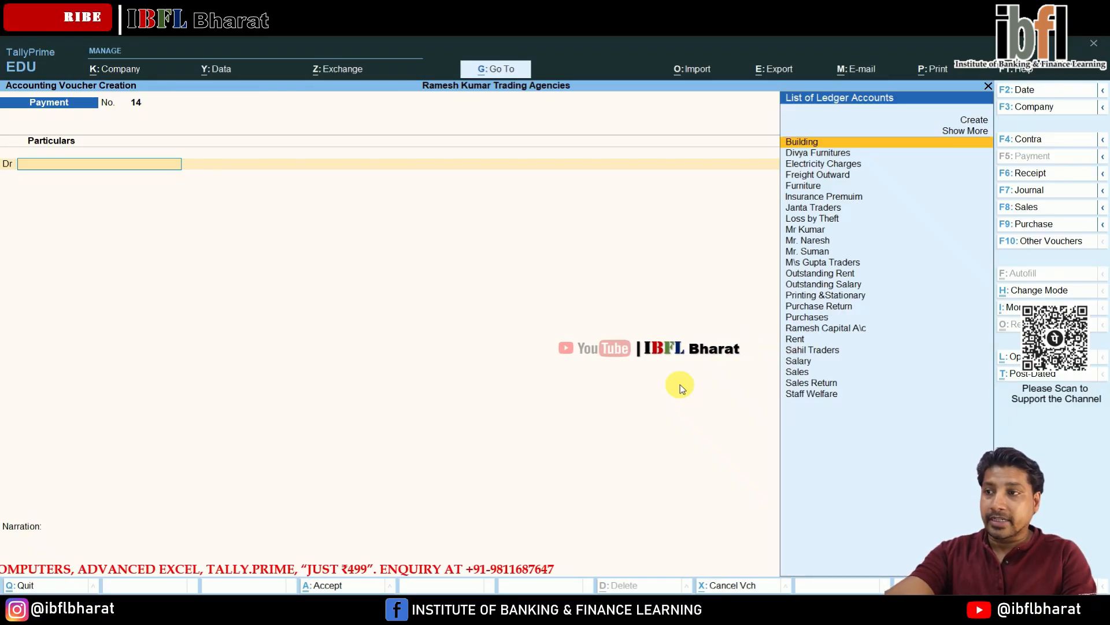
# - Start a purchase voucher with Sahil Traders as the party and Purchases as the purchase ledger
pyautogui.press('F9')
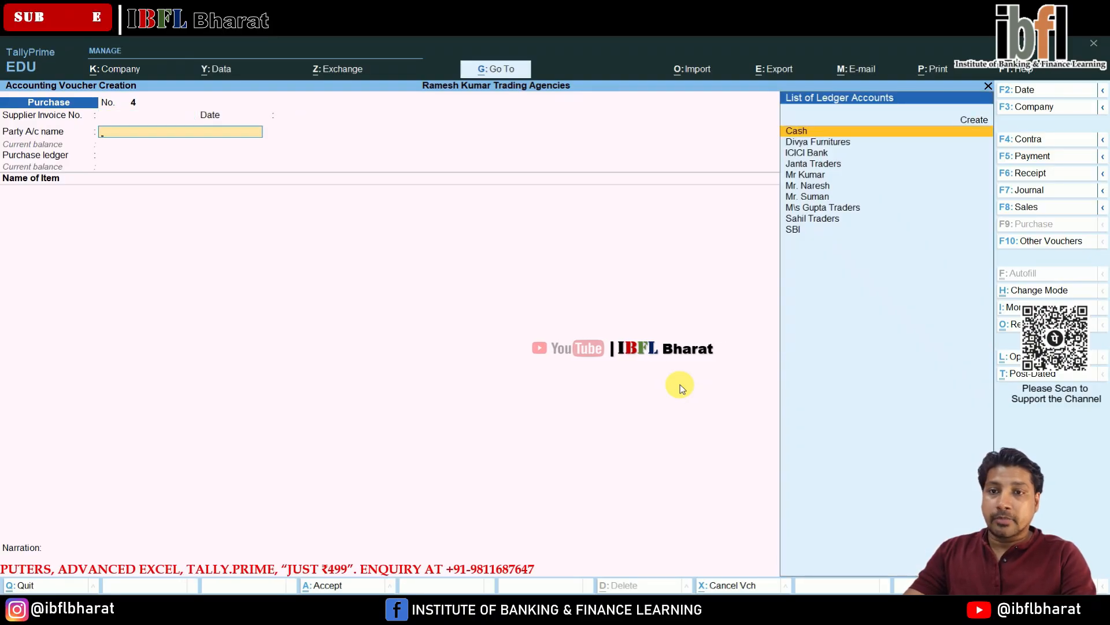
pyautogui.press('Down')
pyautogui.press('Down')
pyautogui.press('Down')
pyautogui.press('Down')
pyautogui.press('Down')
pyautogui.press('Down')
pyautogui.press('Down')
pyautogui.press('Down')
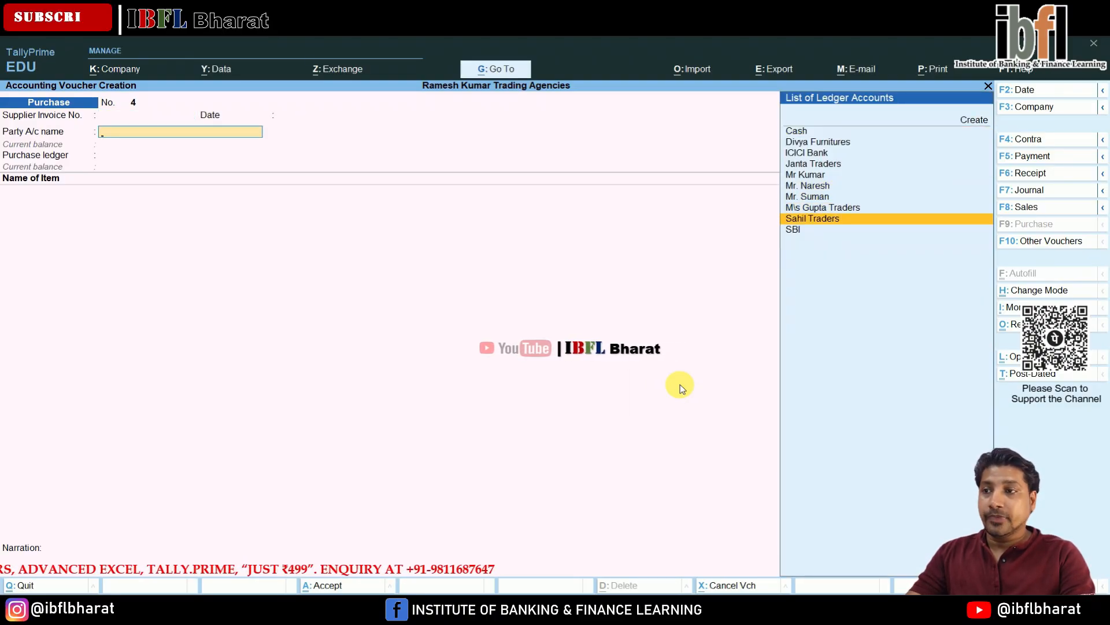
pyautogui.press('Return')
pyautogui.press('Down')
pyautogui.press('Return')
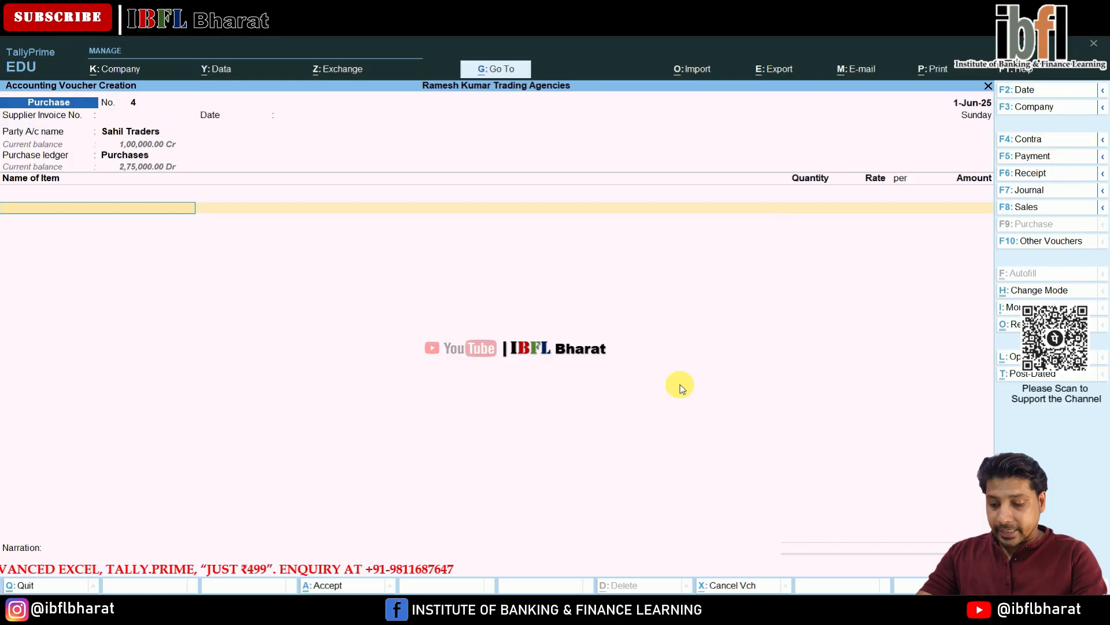
# - Add Watches to the purchase voucher with quantity 130 at the rate of 500
pyautogui.write('1')
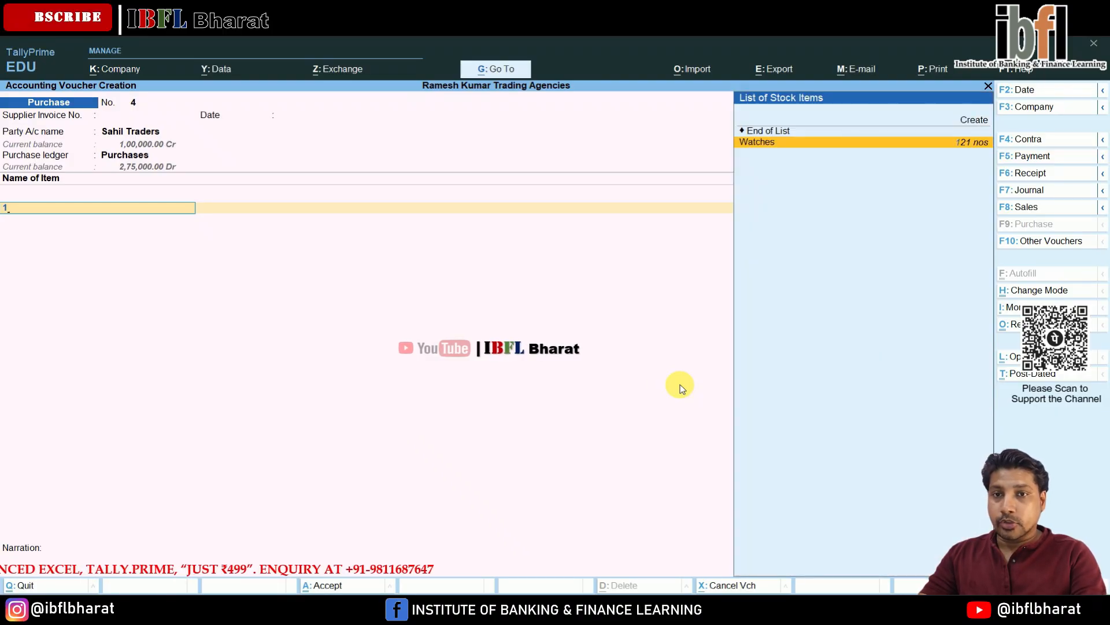
pyautogui.press('Return')
pyautogui.write('13')
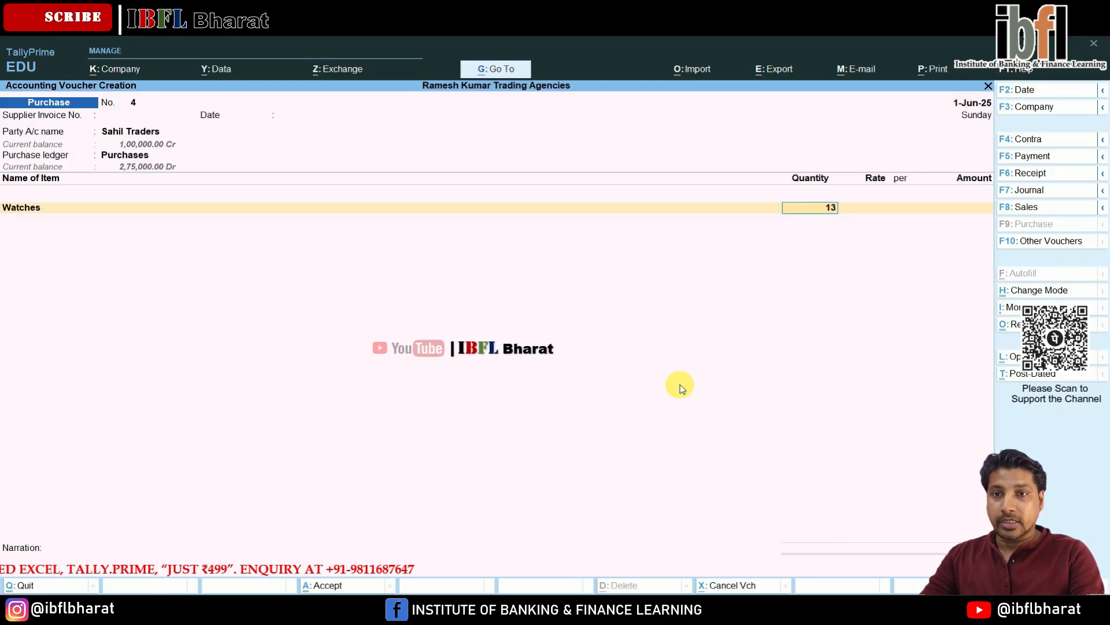
pyautogui.write('0')
pyautogui.press('Return')
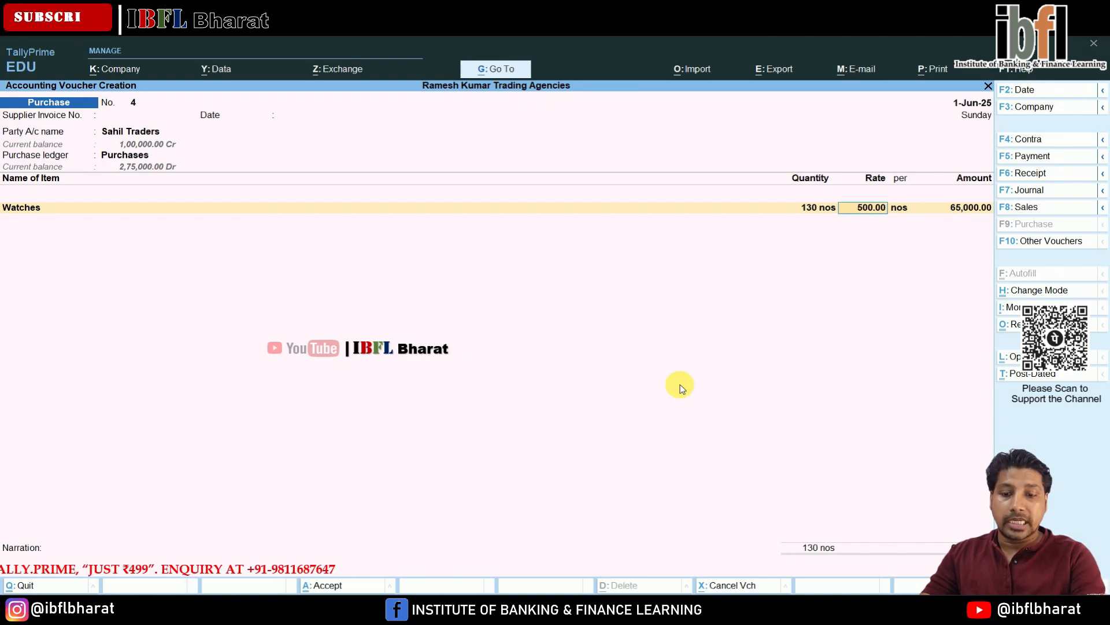
pyautogui.press('Return')
pyautogui.press('Return')
pyautogui.press('Return')
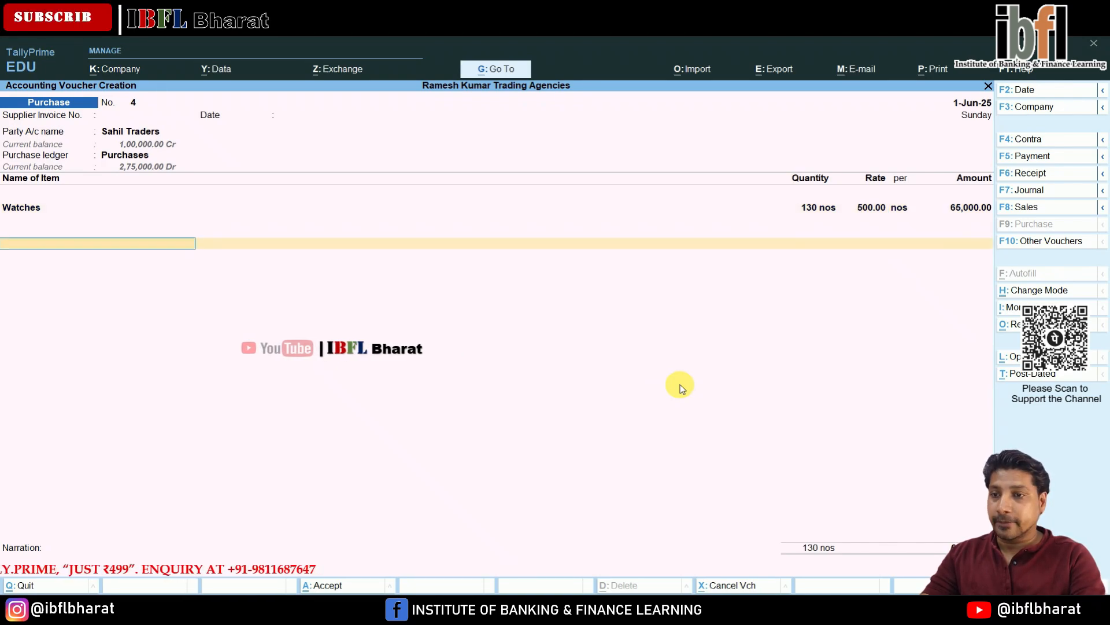
# - Close the item list and save the purchase voucher
pyautogui.press('Return')
pyautogui.press('Return')
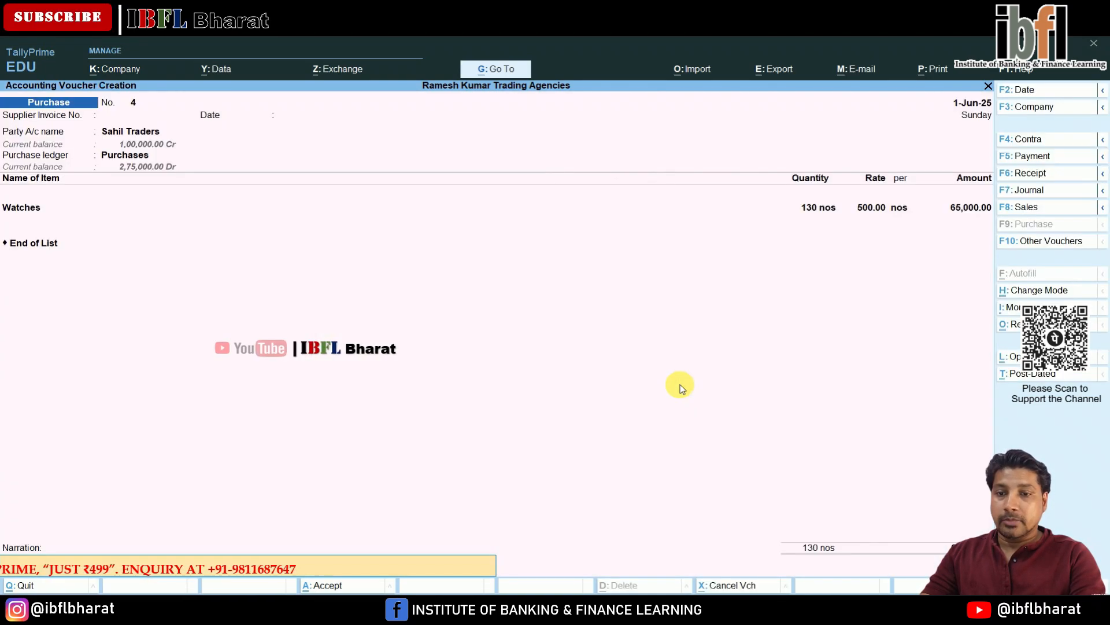
pyautogui.press('Return')
pyautogui.press('Return')
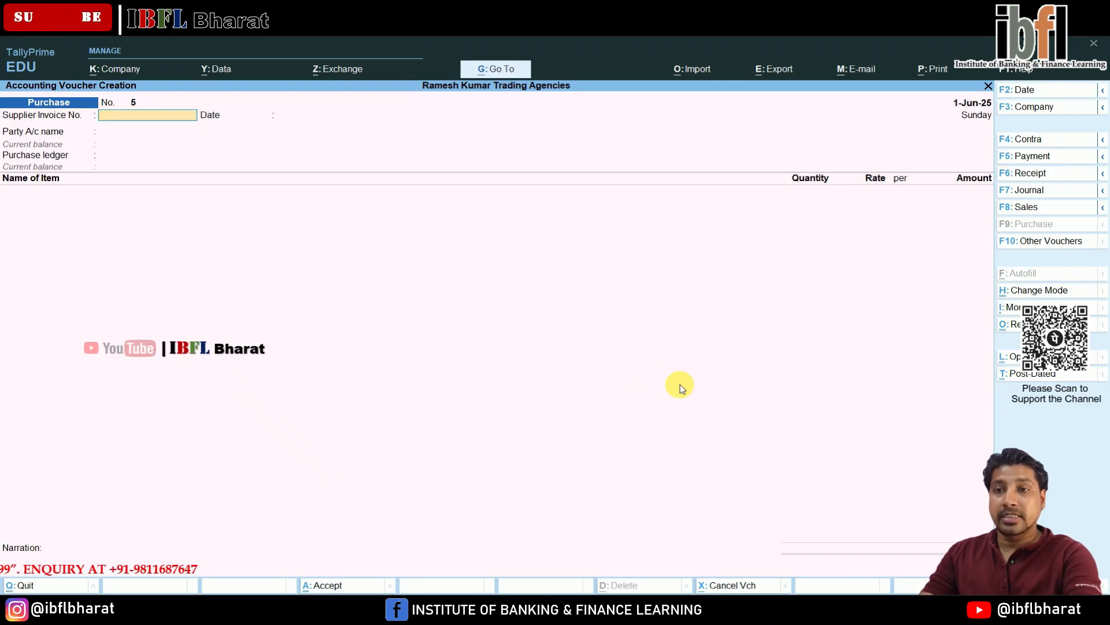
# - Switch to a Debit Note voucher and choose Sahil Traders as the party
pyautogui.press('F10')
pyautogui.press('Up')
pyautogui.press('Up')
pyautogui.press('Up')
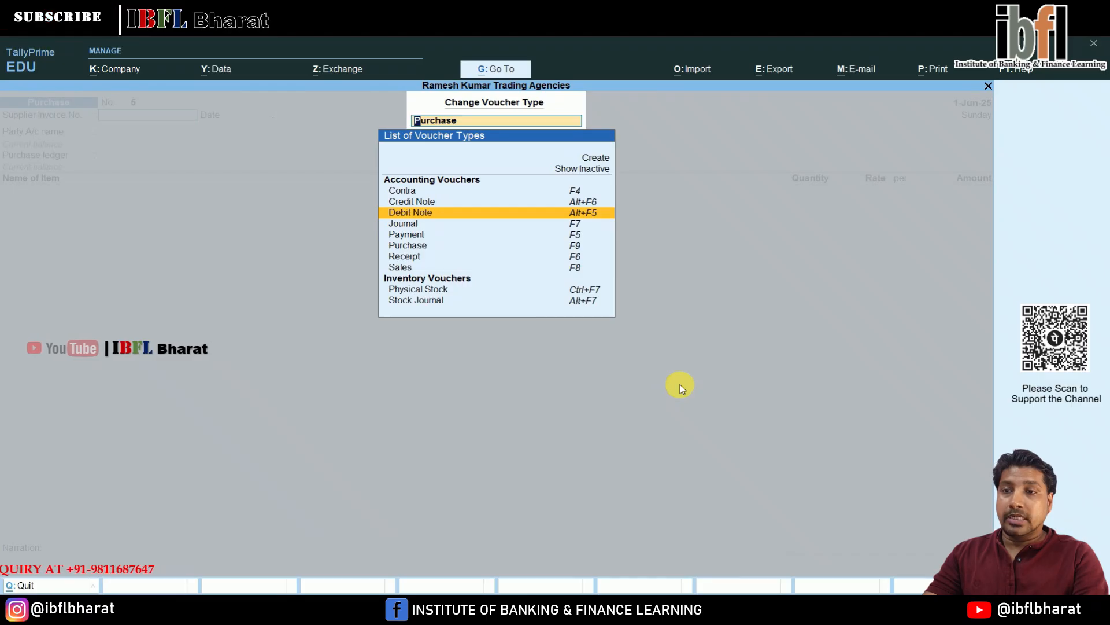
pyautogui.press('Return')
pyautogui.press('Down')
pyautogui.press('Down')
pyautogui.press('Down')
pyautogui.press('Down')
pyautogui.press('Down')
pyautogui.press('Down')
pyautogui.press('Down')
pyautogui.press('Down')
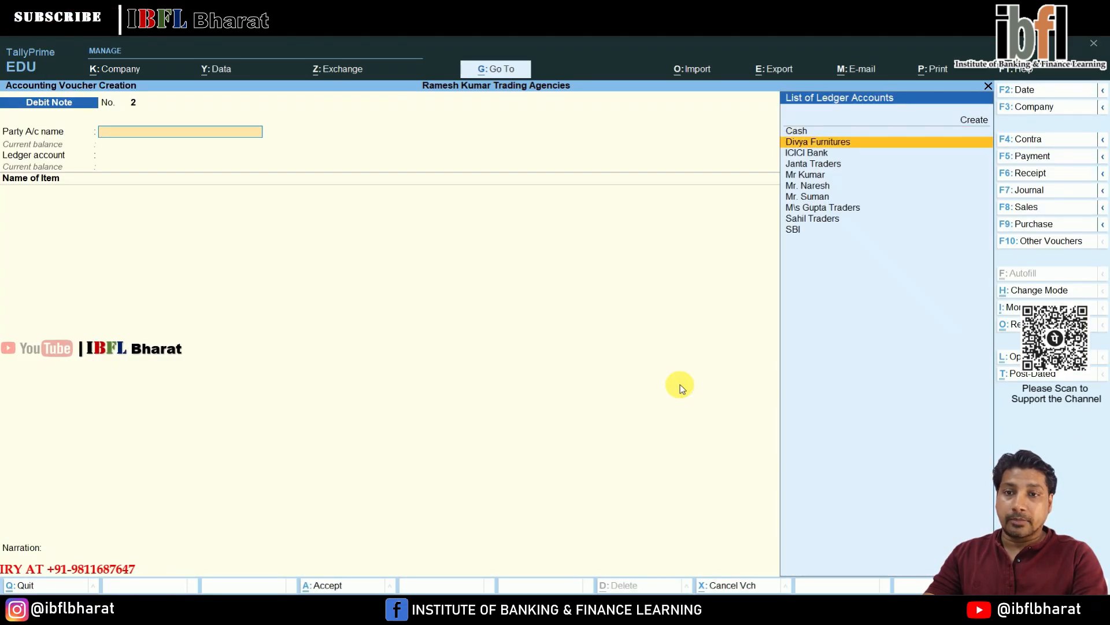
pyautogui.press('Return')
# - Set Purchase Return as the ledger account and enter a return of 7 Watches
pyautogui.hotkey('ctrl', 'a')
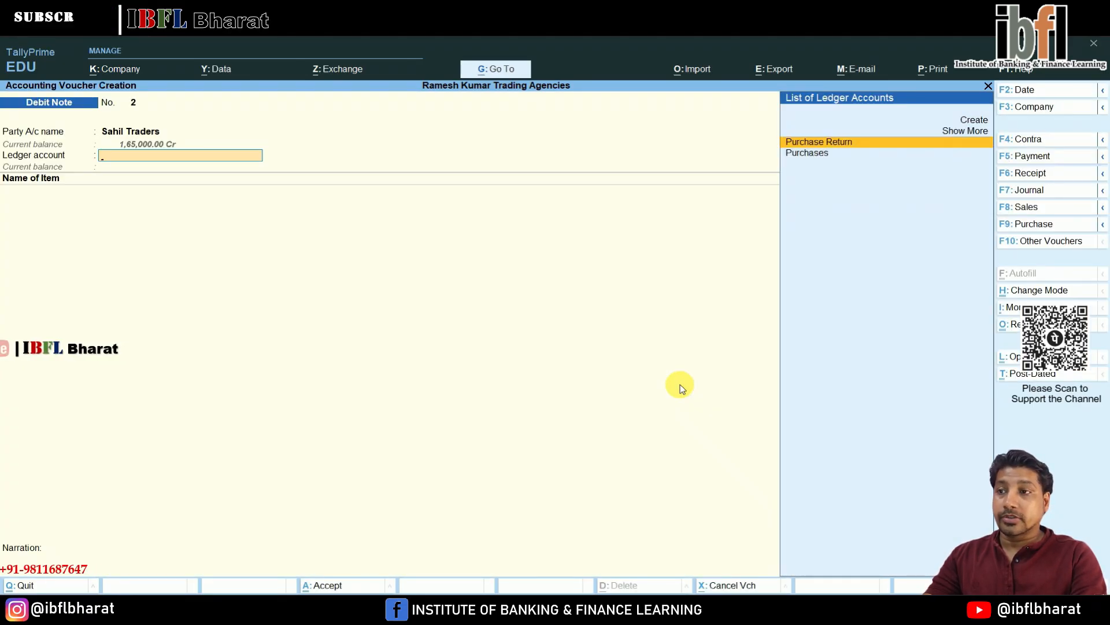
pyautogui.press('Return')
pyautogui.press('Down')
pyautogui.press('Return')
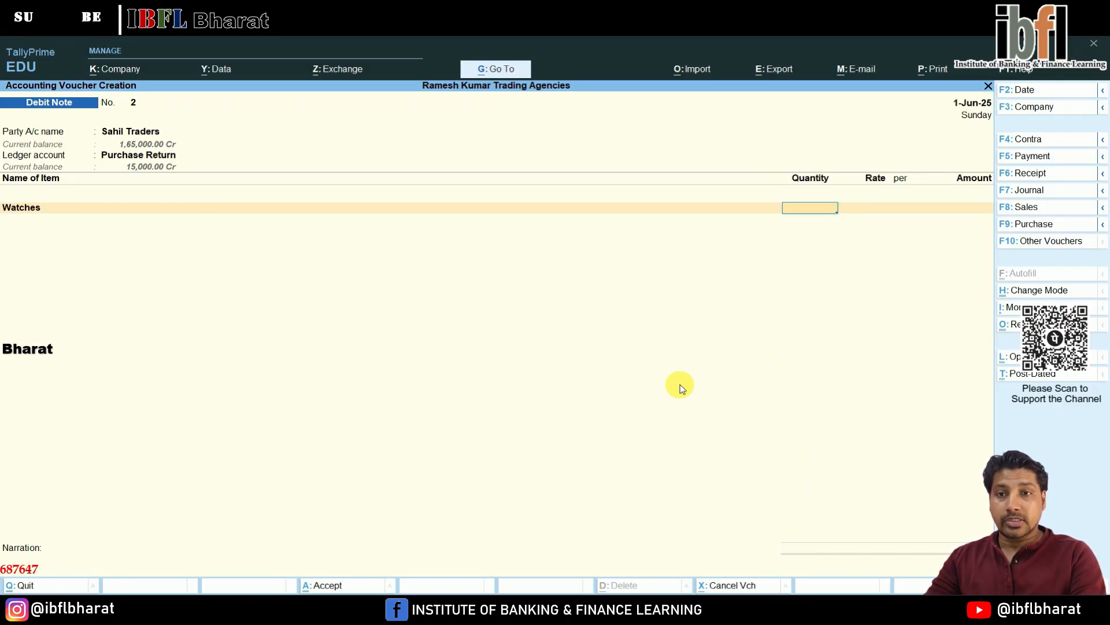
pyautogui.write('7')
pyautogui.press('Return')
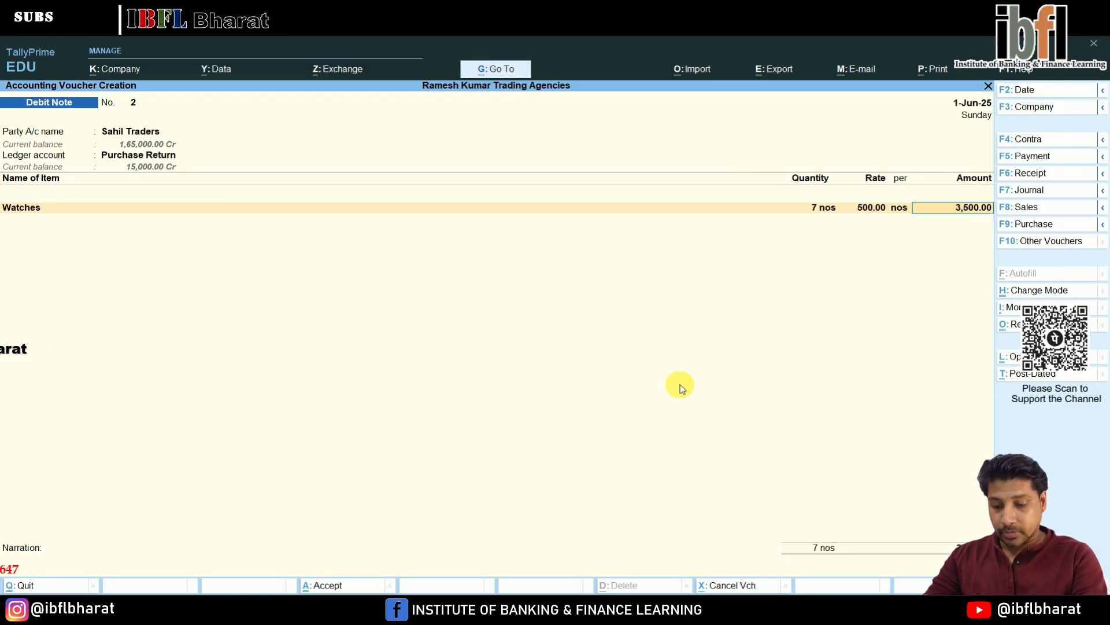
# - Accept the line amount and set the bill-wise reference type to Agst Ref
pyautogui.press('Return')
pyautogui.press('Return')
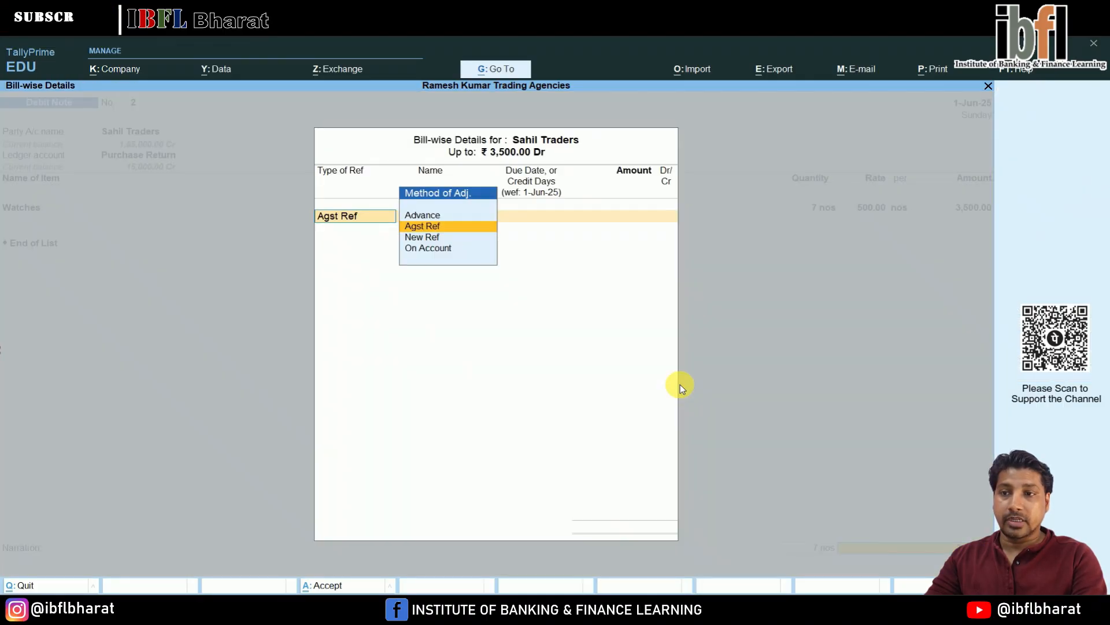
pyautogui.press('Return')
pyautogui.press('Return')
pyautogui.press('Return')
pyautogui.press('BackSpace')
pyautogui.press('BackSpace')
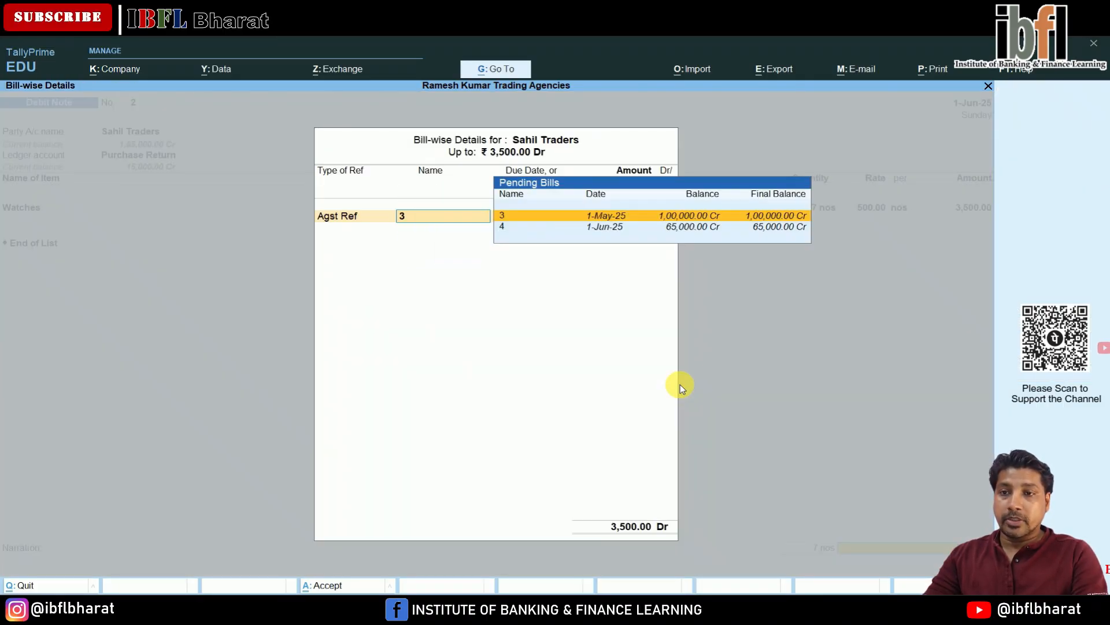
# - Adjust the debit note against pending bill 4
pyautogui.press('Down')
pyautogui.press('Up')
pyautogui.press('Down')
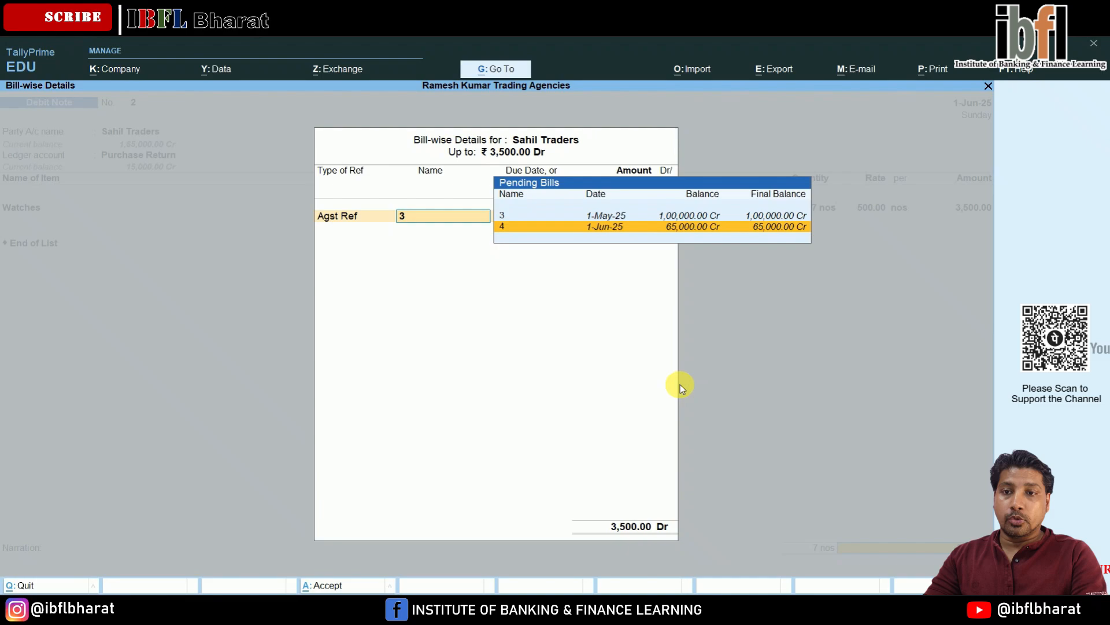
pyautogui.press('Up')
pyautogui.press('Down')
pyautogui.press('Up')
pyautogui.press('Down')
pyautogui.press('Up')
pyautogui.press('Down')
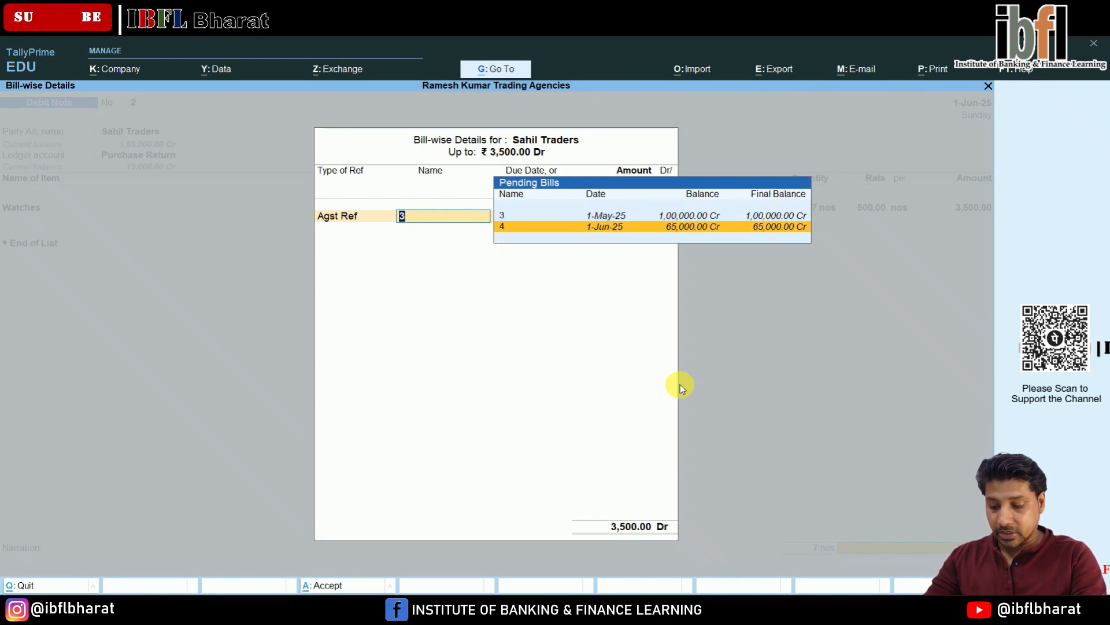
pyautogui.press('Return')
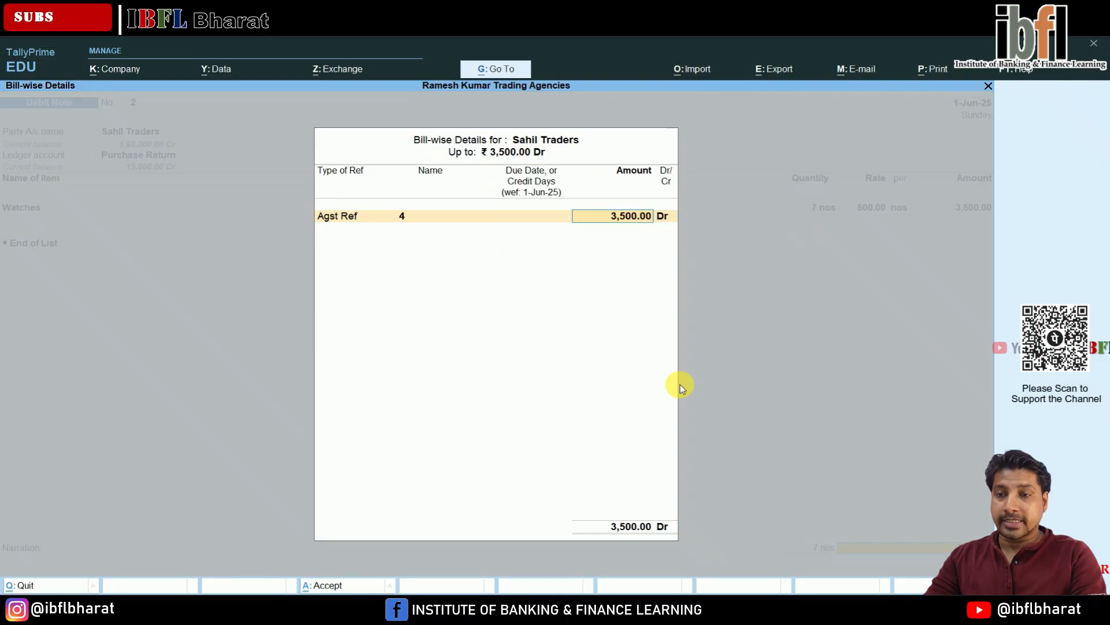
# - Accept the bill-wise amount and save the debit note
pyautogui.press('Return')
pyautogui.press('Return')
pyautogui.press('Return')
pyautogui.press('Return')
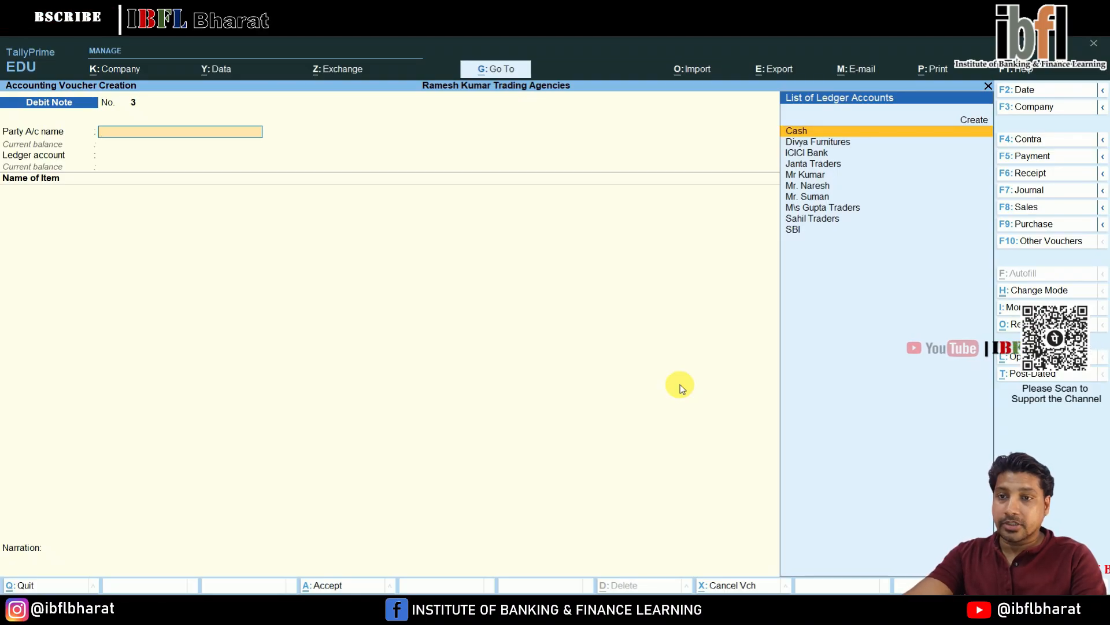
# - Open the Sundry Debtors group summary to review debtors' closing balances
pyautogui.press('Escape')
pyautogui.press('Up')
pyautogui.press('Up')
pyautogui.press('Down')
pyautogui.press('Down')
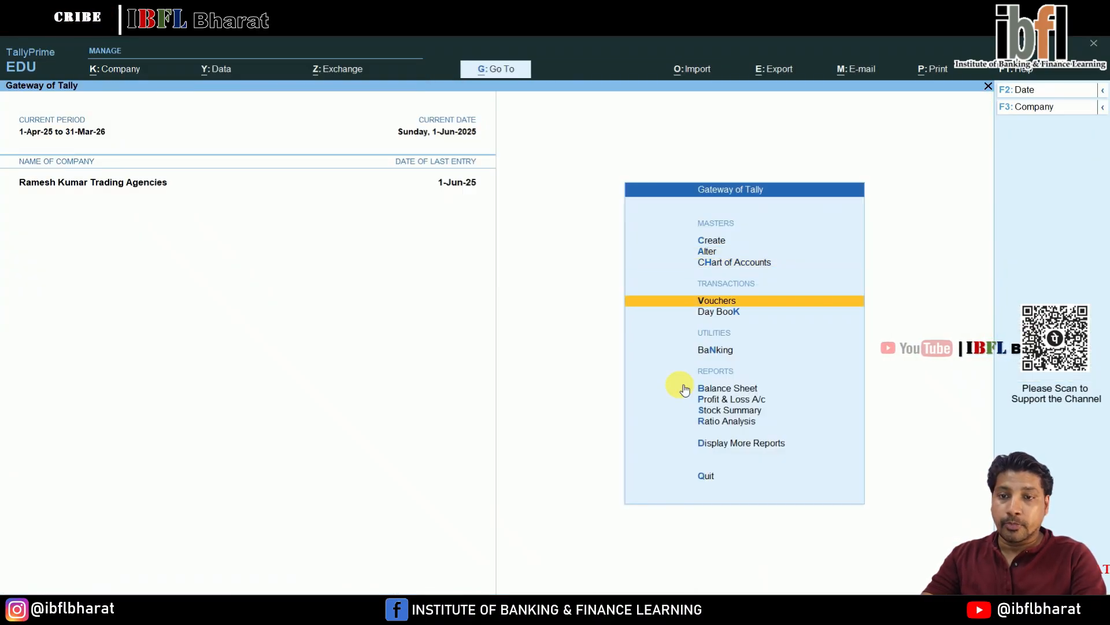
pyautogui.press('Down')
pyautogui.press('Down')
pyautogui.press('Down')
pyautogui.press('Return')
pyautogui.hotkey('alt', 'F5')
pyautogui.press('Down')
pyautogui.press('Down')
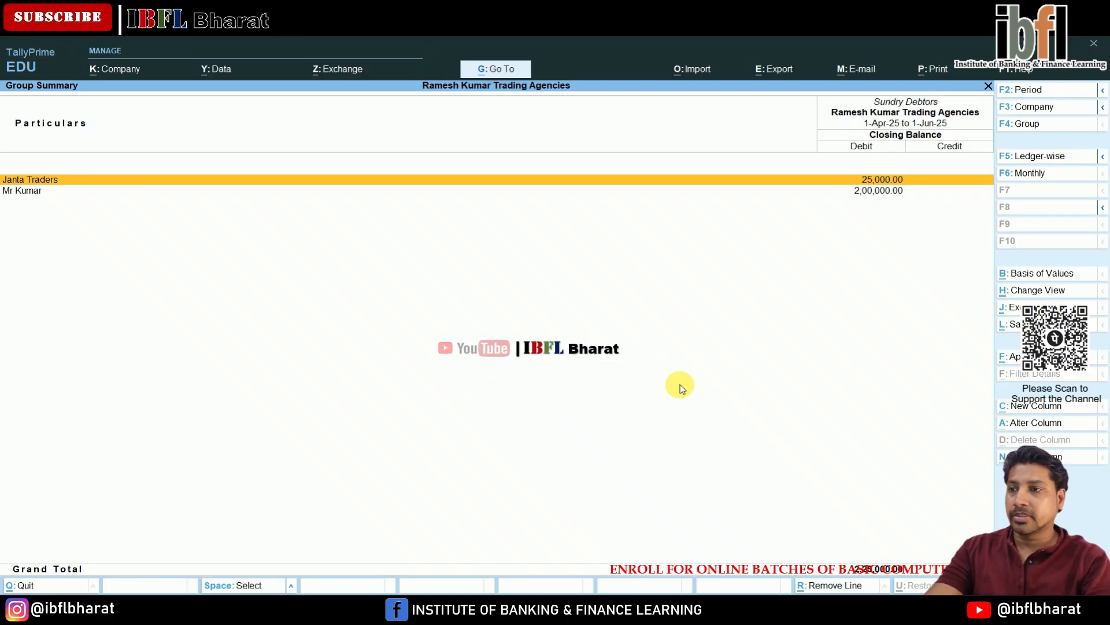
pyautogui.press('Escape')
pyautogui.press('Escape')
# - Open a receipt voucher and credit Janta Traders
pyautogui.press('Up')
pyautogui.press('Up')
pyautogui.press('Up')
pyautogui.press('Up')
pyautogui.press('Up')
pyautogui.press('Up')
pyautogui.press('Down')
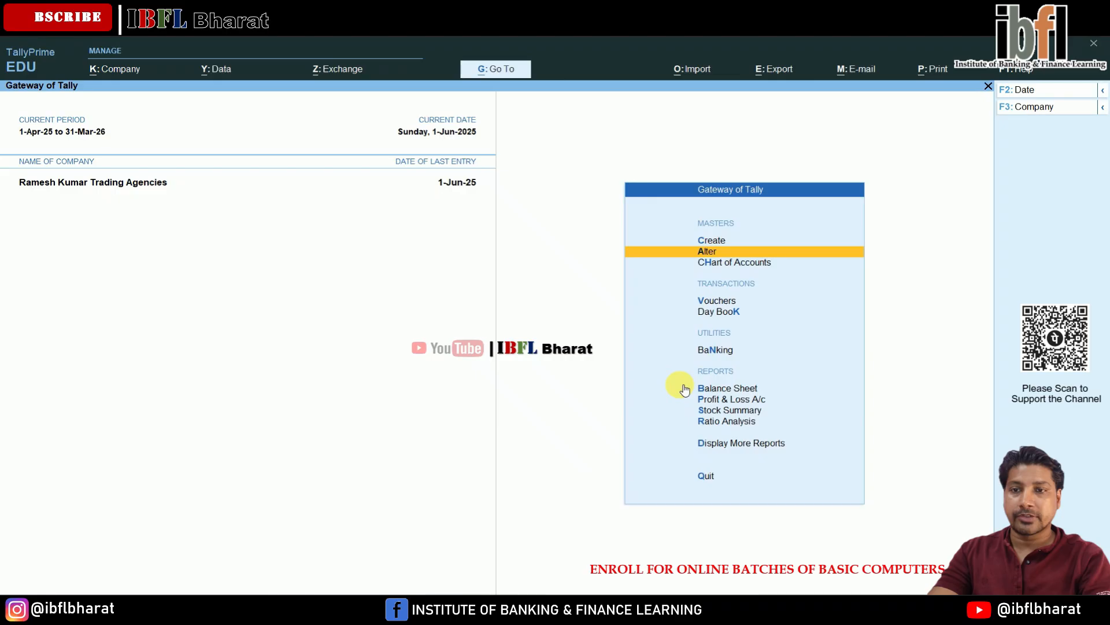
pyautogui.press('Down')
pyautogui.press('Down')
pyautogui.press('Return')
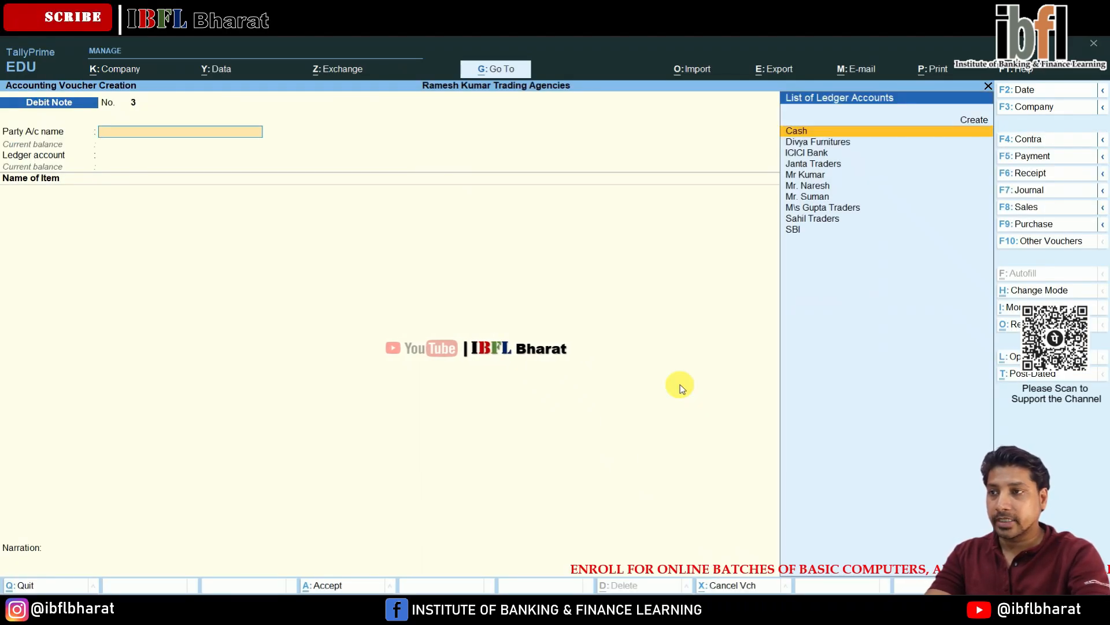
pyautogui.press('F6')
pyautogui.press('Down')
pyautogui.press('Down')
pyautogui.press('Down')
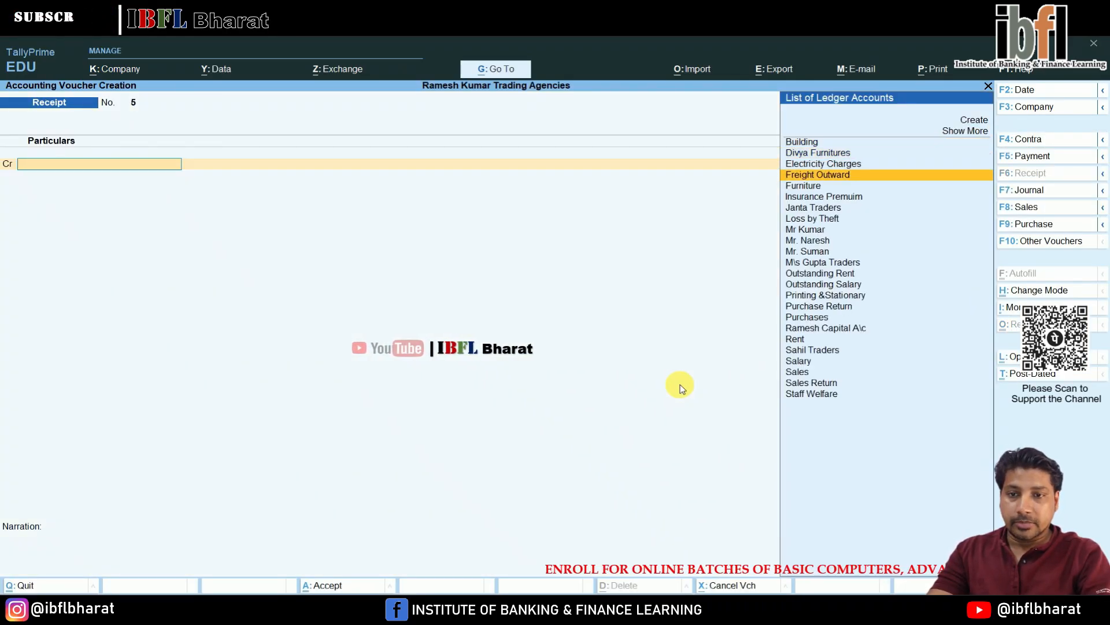
pyautogui.press('Down')
pyautogui.press('Down')
pyautogui.press('Down')
pyautogui.press('Down')
pyautogui.press('Down')
pyautogui.press('Down')
pyautogui.press('Down')
pyautogui.press('Down')
pyautogui.press('Down')
pyautogui.press('Down')
pyautogui.press('Down')
pyautogui.press('Down')
pyautogui.press('Down')
pyautogui.press('Up')
pyautogui.press('Up')
pyautogui.press('Up')
pyautogui.press('Up')
pyautogui.press('Up')
pyautogui.press('Up')
pyautogui.press('Up')
pyautogui.press('Up')
pyautogui.press('Up')
pyautogui.press('Up')
pyautogui.press('Return')
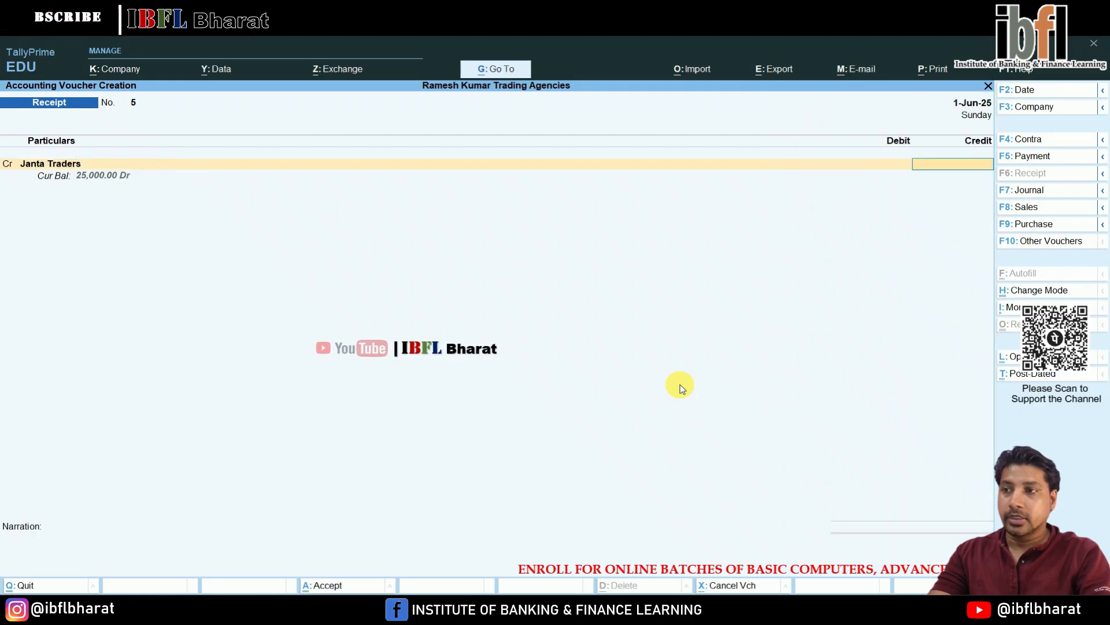
# - Credit 25,000 to Janta Traders against pending bill 3
pyautogui.write('25')
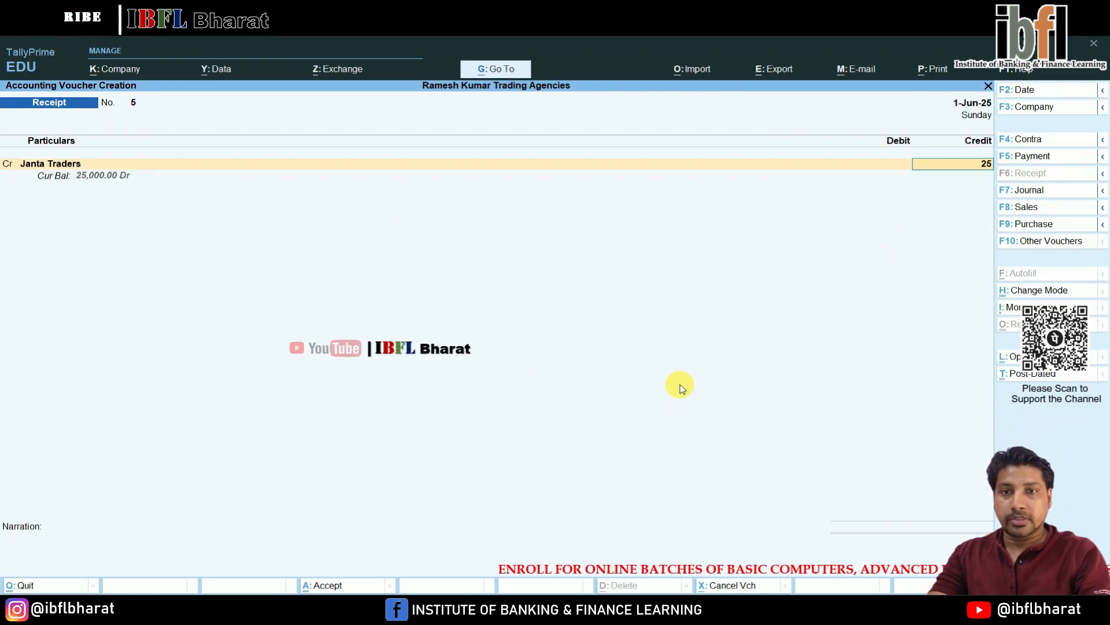
pyautogui.write(',000')
pyautogui.press('Return')
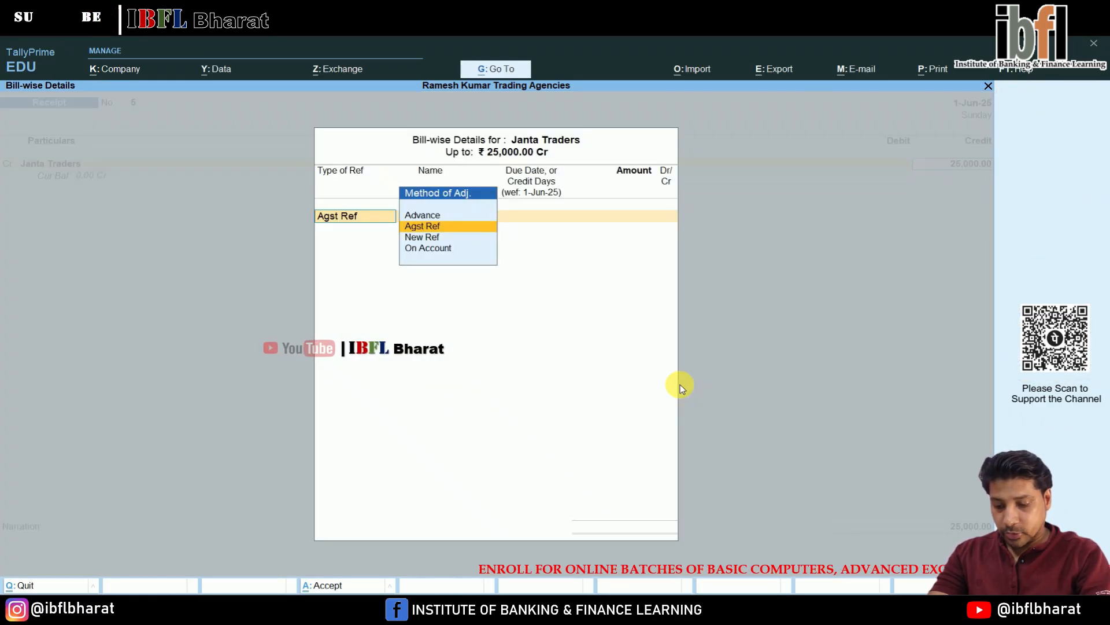
pyautogui.press('Return')
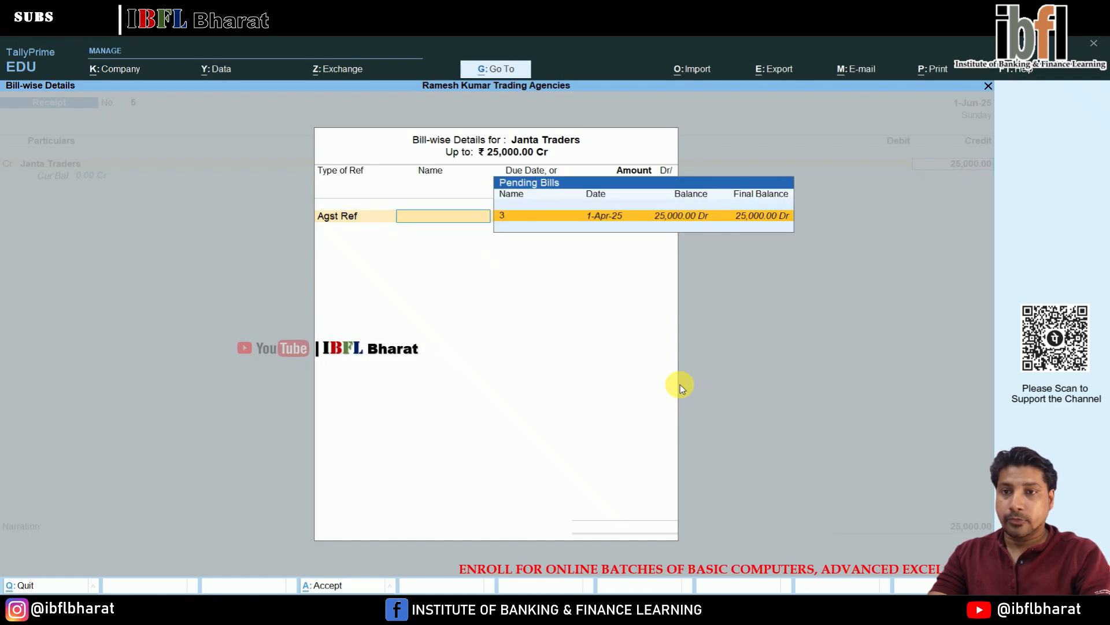
pyautogui.press('Return')
pyautogui.press('Return')
pyautogui.press('Return')
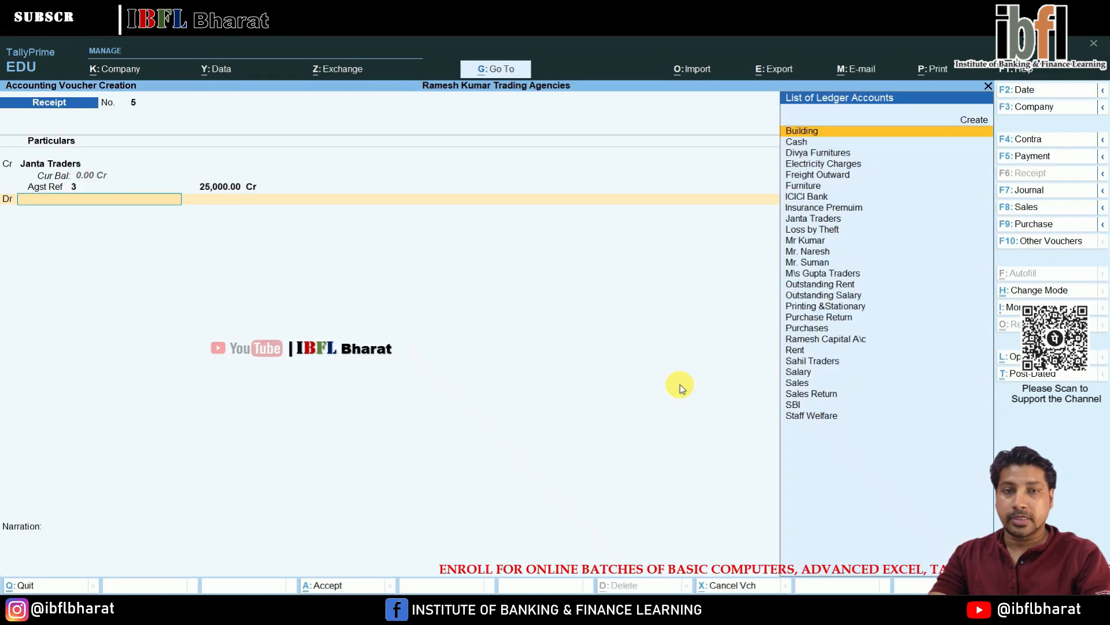
# - Debit Cash with 24,500 on the receipt voucher
pyautogui.press('Down')
pyautogui.press('Return')
pyautogui.write('2')
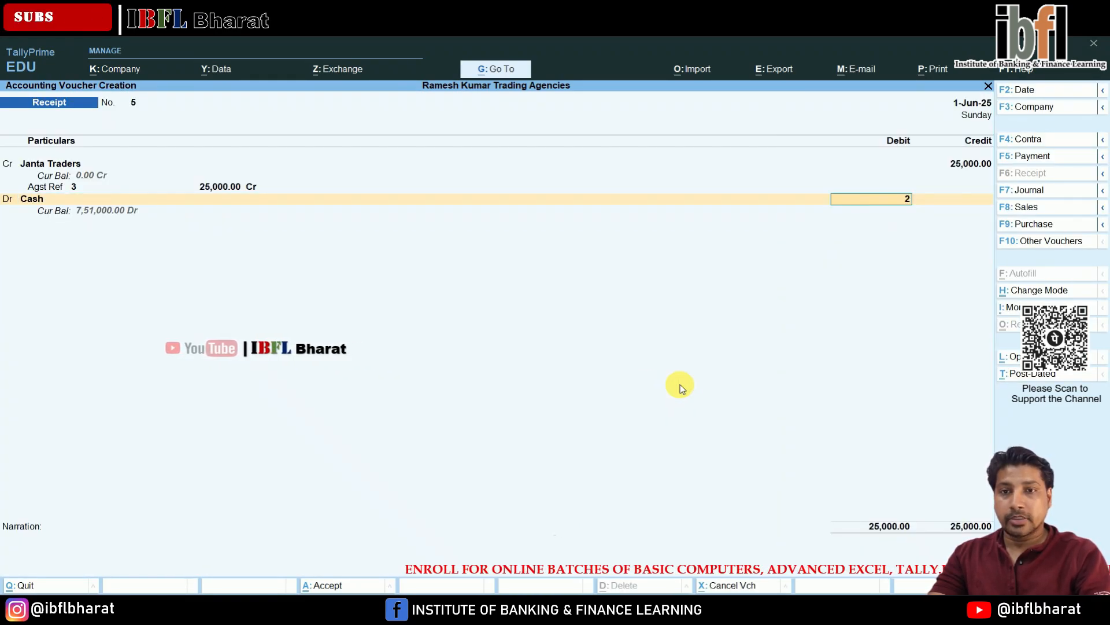
pyautogui.write('4,500')
pyautogui.press('Return')
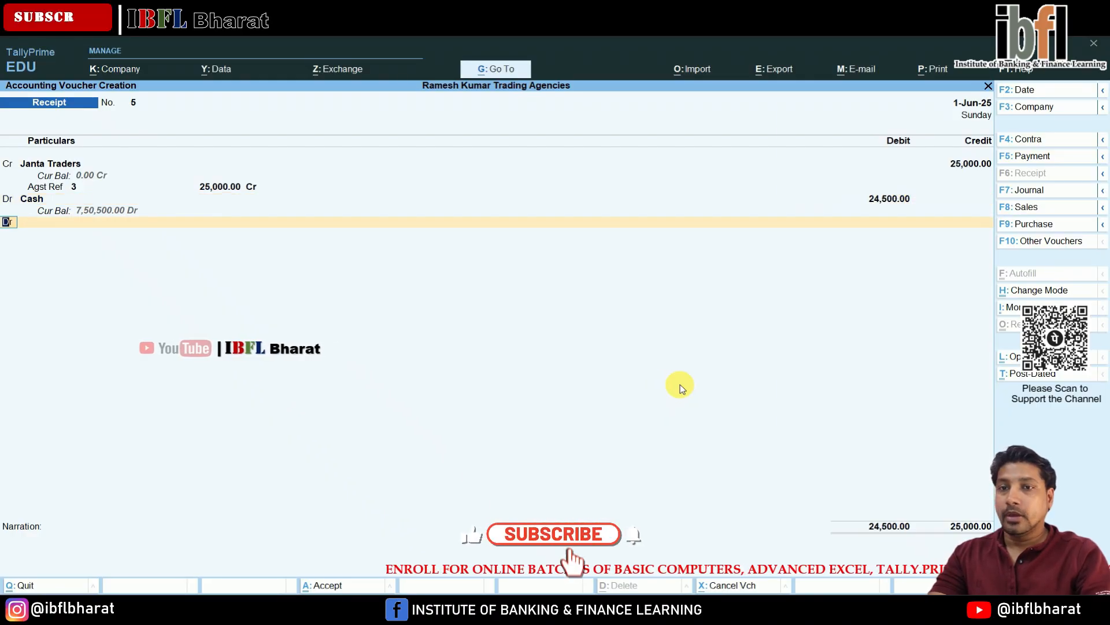
# - Create a Dis Allowed ledger under Indirect Expenses from the receipt voucher's debit line
pyautogui.press('Return')
pyautogui.press('Up')
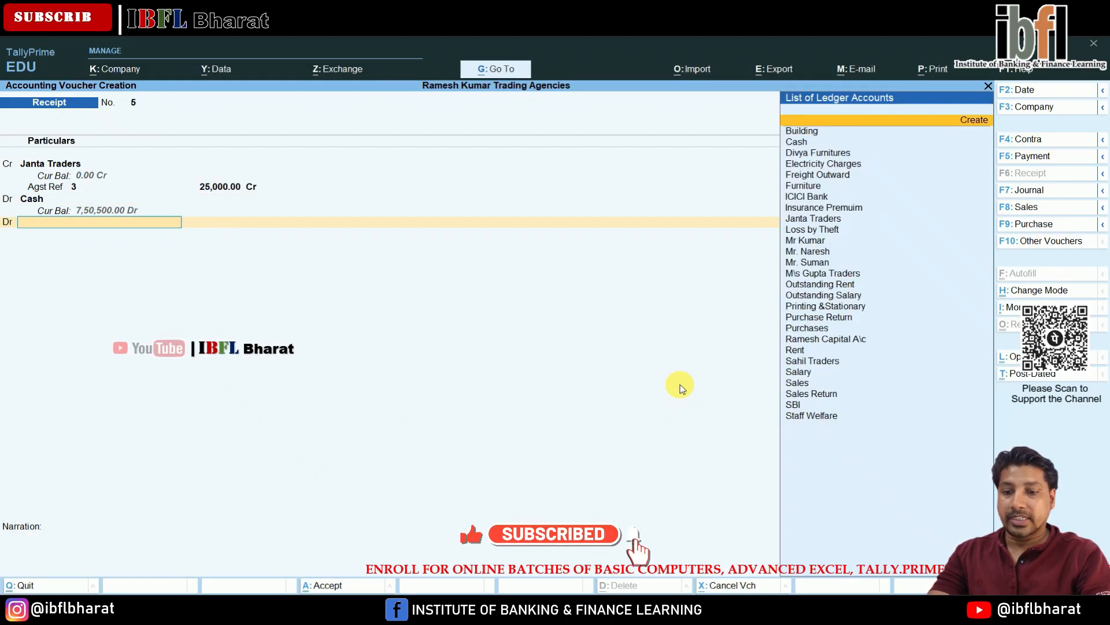
pyautogui.press('Return')
pyautogui.write('Dis')
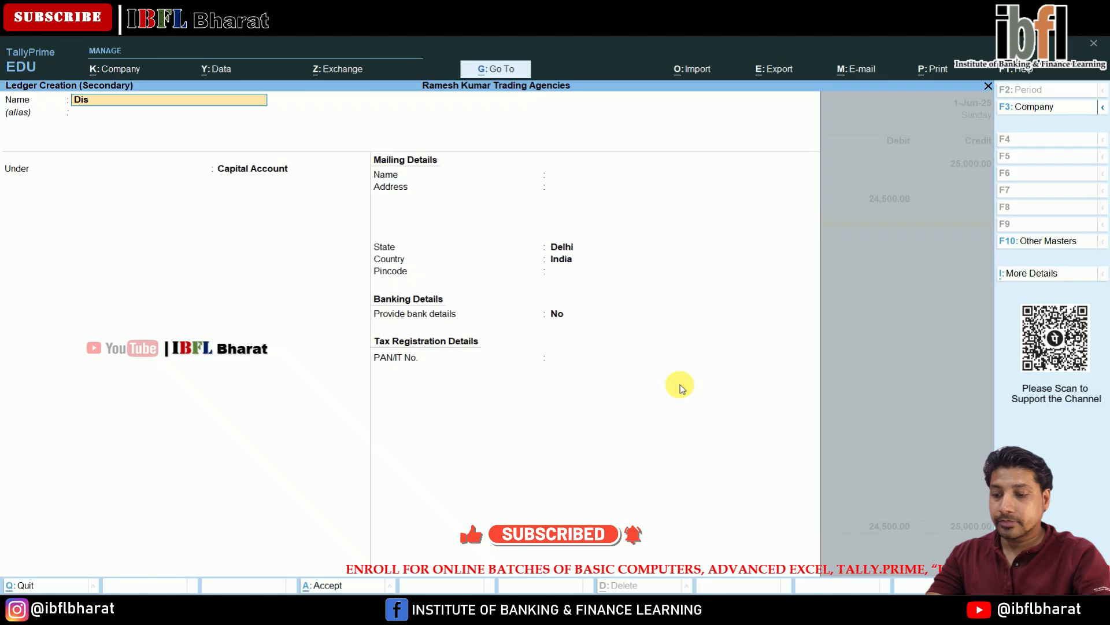
pyautogui.write(' Allowed')
pyautogui.press('Return')
pyautogui.write('In')
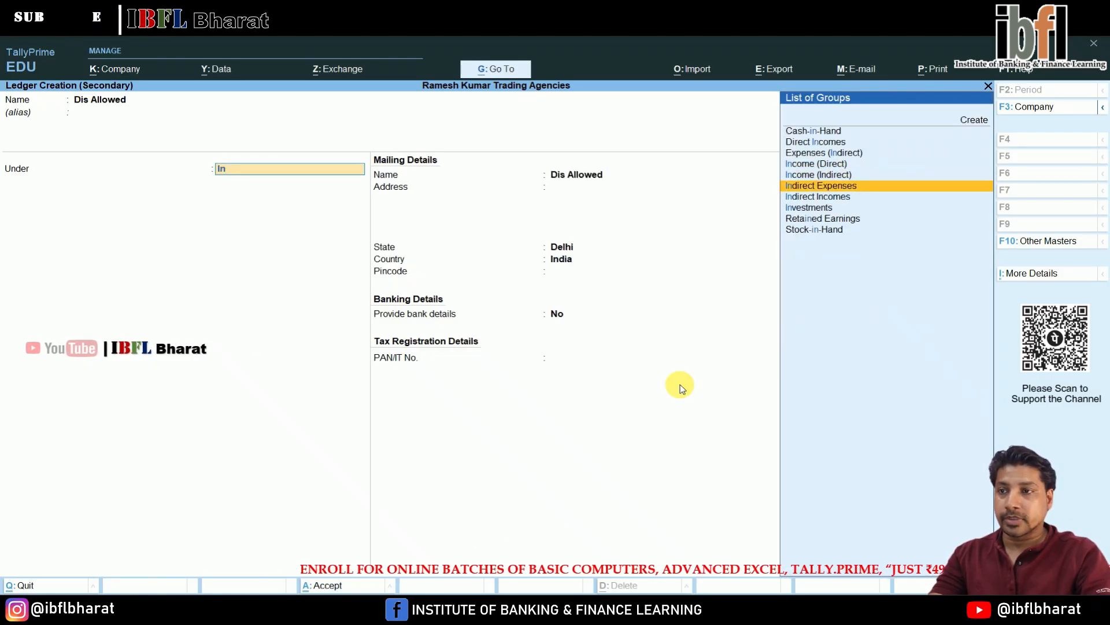
pyautogui.press('Return')
pyautogui.hotkey('ctrl', 'a')
# - Debit Dis Allowed with 500 and save the receipt voucher
pyautogui.press('Return')
pyautogui.press('Return')
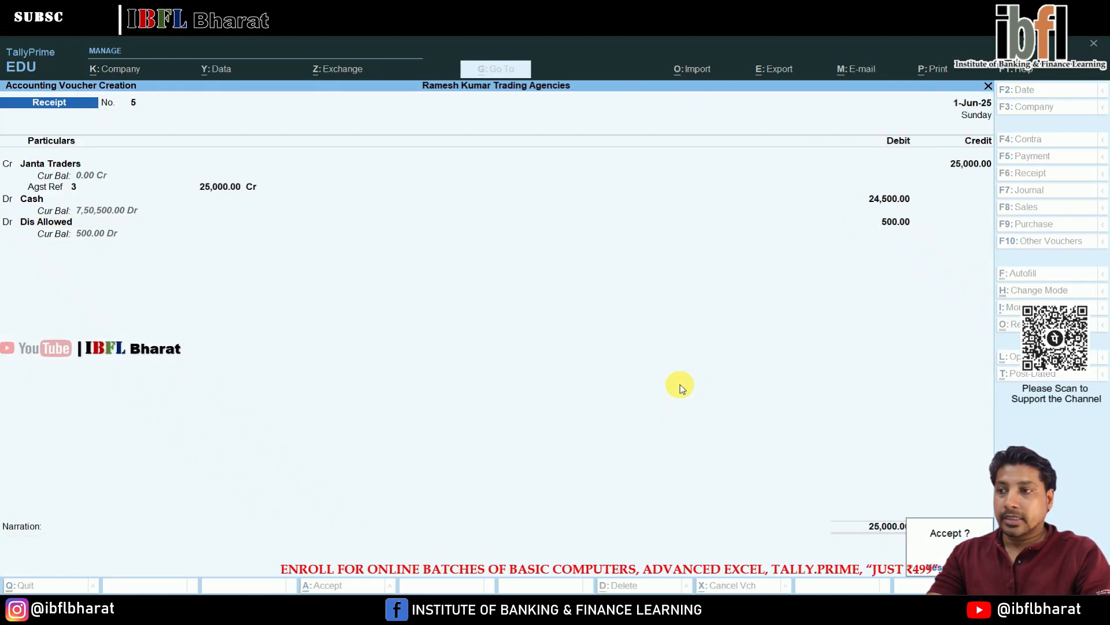
pyautogui.press('Return')
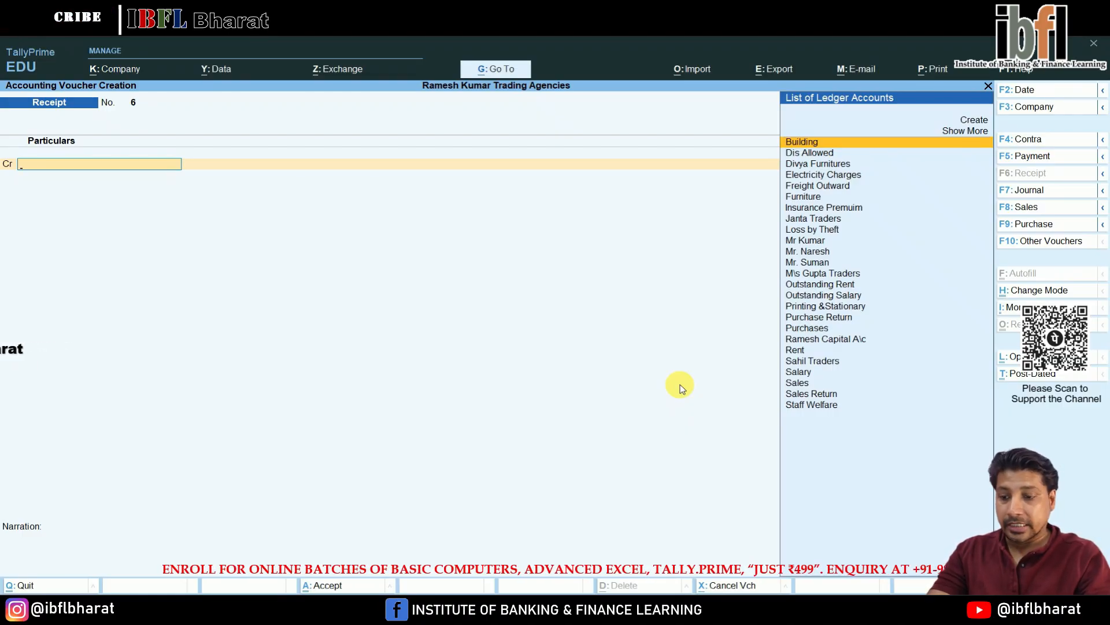
# - Open a sales voucher and enable the discount column in invoices through company features
pyautogui.press('F8')
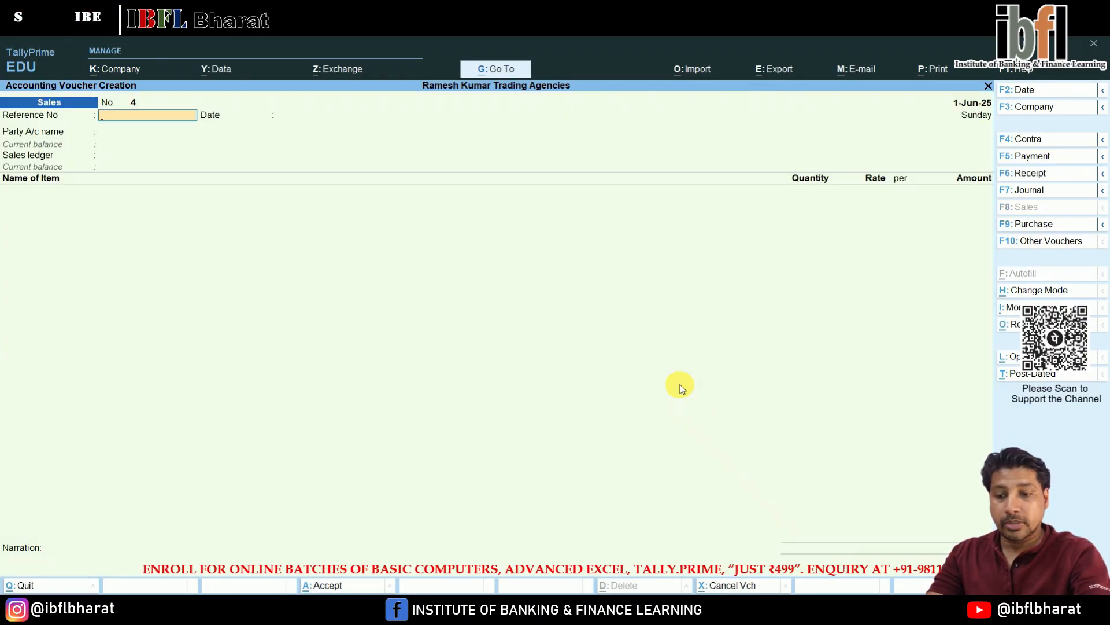
pyautogui.press('F11')
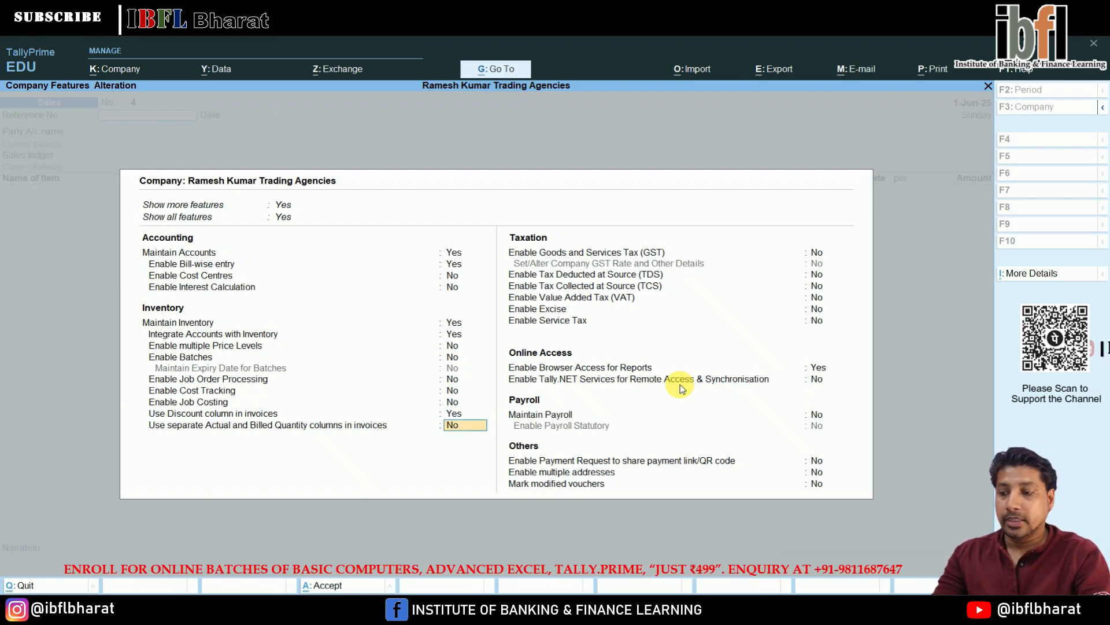
pyautogui.hotkey('ctrl', 'a')
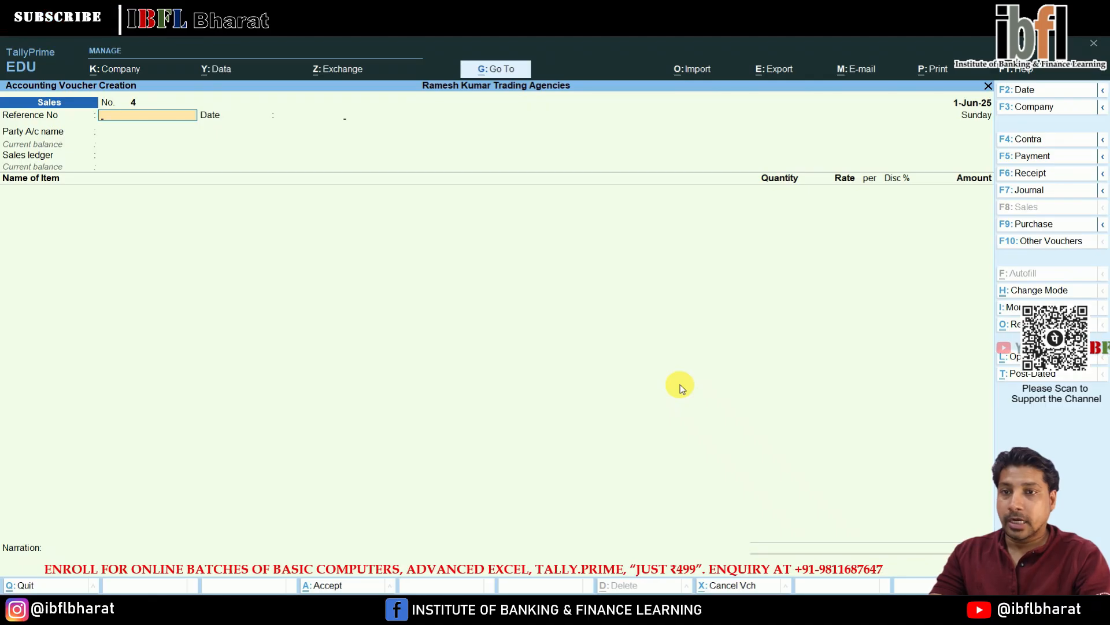
# - Create a new customer party ledger under Sundry Debtors and select it as the party account
pyautogui.press('Return')
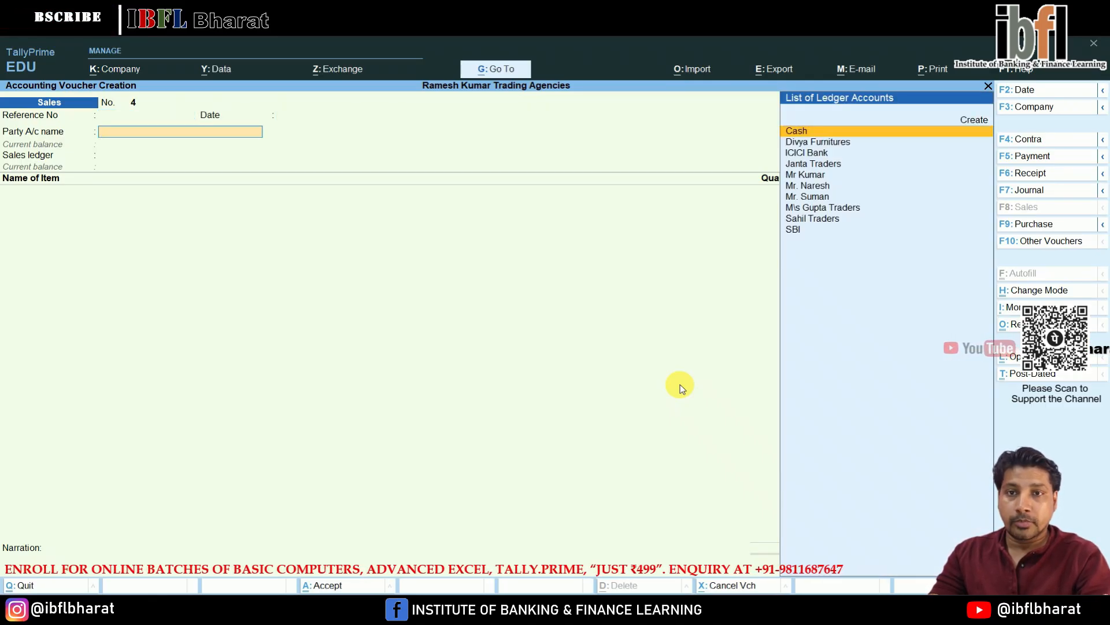
pyautogui.hotkey('alt', 'c')
pyautogui.write('Ishika')
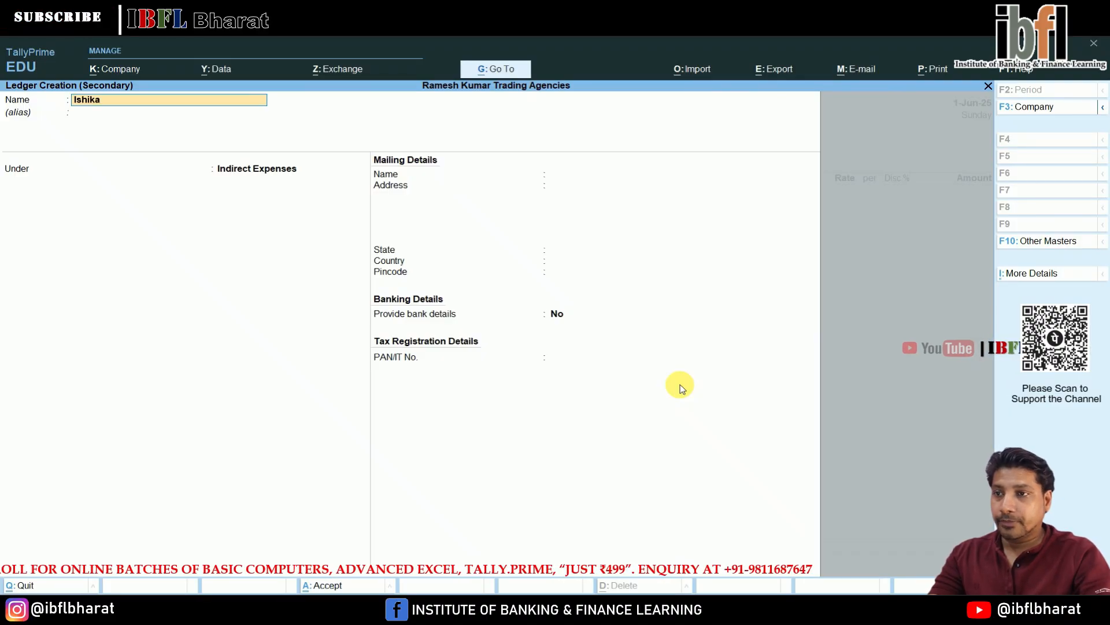
pyautogui.press('Return')
pyautogui.write('Deb')
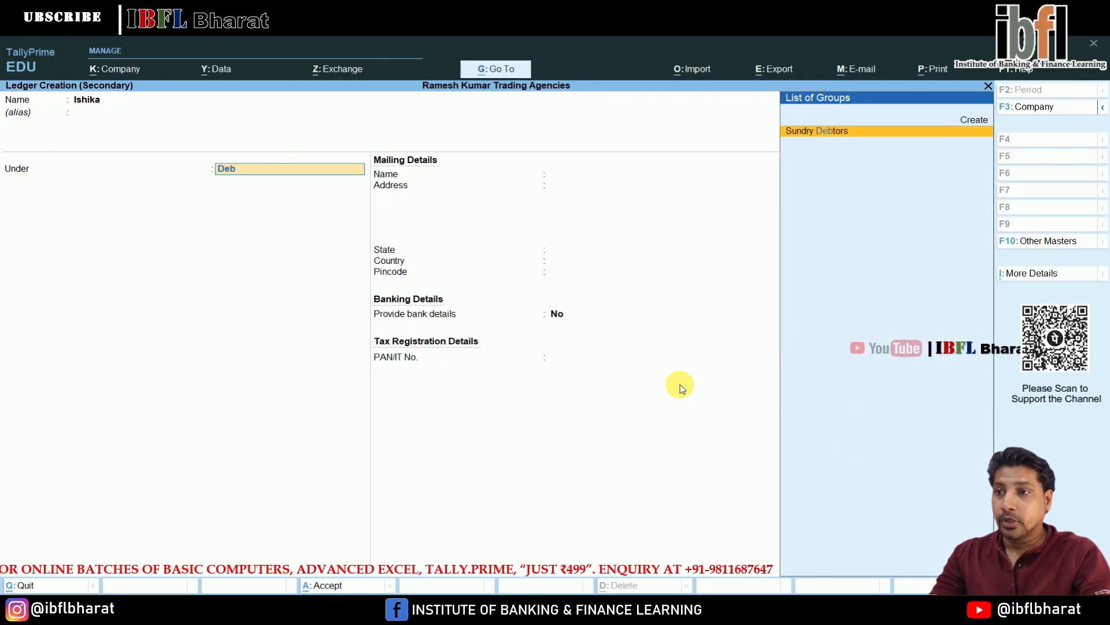
pyautogui.press('Return')
pyautogui.press('Return')
pyautogui.press('Return')
pyautogui.press('Return')
pyautogui.press('Return')
pyautogui.press('Return')
pyautogui.press('Return')
pyautogui.press('Return')
pyautogui.press('Return')
pyautogui.press('Return')
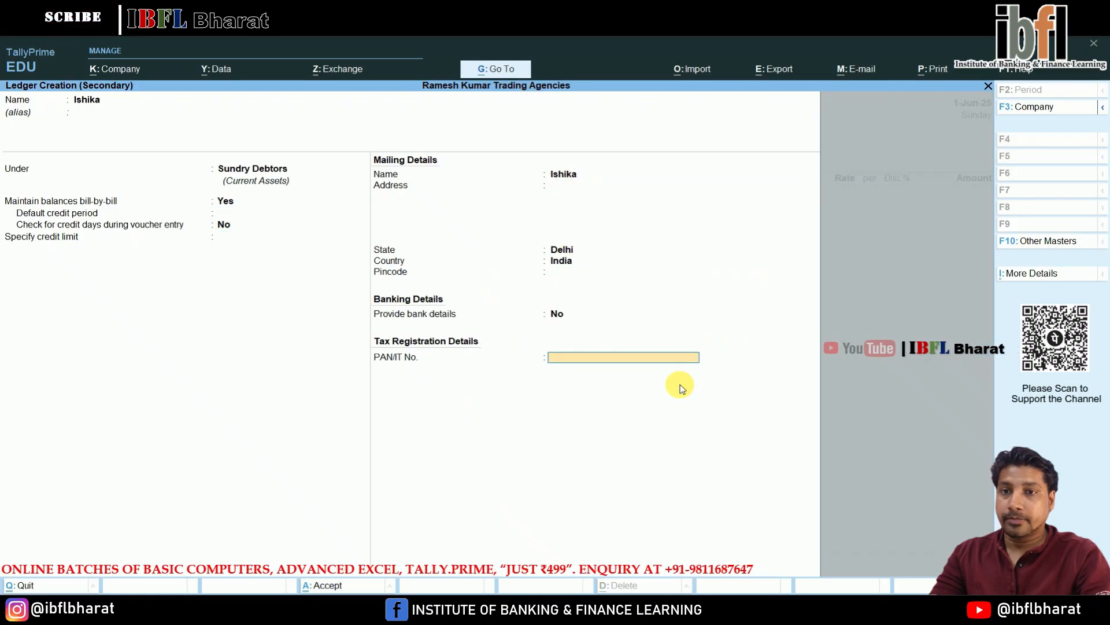
pyautogui.hotkey('ctrl', 'a')
# - Keep Sales as the sales ledger and add 25 nos of Watches
pyautogui.press('Return')
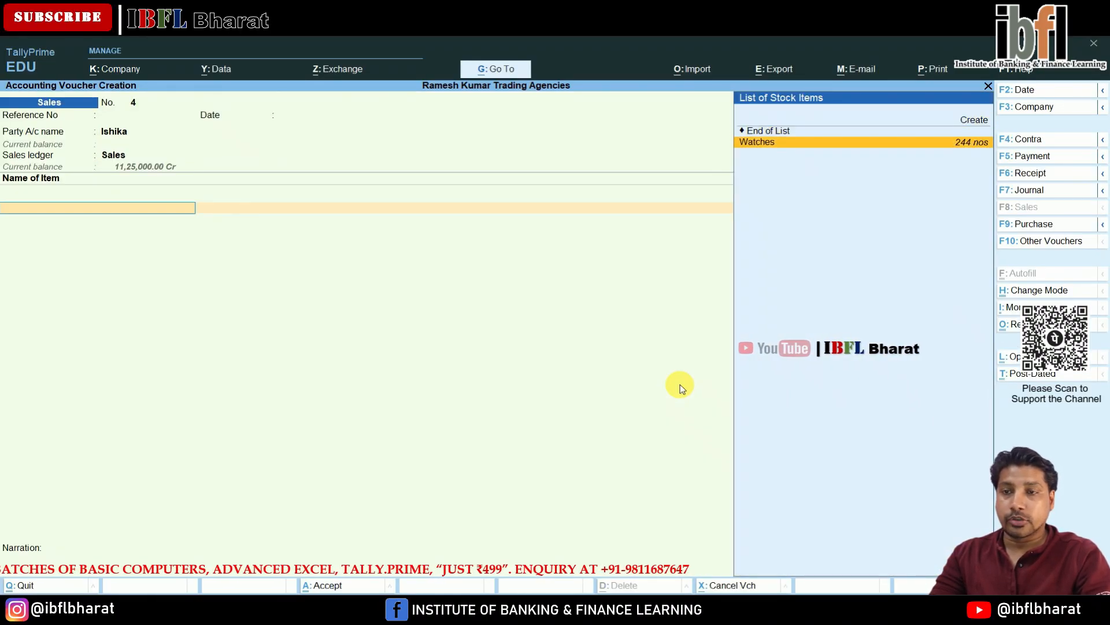
pyautogui.press('Return')
pyautogui.write('2')
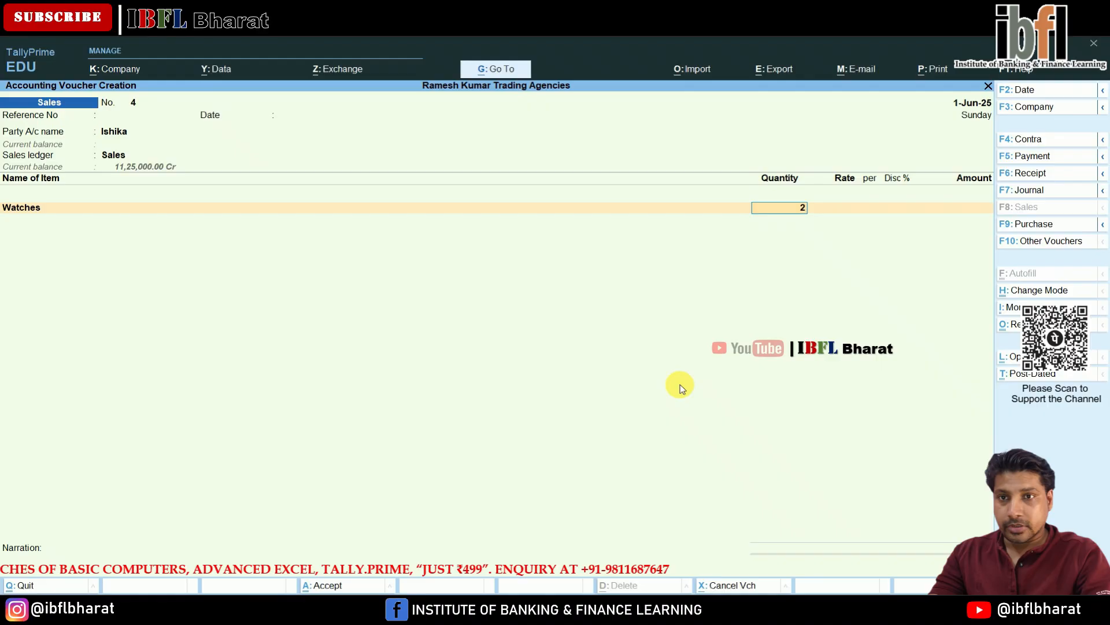
pyautogui.write('5')
pyautogui.press('Return')
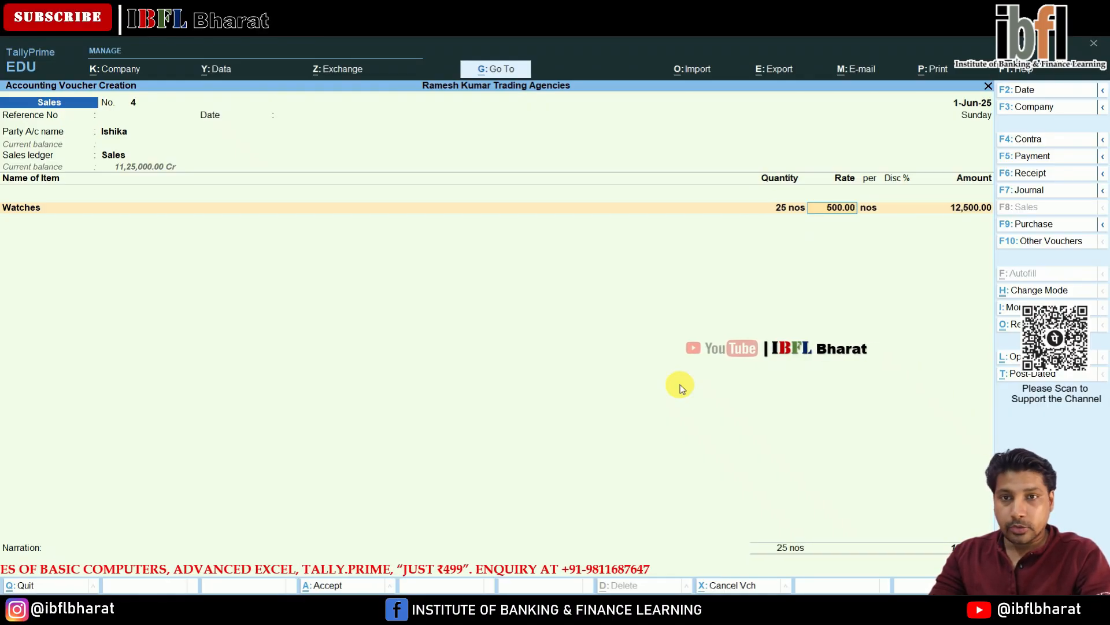
pyautogui.press('Return')
pyautogui.press('Return')
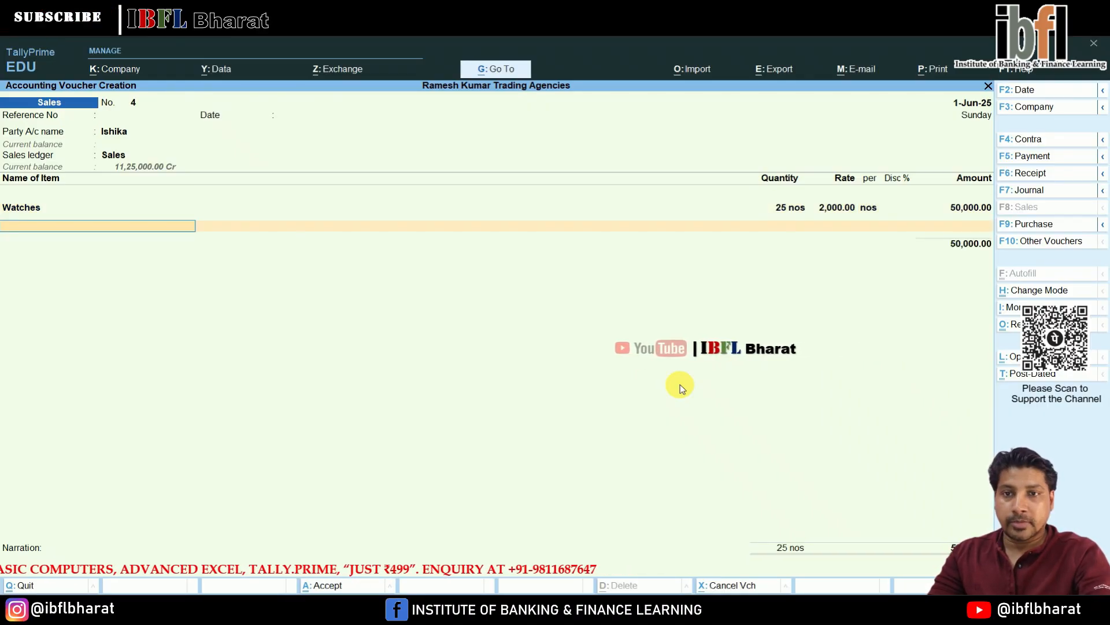
# - Set the Watches rate to 2,000 and the discount to 15%
pyautogui.press('BackSpace')
pyautogui.press('BackSpace')
pyautogui.press('BackSpace')
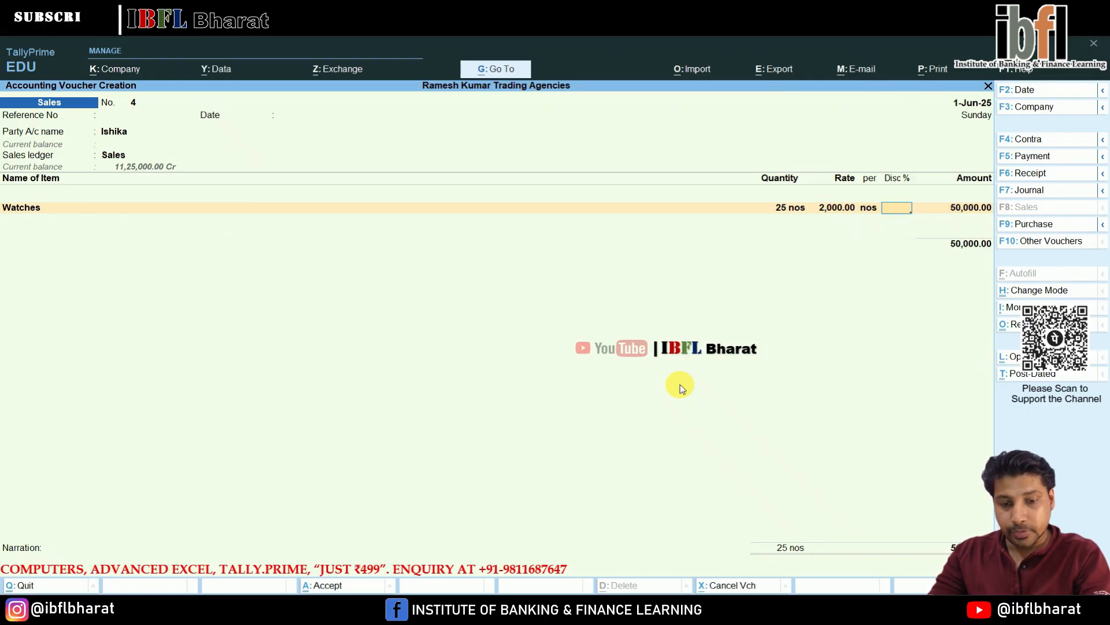
pyautogui.press('Return')
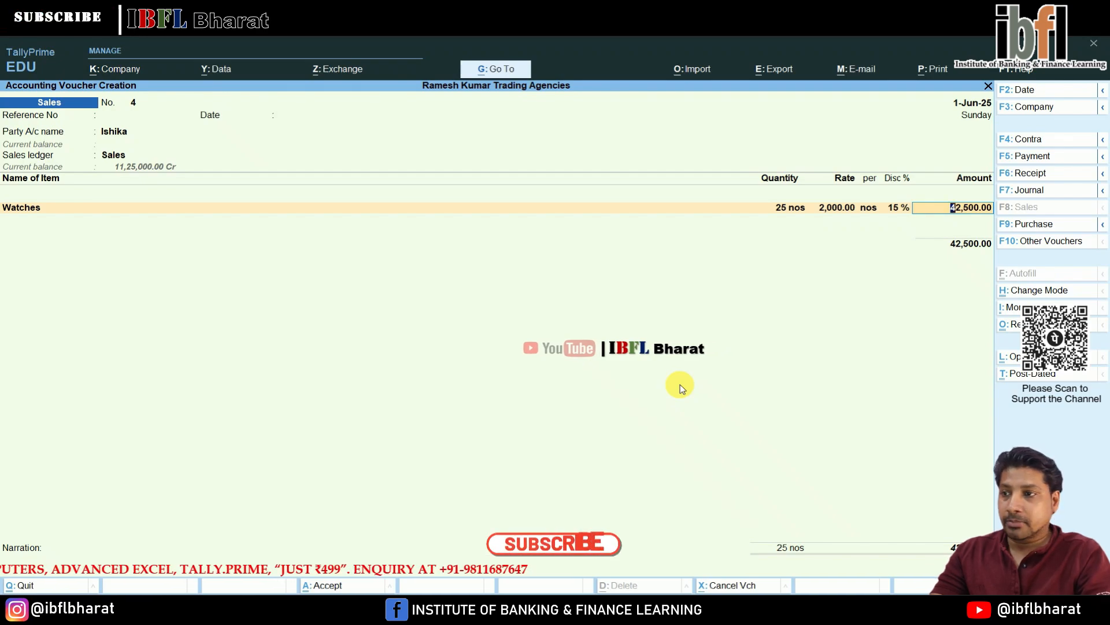
# - Accept the new bill-wise reference for the party and save the sales voucher
pyautogui.press('Return')
pyautogui.press('Return')
pyautogui.press('Return')
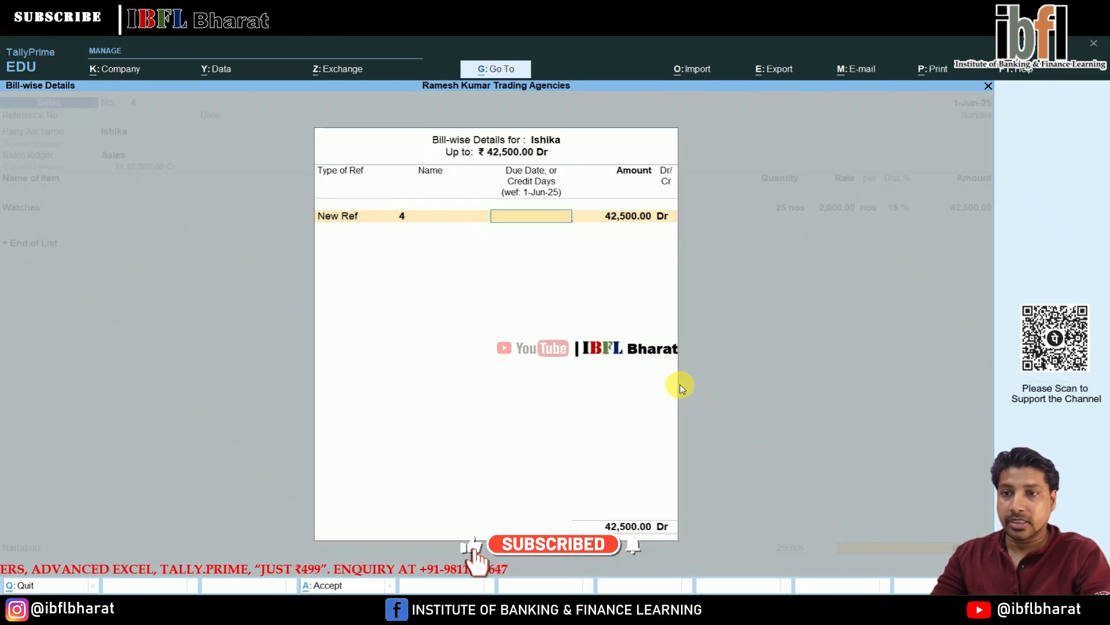
pyautogui.press('Return')
pyautogui.press('Return')
pyautogui.press('Return')
pyautogui.press('Return')
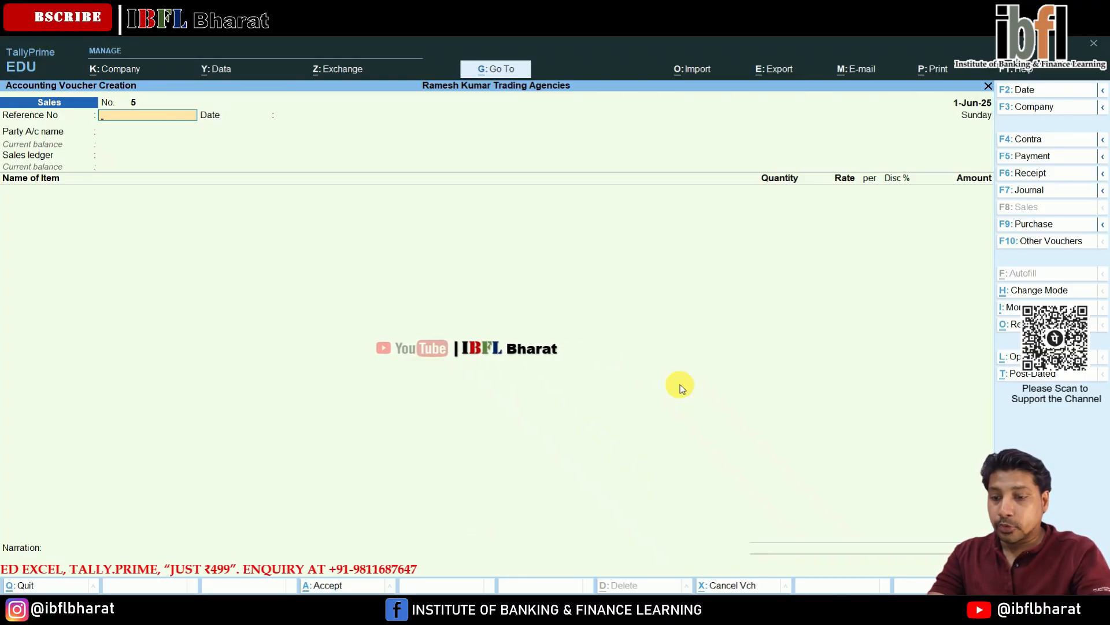
# - Open a payment voucher and start creating a Loss by Theft ledger before cancelling the creation
pyautogui.press('F5')
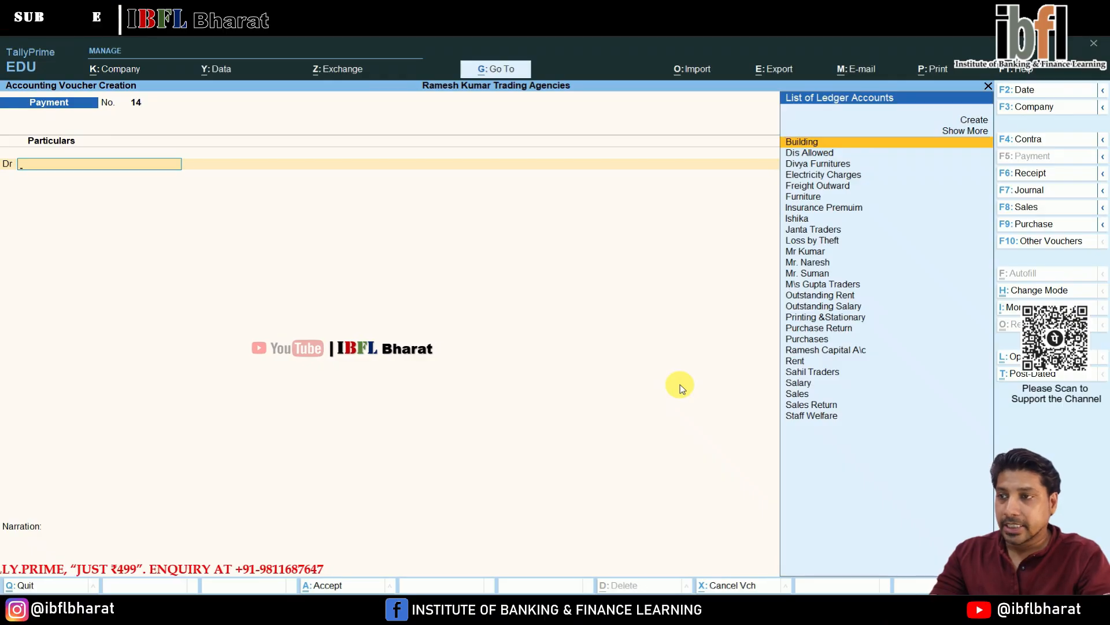
pyautogui.press('Up')
pyautogui.press('Up')
pyautogui.press('Return')
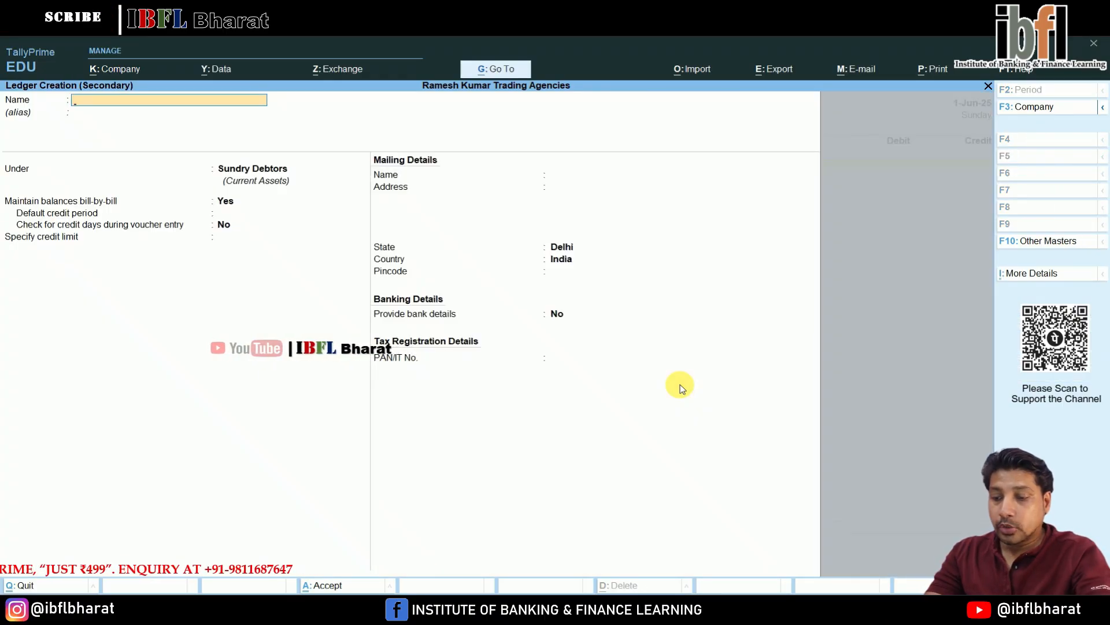
pyautogui.write('Loss by Theft')
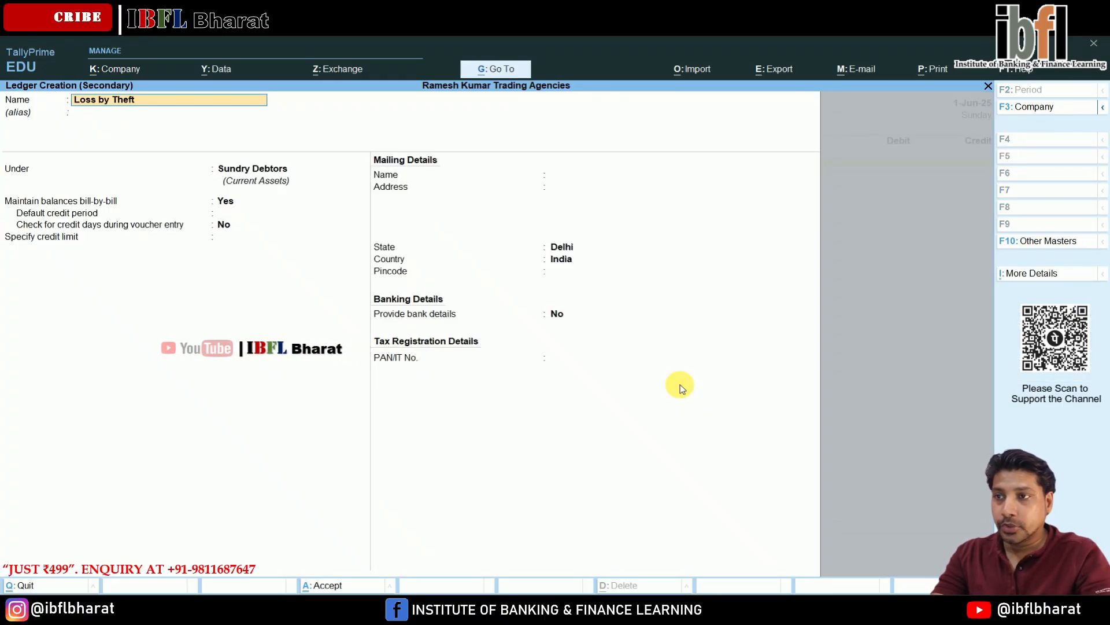
pyautogui.press('Return')
pyautogui.press('Escape')
pyautogui.press('Escape')
pyautogui.press('Escape')
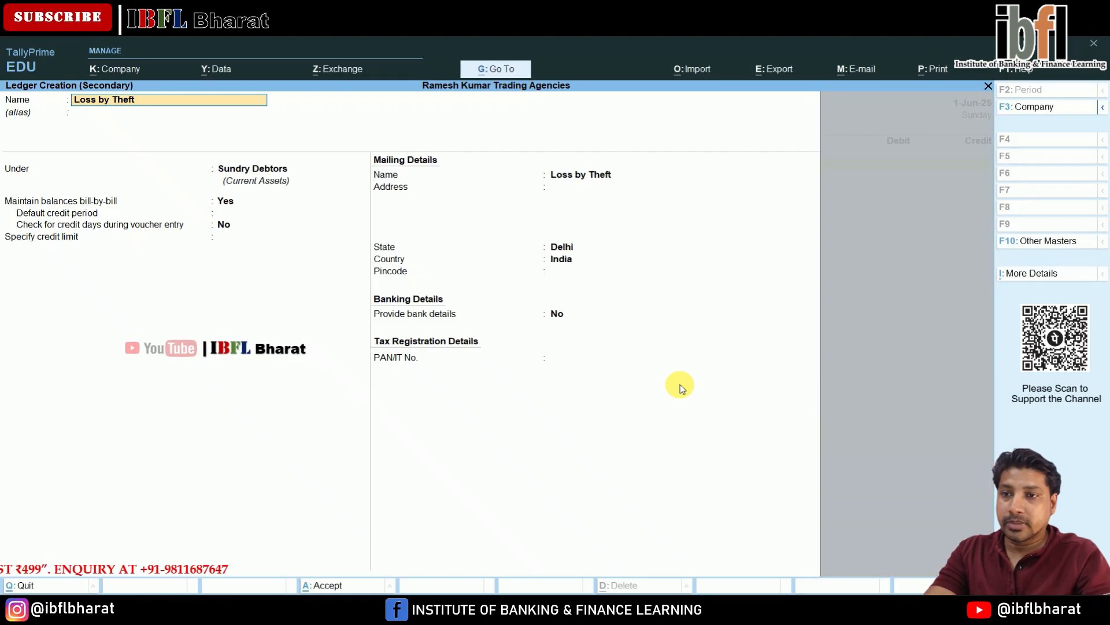
# - Debit Loss by Theft with 45,000 on the payment voucher
pyautogui.write('Loss')
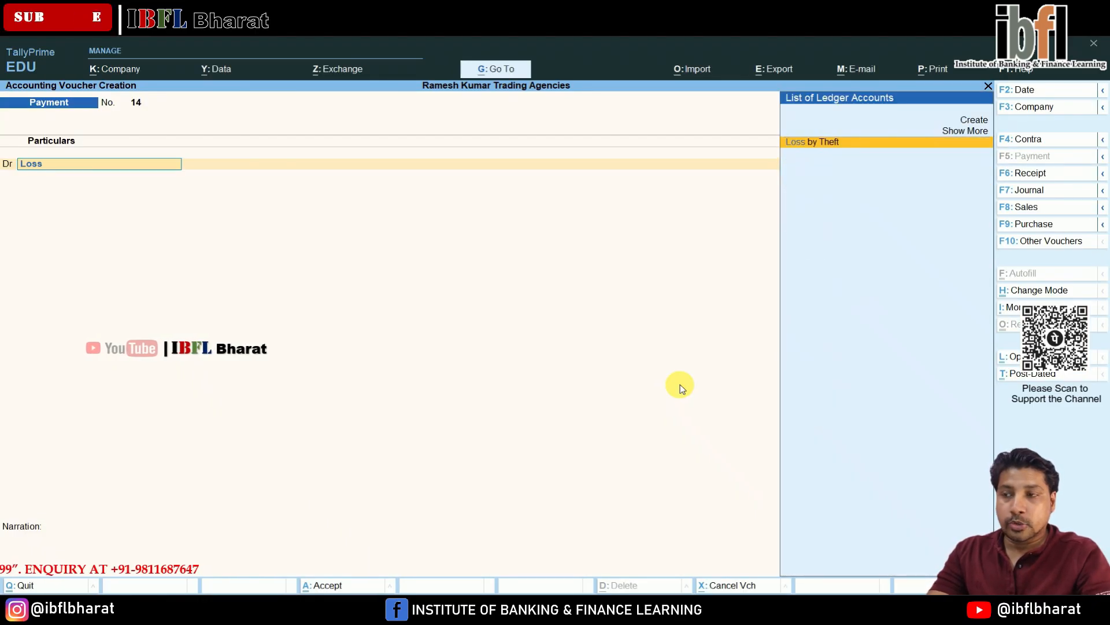
pyautogui.press('Return')
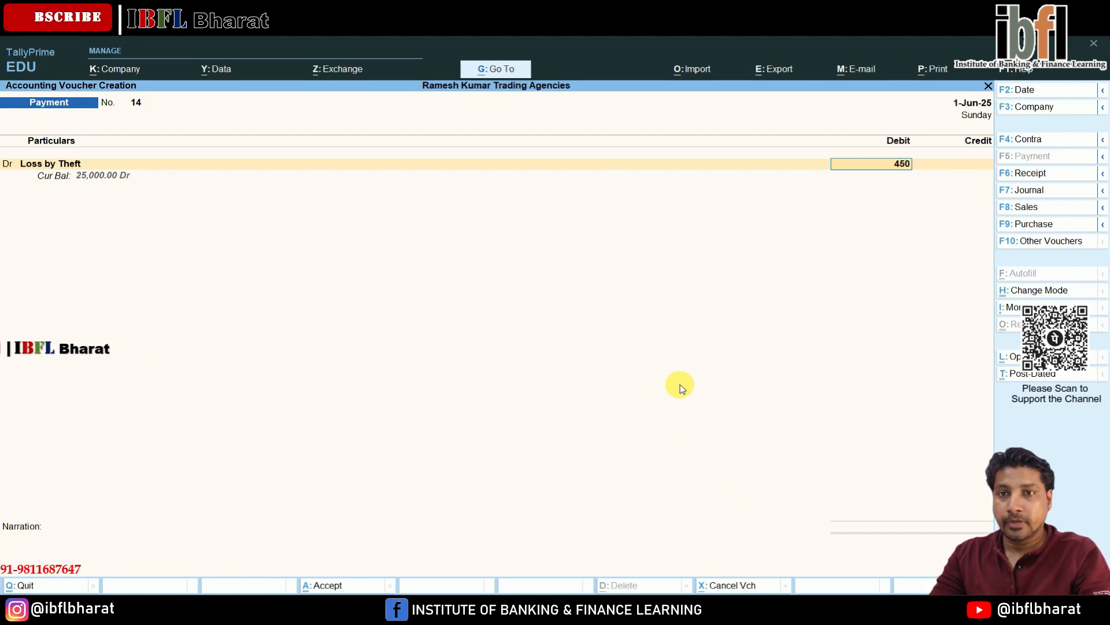
pyautogui.press('Return')
pyautogui.press('Return')
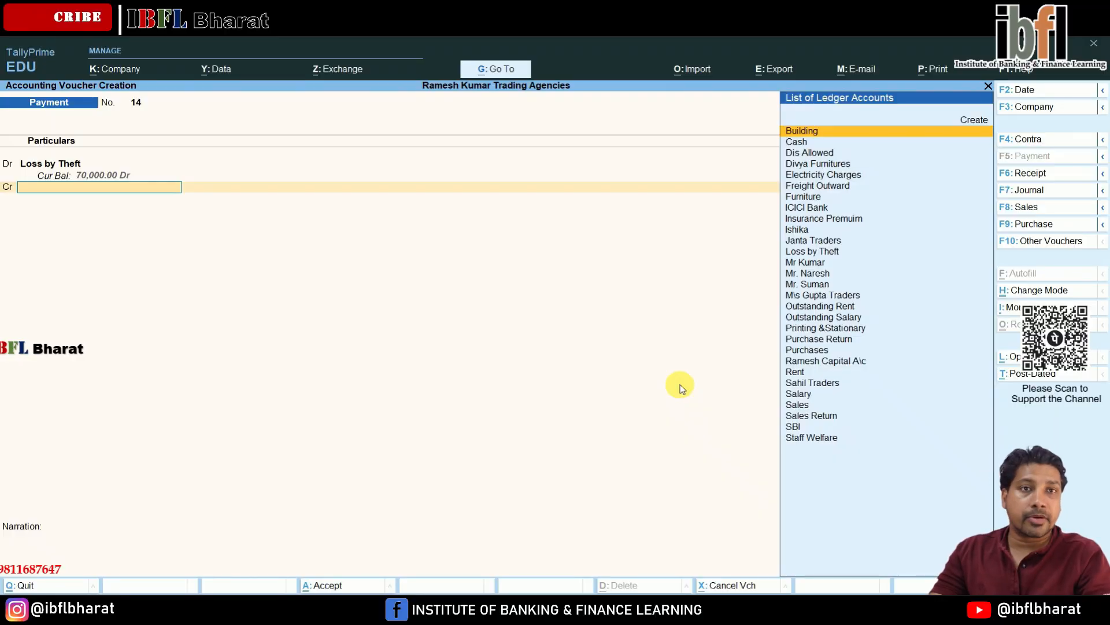
# - Credit Cash with 45,000 and save the payment voucher
pyautogui.press('Down')
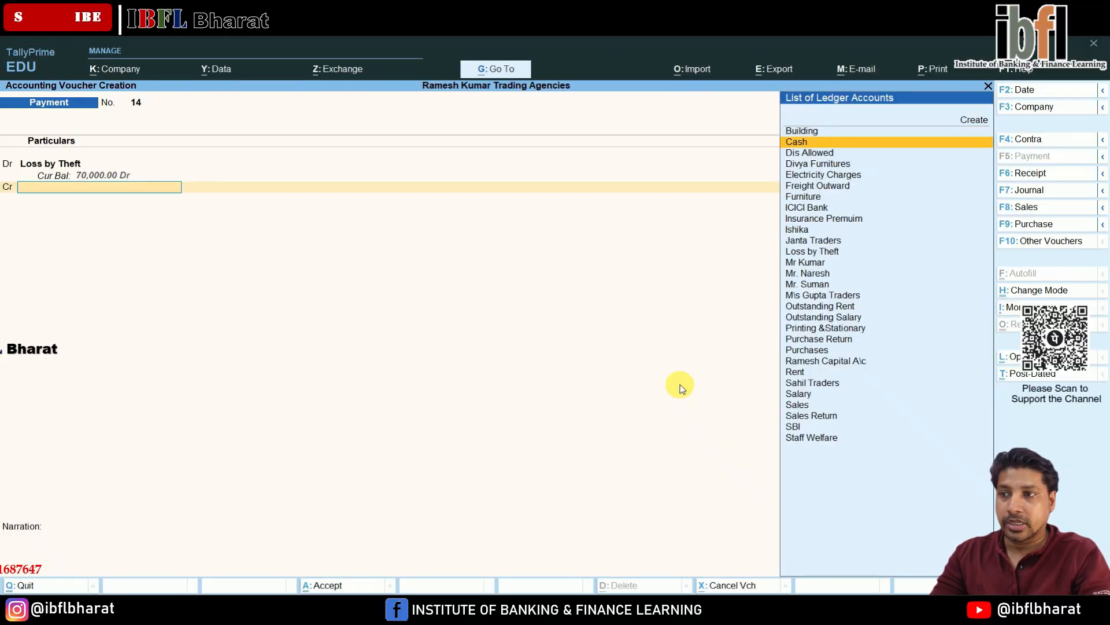
pyautogui.press('Return')
pyautogui.press('Return')
pyautogui.press('Return')
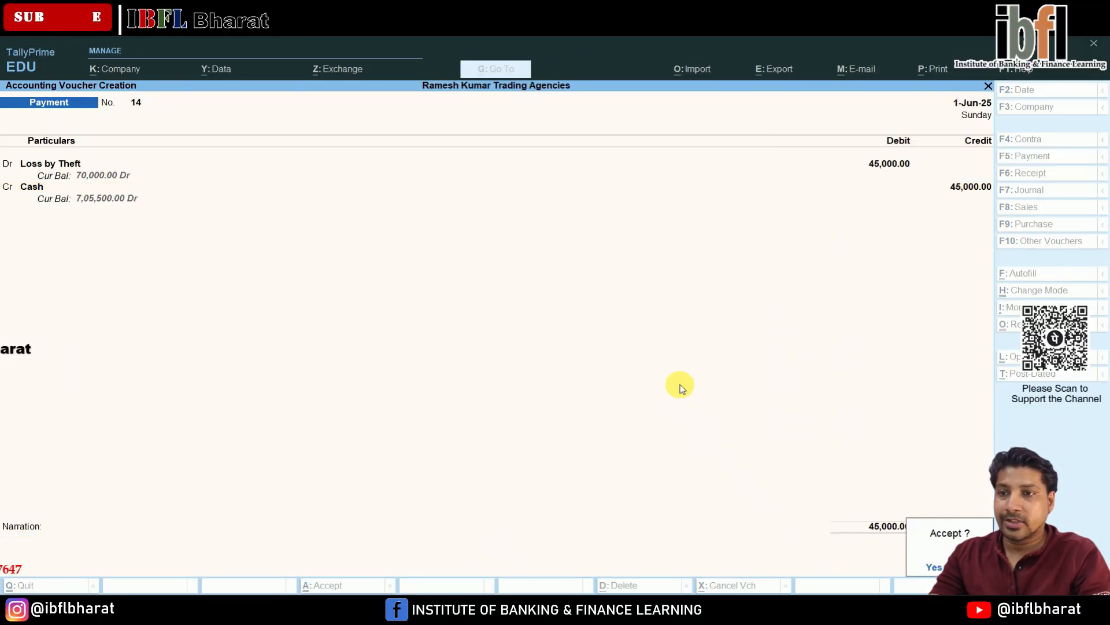
pyautogui.press('Return')
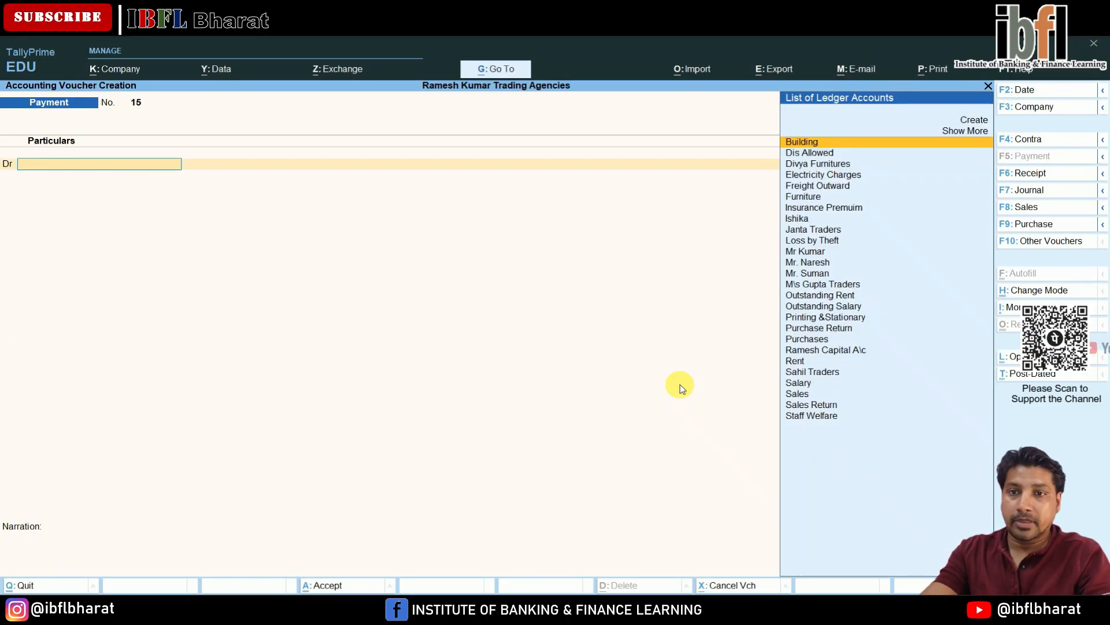
# - On a receipt voucher, credit Ramesh Capital A\c with 15,00,000
pyautogui.press('Down')
pyautogui.press('Down')
pyautogui.press('Down')
pyautogui.press('Down')
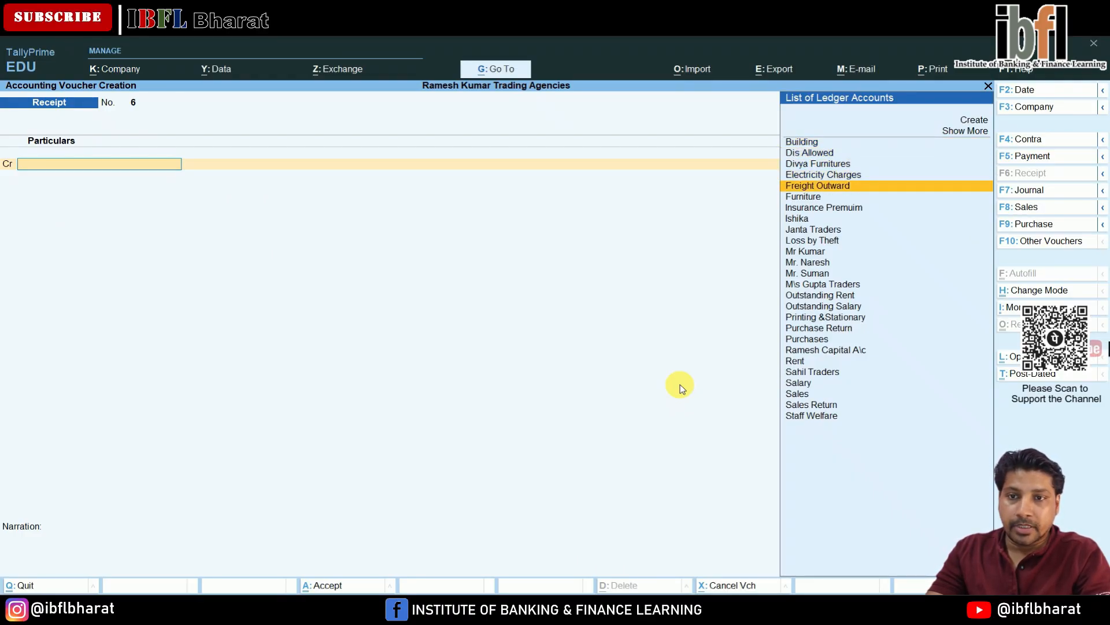
pyautogui.press('Down')
pyautogui.press('Down')
pyautogui.press('Down')
pyautogui.press('Down')
pyautogui.press('Down')
pyautogui.press('Down')
pyautogui.press('Down')
pyautogui.press('Down')
pyautogui.press('Down')
pyautogui.press('Down')
pyautogui.press('Down')
pyautogui.press('Down')
pyautogui.press('Down')
pyautogui.press('Down')
pyautogui.press('Down')
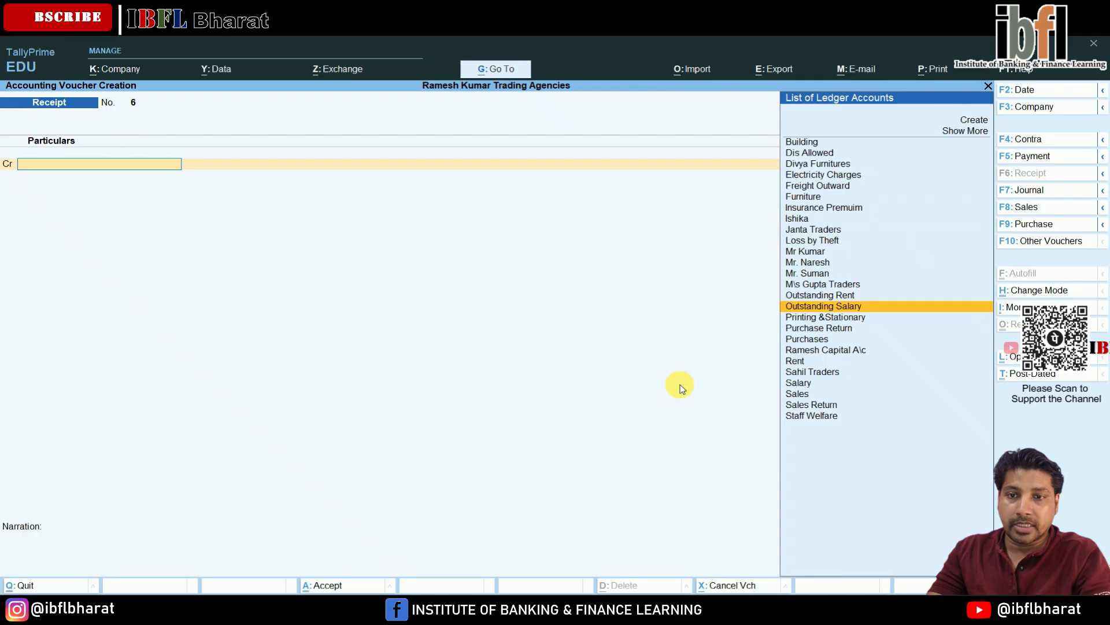
pyautogui.press('Return')
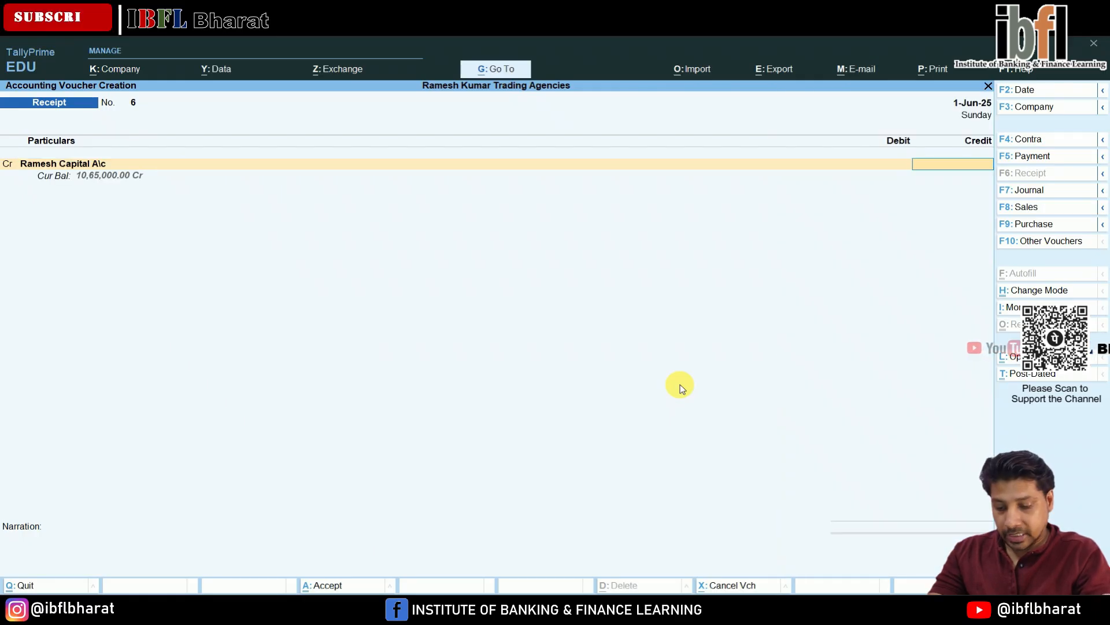
pyautogui.write('1500000')
pyautogui.press('Return')
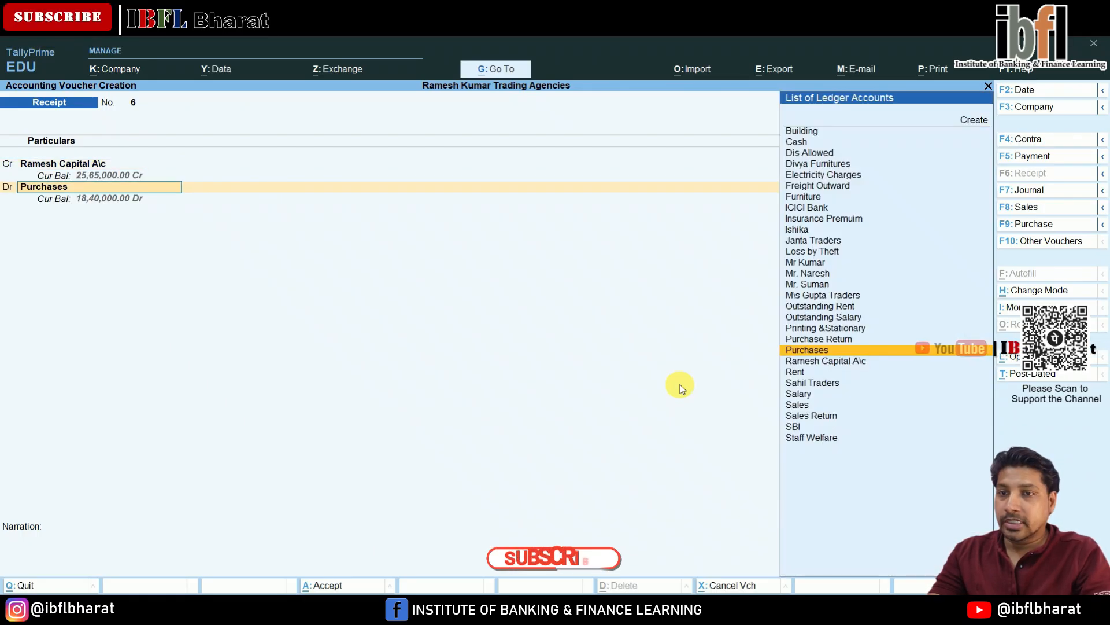
# - Debit Cash with 15,00,000 on the receipt voucher and save it
pyautogui.press('Up')
pyautogui.press('Up')
pyautogui.press('Up')
pyautogui.press('Up')
pyautogui.press('Up')
pyautogui.press('Up')
pyautogui.press('Up')
pyautogui.press('Up')
pyautogui.press('Up')
pyautogui.press('Up')
pyautogui.press('Up')
pyautogui.press('Up')
pyautogui.press('Up')
pyautogui.press('Up')
pyautogui.press('Up')
pyautogui.press('Up')
pyautogui.press('Up')
pyautogui.press('Up')
pyautogui.press('Up')
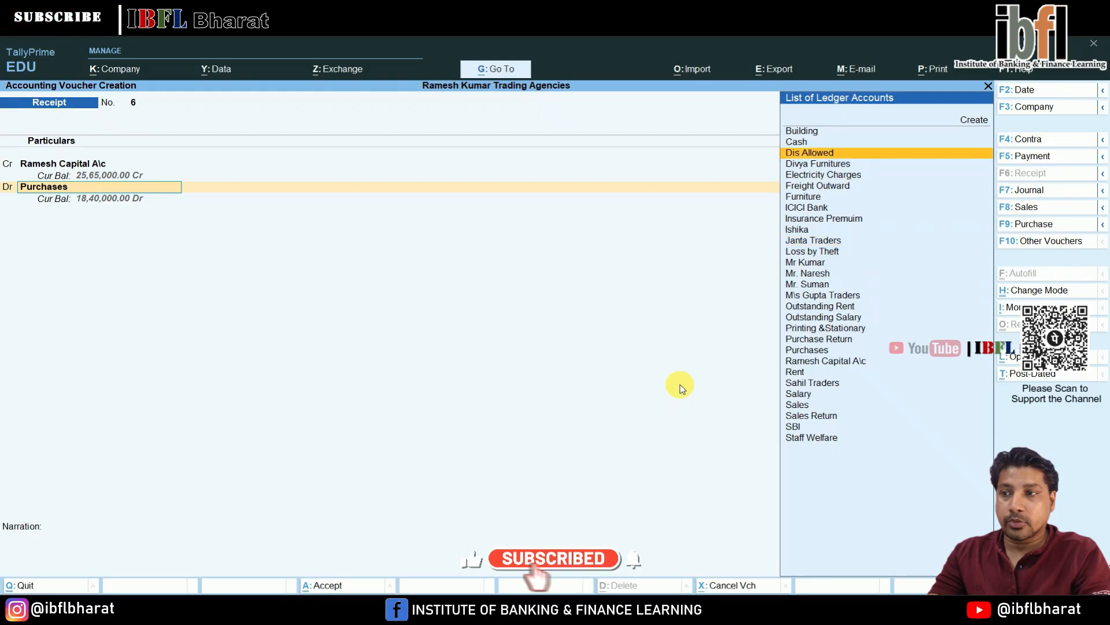
pyautogui.press('Return')
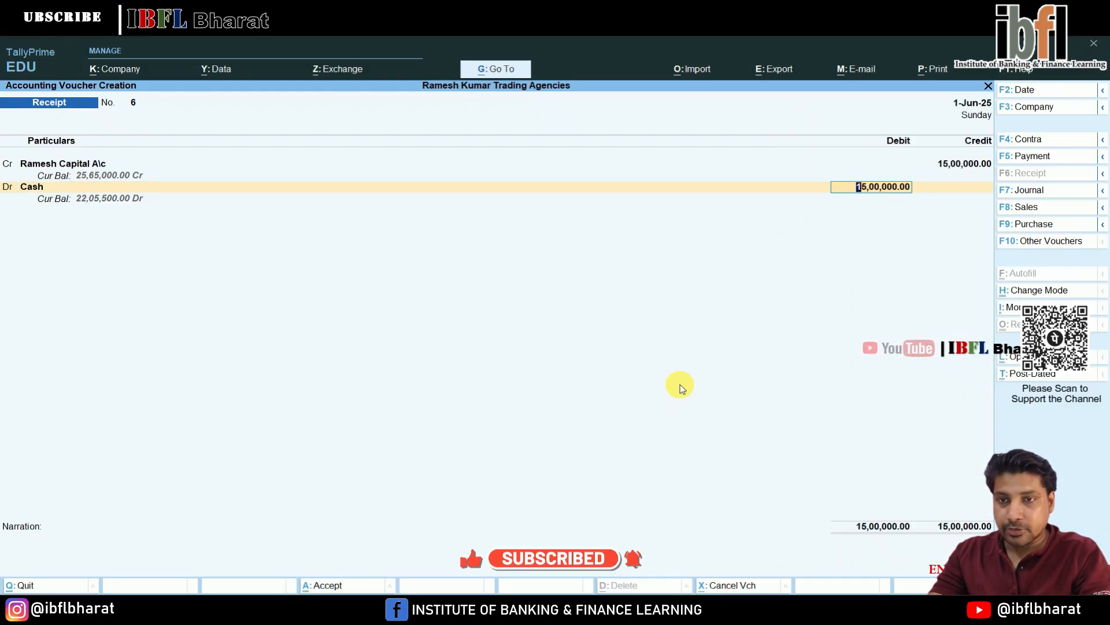
pyautogui.press('Return')
pyautogui.press('Return')
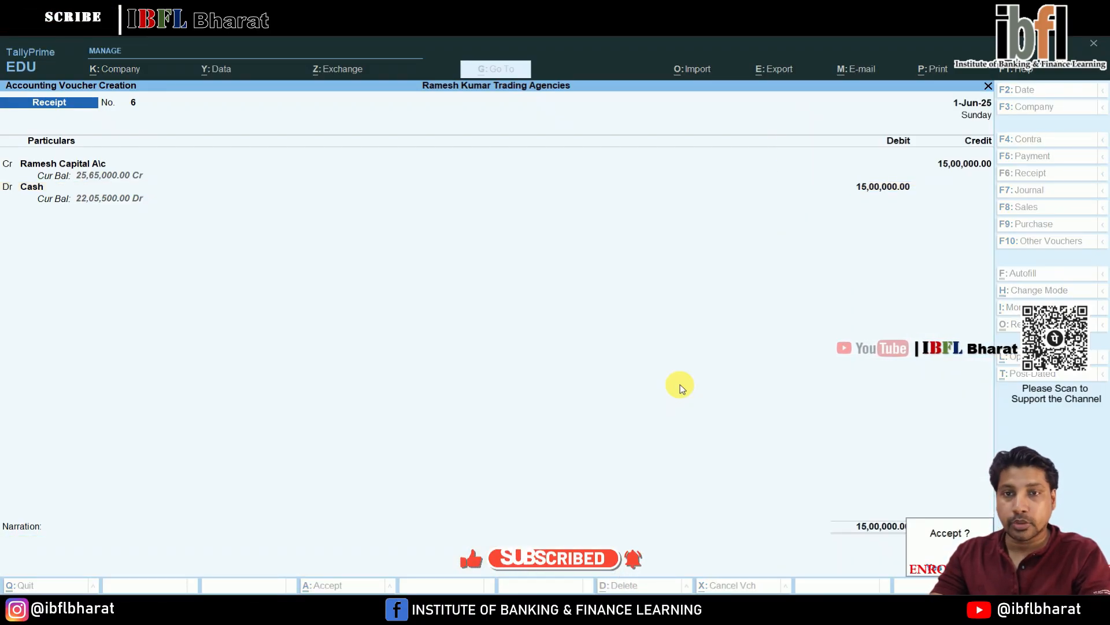
pyautogui.press('Return')
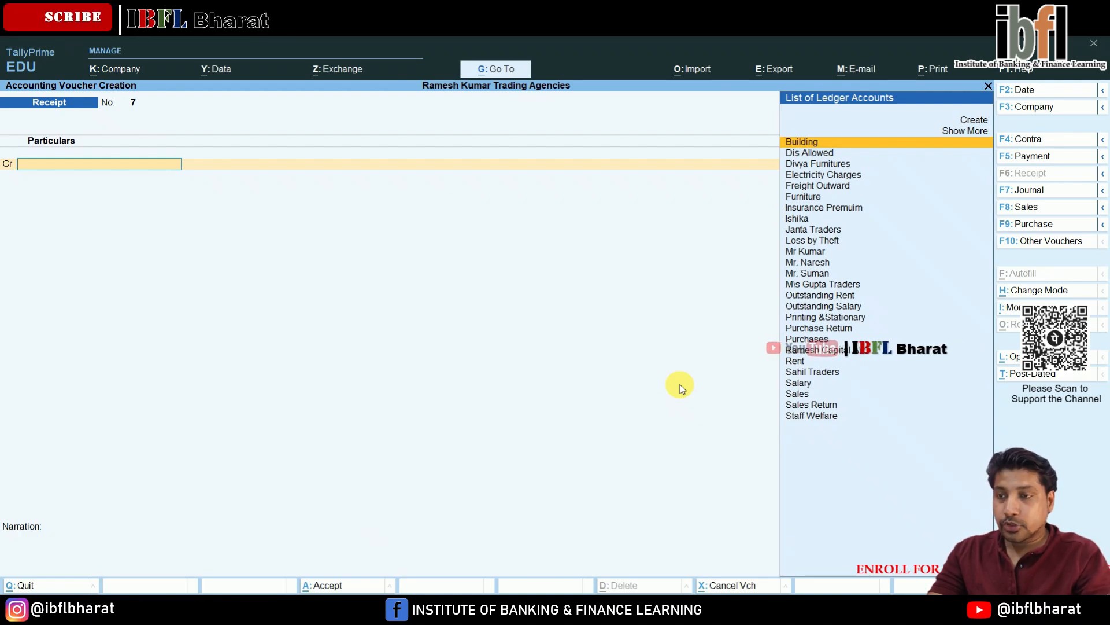
pyautogui.press('F5')
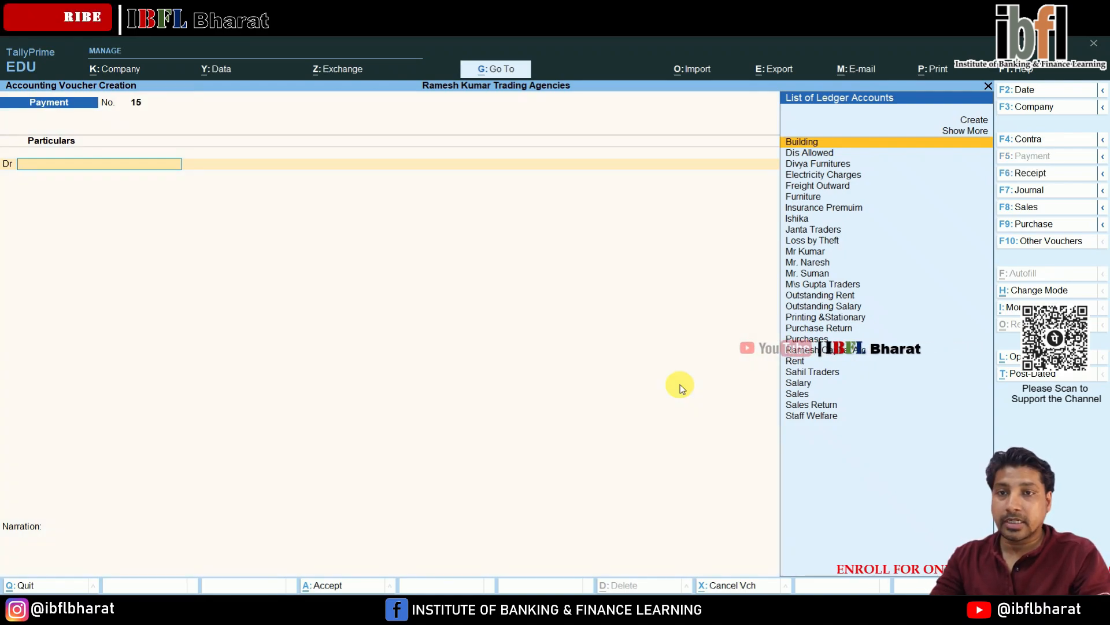
pyautogui.hotkey('alt', 'c')
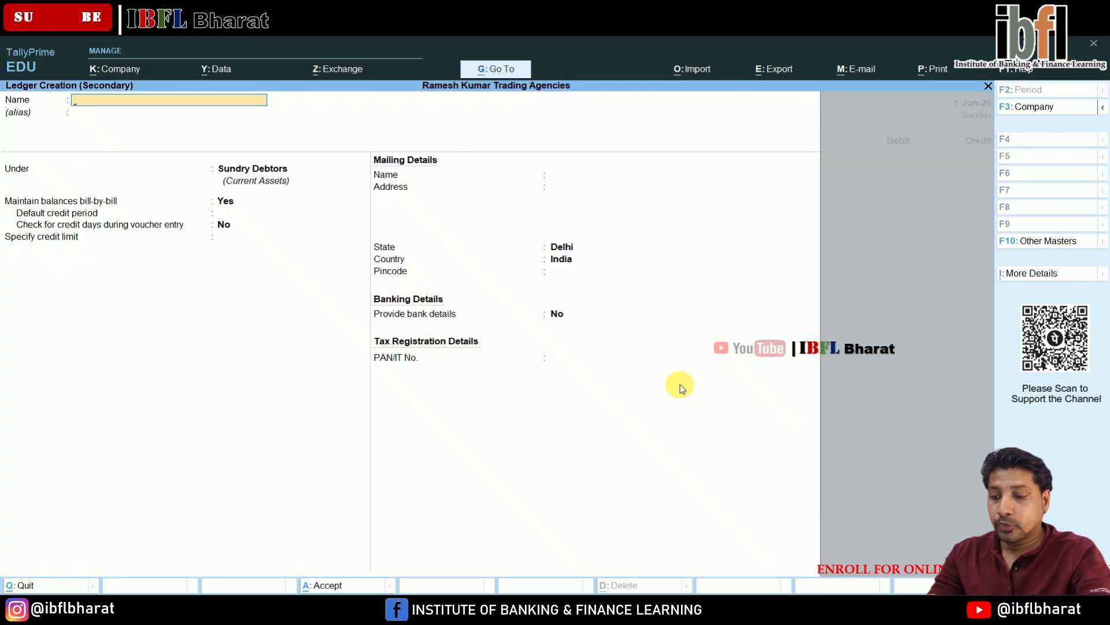
pyautogui.write('Loan ')
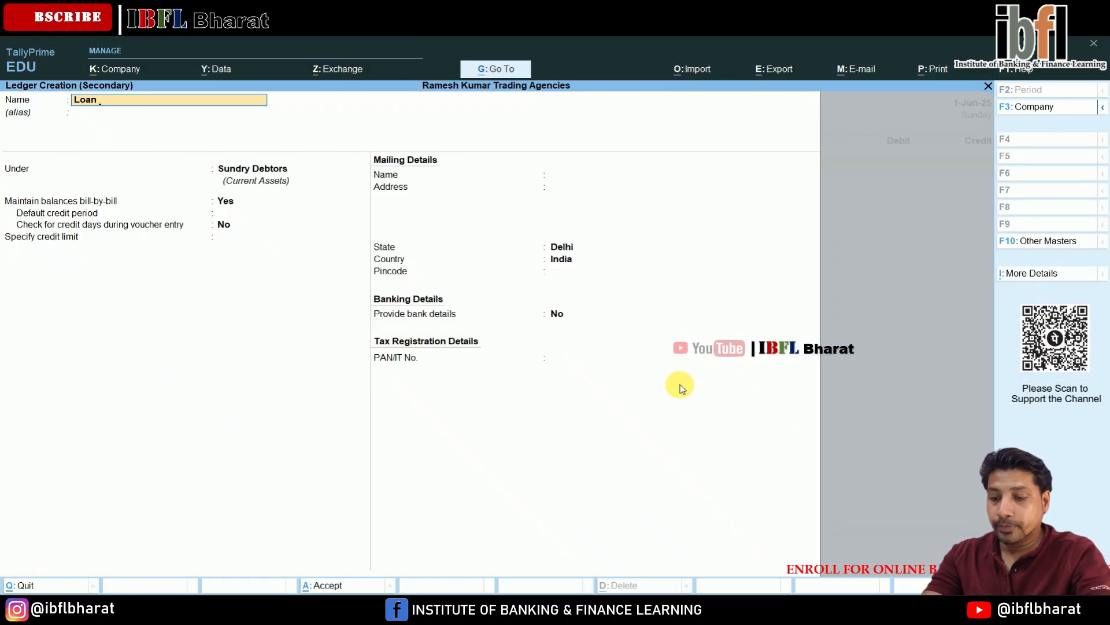
pyautogui.write('to Shyam Narayan')
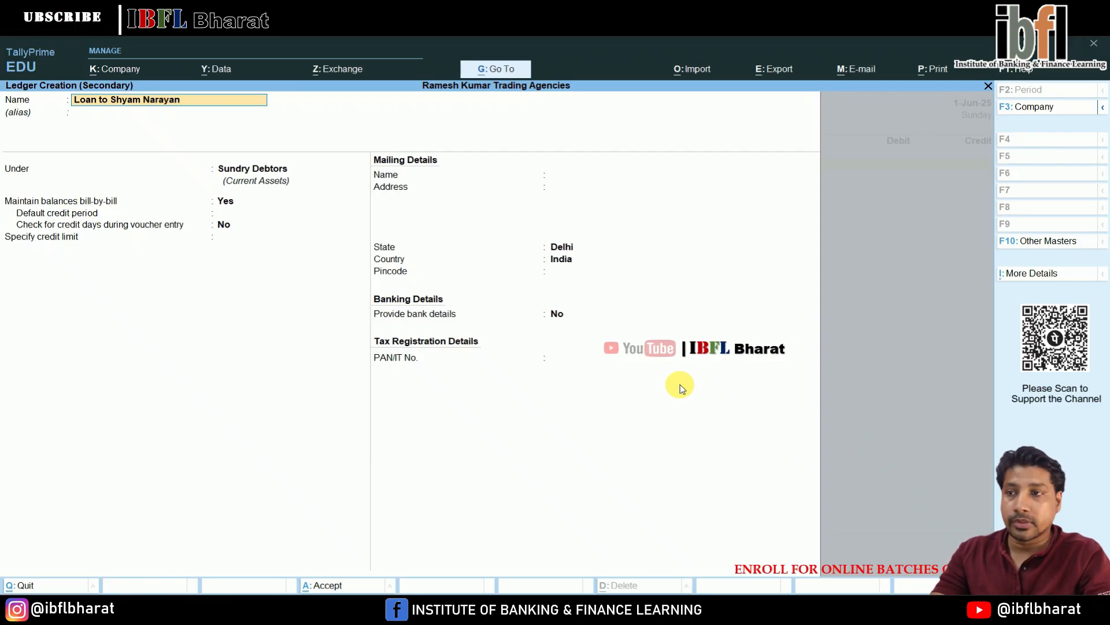
pyautogui.press('Return')
pyautogui.press('Return')
pyautogui.write('Lo')
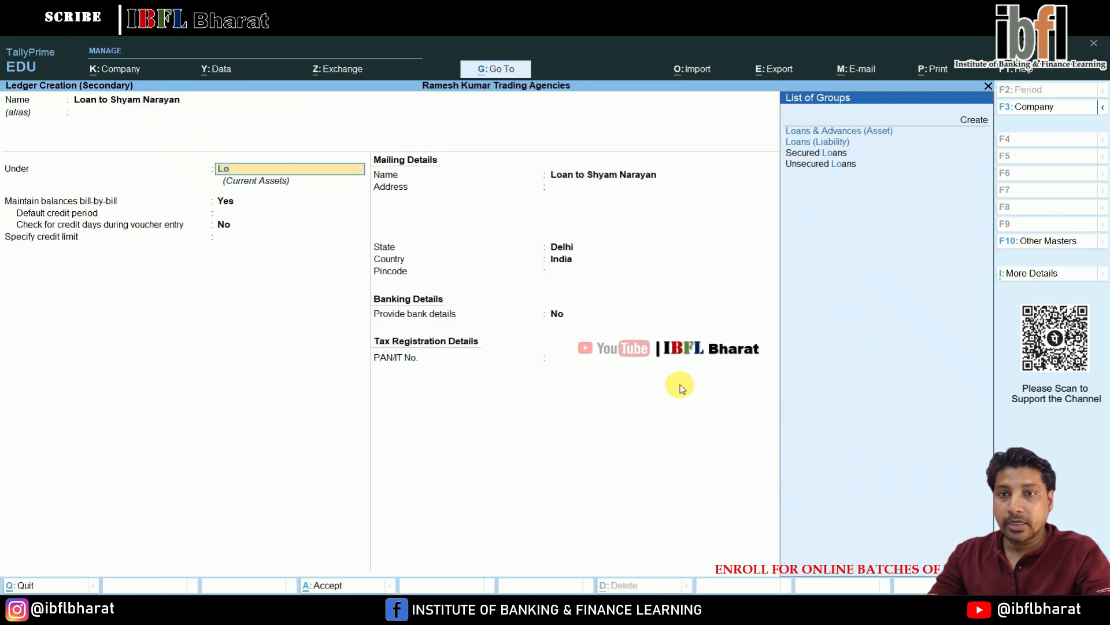
pyautogui.write('a')
pyautogui.press('Return')
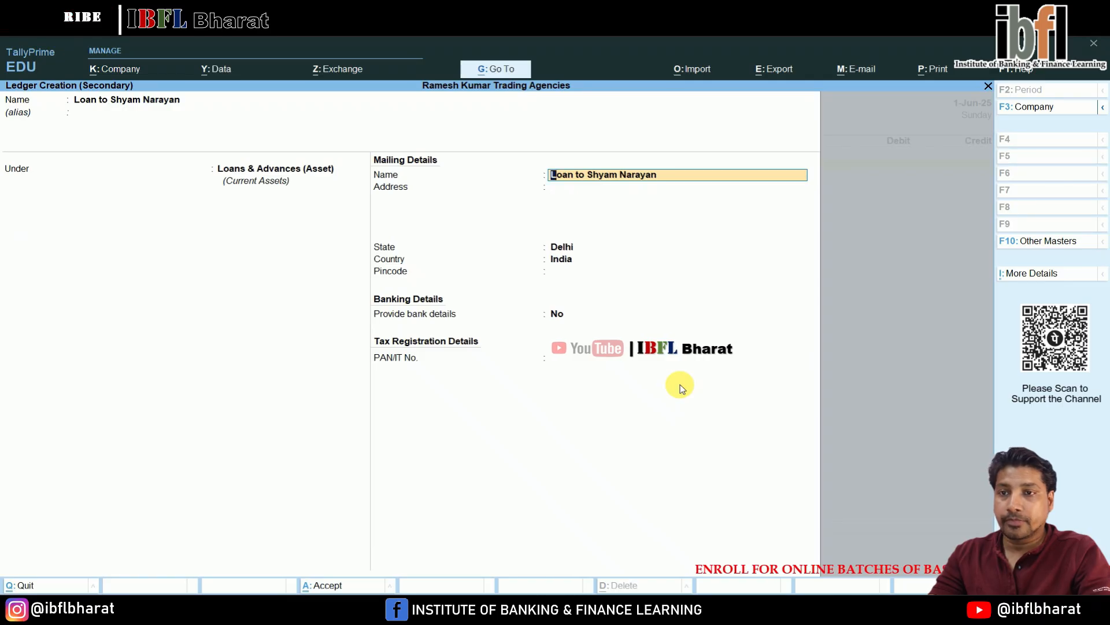
pyautogui.press('Return')
pyautogui.press('Return')
pyautogui.press('Return')
pyautogui.press('Return')
pyautogui.press('Return')
pyautogui.press('Return')
pyautogui.press('Return')
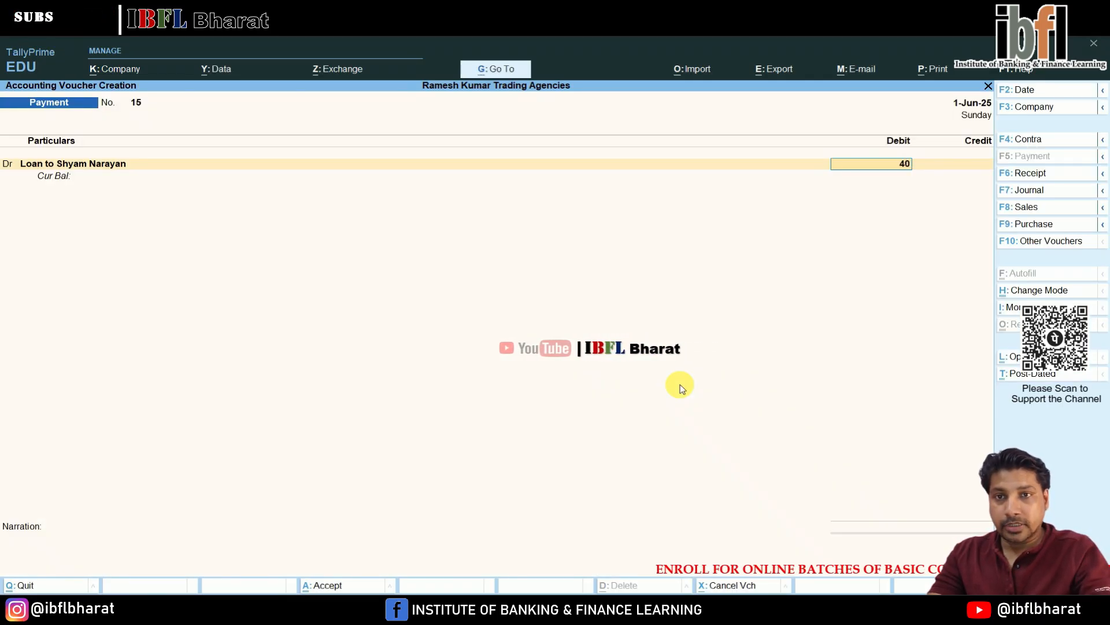
pyautogui.press('Return')
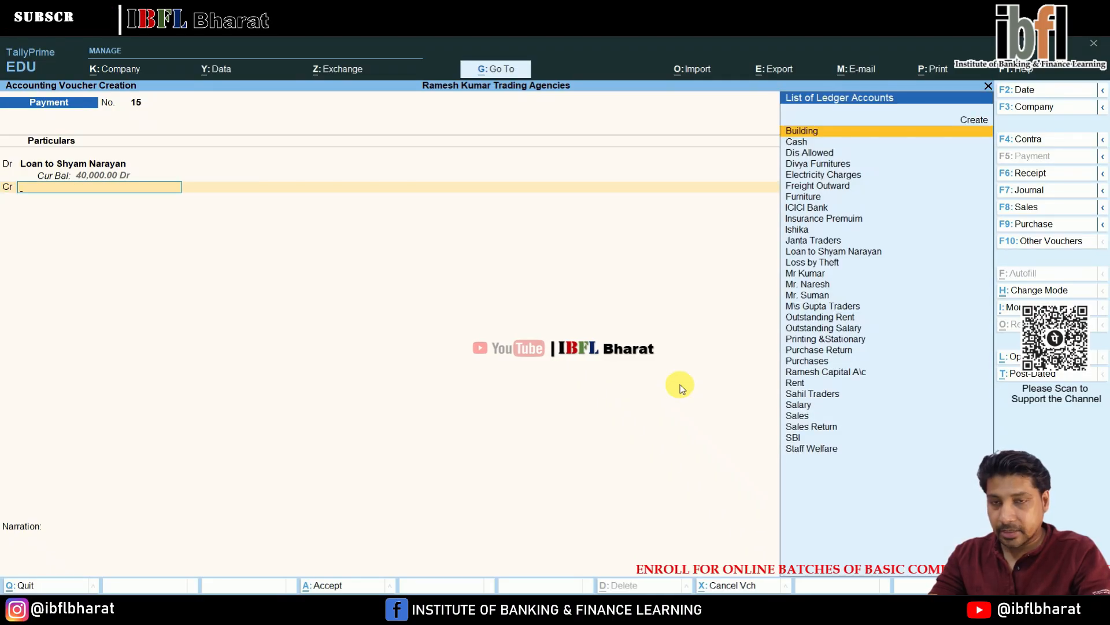
pyautogui.press('Down')
pyautogui.press('Return')
pyautogui.press('Return')
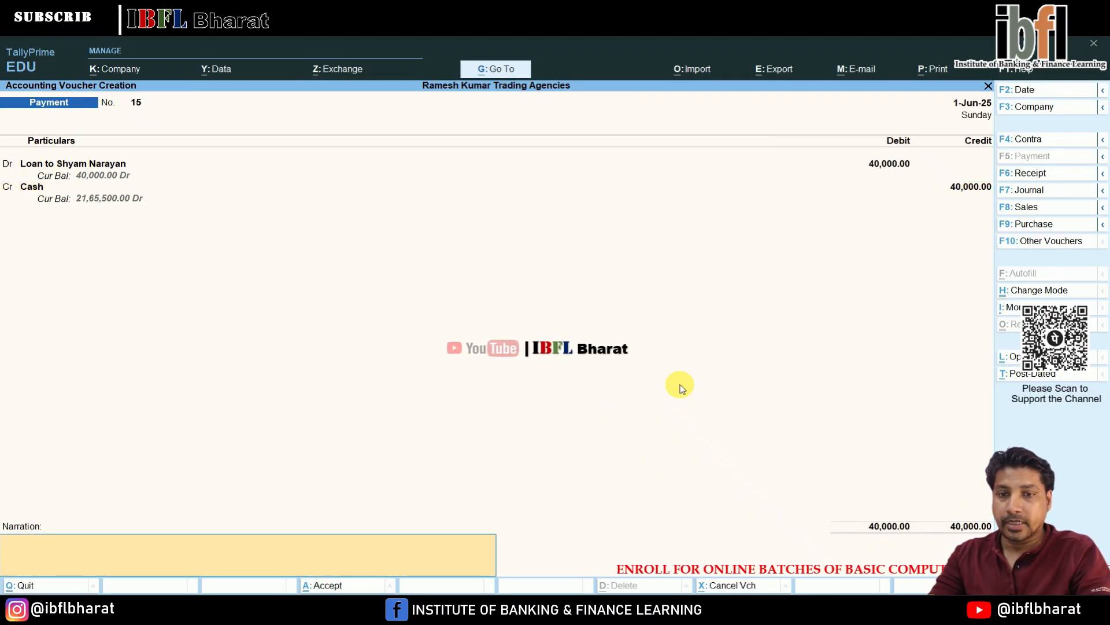
pyautogui.press('Return')
pyautogui.press('Return')
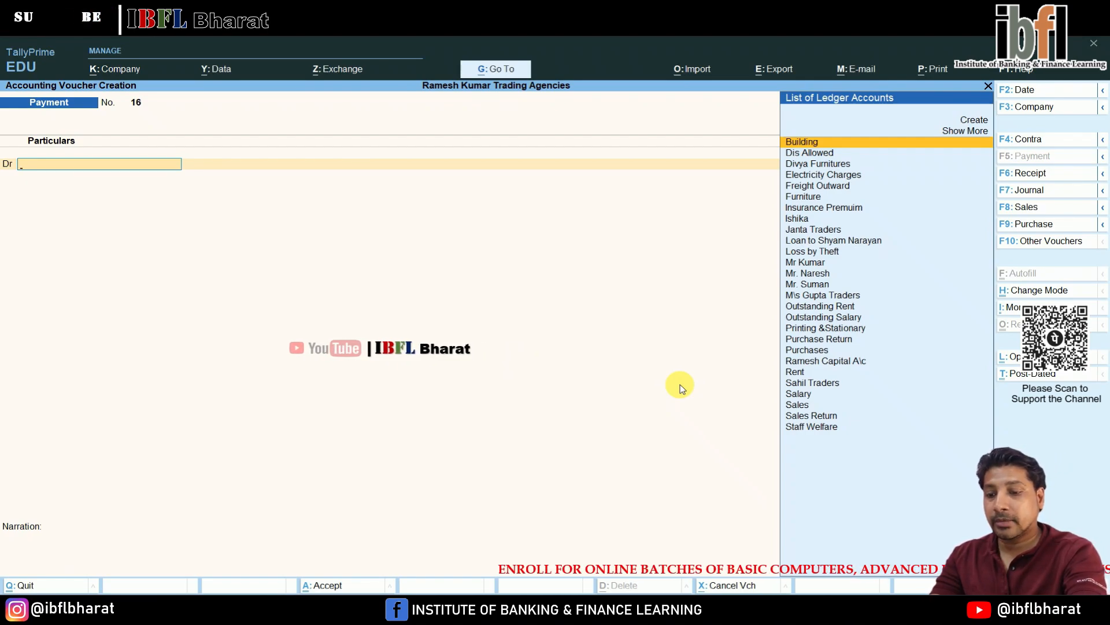
# - On a journal voucher, create a Laptop ledger under Fixed Assets and debit it with 55,000
pyautogui.press('F7')
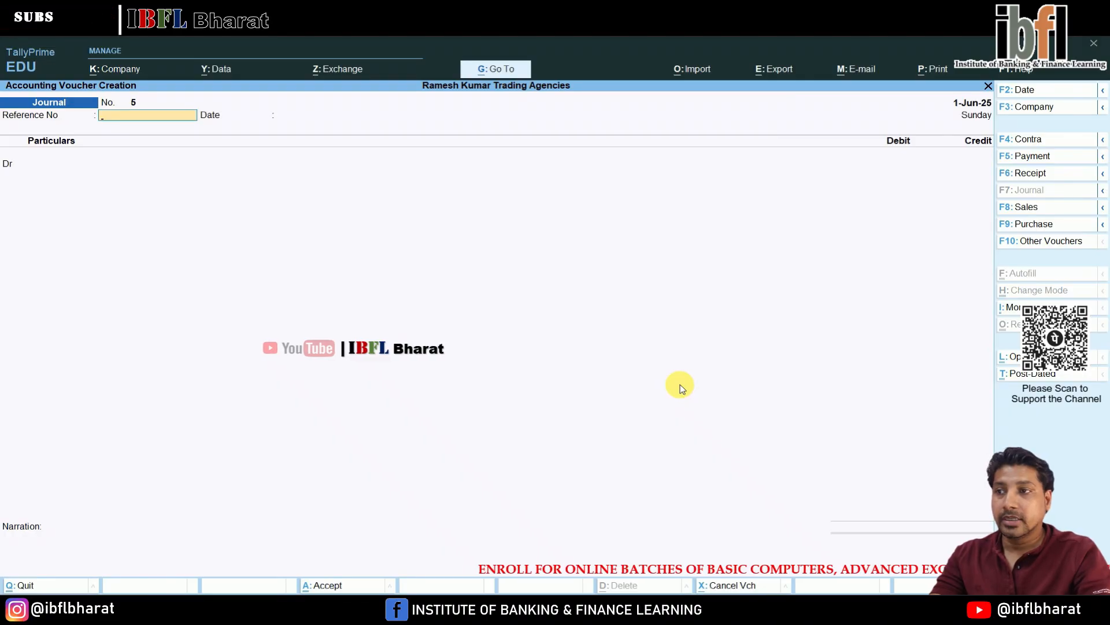
pyautogui.press('Return')
pyautogui.press('Up')
pyautogui.press('Up')
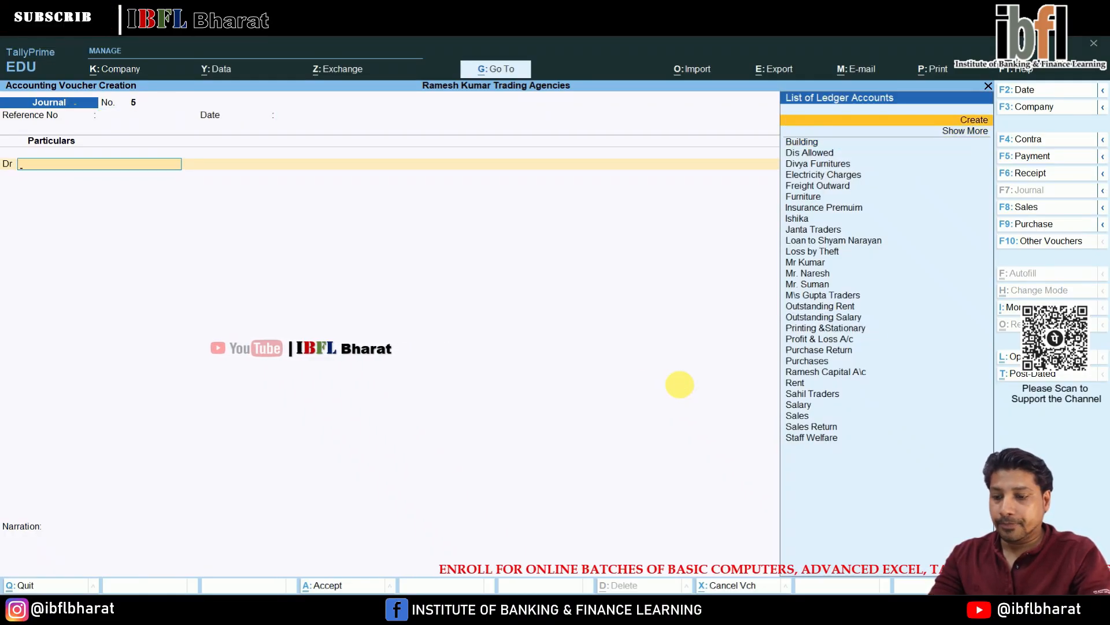
pyautogui.press('Return')
pyautogui.write('La')
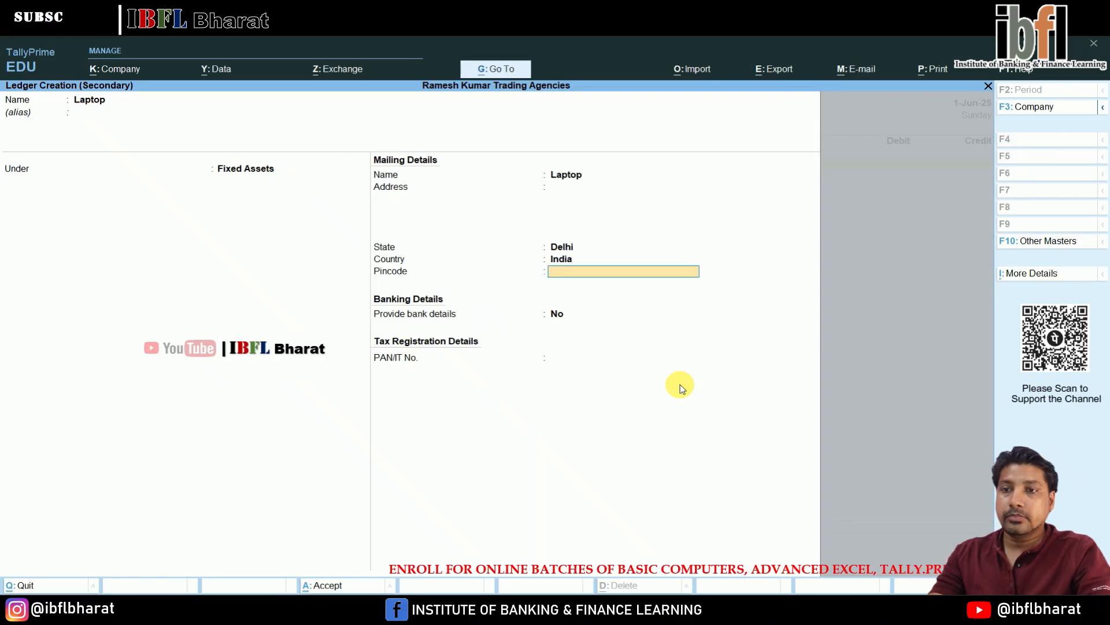
pyautogui.press('Return')
pyautogui.press('Return')
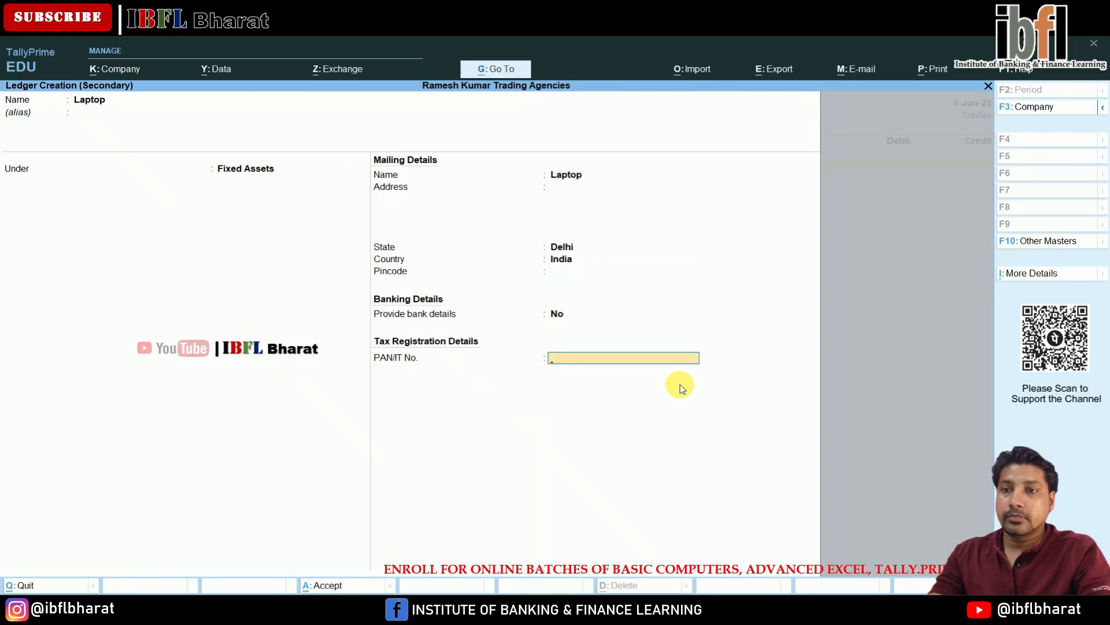
pyautogui.press('Return')
pyautogui.write('5')
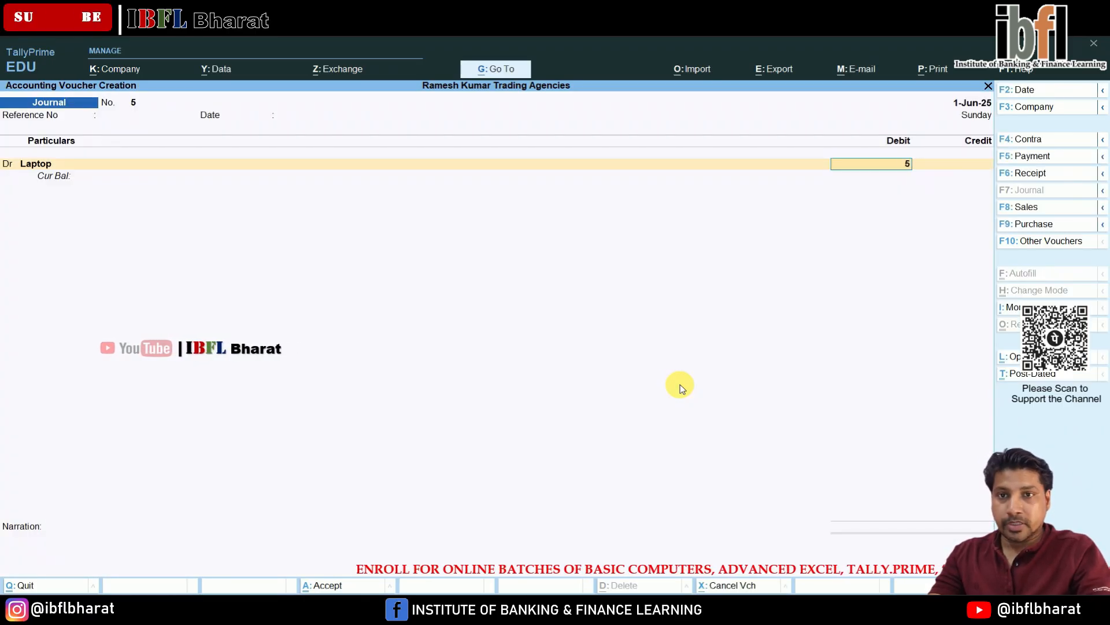
pyautogui.write('5000')
pyautogui.press('Return')
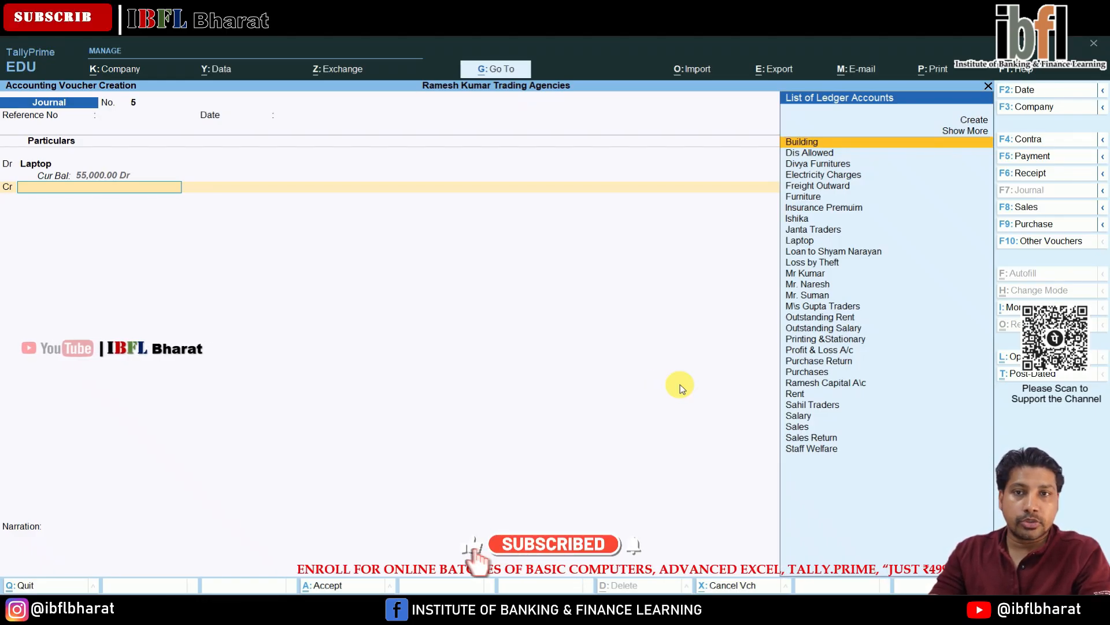
# - Create a Raj Computers ledger under Sundry Creditors for the credit line of the journal
pyautogui.press('Up')
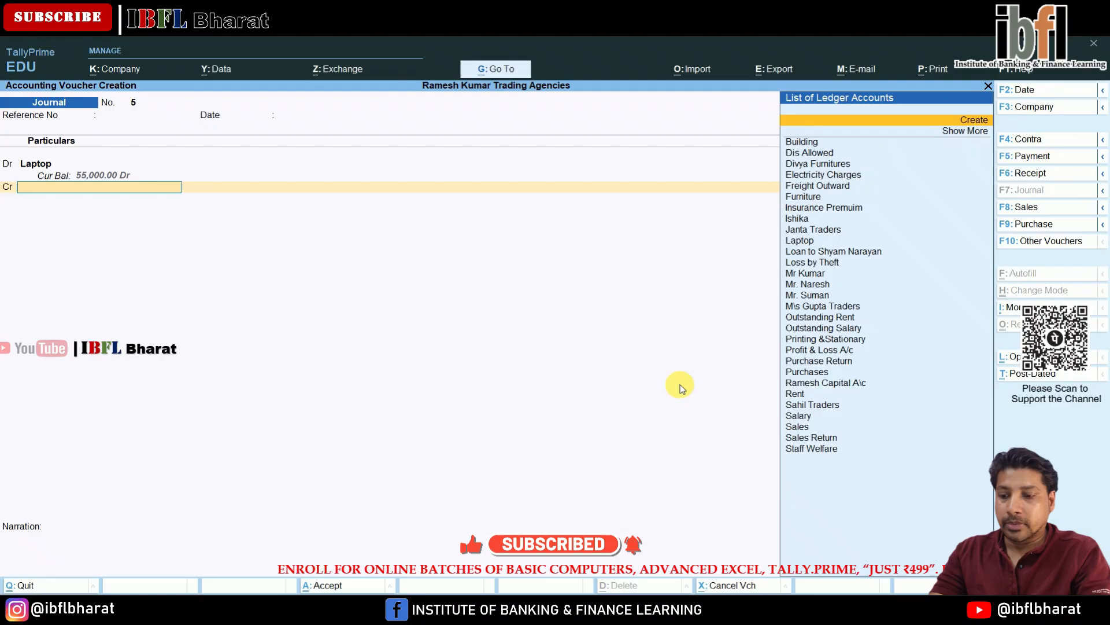
pyautogui.press('Return')
pyautogui.write('Raj Computer')
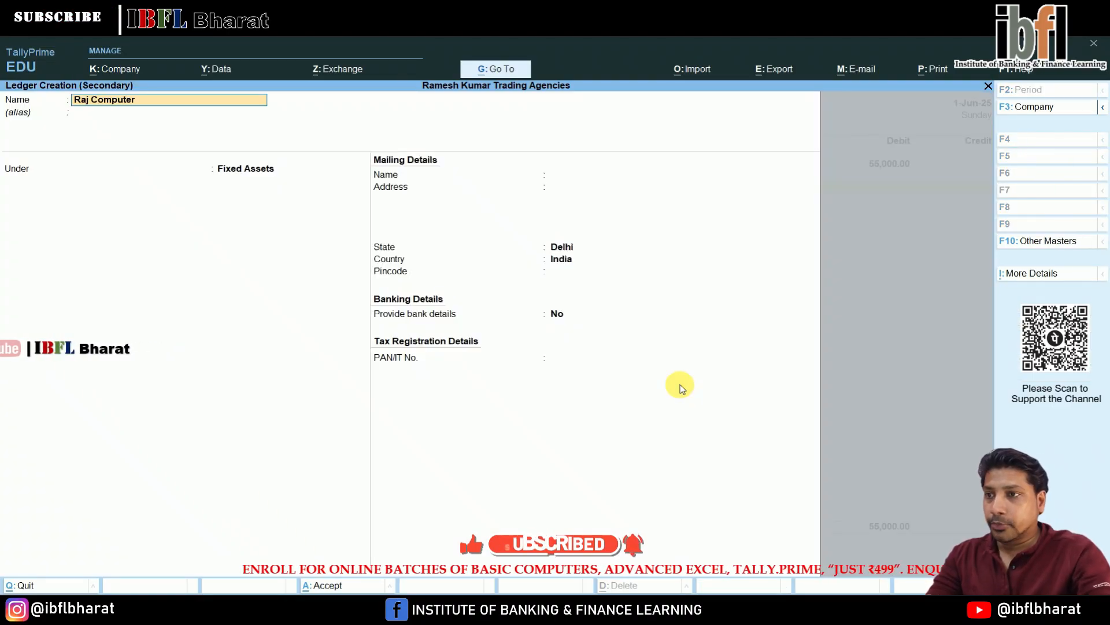
pyautogui.write('s')
pyautogui.press('Return')
pyautogui.write('C')
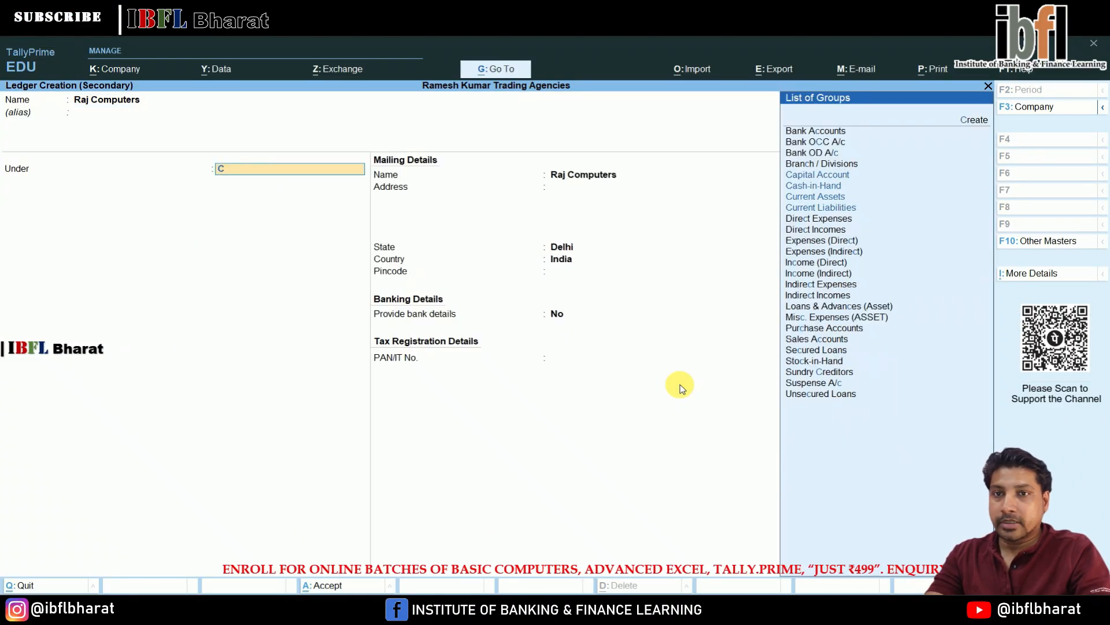
pyautogui.write('re')
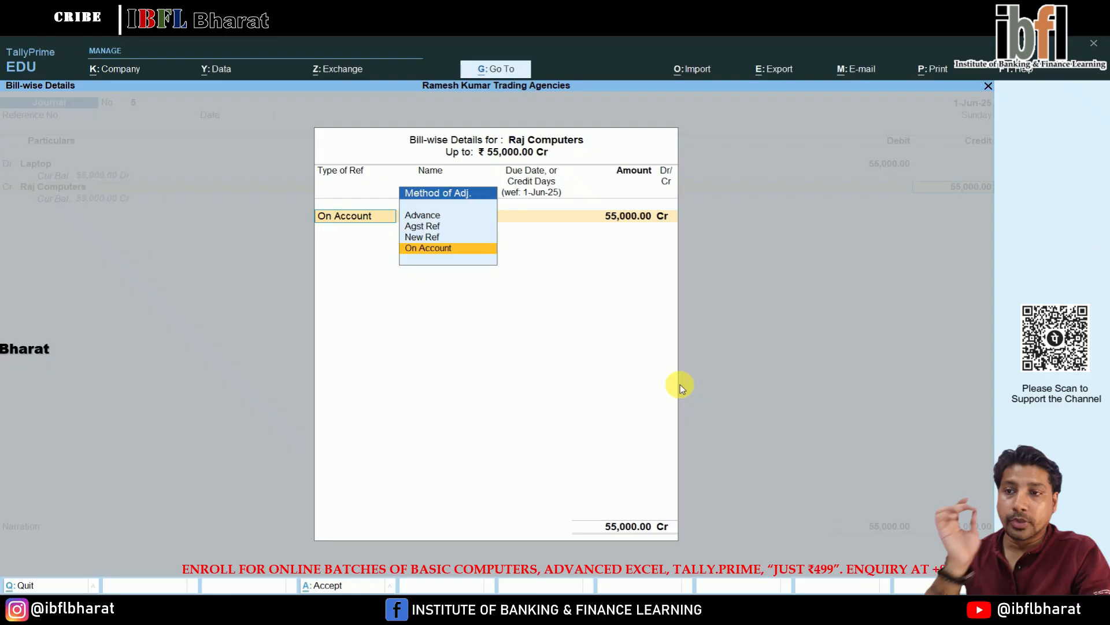
# - Record a New Ref bill named 5 for 55,000 against Raj Computers and save the journal voucher
pyautogui.press('Up')
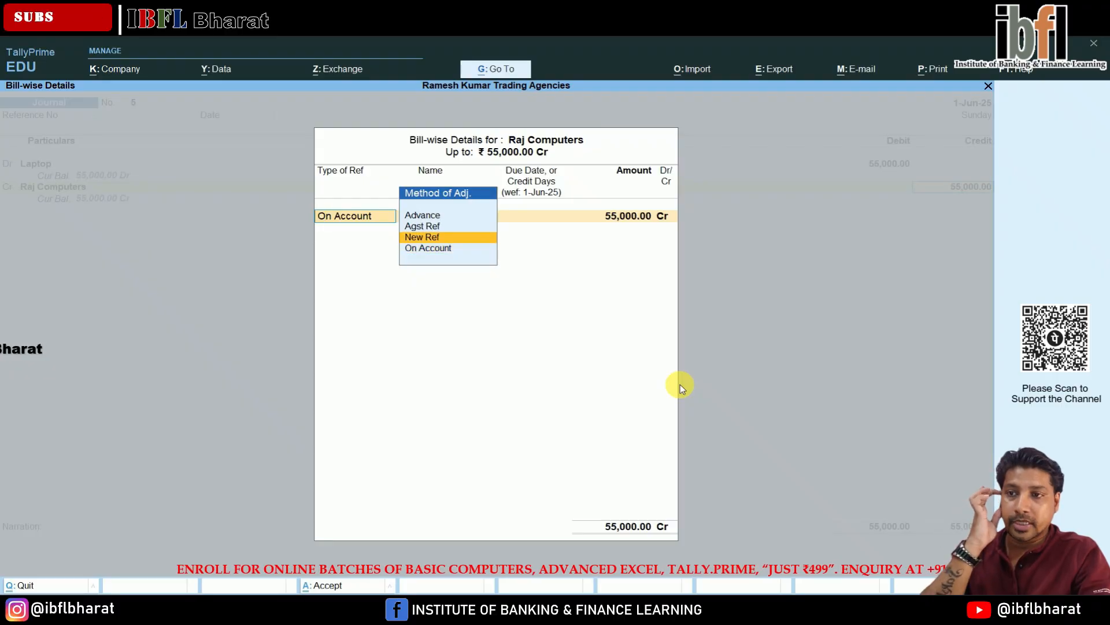
pyautogui.press('Return')
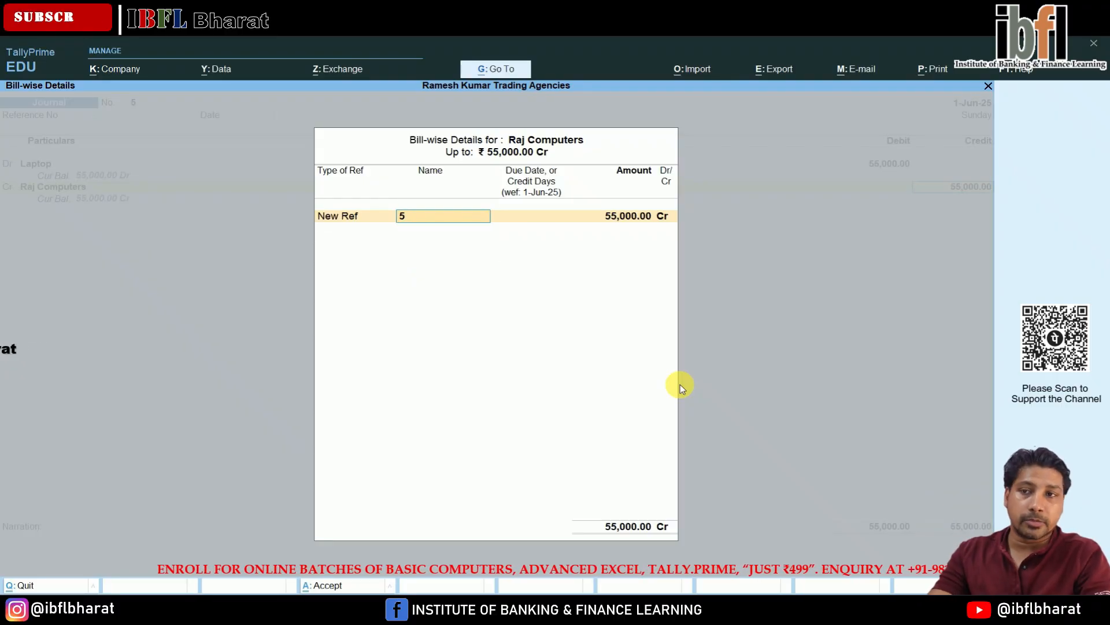
pyautogui.press('Return')
pyautogui.press('Return')
pyautogui.press('Return')
pyautogui.press('Return')
pyautogui.press('Return')
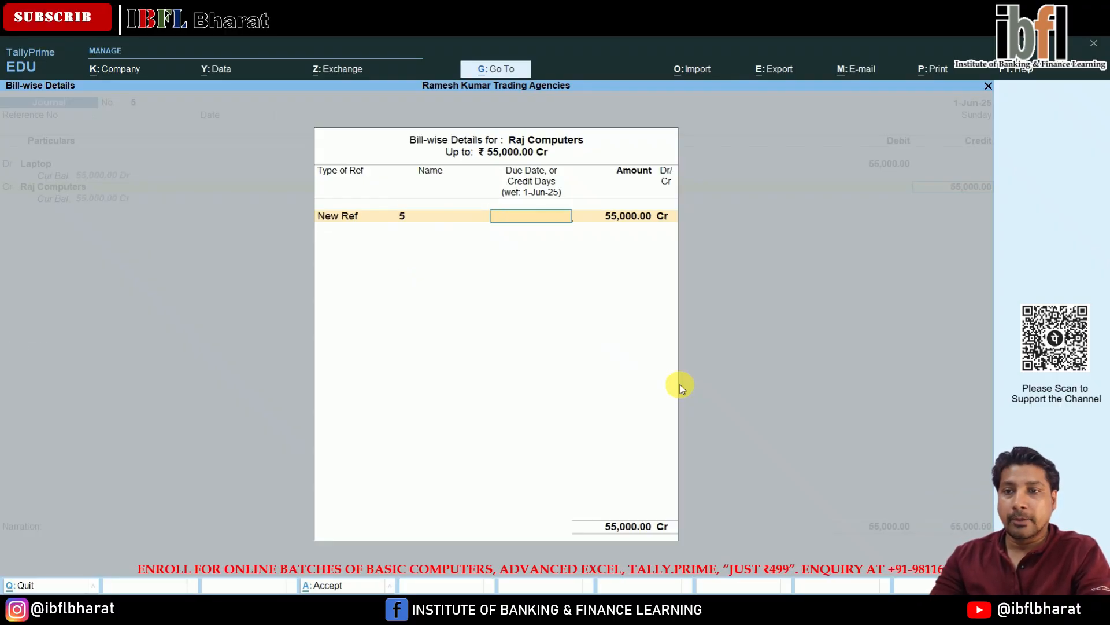
pyautogui.press('Return')
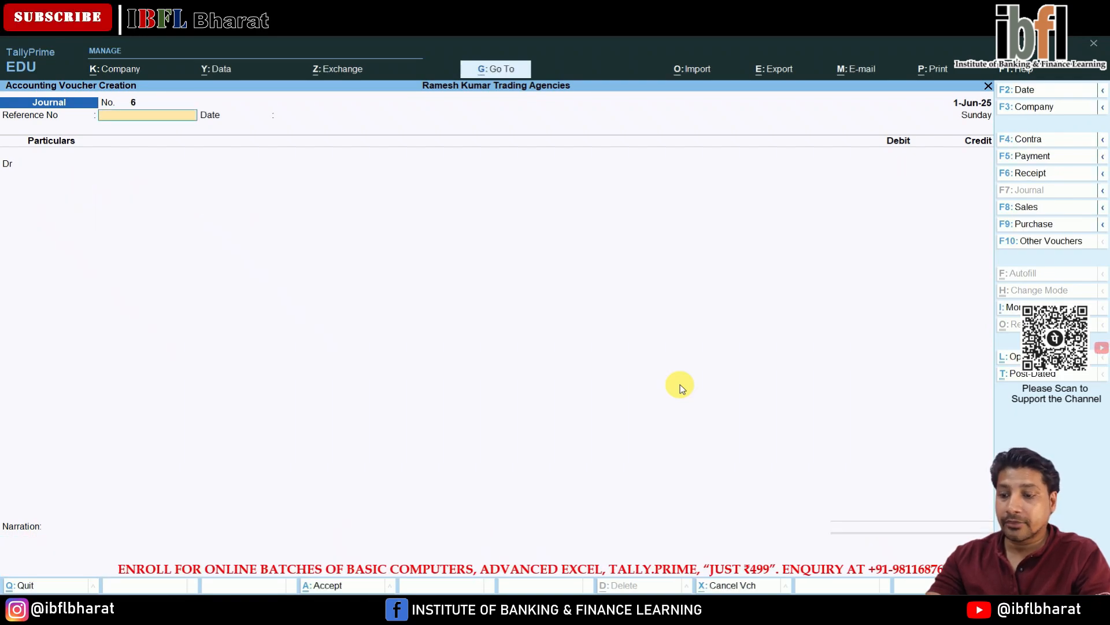
# - On a payment voucher, debit Raj Computers with 55,000 against bill reference 5
pyautogui.press('F5')
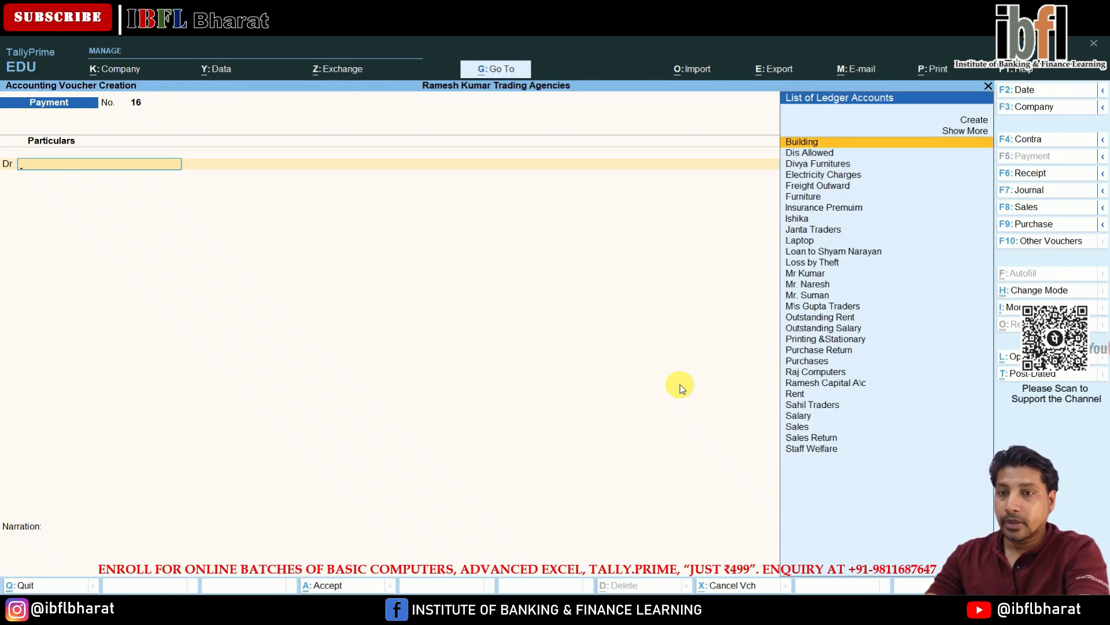
pyautogui.write('Ra')
pyautogui.press('Return')
pyautogui.write('55,0')
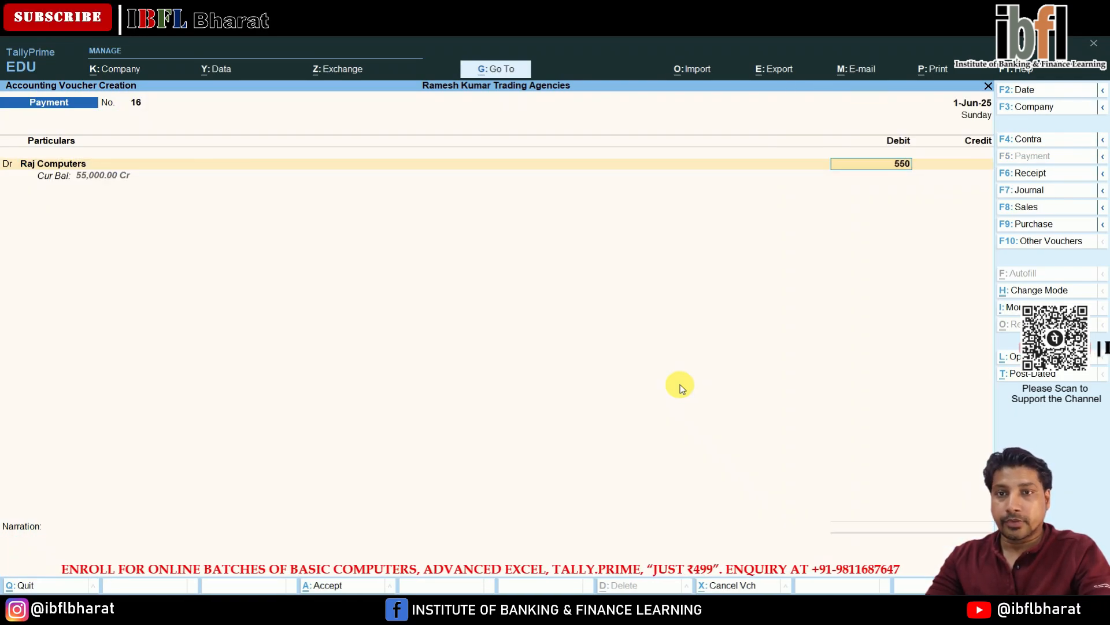
pyautogui.write('00')
pyautogui.press('Return')
# - Credit Cash with 55,000 and save the payment voucher
pyautogui.press('Return')
pyautogui.press('Return')
pyautogui.press('Return')
pyautogui.press('Return')
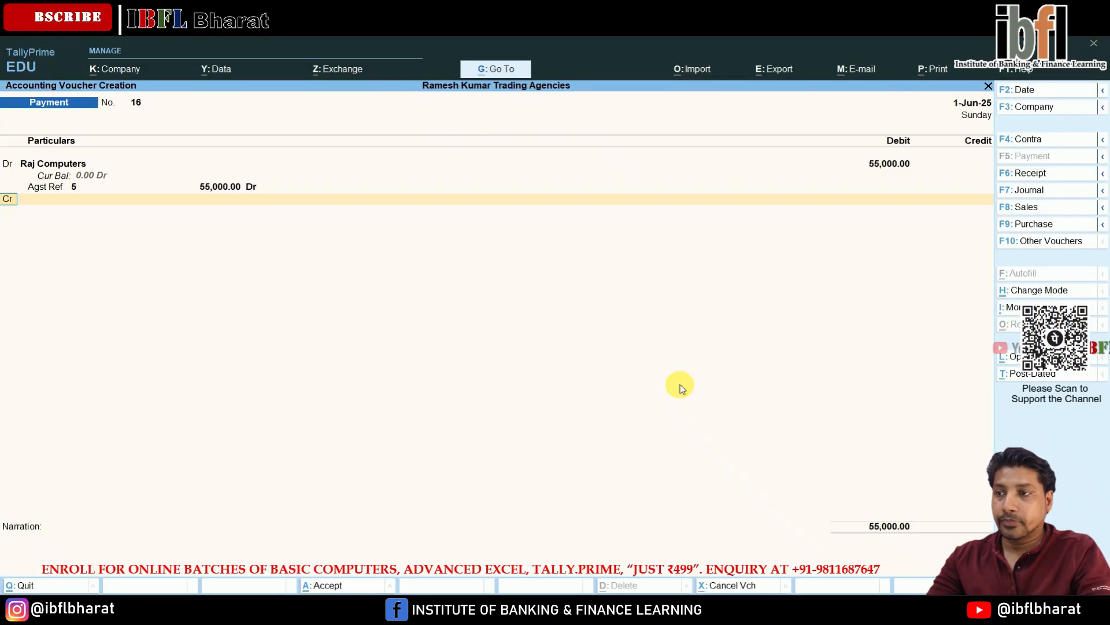
pyautogui.press('Down')
pyautogui.press('Return')
pyautogui.press('Return')
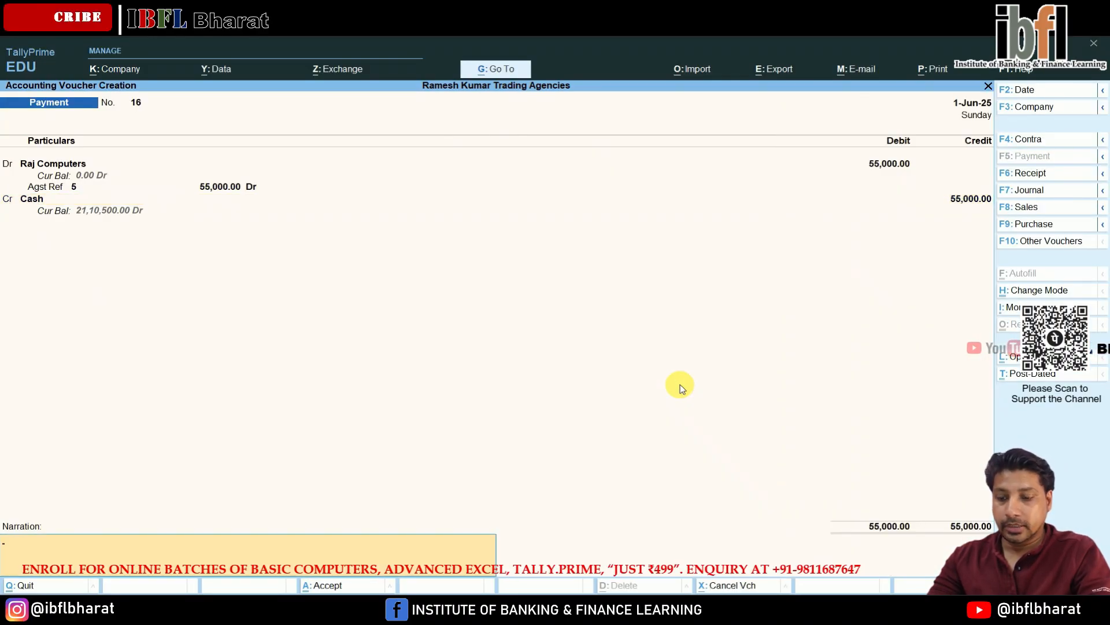
pyautogui.press('Return')
pyautogui.press('Return')
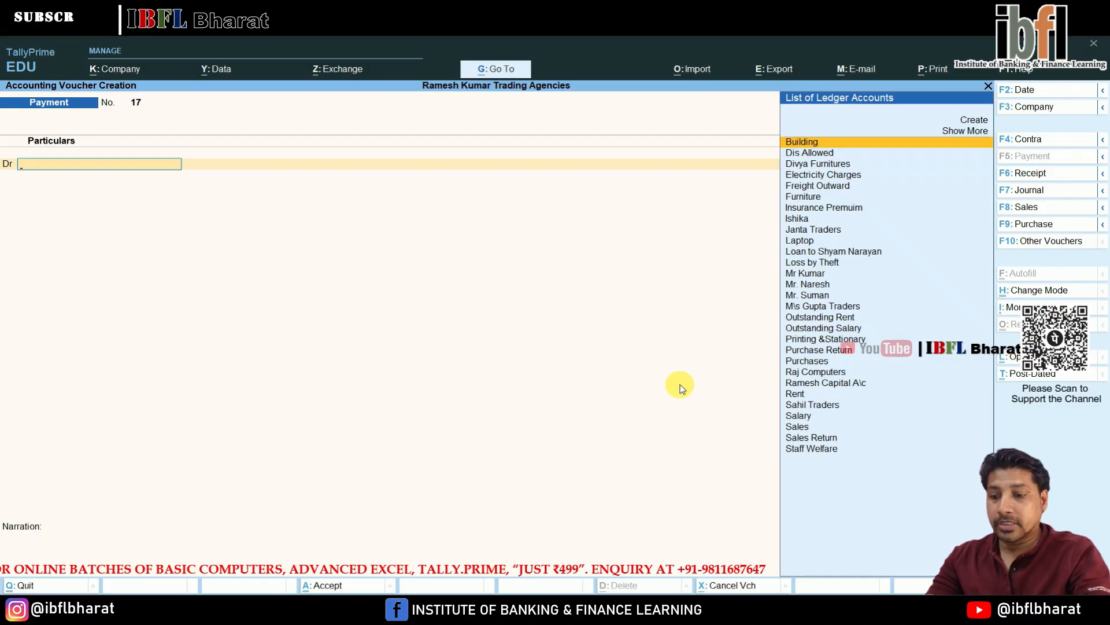
# - Switch to a journal voucher and debit Salary with 40,000
pyautogui.press('F7')
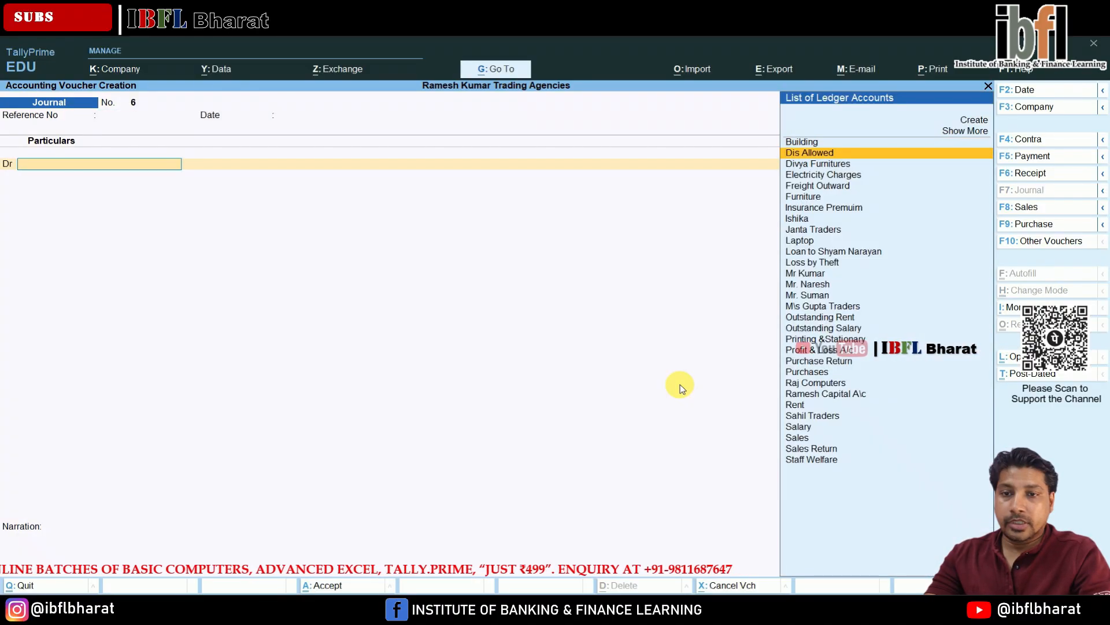
pyautogui.press('Down')
pyautogui.press('Down')
pyautogui.press('Down')
pyautogui.press('Down')
pyautogui.press('Down')
pyautogui.press('Down')
pyautogui.press('Down')
pyautogui.press('Down')
pyautogui.press('Down')
pyautogui.press('Down')
pyautogui.press('Down')
pyautogui.press('Down')
pyautogui.press('Down')
pyautogui.press('Down')
pyautogui.press('Down')
pyautogui.press('Down')
pyautogui.press('Down')
pyautogui.press('Down')
pyautogui.press('Down')
pyautogui.press('Down')
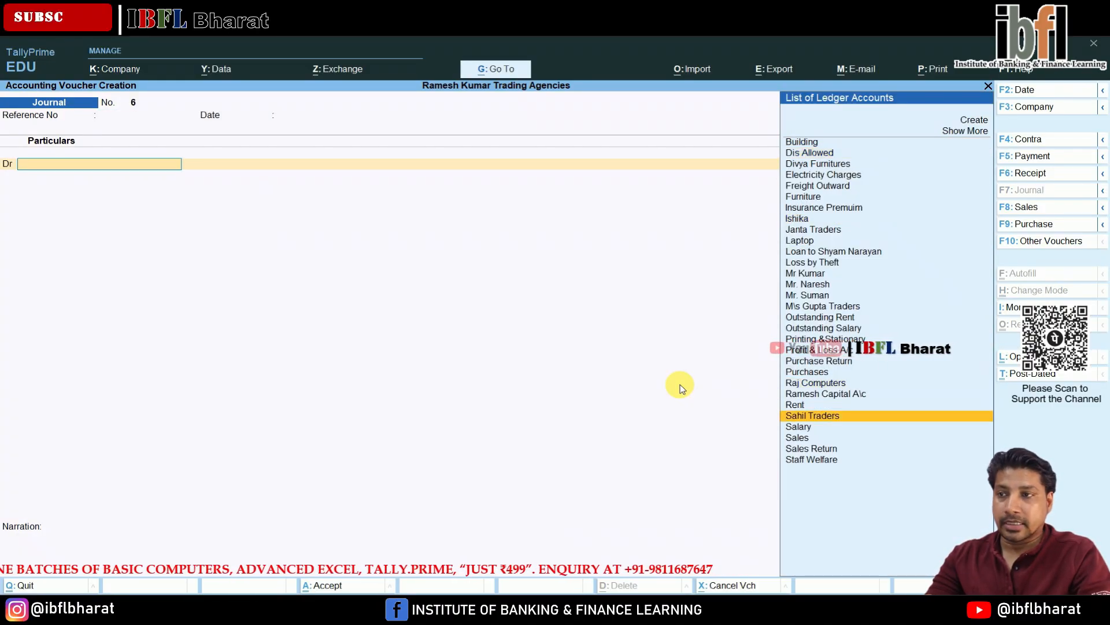
pyautogui.press('Return')
pyautogui.write('400')
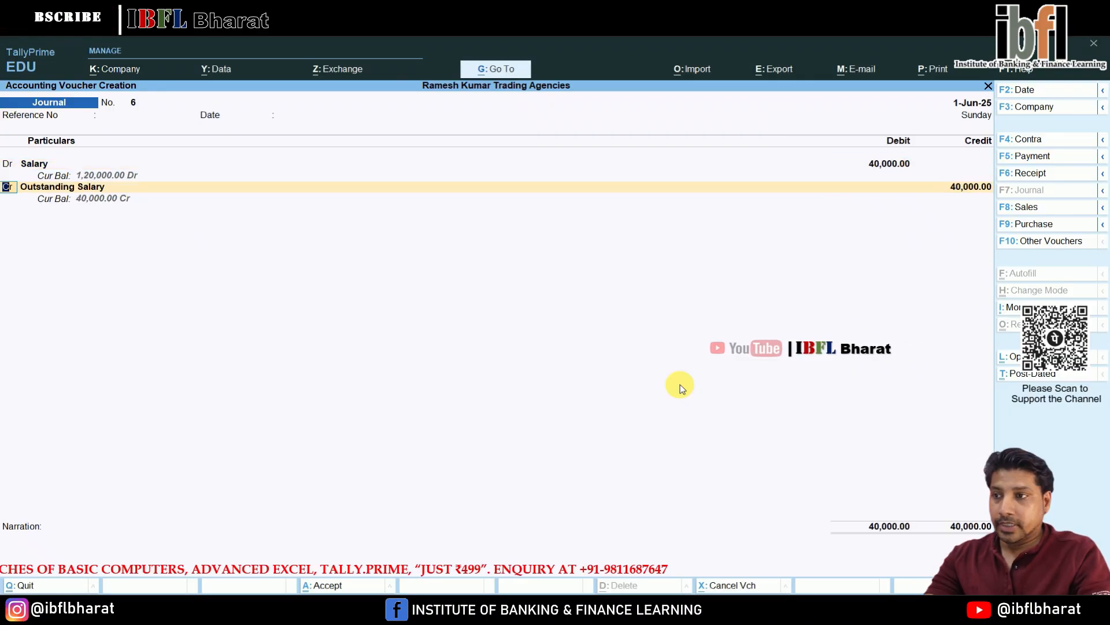
pyautogui.write('d')
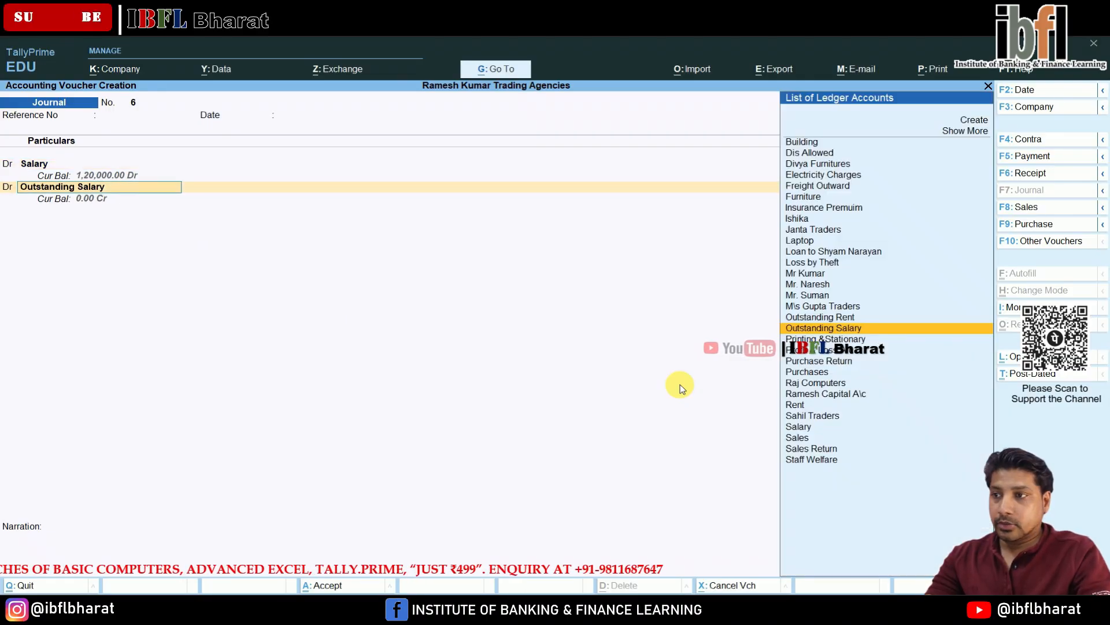
# - Debit Rent with 25,000 on the second line of the journal
pyautogui.press('Down')
pyautogui.press('Down')
pyautogui.press('Down')
pyautogui.press('Down')
pyautogui.press('Down')
pyautogui.press('Down')
pyautogui.press('Down')
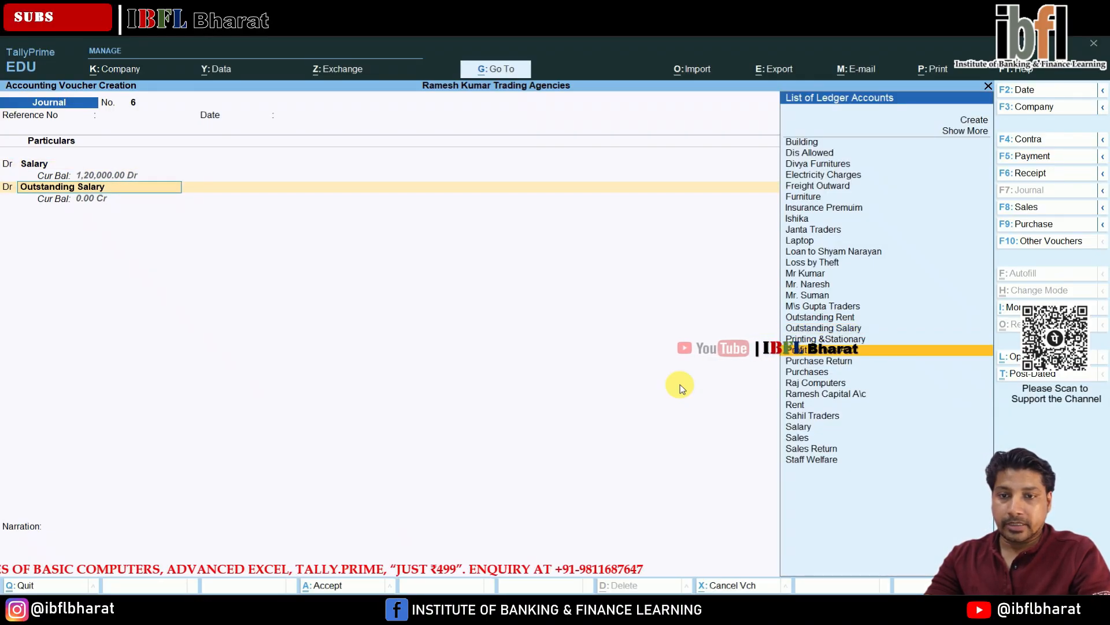
pyautogui.press('Return')
pyautogui.write('25000')
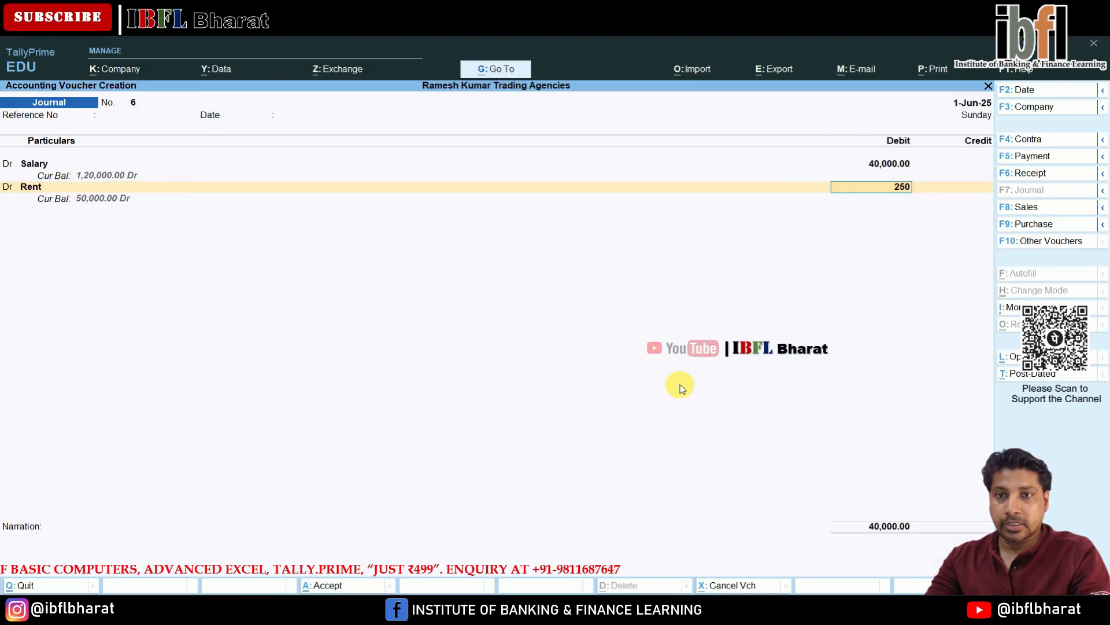
pyautogui.press('Return')
pyautogui.press('Return')
# - Credit Outstanding Salary with 40,000 on the journal
pyautogui.press('Return')
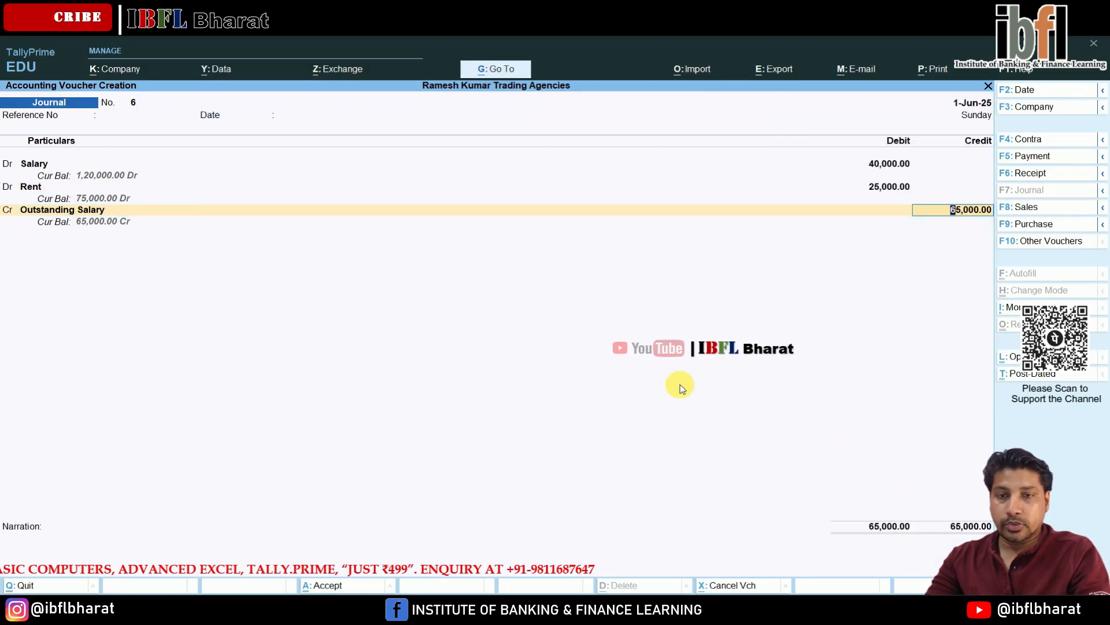
pyautogui.write('4000')
# - Credit Outstanding Rent with 25,000 and save the journal voucher
pyautogui.press('Return')
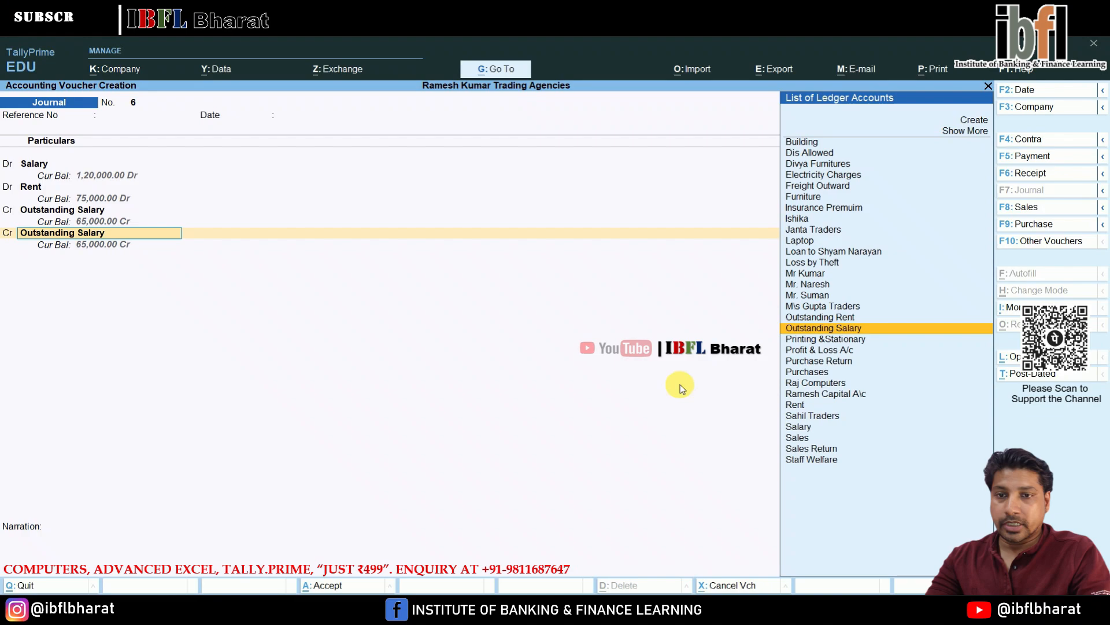
pyautogui.press('Up')
pyautogui.press('Return')
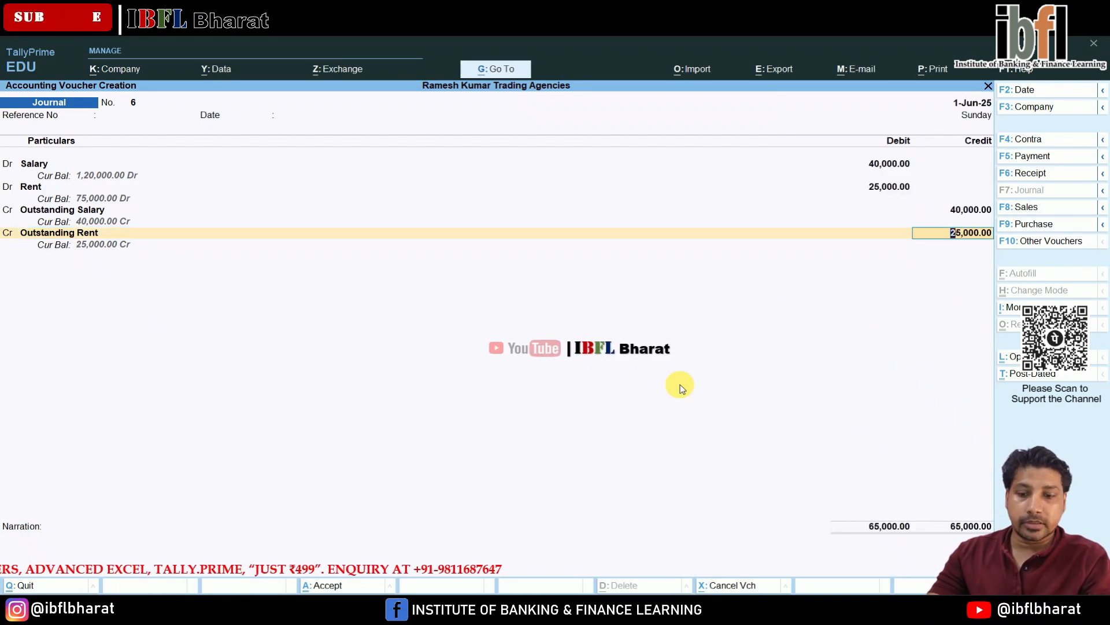
pyautogui.press('Return')
pyautogui.press('Return')
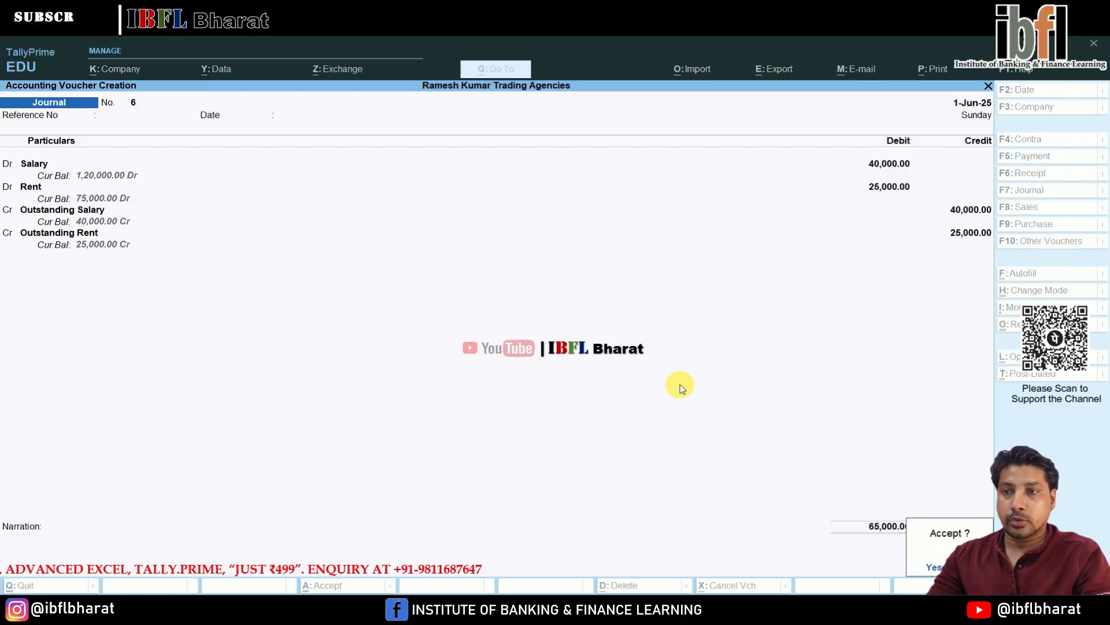
pyautogui.press('Return')
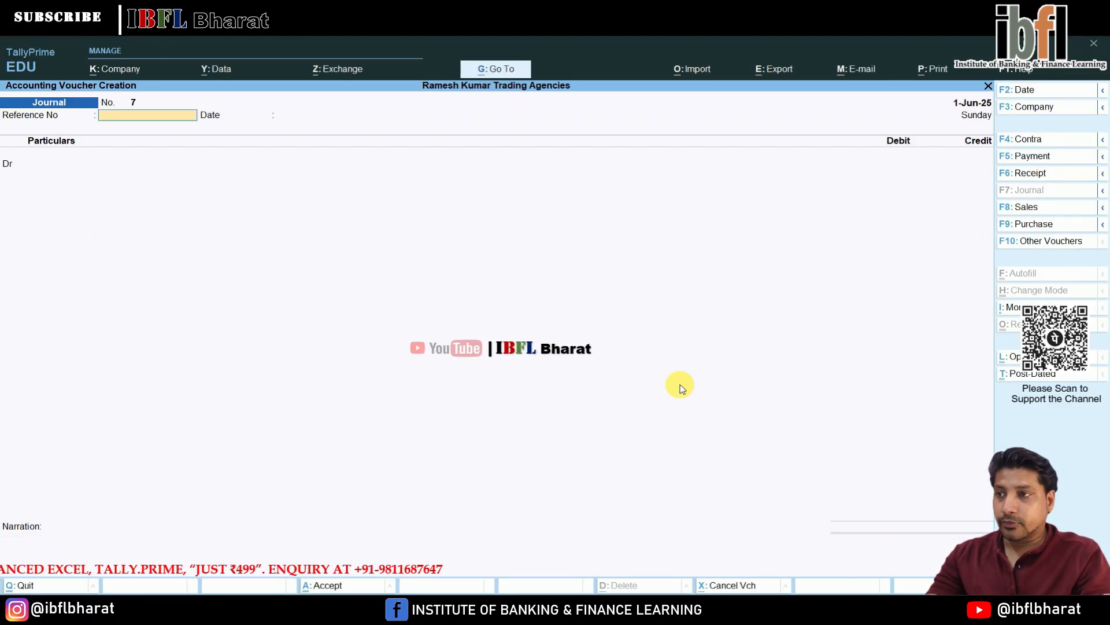
# - Switch to a payment voucher and debit Staff Welfare with 1,500
pyautogui.press('F5')
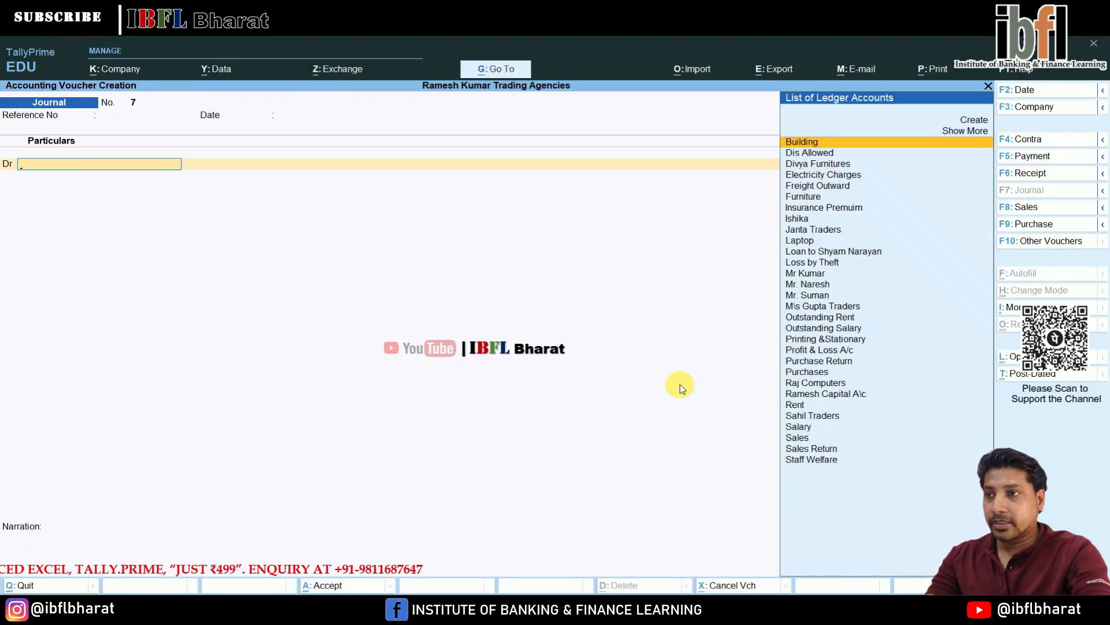
pyautogui.press('Down')
pyautogui.press('Down')
pyautogui.press('Down')
pyautogui.press('Down')
pyautogui.press('Down')
pyautogui.press('Down')
pyautogui.press('Down')
pyautogui.press('Down')
pyautogui.press('Down')
pyautogui.press('Down')
pyautogui.press('Down')
pyautogui.press('Down')
pyautogui.press('Down')
pyautogui.press('Down')
pyautogui.press('Down')
pyautogui.press('Down')
pyautogui.press('Down')
pyautogui.press('Down')
pyautogui.press('Down')
pyautogui.press('Down')
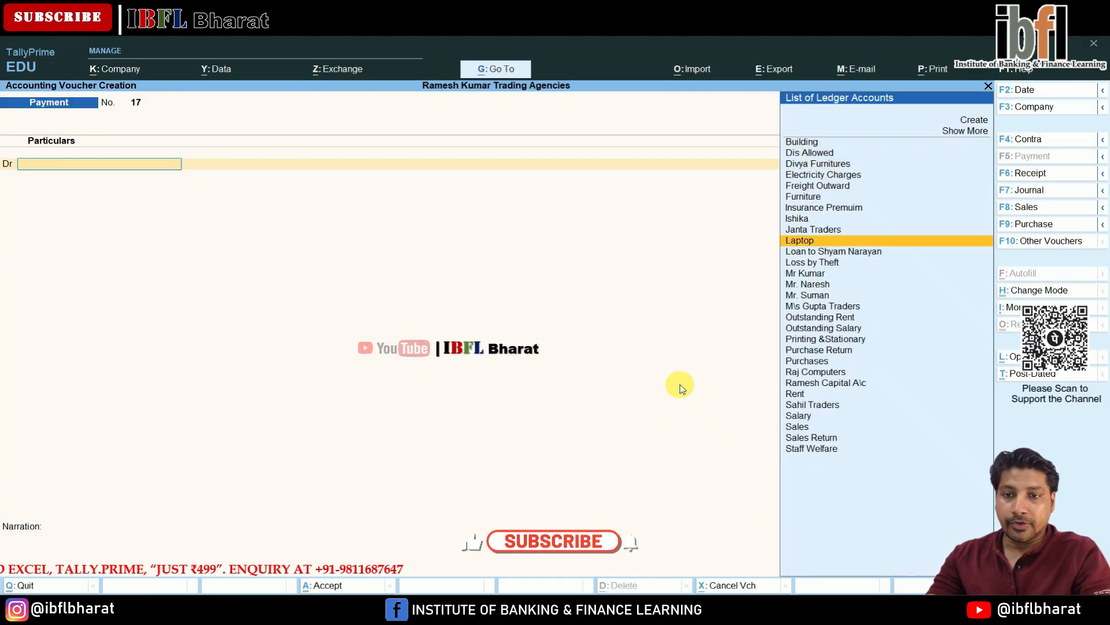
pyautogui.press('Down')
pyautogui.press('Down')
pyautogui.press('Return')
pyautogui.write('1500')
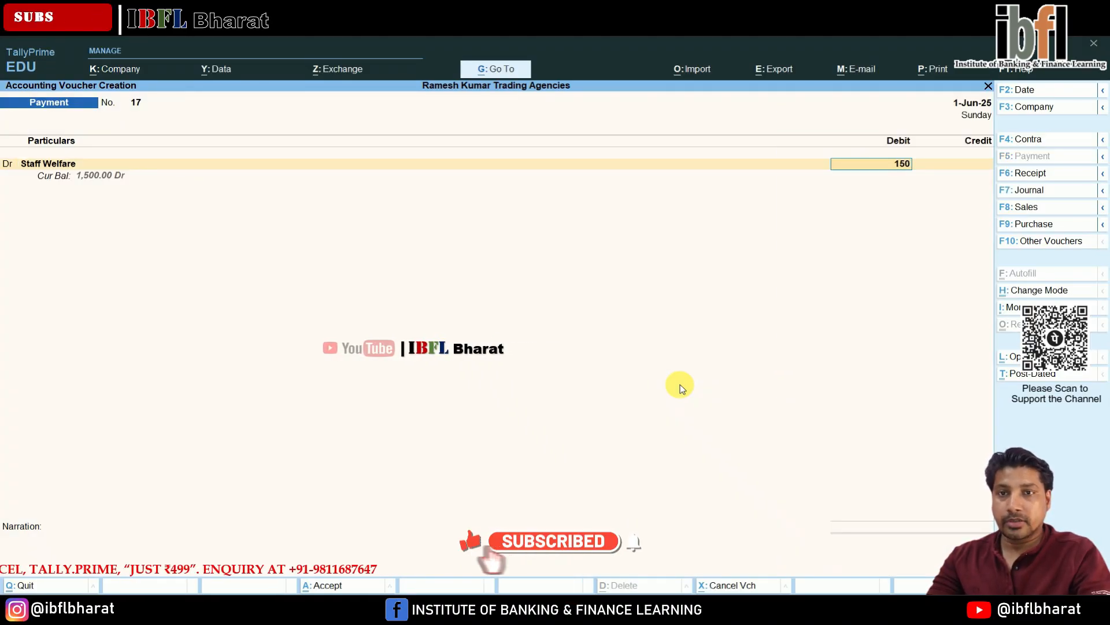
# - Credit Cash with 1,500 and save the payment voucher
pyautogui.press('Return')
pyautogui.press('Return')
pyautogui.press('Return')
pyautogui.press('Return')
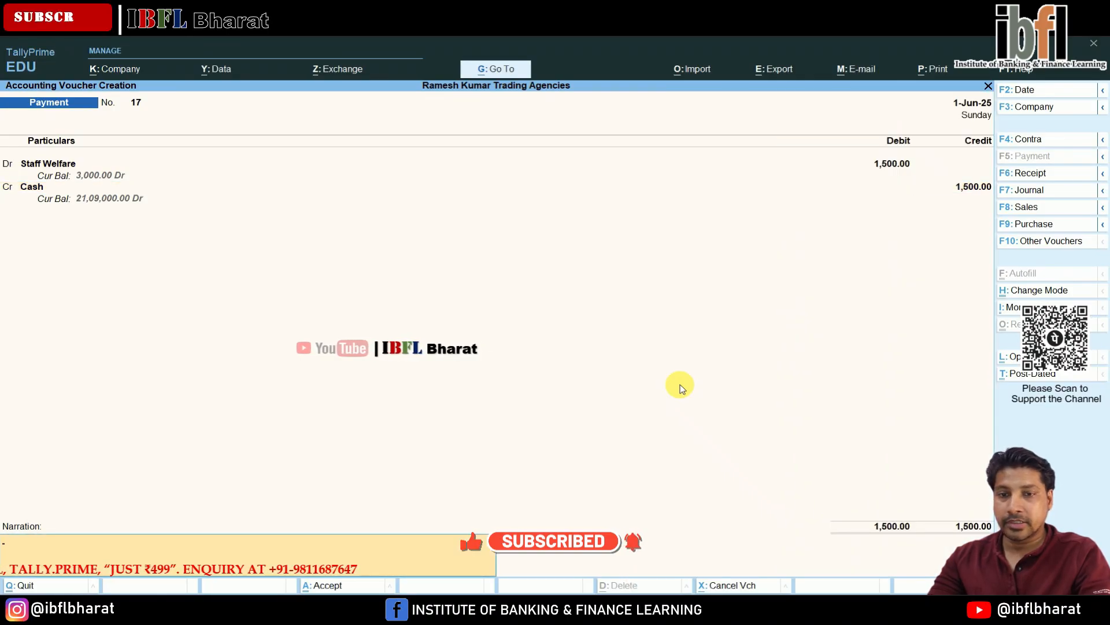
pyautogui.press('Return')
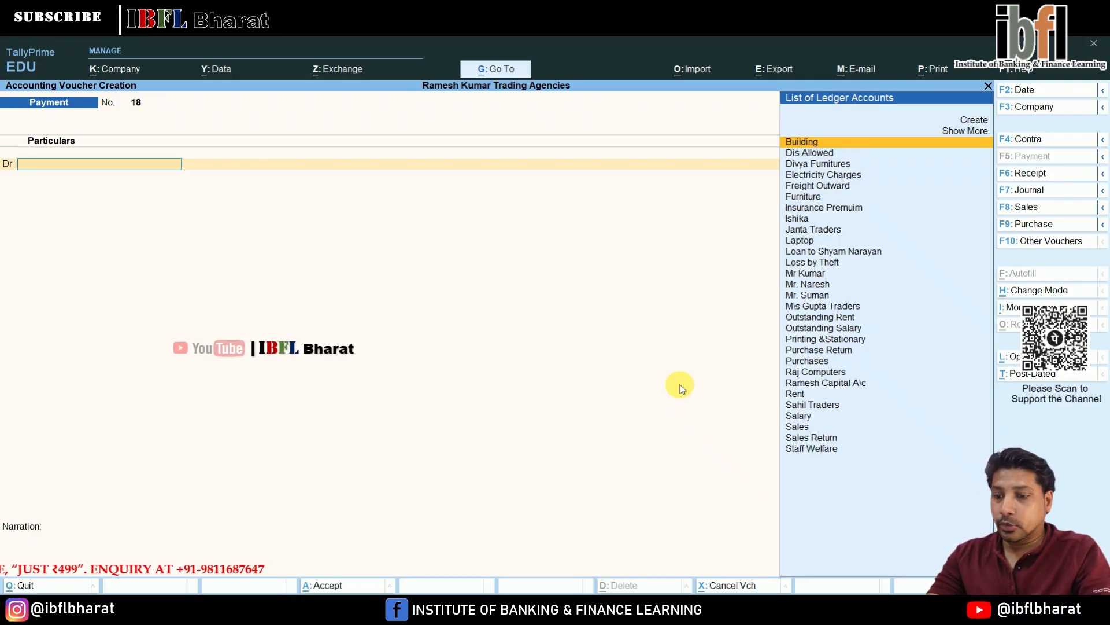
# - Start a purchase voucher and create a Ramesh Traders party ledger under Sundry Creditors
pyautogui.press('F9')
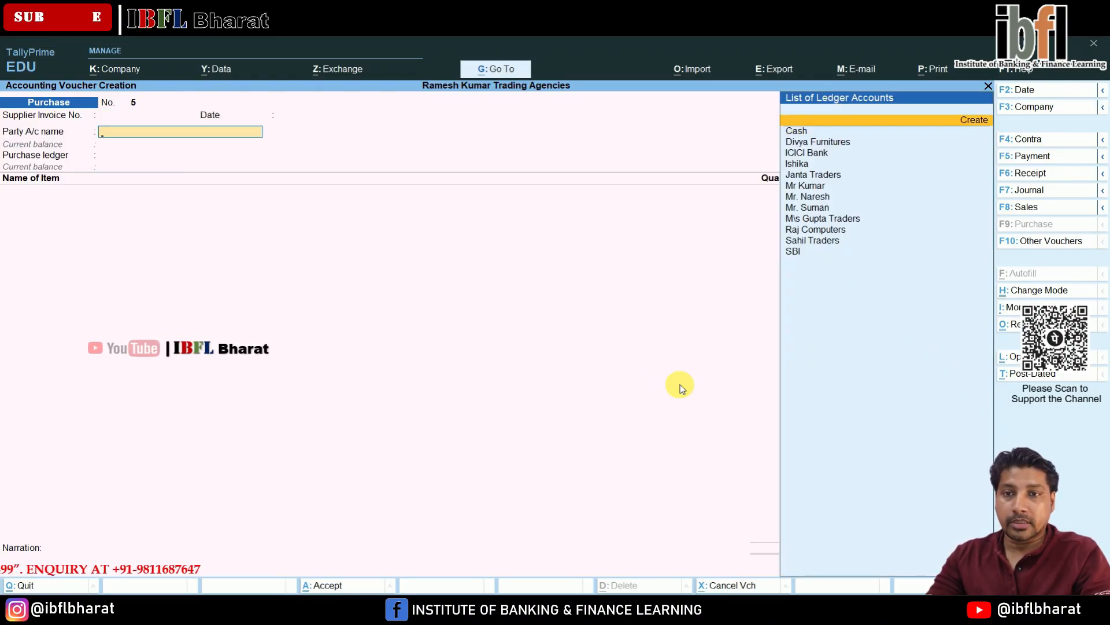
pyautogui.press('Return')
pyautogui.write('Ramesh Traders')
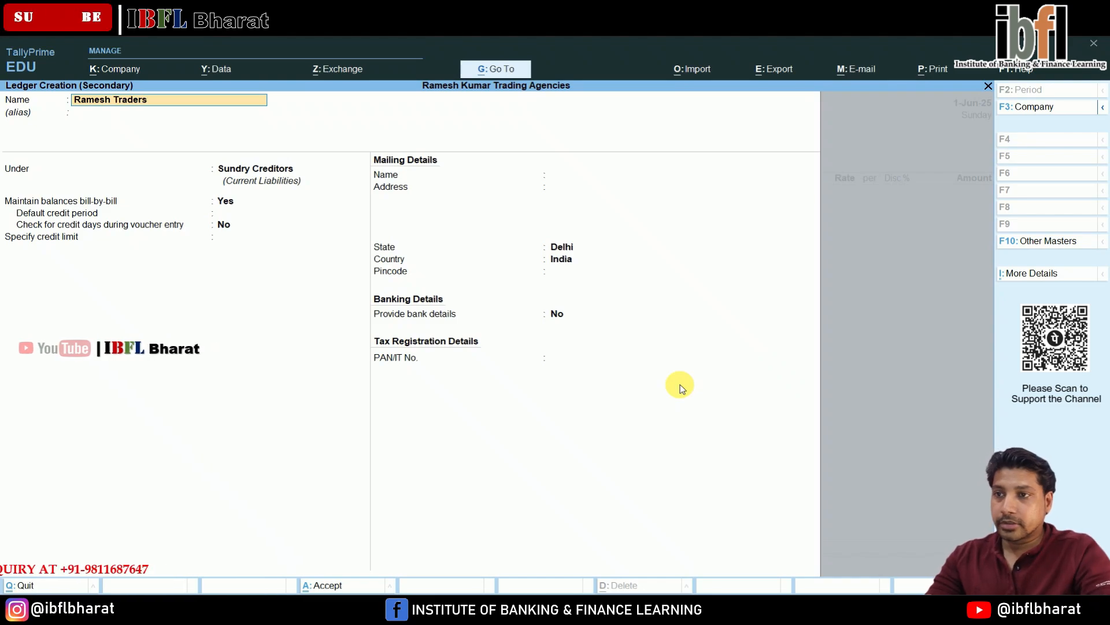
pyautogui.press('Return')
pyautogui.press('Return')
pyautogui.press('Return')
pyautogui.press('Return')
pyautogui.press('Return')
pyautogui.press('Return')
pyautogui.press('Return')
pyautogui.press('Return')
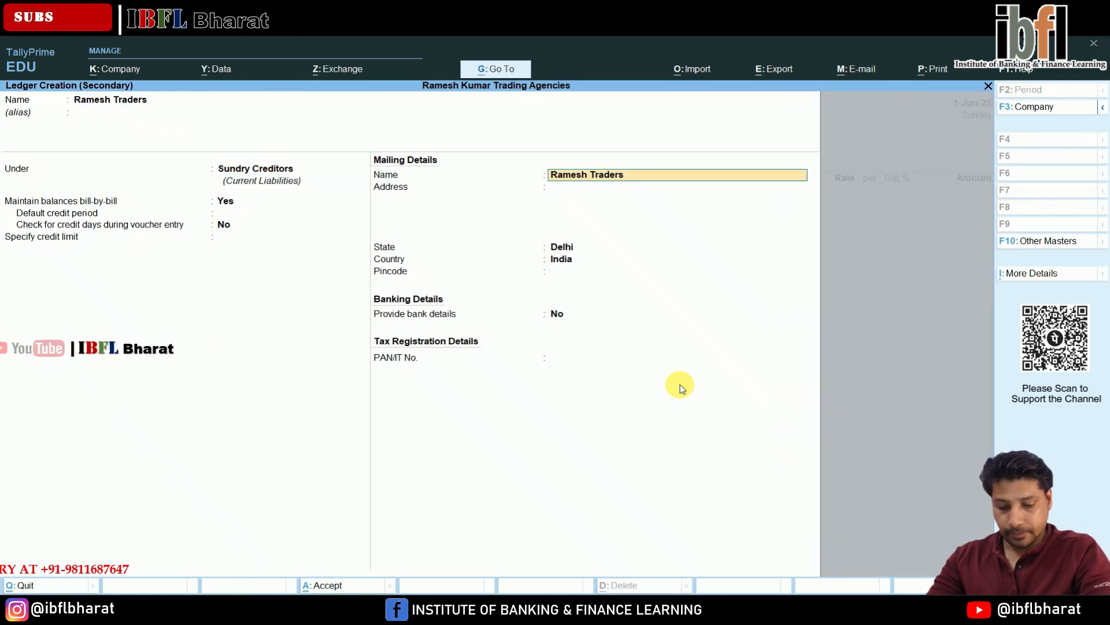
# - Skip the receipt details, choose Purchases as the purchase ledger and add a Watches item line
pyautogui.press('Return')
pyautogui.press('Return')
pyautogui.press('Return')
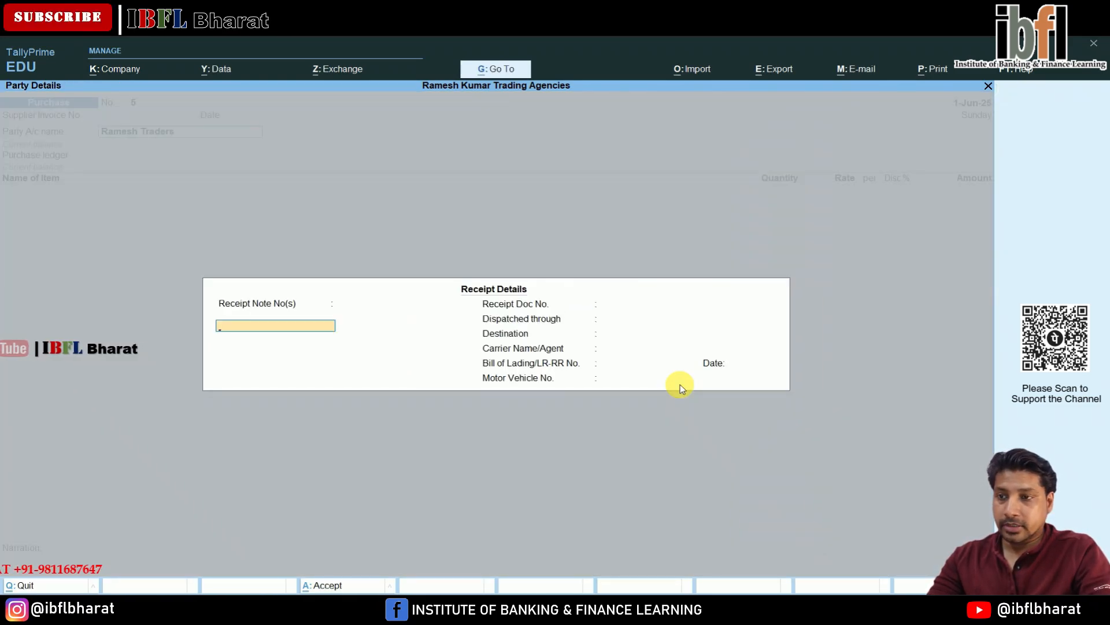
pyautogui.hotkey('ctrl', 'a')
pyautogui.press('Return')
pyautogui.press('BackSpace')
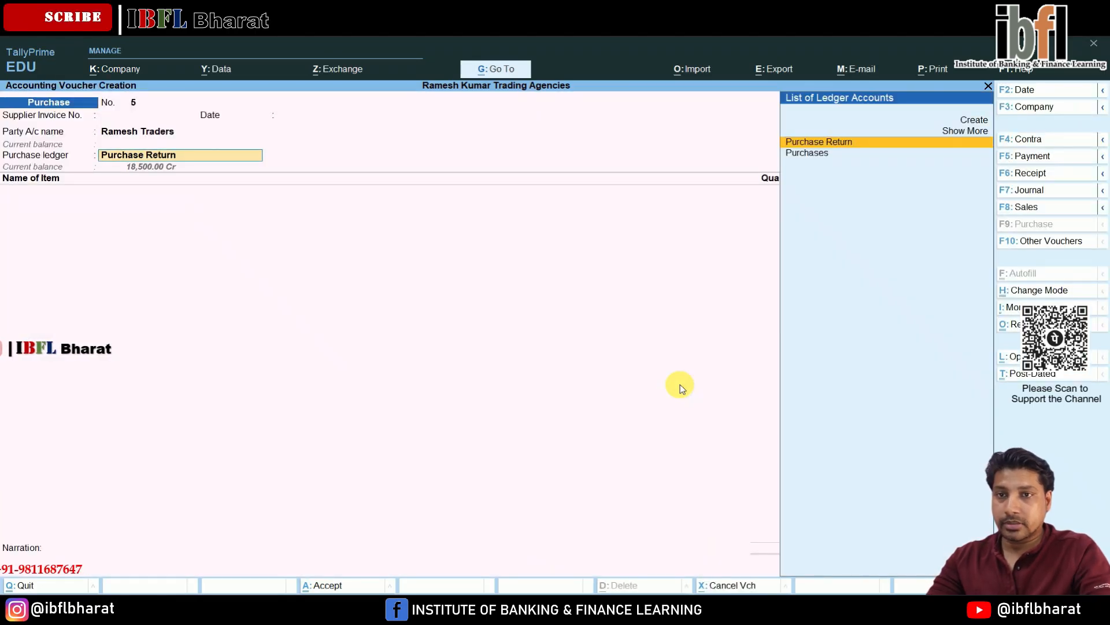
pyautogui.press('Down')
pyautogui.press('Return')
pyautogui.press('Down')
pyautogui.press('Return')
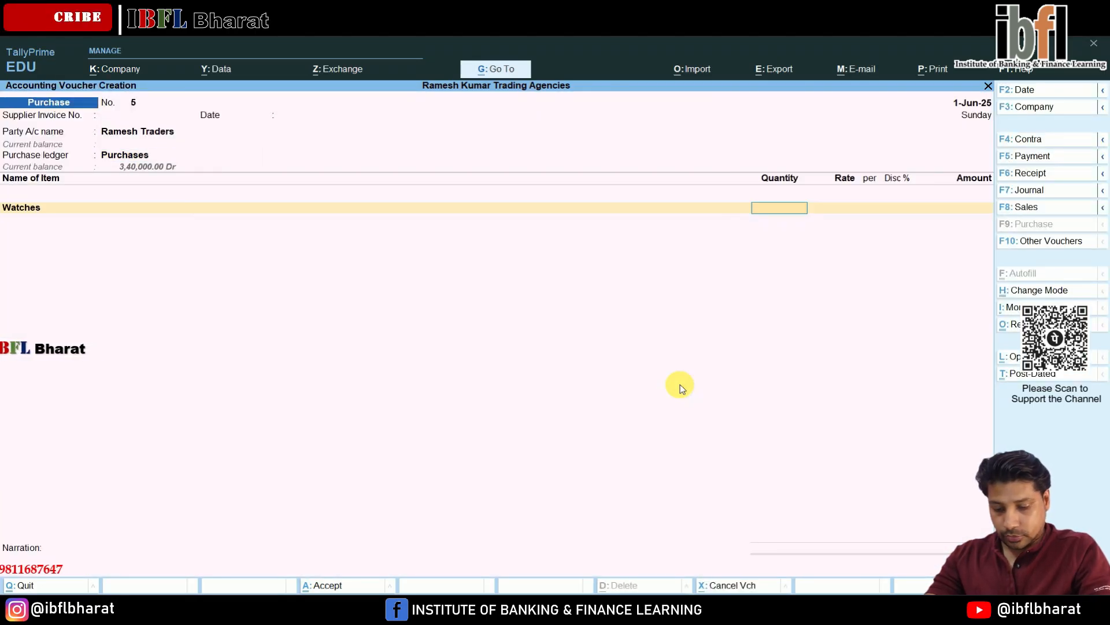
pyautogui.press('Return')
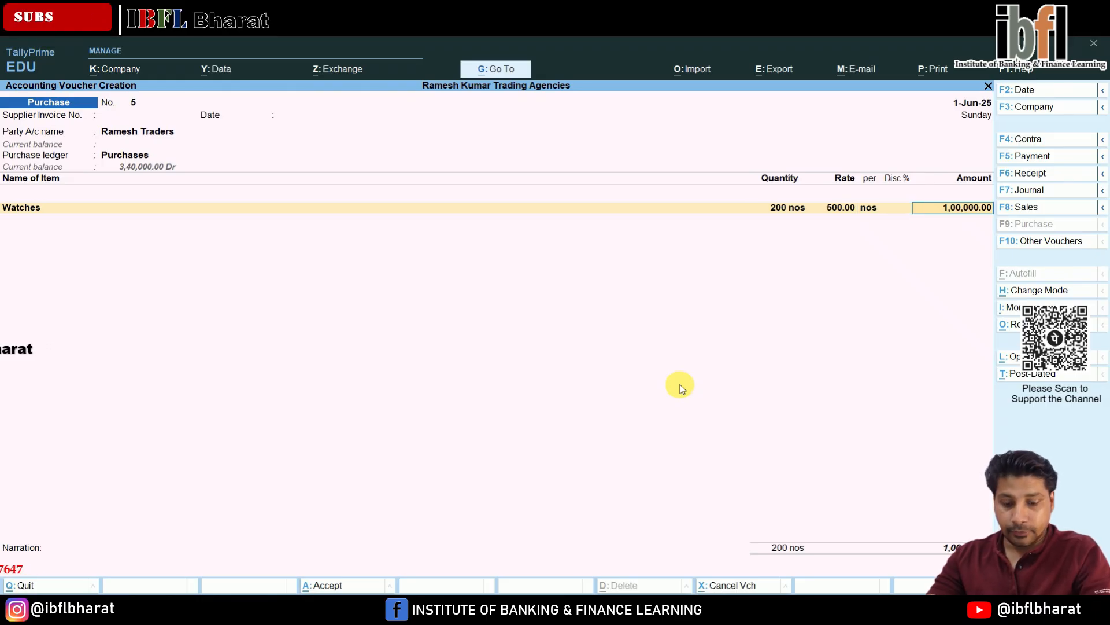
# - Set the Watches line amount to 1,50,000 and save the purchase voucher
pyautogui.write('150000')
pyautogui.press('Return')
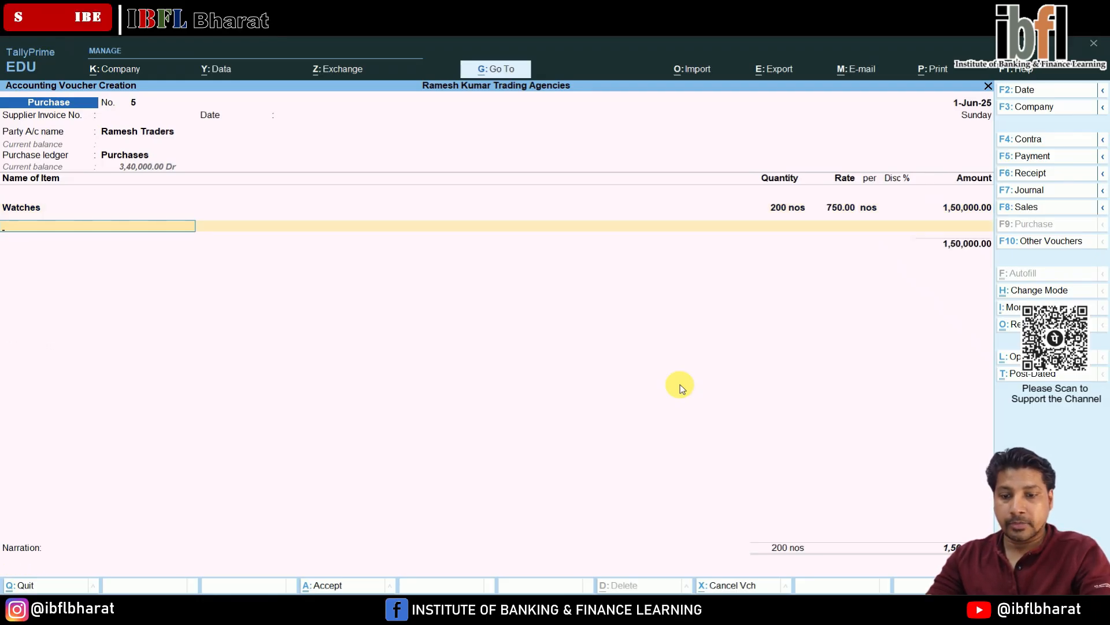
pyautogui.press('BackSpace')
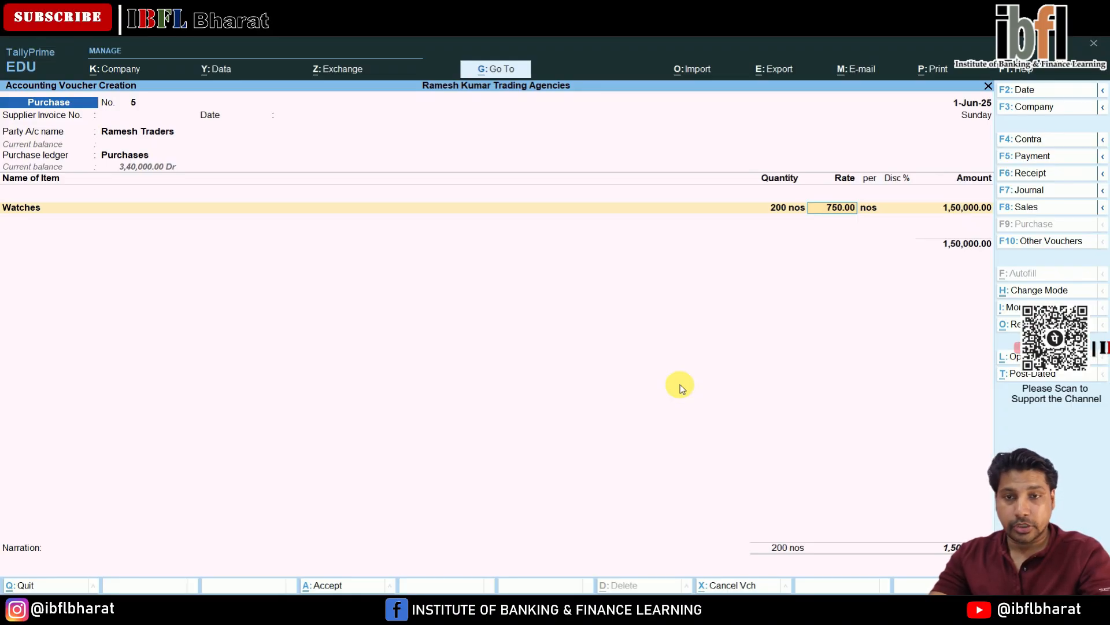
pyautogui.press('Return')
pyautogui.press('Return')
pyautogui.press('Return')
pyautogui.press('Return')
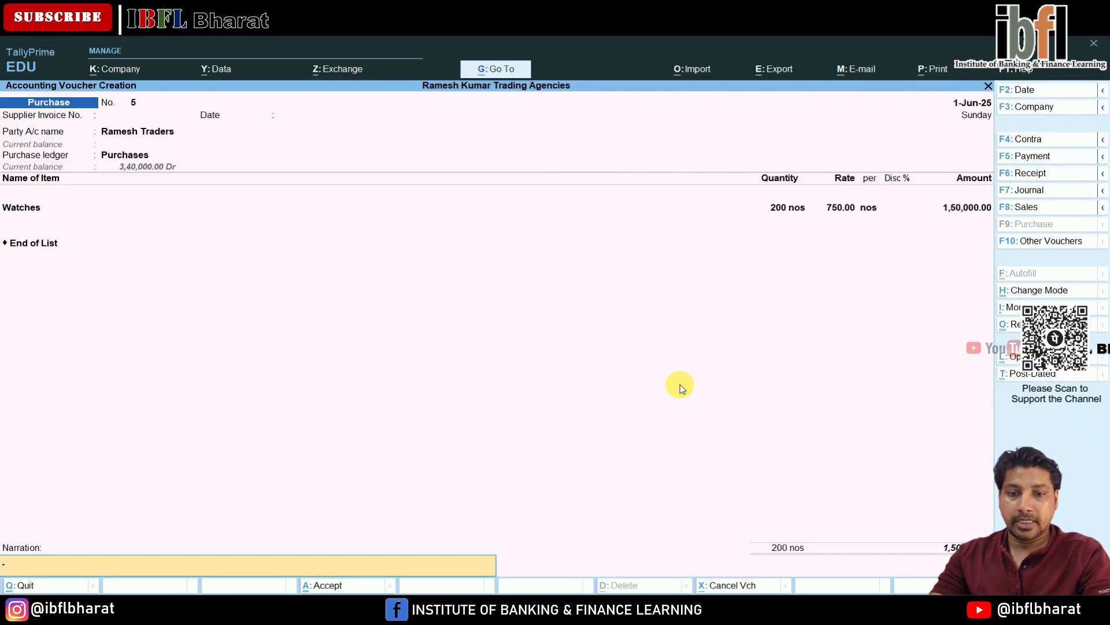
pyautogui.press('Return')
pyautogui.press('Return')
# - Open the Balance Sheet and drill into the Profit & Loss A/c
pyautogui.press('Escape')
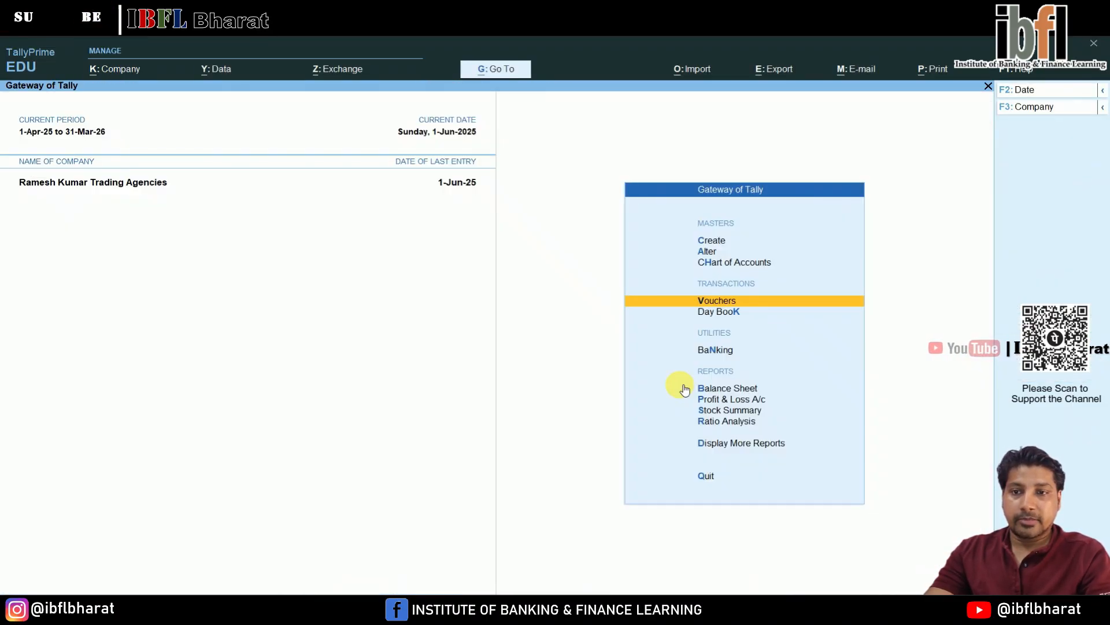
pyautogui.press('Down')
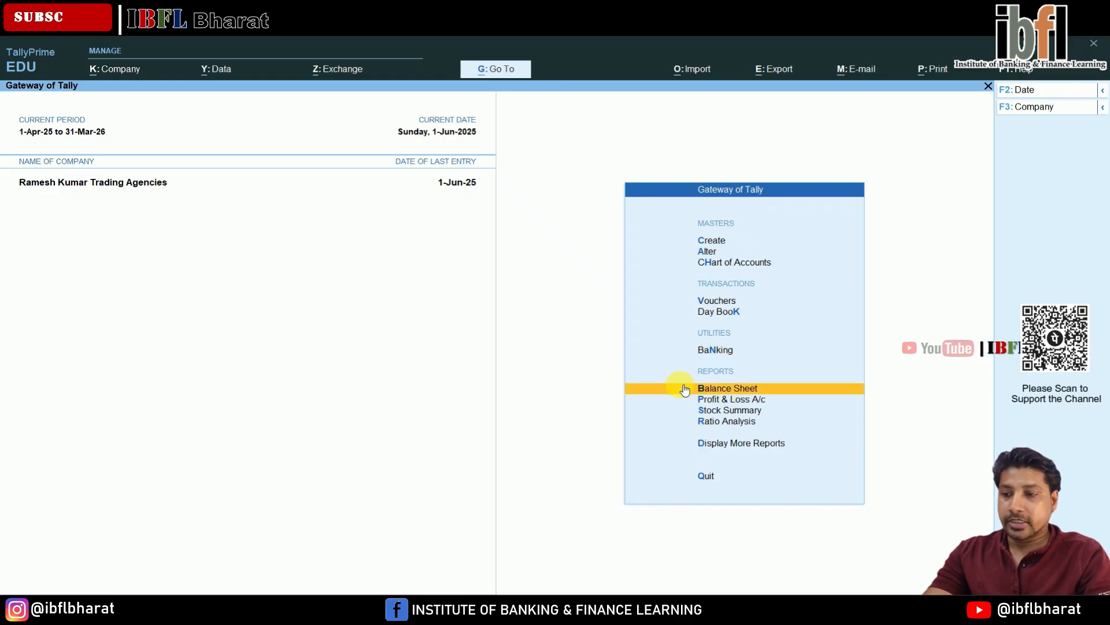
pyautogui.click(684, 389)
pyautogui.press('Down')
pyautogui.press('Right')
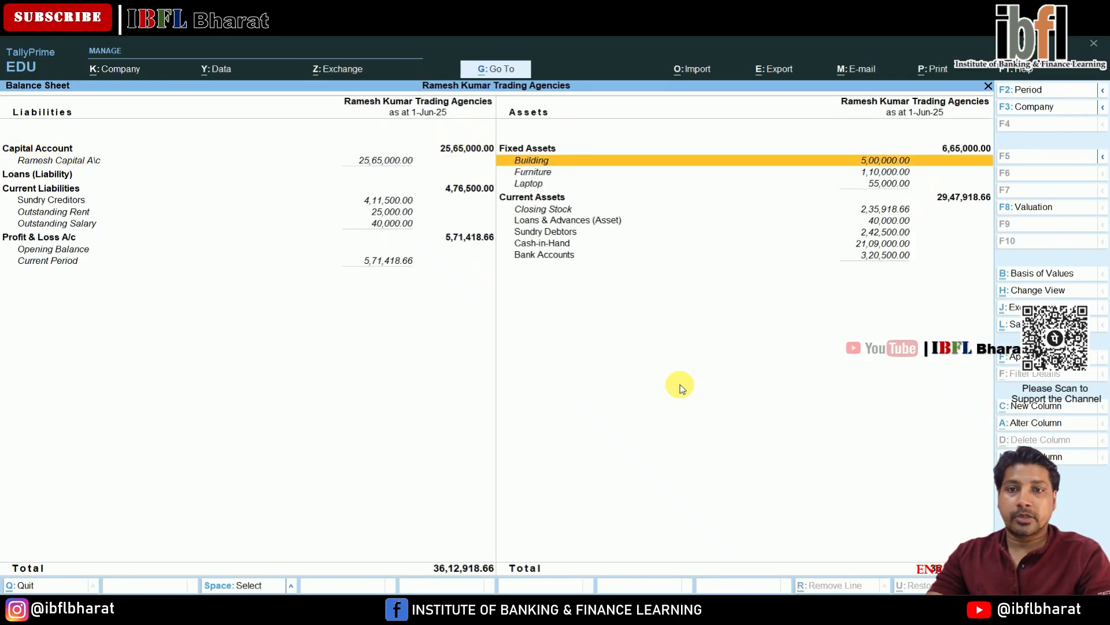
pyautogui.press('Down')
pyautogui.press('Down')
pyautogui.press('Down')
pyautogui.press('Down')
pyautogui.press('Down')
pyautogui.press('Down')
pyautogui.press('Down')
pyautogui.press('Down')
pyautogui.press('Left')
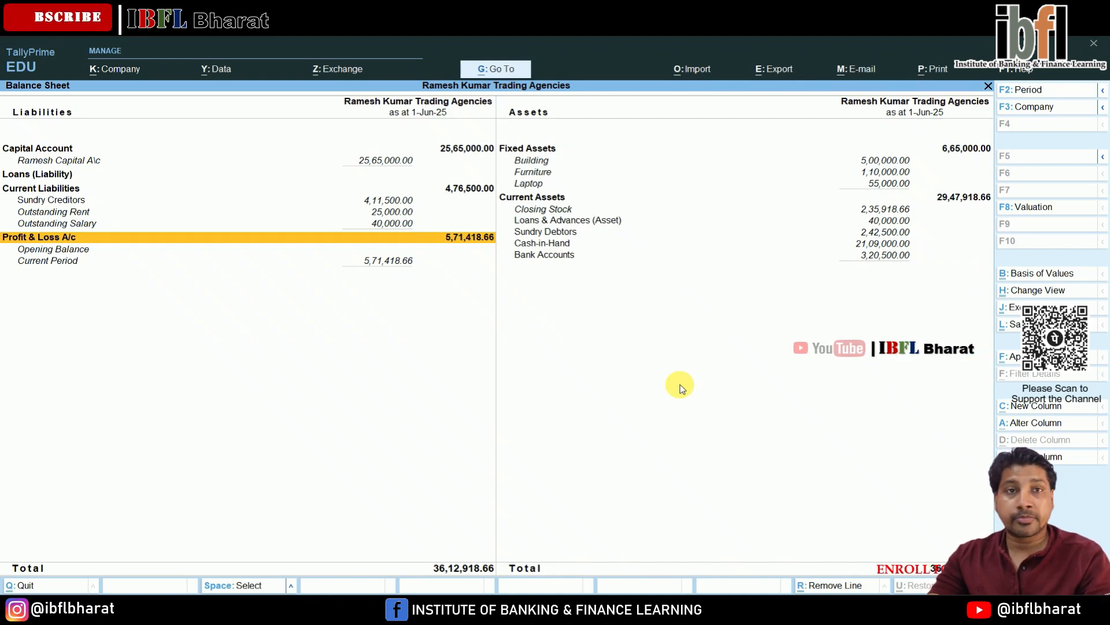
pyautogui.press('Return')
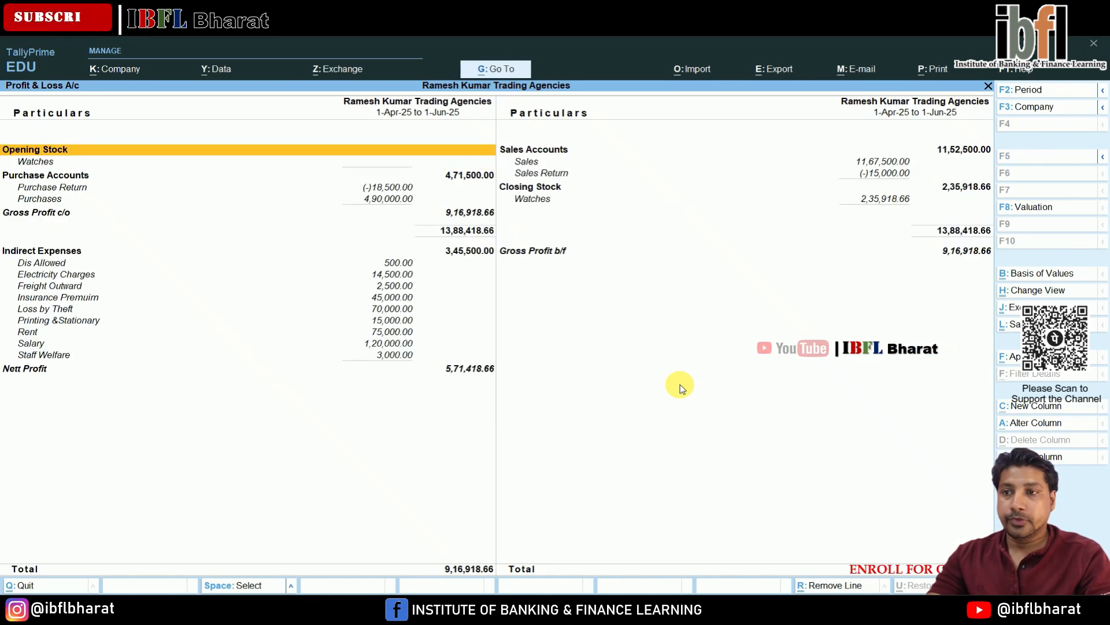
# - Review the sales, closing stock and indirect expense entries in the Profit & Loss account
pyautogui.press('Down')
pyautogui.press('Down')
pyautogui.press('Down')
pyautogui.press('Right')
pyautogui.press('Up')
pyautogui.press('Up')
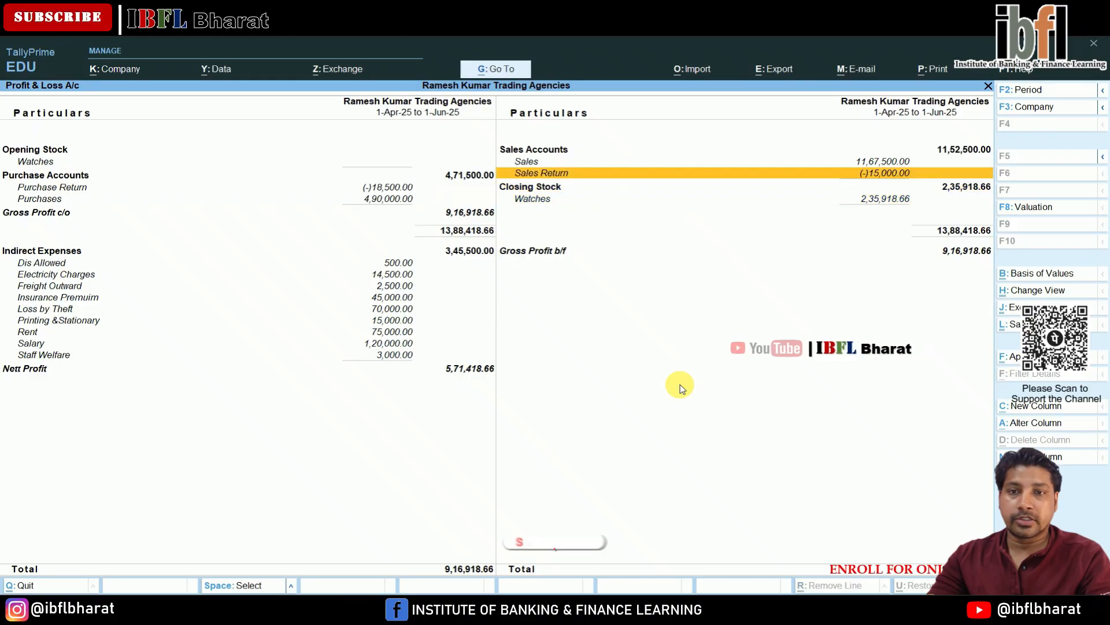
pyautogui.press('Down')
pyautogui.press('Down')
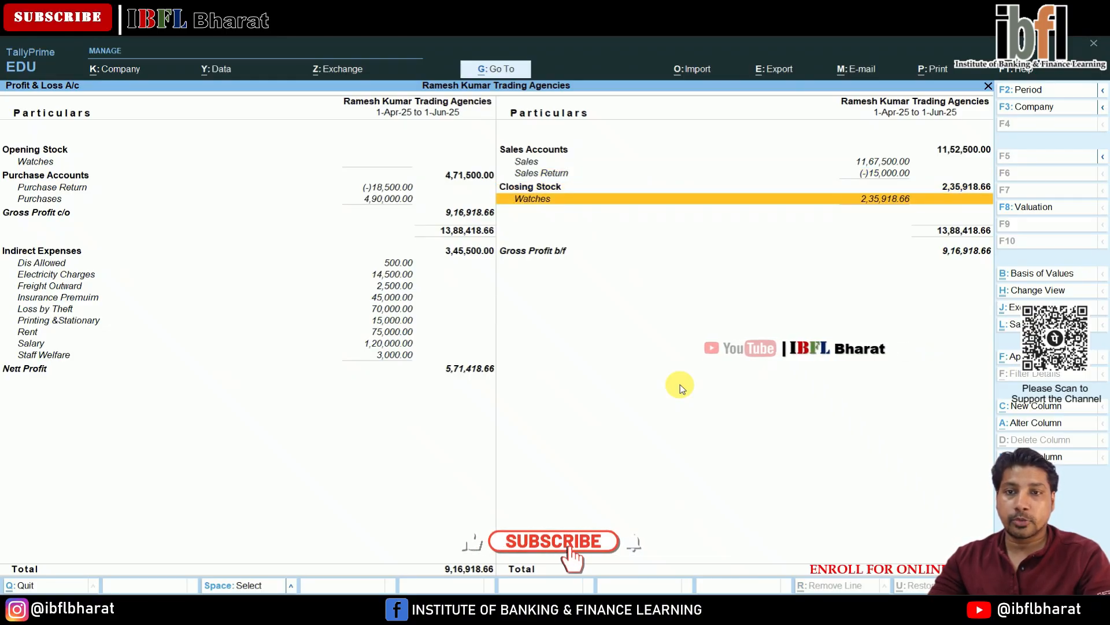
pyautogui.press('Return')
pyautogui.press('Escape')
pyautogui.press('Left')
pyautogui.press('Down')
pyautogui.press('Down')
pyautogui.press('Down')
pyautogui.press('Down')
pyautogui.press('Down')
pyautogui.press('Down')
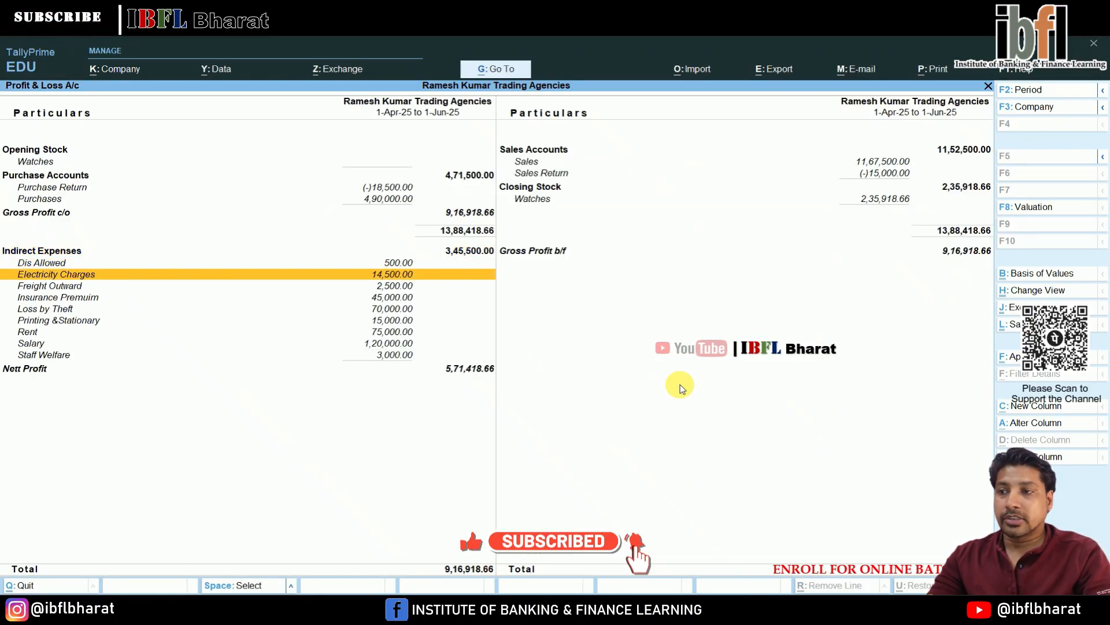
pyautogui.press('Down')
pyautogui.press('Down')
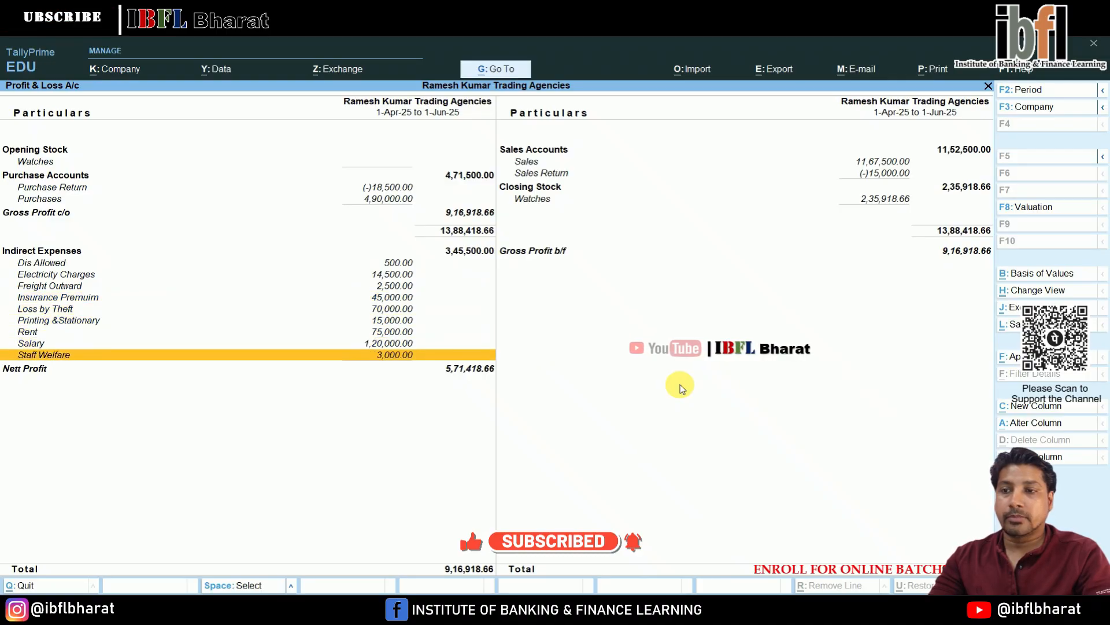
# - Review the indirect expenses and net profit in the Profit & Loss account and close the report
pyautogui.press('Up')
pyautogui.press('Up')
pyautogui.press('Up')
pyautogui.press('Up')
pyautogui.press('Up')
pyautogui.press('Up')
pyautogui.press('Up')
pyautogui.press('Up')
pyautogui.press('Down')
pyautogui.press('Down')
pyautogui.press('Down')
pyautogui.press('Down')
pyautogui.press('Down')
pyautogui.press('Down')
pyautogui.press('Down')
pyautogui.press('Down')
pyautogui.press('Down')
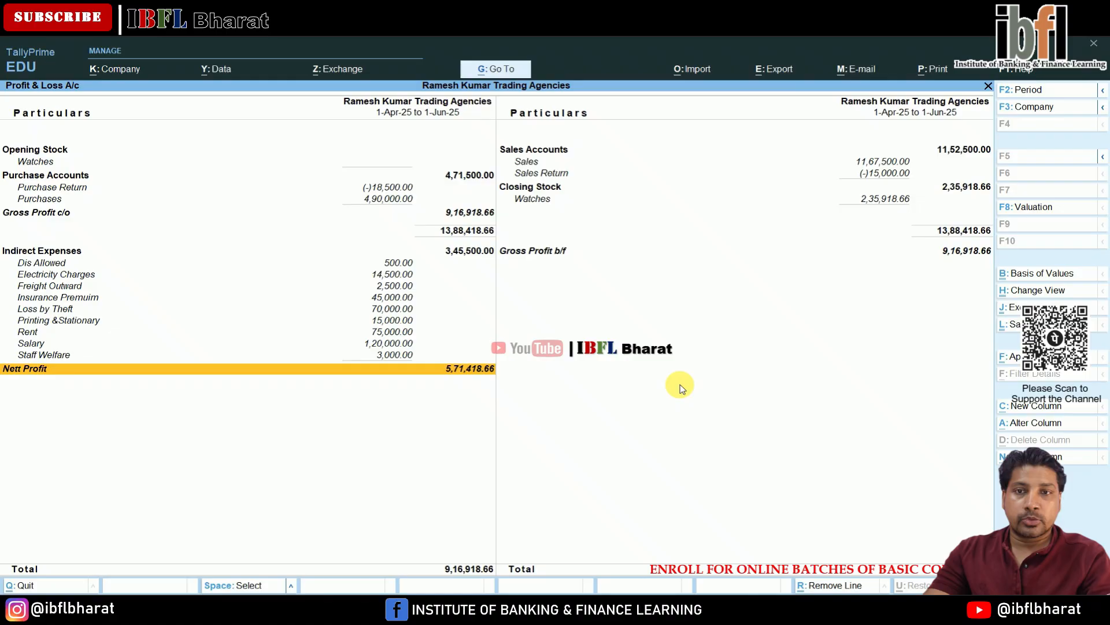
pyautogui.press('Escape')
pyautogui.press('Escape')
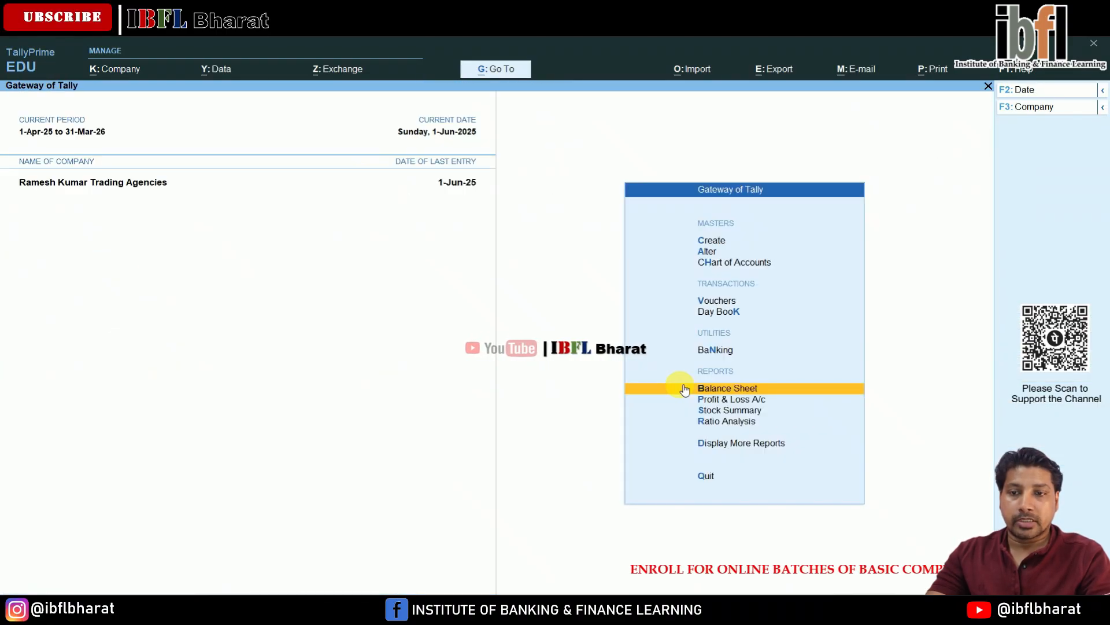
# - Open the Day Book and review the vouchers entered for 1-Jun-25
pyautogui.press('Up')
pyautogui.press('Up')
pyautogui.press('Down')
pyautogui.press('Return')
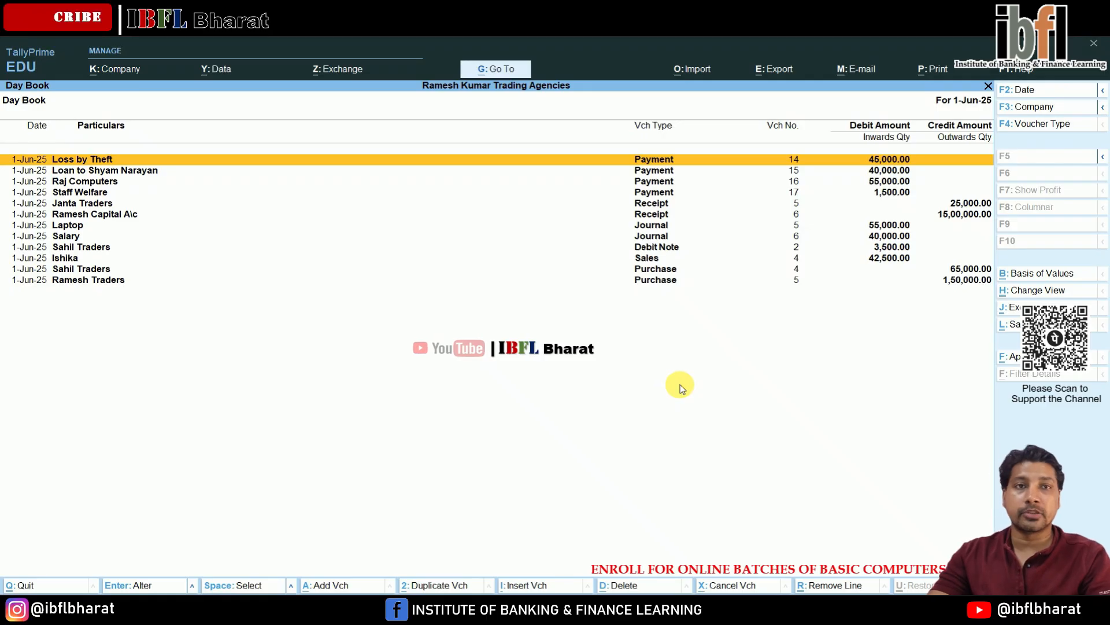
pyautogui.press('Down')
pyautogui.press('Down')
pyautogui.press('Down')
pyautogui.press('Down')
pyautogui.press('Down')
pyautogui.press('Down')
pyautogui.press('Down')
pyautogui.press('Down')
pyautogui.press('Down')
pyautogui.press('Down')
pyautogui.press('Down')
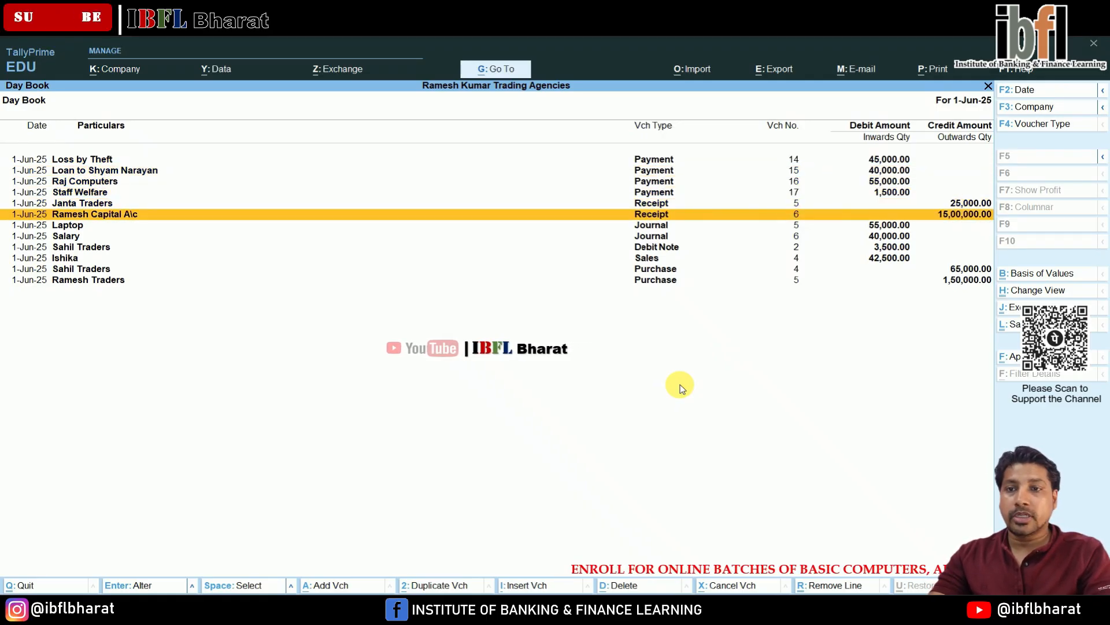
pyautogui.press('Up')
pyautogui.press('Up')
pyautogui.press('Up')
pyautogui.press('Up')
pyautogui.press('Up')
pyautogui.press('Up')
pyautogui.press('Up')
pyautogui.press('Up')
pyautogui.press('Up')
pyautogui.press('Up')
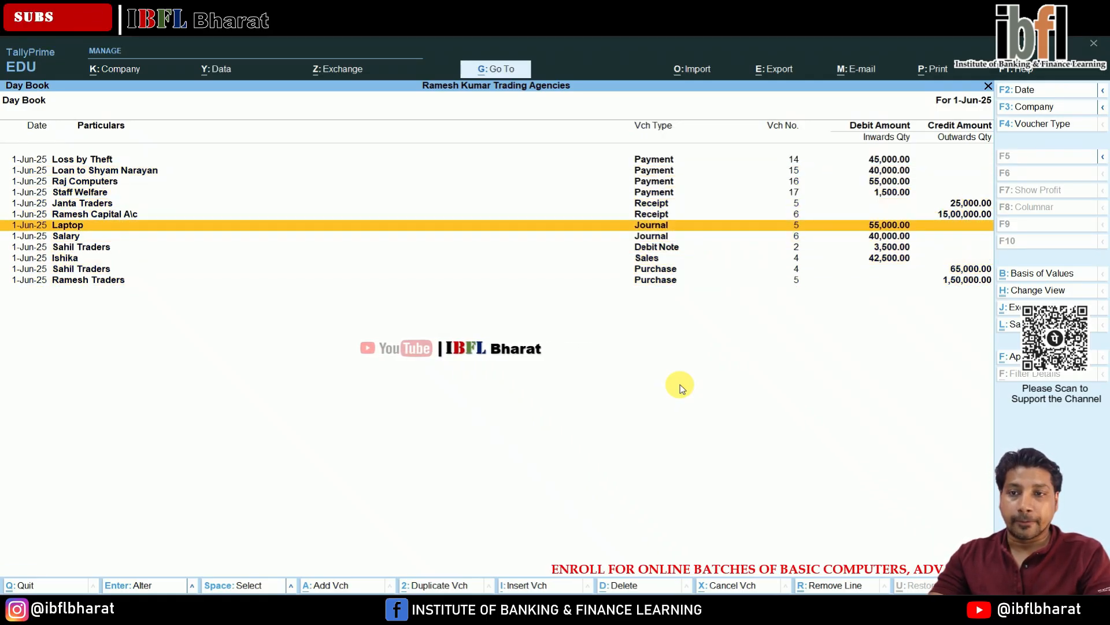
pyautogui.press('Up')
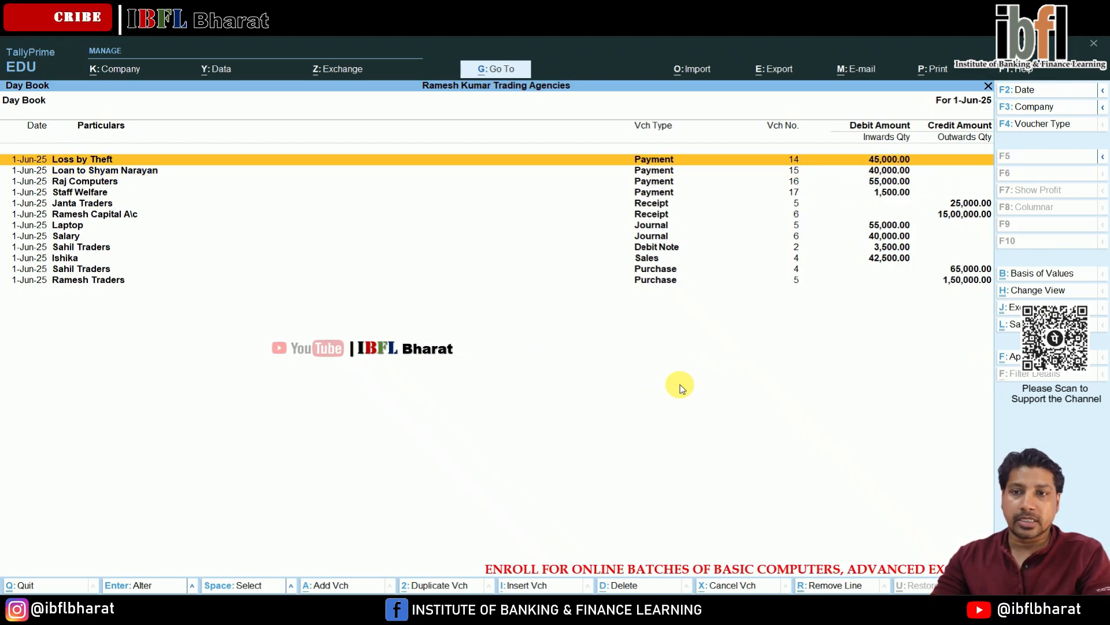
pyautogui.press('Down')
pyautogui.press('Down')
pyautogui.press('Down')
pyautogui.press('Down')
pyautogui.press('Down')
pyautogui.press('End')
pyautogui.press('Up')
pyautogui.press('Up')
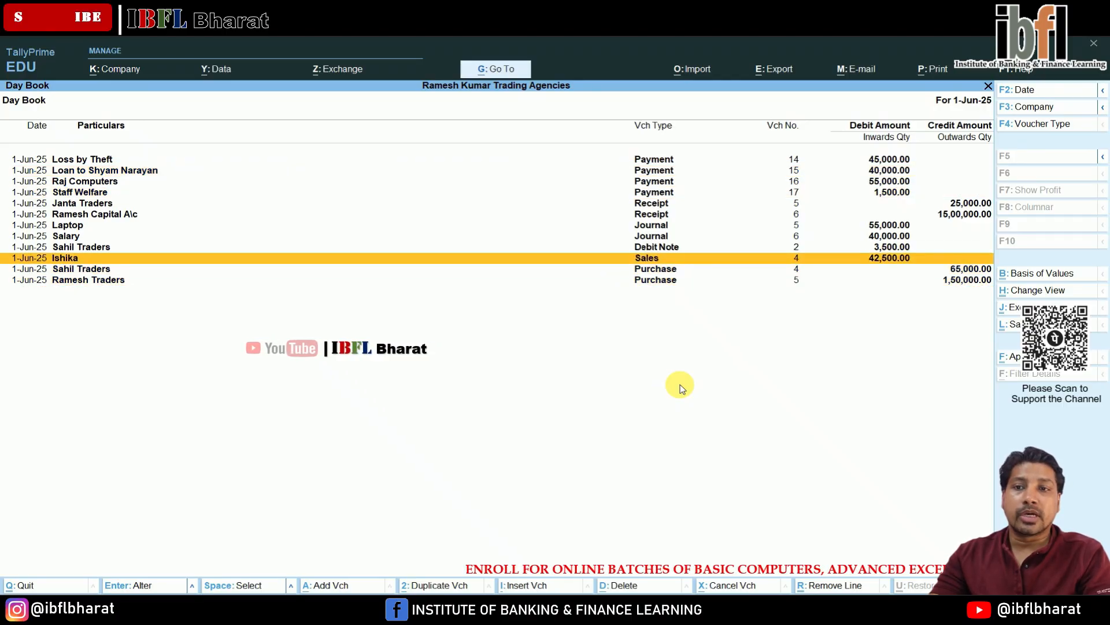
pyautogui.press('Home')
pyautogui.press('Down')
pyautogui.press('End')
pyautogui.press('Up')
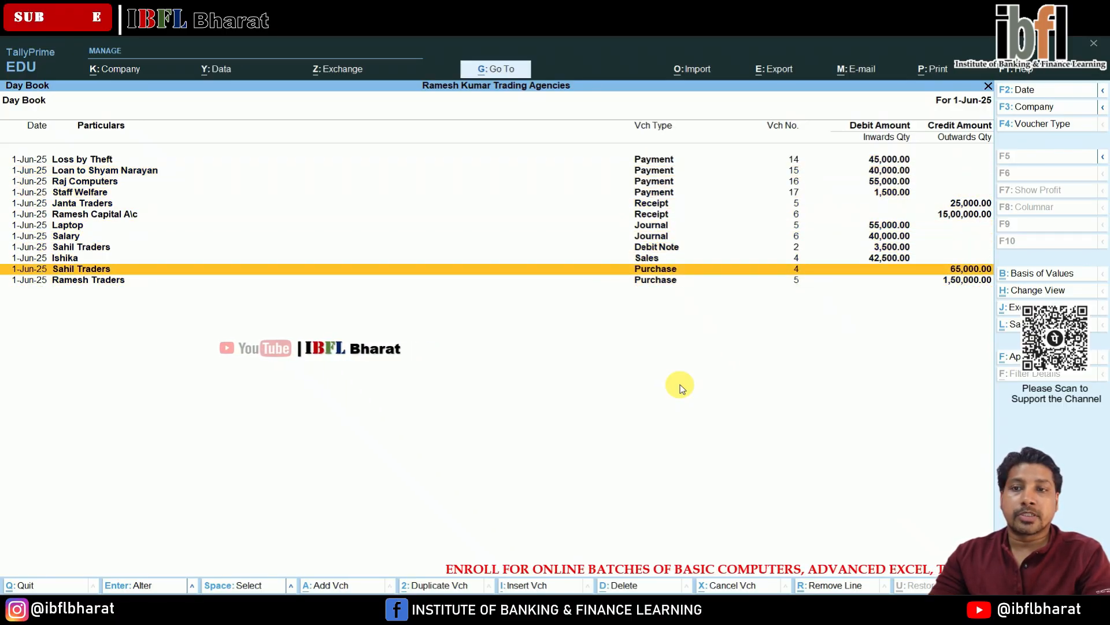
pyautogui.press('Home')
pyautogui.press('Escape')
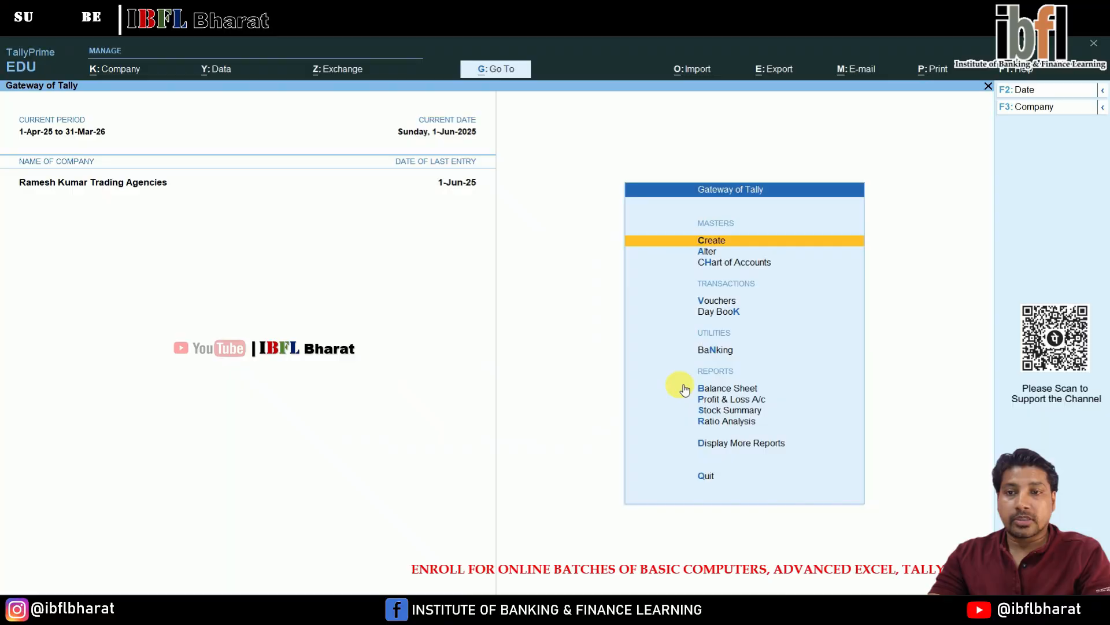
# - Open voucher entry and set the voucher date to 1-7-2025
pyautogui.press('Down')
pyautogui.press('Down')
pyautogui.press('Return')
pyautogui.press('F2')
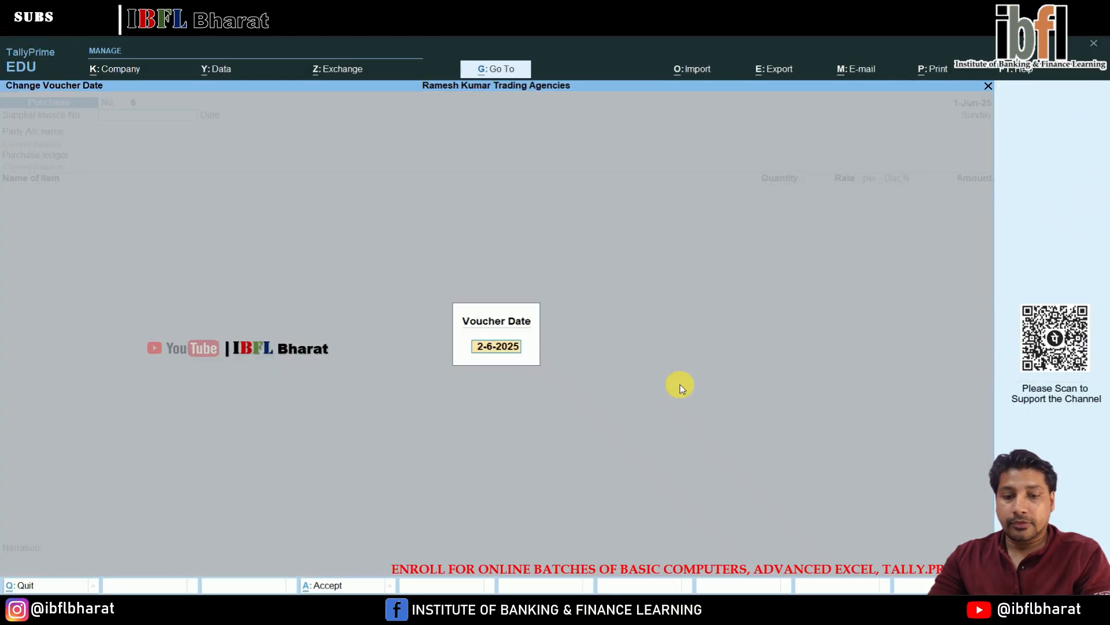
pyautogui.write('1.7')
pyautogui.press('Return')
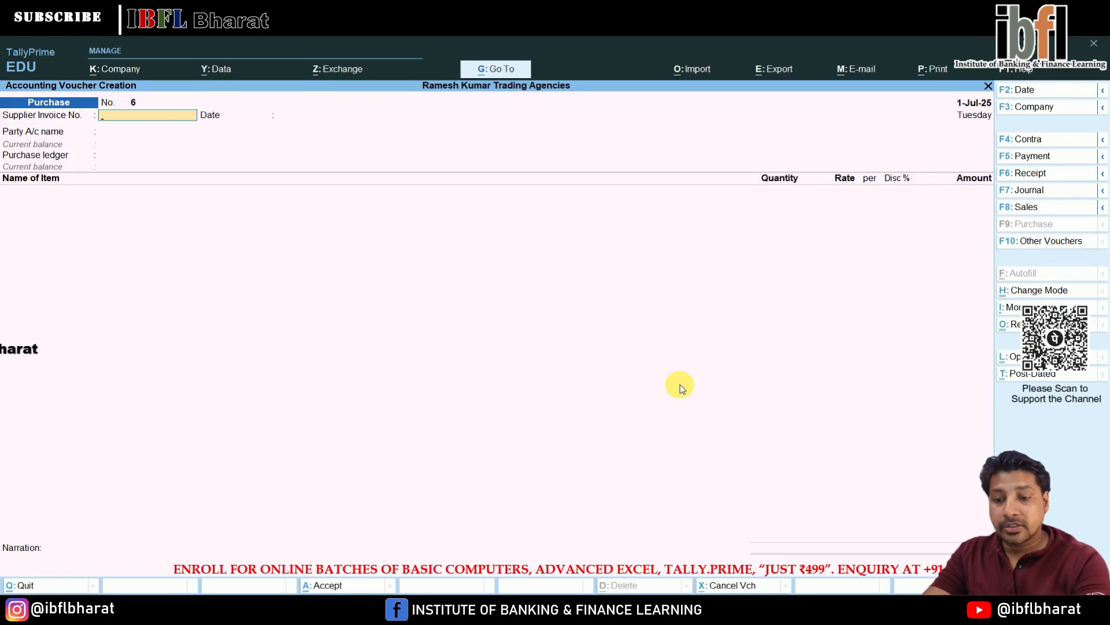
# - Switch the voucher type to Sales Order, activating the inactive voucher type
pyautogui.press('F10')
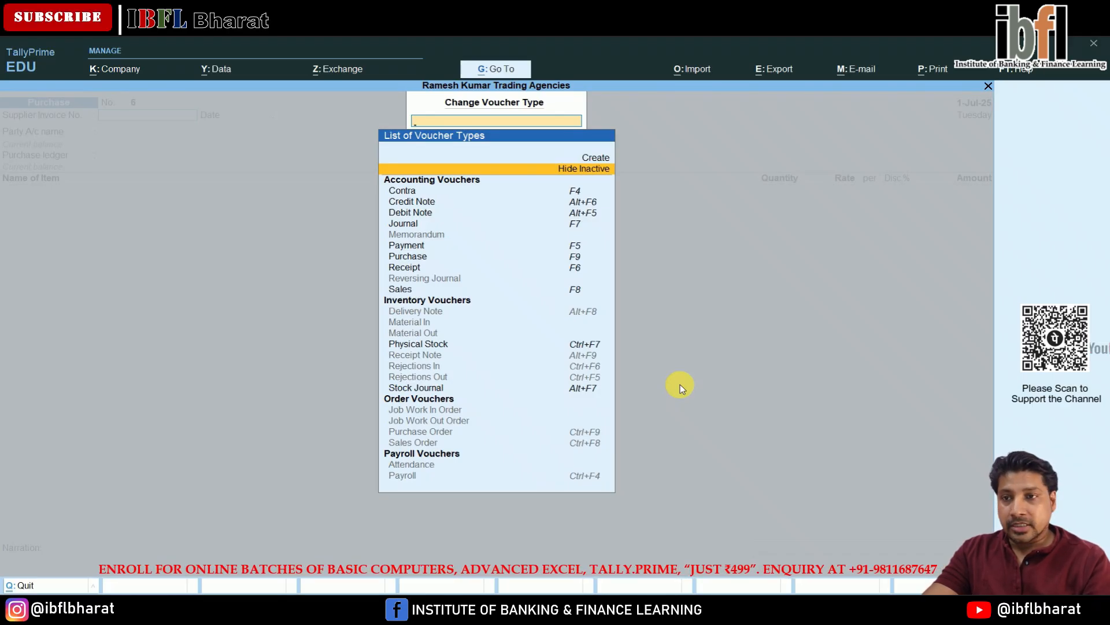
pyautogui.press('Down')
pyautogui.press('Down')
pyautogui.press('Down')
pyautogui.press('Down')
pyautogui.press('Down')
pyautogui.press('Down')
pyautogui.press('Down')
pyautogui.press('Down')
pyautogui.press('Down')
pyautogui.press('Down')
pyautogui.press('Down')
pyautogui.press('Down')
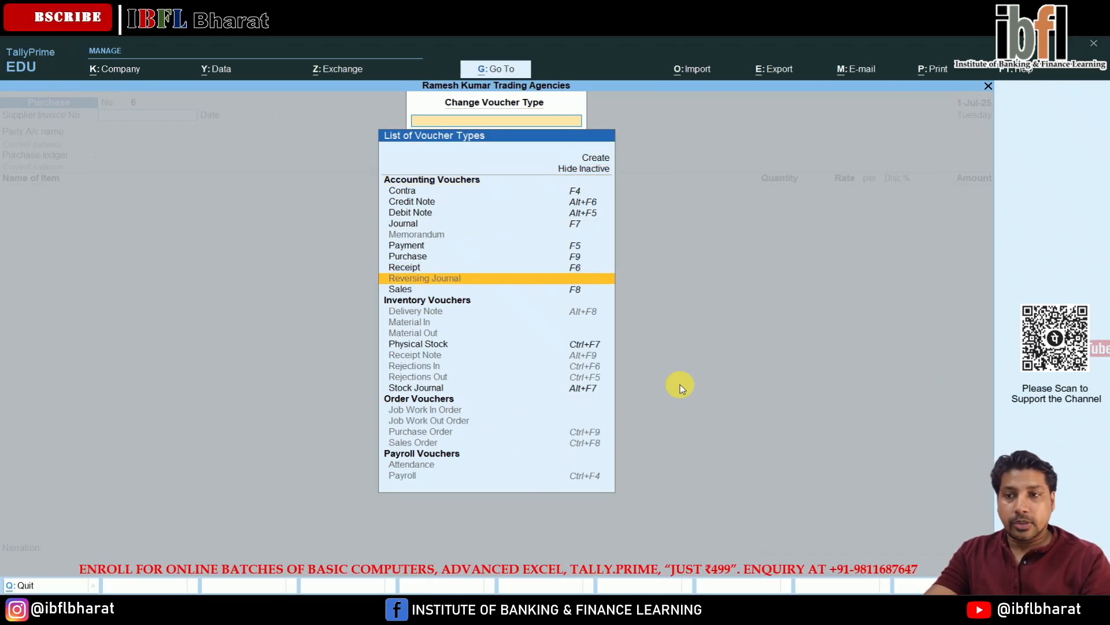
pyautogui.press('Down')
pyautogui.press('Down')
pyautogui.press('Down')
pyautogui.press('Down')
pyautogui.press('Down')
pyautogui.press('Down')
pyautogui.press('Down')
pyautogui.press('Down')
pyautogui.press('Down')
pyautogui.press('Down')
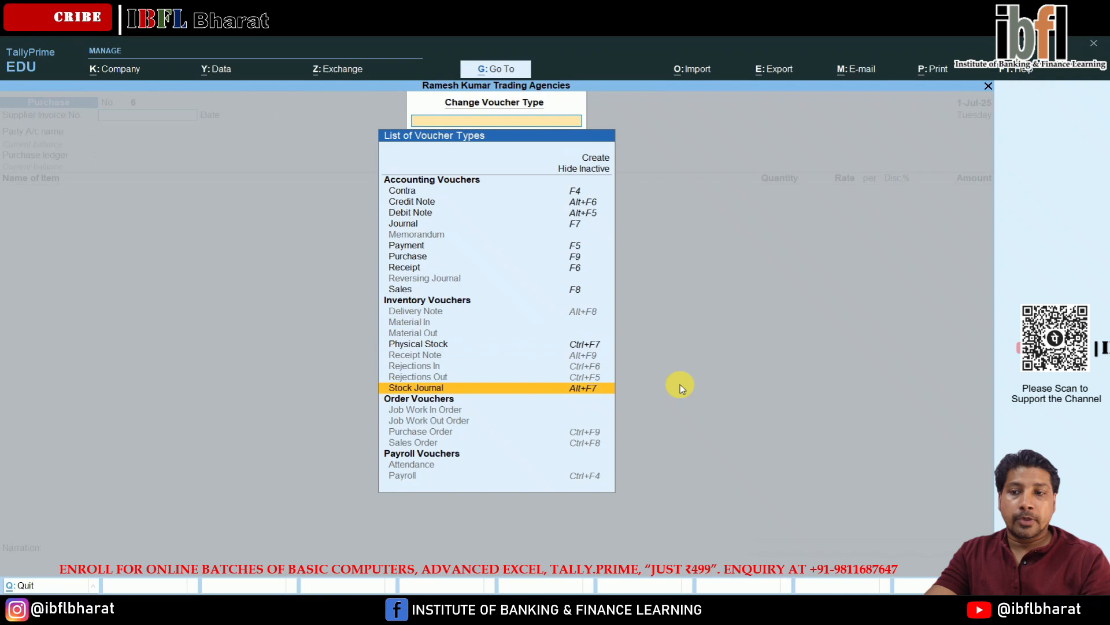
pyautogui.press('Down')
pyautogui.press('Down')
pyautogui.press('Down')
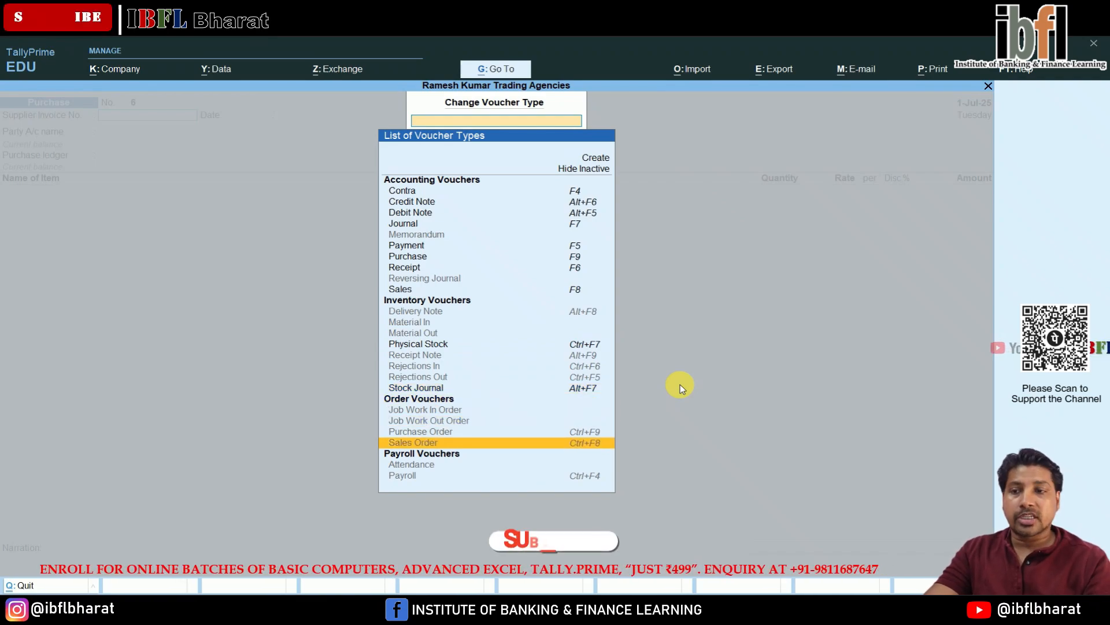
pyautogui.press('Up')
pyautogui.press('Up')
pyautogui.press('Up')
pyautogui.press('Up')
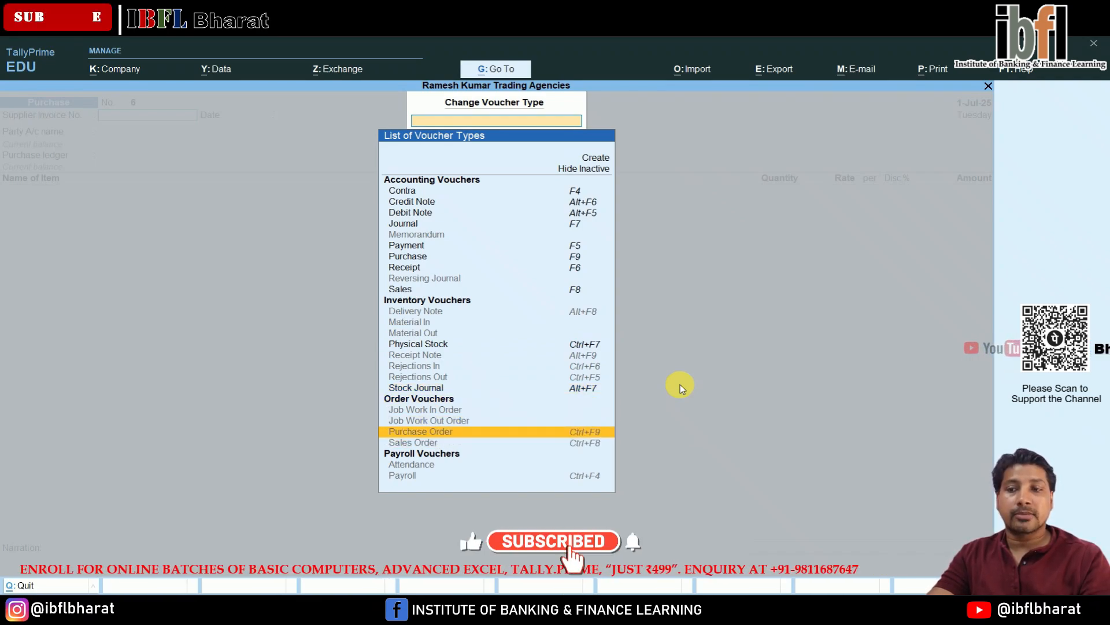
pyautogui.press('Down')
pyautogui.press('Down')
pyautogui.press('Down')
pyautogui.press('Down')
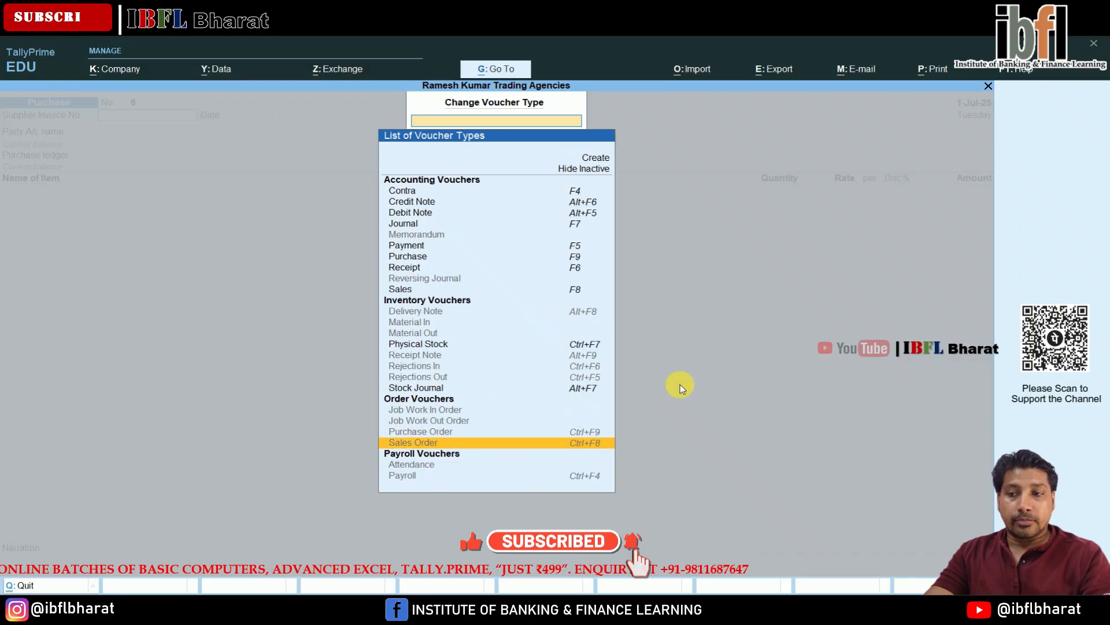
pyautogui.press('Up')
pyautogui.press('Up')
pyautogui.press('Up')
pyautogui.press('Up')
pyautogui.press('Up')
pyautogui.press('Up')
pyautogui.press('Up')
pyautogui.press('Up')
pyautogui.press('Up')
pyautogui.press('Up')
pyautogui.press('Up')
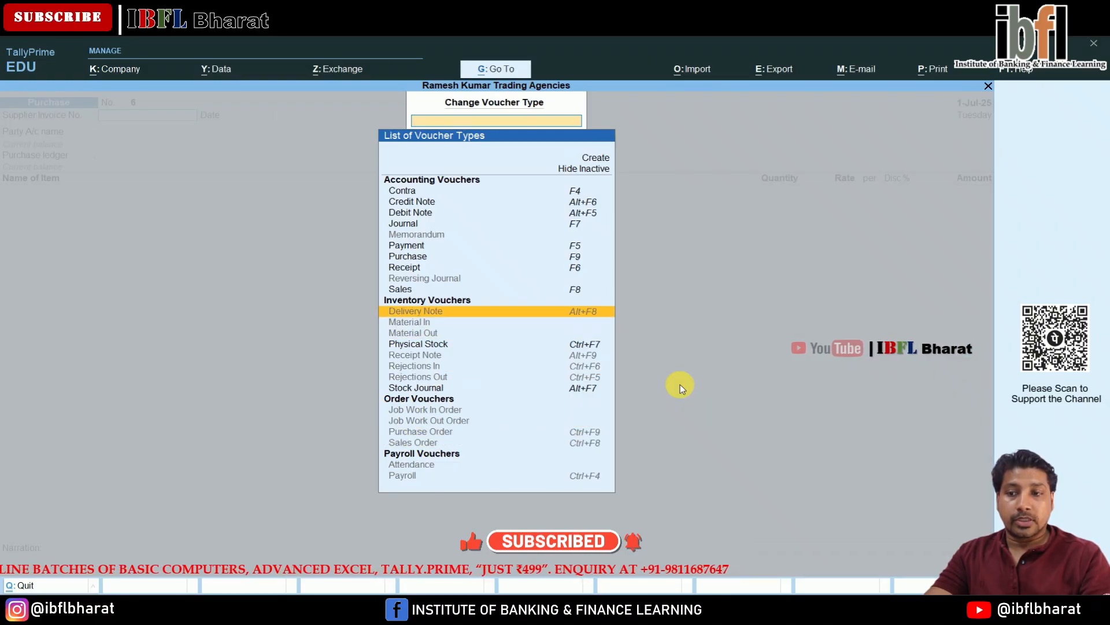
pyautogui.press('Down')
pyautogui.press('Down')
pyautogui.press('Down')
pyautogui.press('Down')
pyautogui.press('Down')
pyautogui.press('Down')
pyautogui.press('Down')
pyautogui.press('Down')
pyautogui.press('Down')
pyautogui.press('Down')
pyautogui.press('Up')
pyautogui.press('Up')
pyautogui.press('Up')
pyautogui.press('Up')
pyautogui.press('Up')
pyautogui.press('Up')
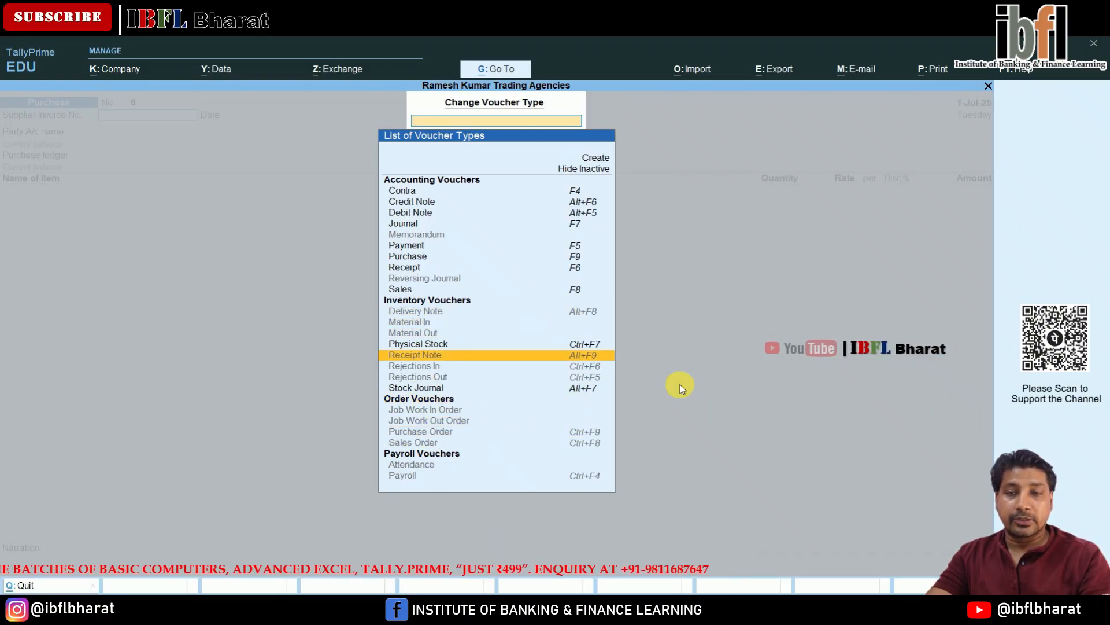
pyautogui.press('Up')
pyautogui.press('Up')
pyautogui.press('Up')
pyautogui.press('Up')
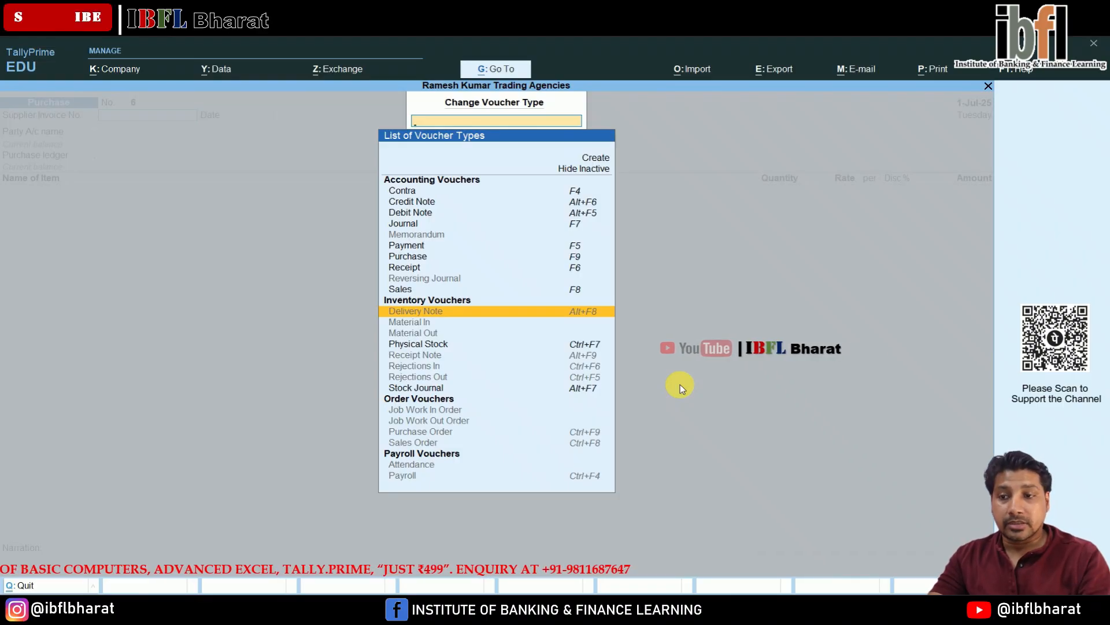
pyautogui.press('Down')
pyautogui.press('Down')
pyautogui.press('Down')
pyautogui.press('Down')
pyautogui.press('Down')
pyautogui.press('Down')
pyautogui.press('Down')
pyautogui.press('Down')
pyautogui.press('Down')
pyautogui.press('Down')
pyautogui.press('Down')
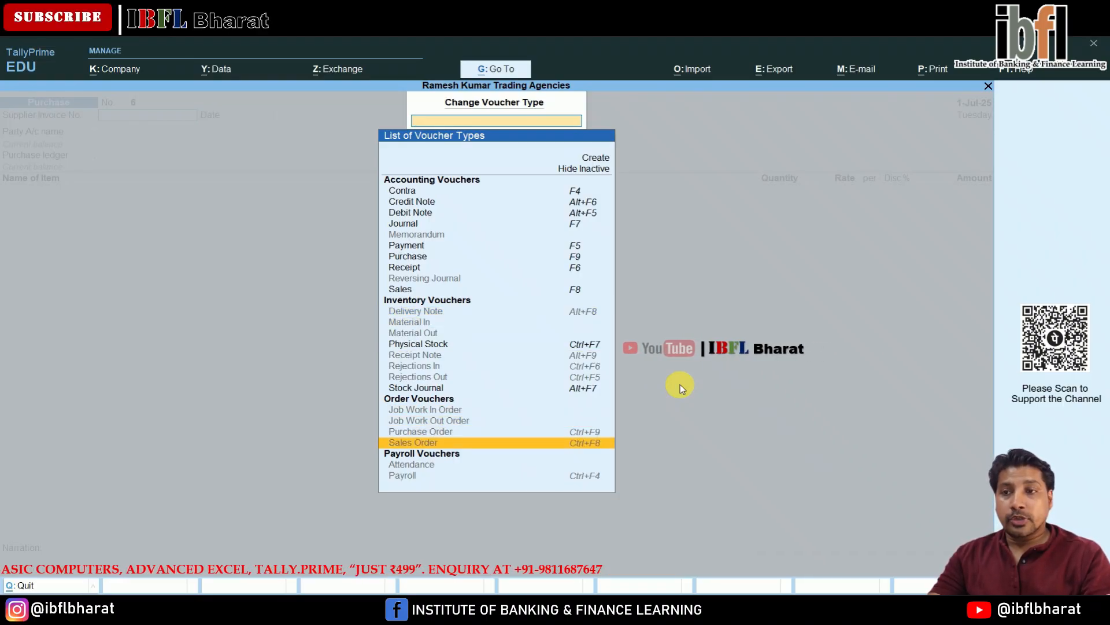
pyautogui.press('Return')
pyautogui.press('y')
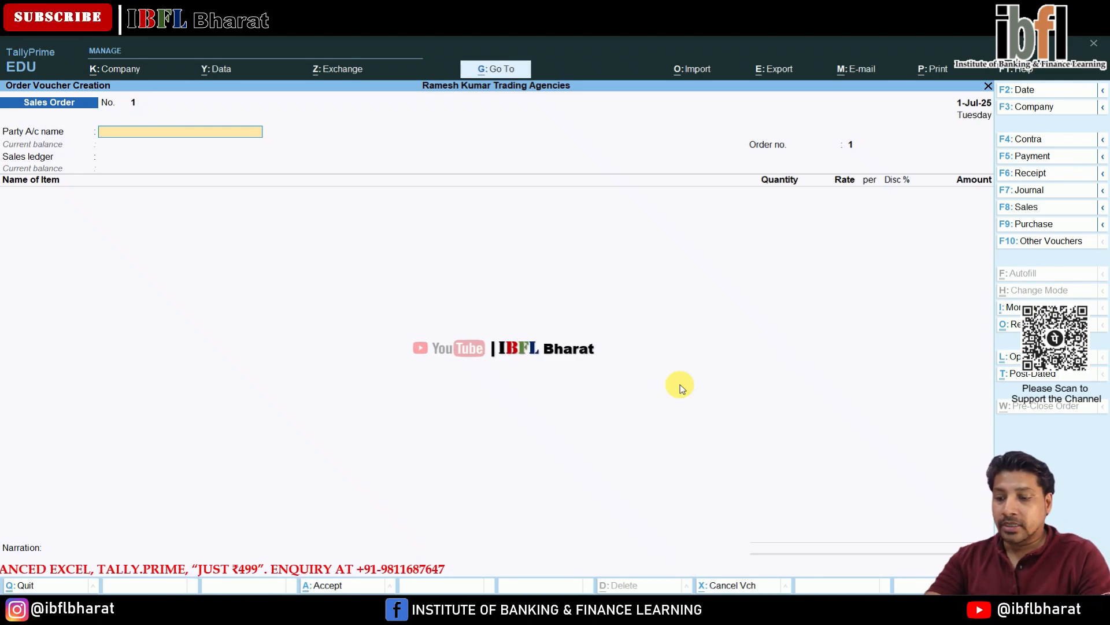
# - Create a new party ledger with the customer's name under Sundry Debtors for the sales order
pyautogui.hotkey('alt', 'c')
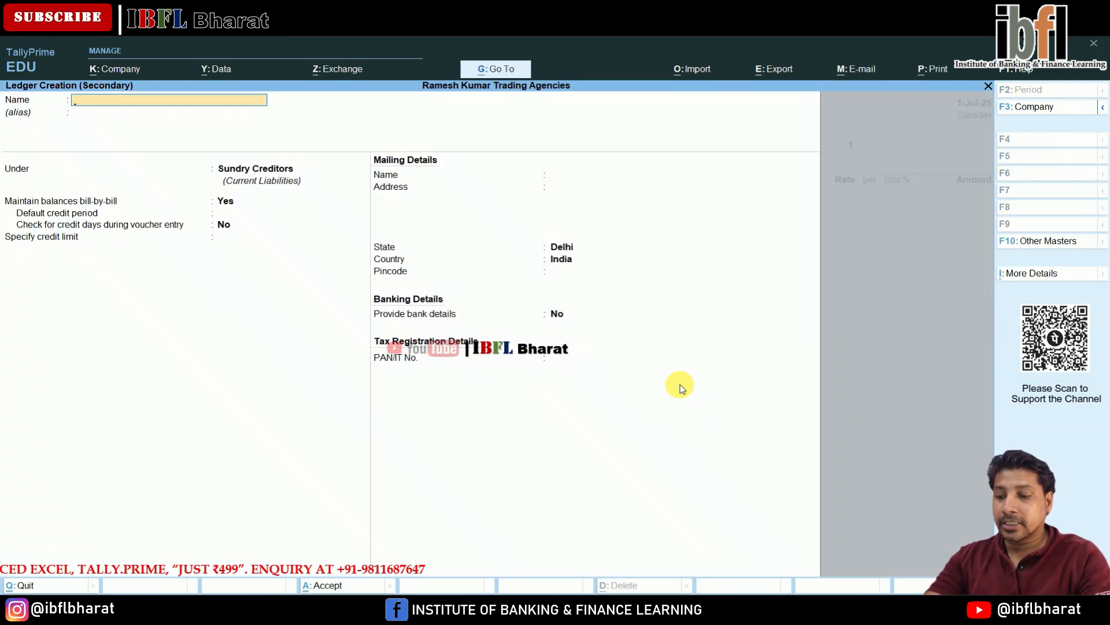
pyautogui.write('Sanjana')
pyautogui.press('Return')
pyautogui.write('De')
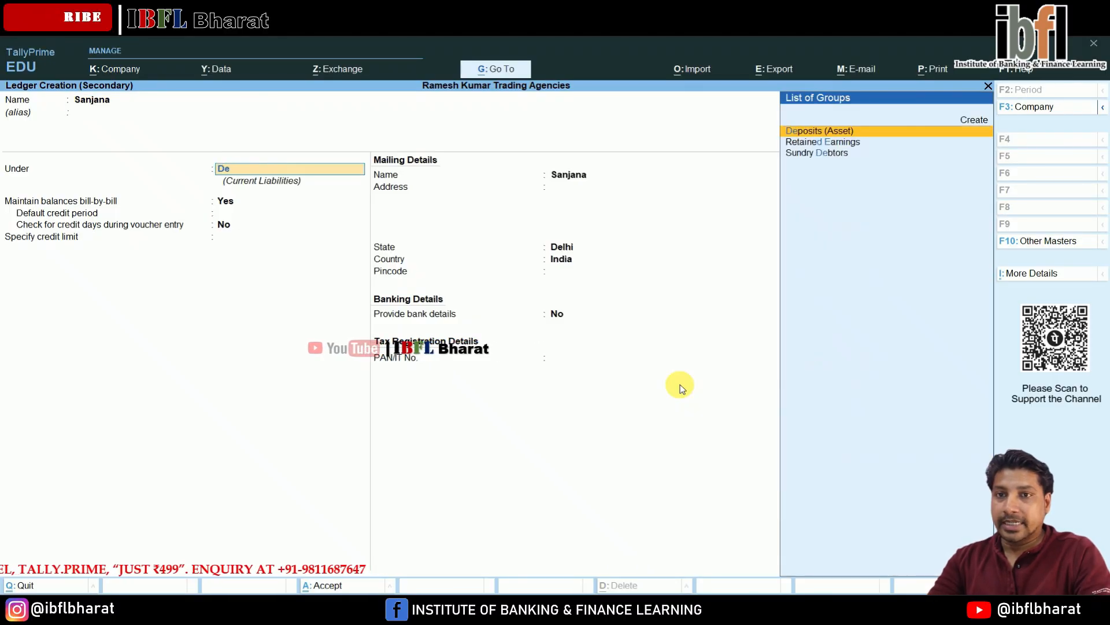
pyautogui.write('b')
pyautogui.press('Return')
pyautogui.hotkey('ctrl', 'a')
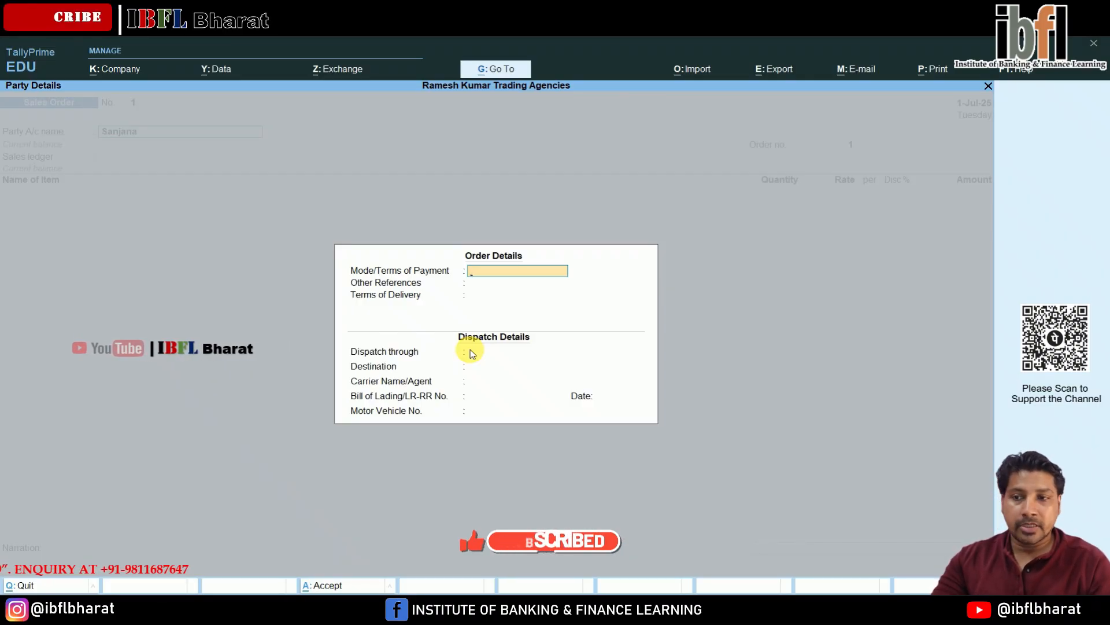
# - Skip the order details and set the order number to SOS/001
pyautogui.press('Escape')
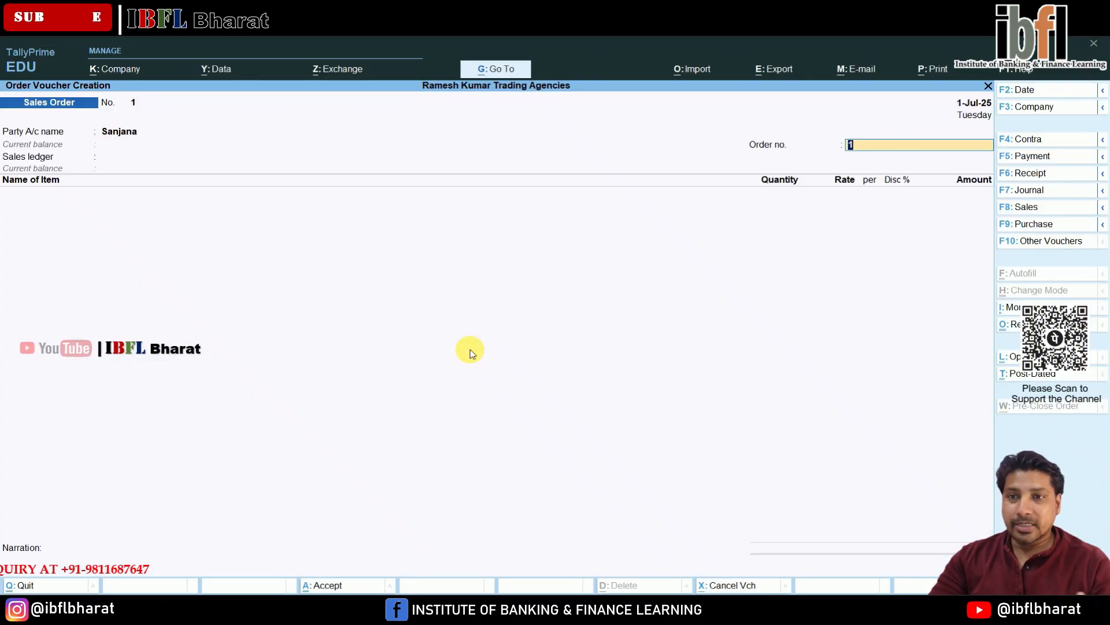
pyautogui.write('SO')
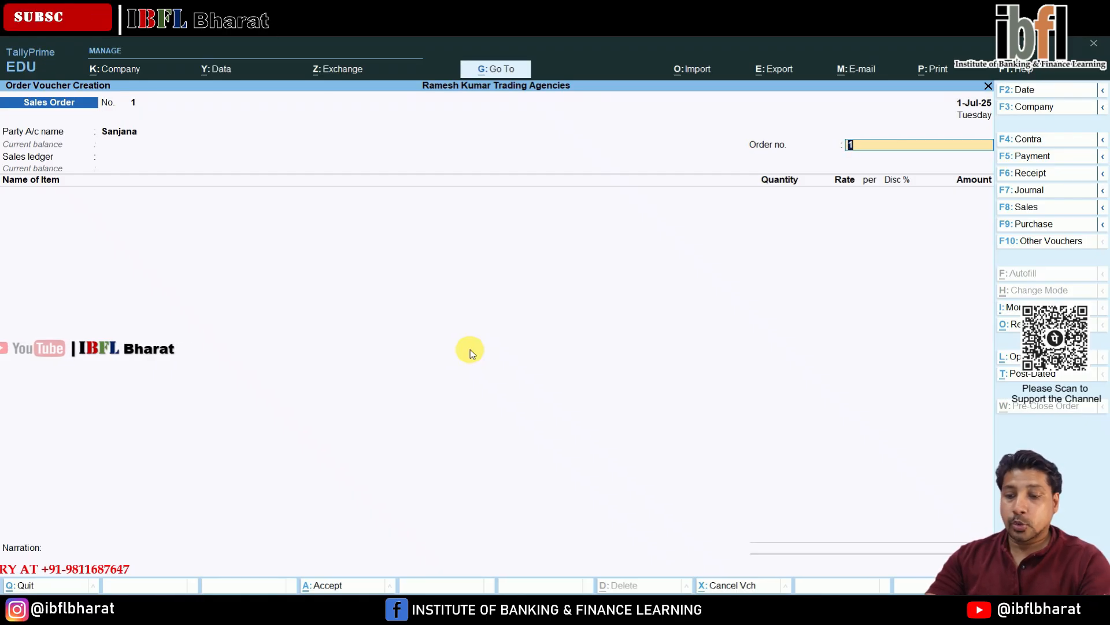
pyautogui.write('J')
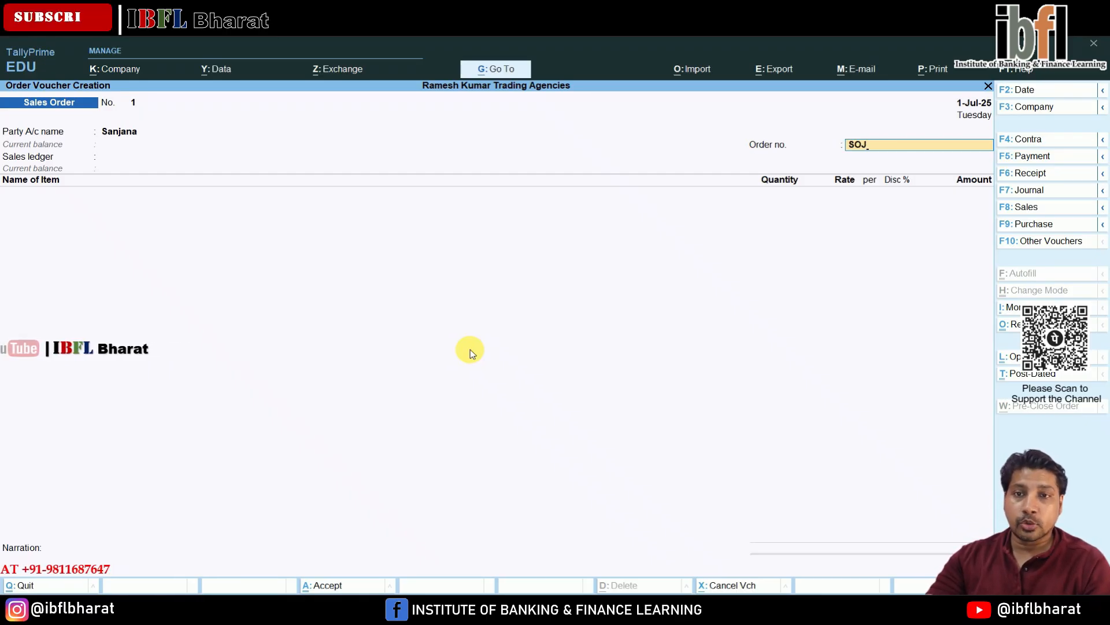
pyautogui.press('BackSpace')
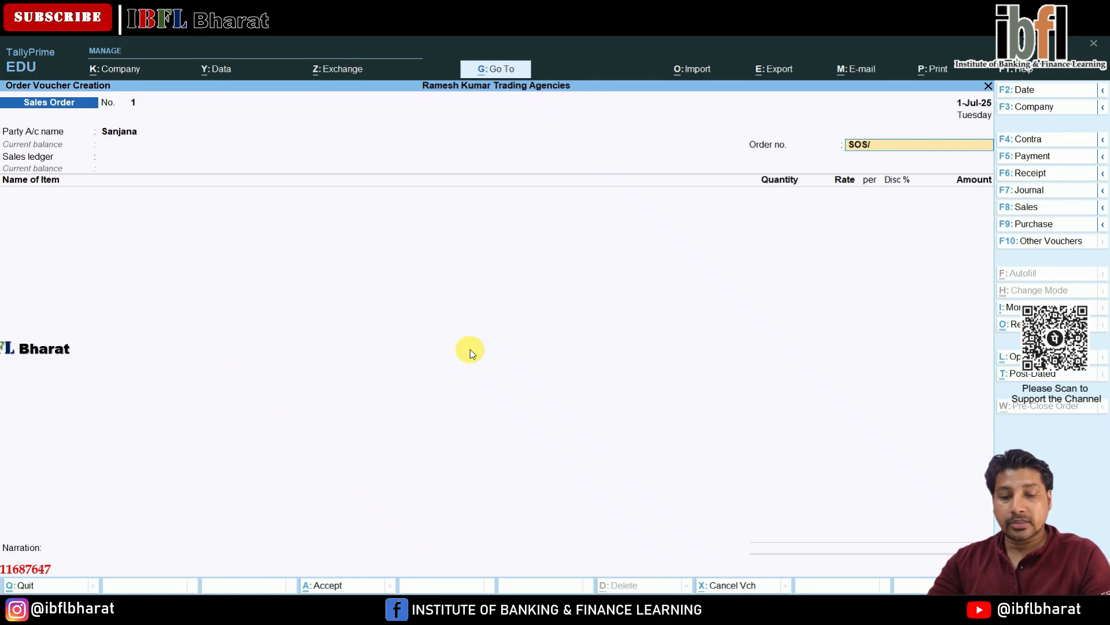
pyautogui.press('Return')
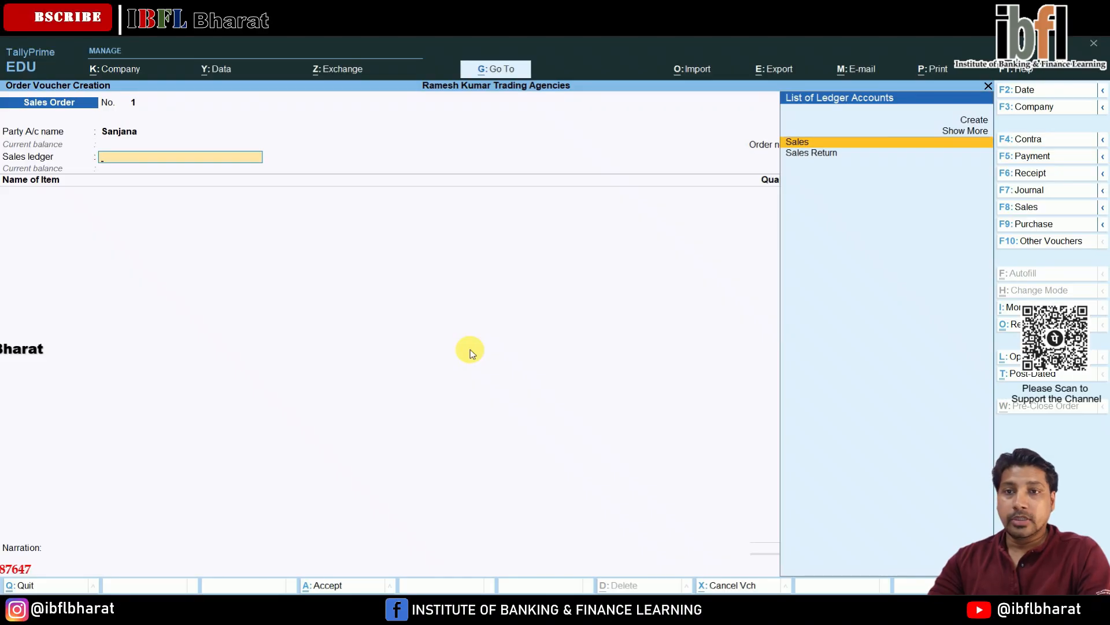
# - Choose Sales as the sales ledger and add Watches as the order item
pyautogui.press('Return')
pyautogui.press('Down')
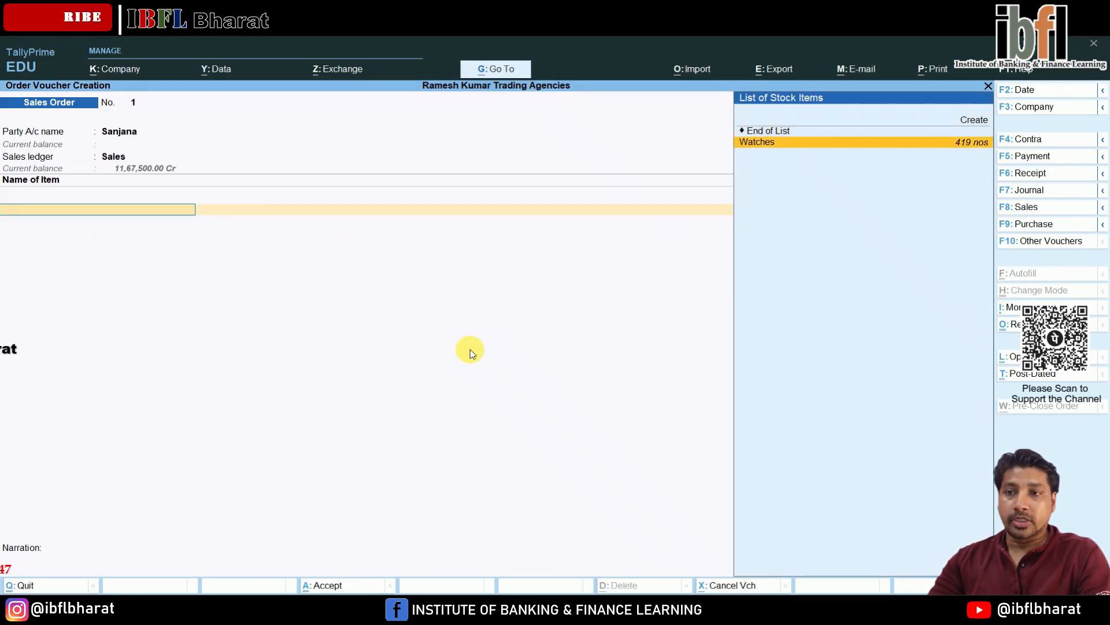
pyautogui.press('Return')
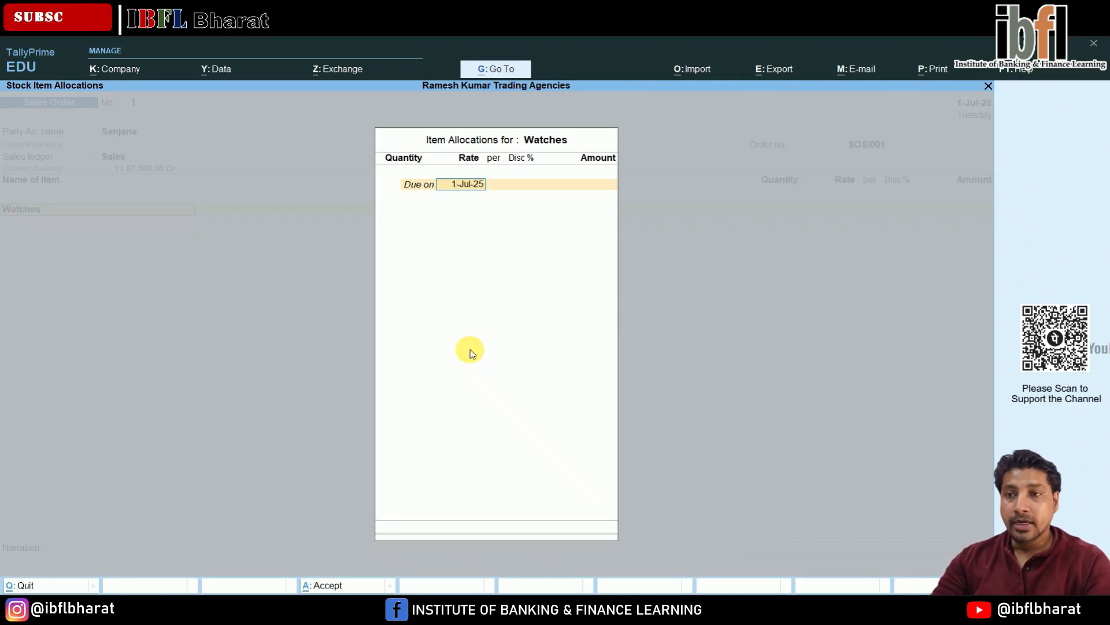
# - Enter 250 nos of Watches due on 1-Jul-25 with an amount of 4,50,000
pyautogui.press('Return')
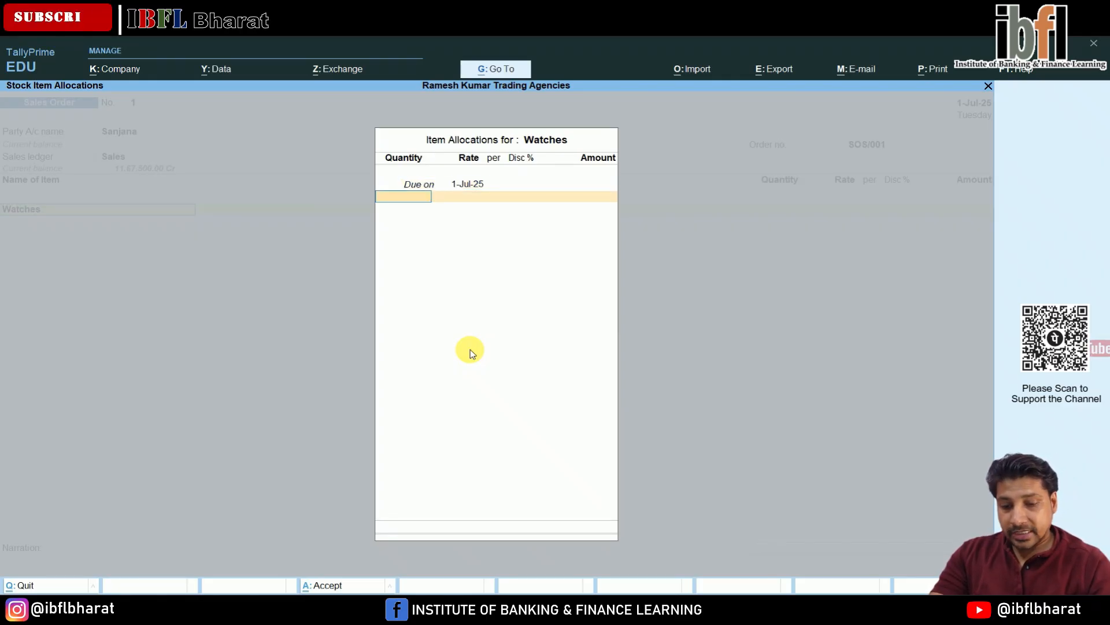
pyautogui.write('250')
pyautogui.press('Return')
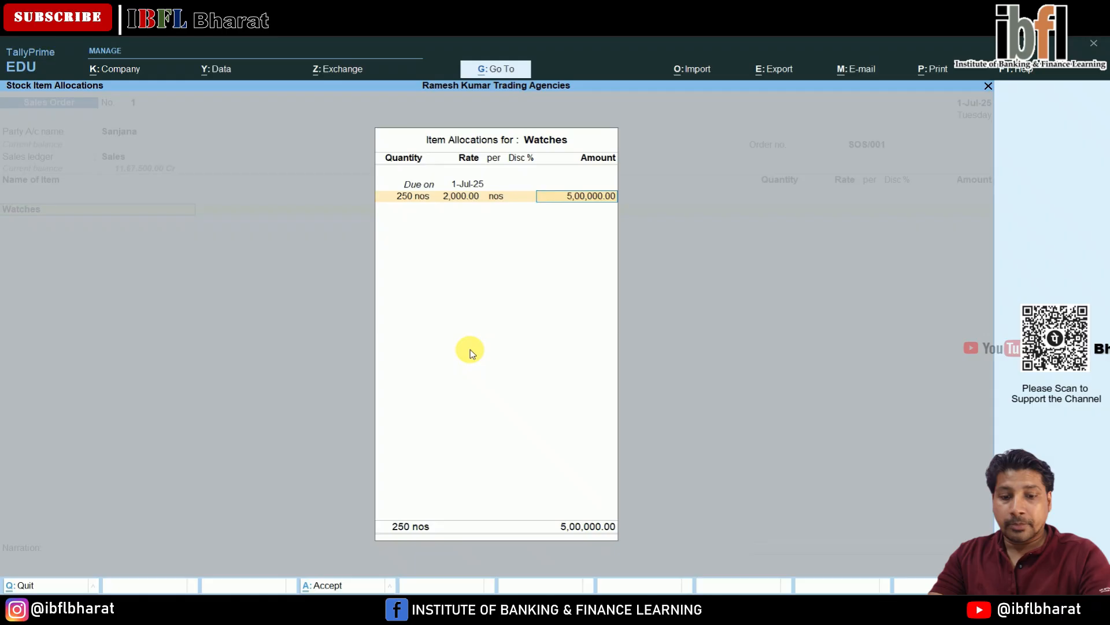
pyautogui.write('4,50,000')
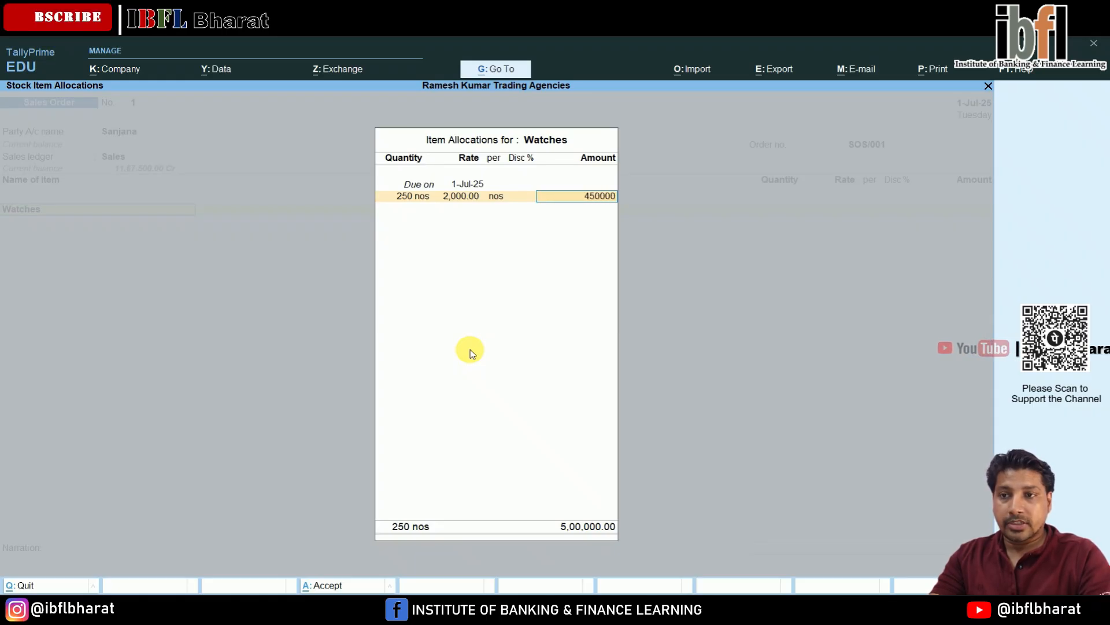
pyautogui.press('Return')
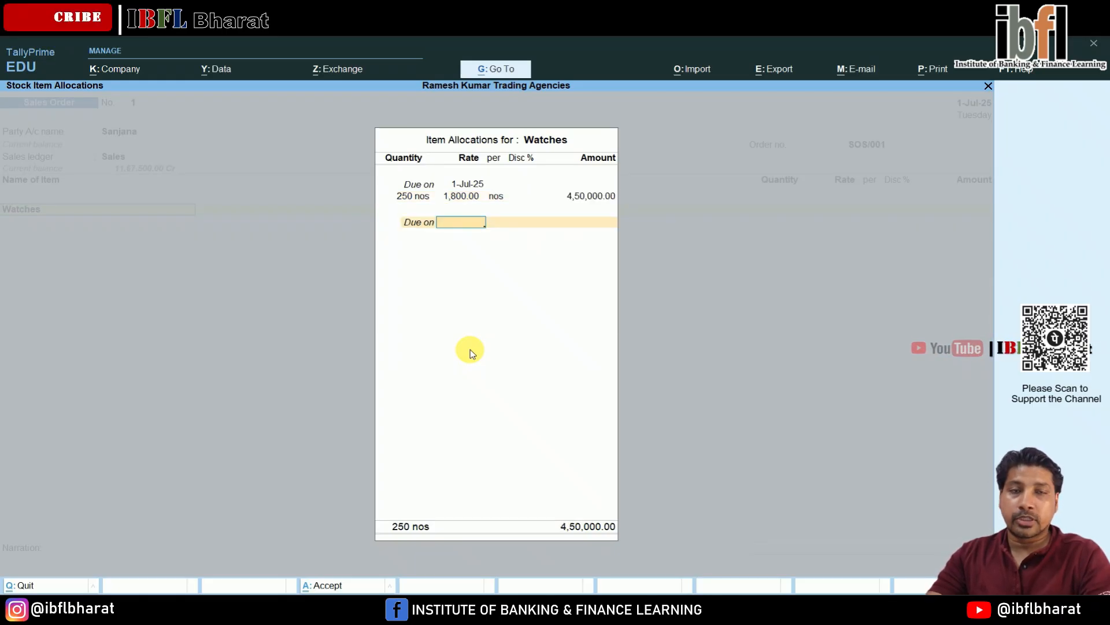
pyautogui.press('Return')
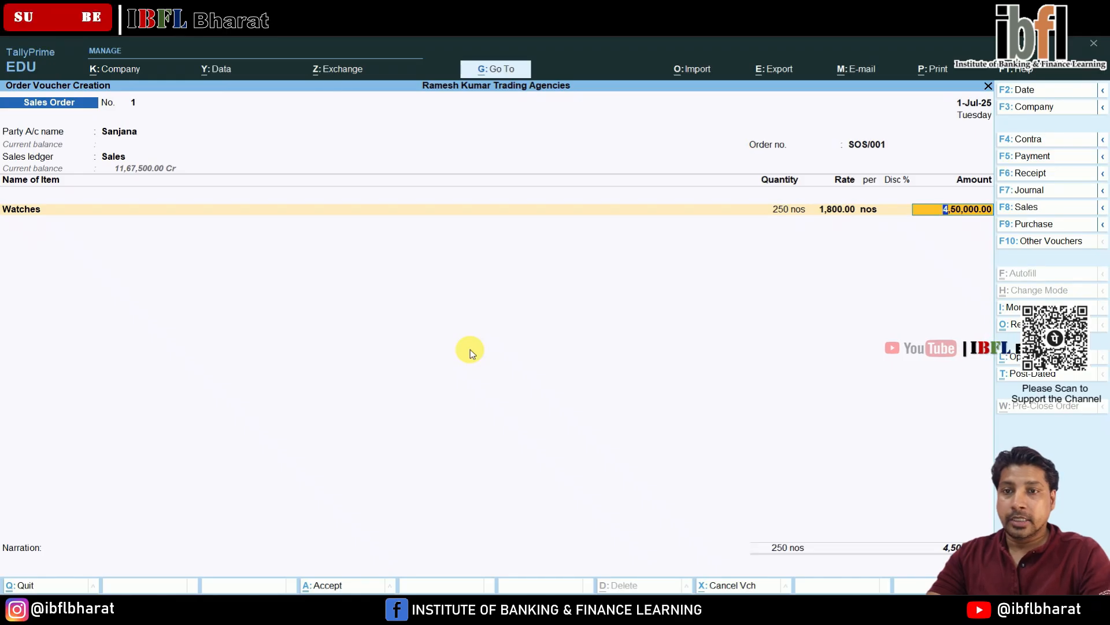
# - Accept the sales order voucher
pyautogui.press('Return')
pyautogui.press('Return')
pyautogui.press('Return')
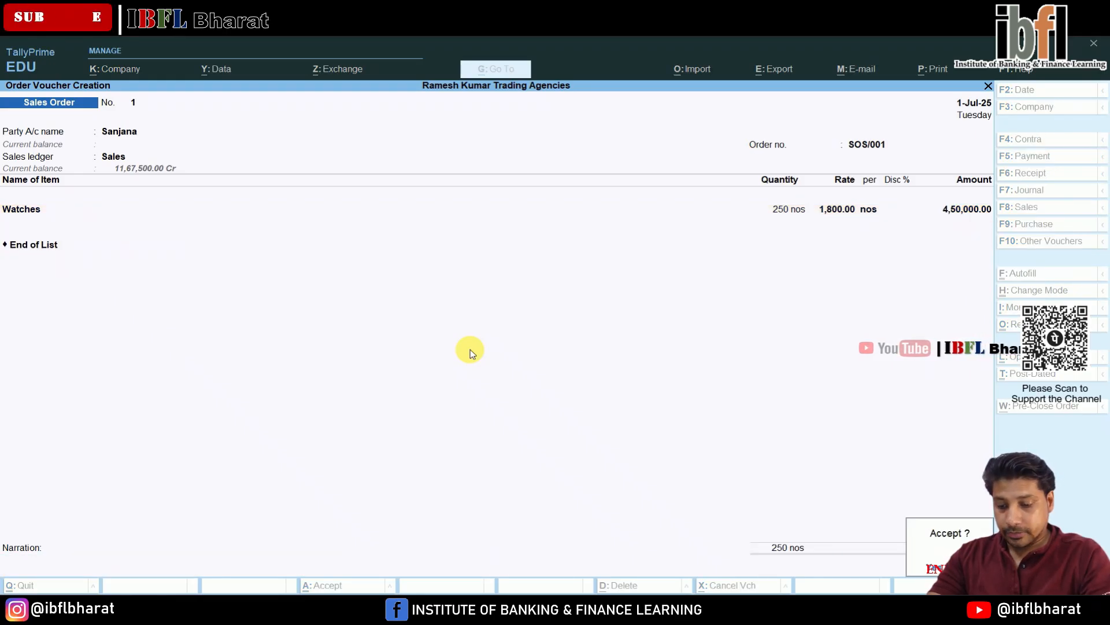
pyautogui.press('Return')
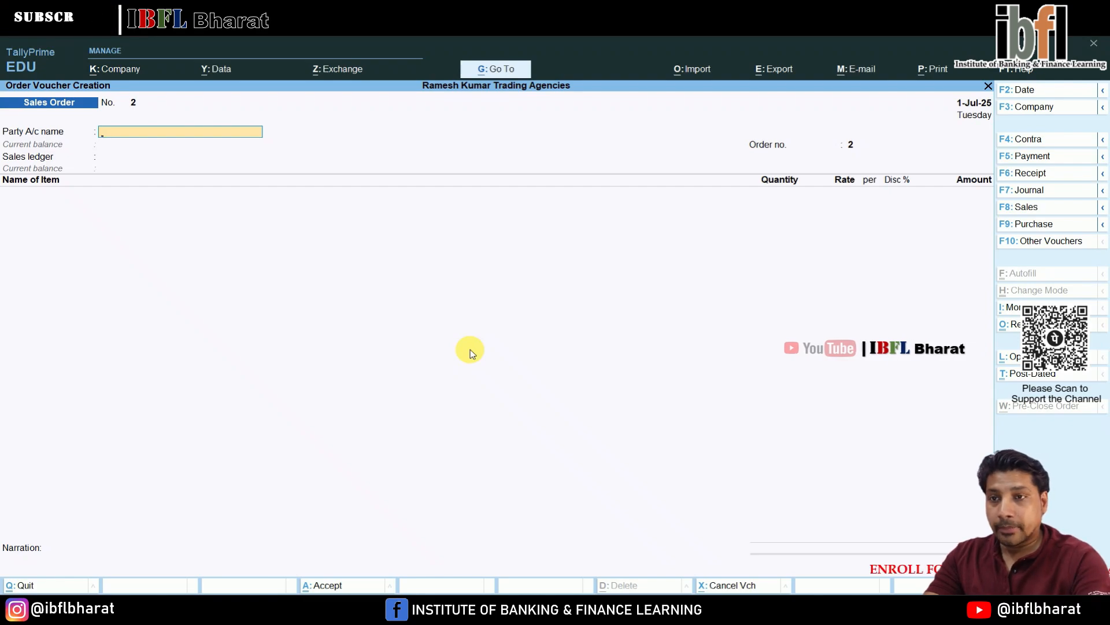
# - Switch the voucher type to Purchase Order, activating the inactive voucher type
pyautogui.press('F10')
pyautogui.press('Up')
pyautogui.press('Up')
pyautogui.press('Up')
pyautogui.press('Up')
pyautogui.press('Up')
pyautogui.press('Up')
pyautogui.press('Up')
pyautogui.press('Up')
pyautogui.press('Up')
pyautogui.press('Up')
pyautogui.press('Up')
pyautogui.press('Up')
pyautogui.press('Up')
pyautogui.press('Up')
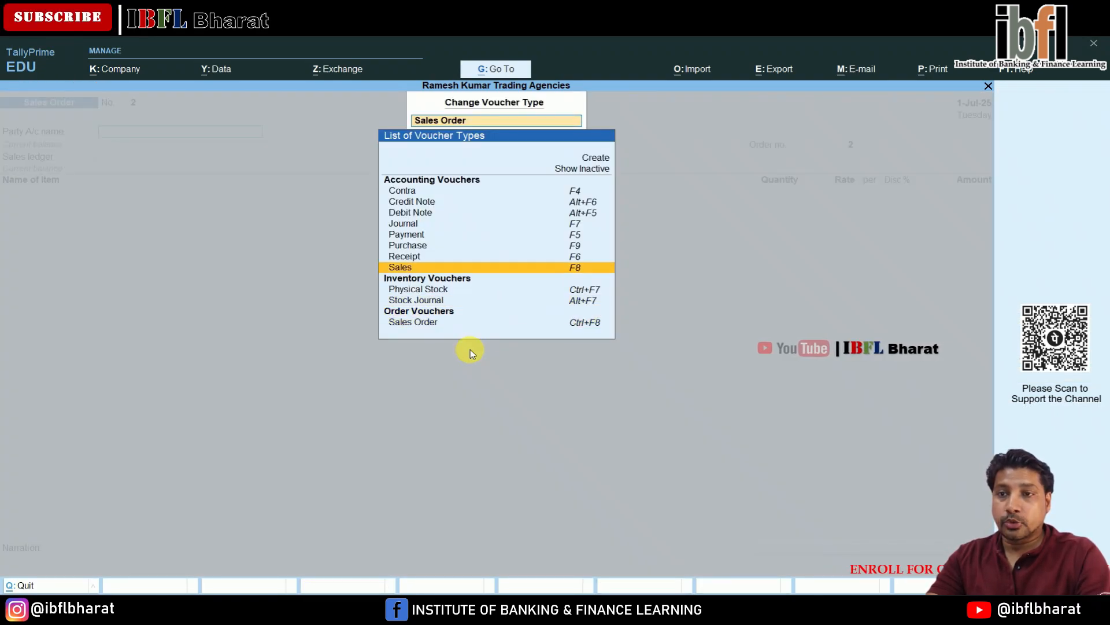
pyautogui.press('Return')
pyautogui.press('Down')
pyautogui.press('Down')
pyautogui.press('Down')
pyautogui.press('Down')
pyautogui.press('Down')
pyautogui.press('Down')
pyautogui.press('Down')
pyautogui.press('Down')
pyautogui.press('Down')
pyautogui.press('Down')
pyautogui.press('Down')
pyautogui.press('Down')
pyautogui.press('Down')
pyautogui.press('Down')
pyautogui.press('Down')
pyautogui.press('Down')
pyautogui.press('Down')
pyautogui.press('Down')
pyautogui.press('Down')
pyautogui.press('Down')
pyautogui.press('Down')
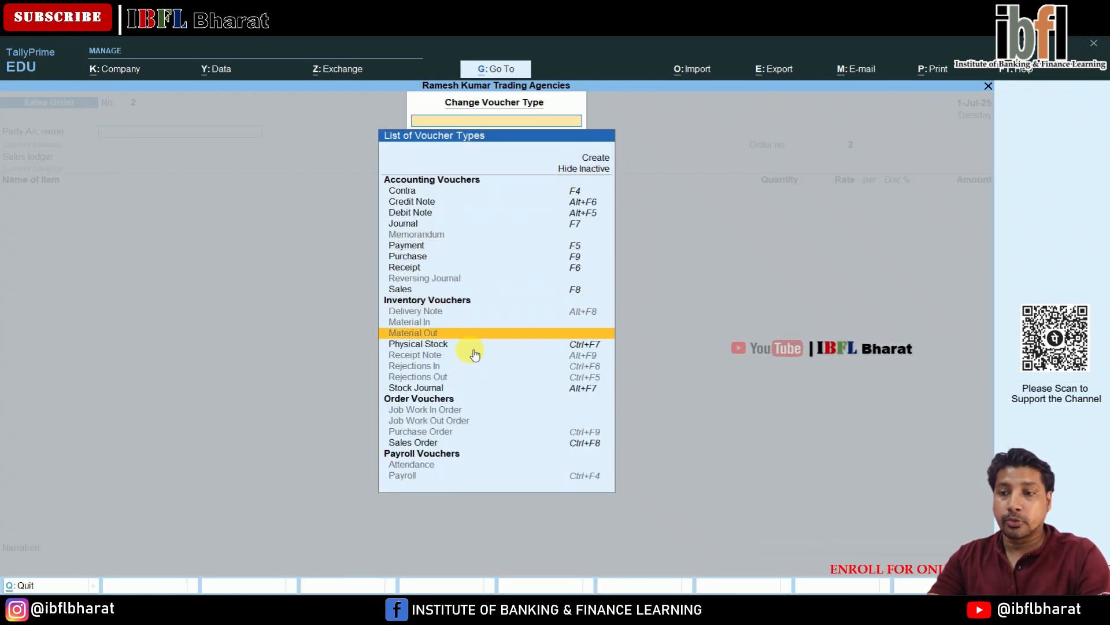
pyautogui.press('Return')
pyautogui.press('y')
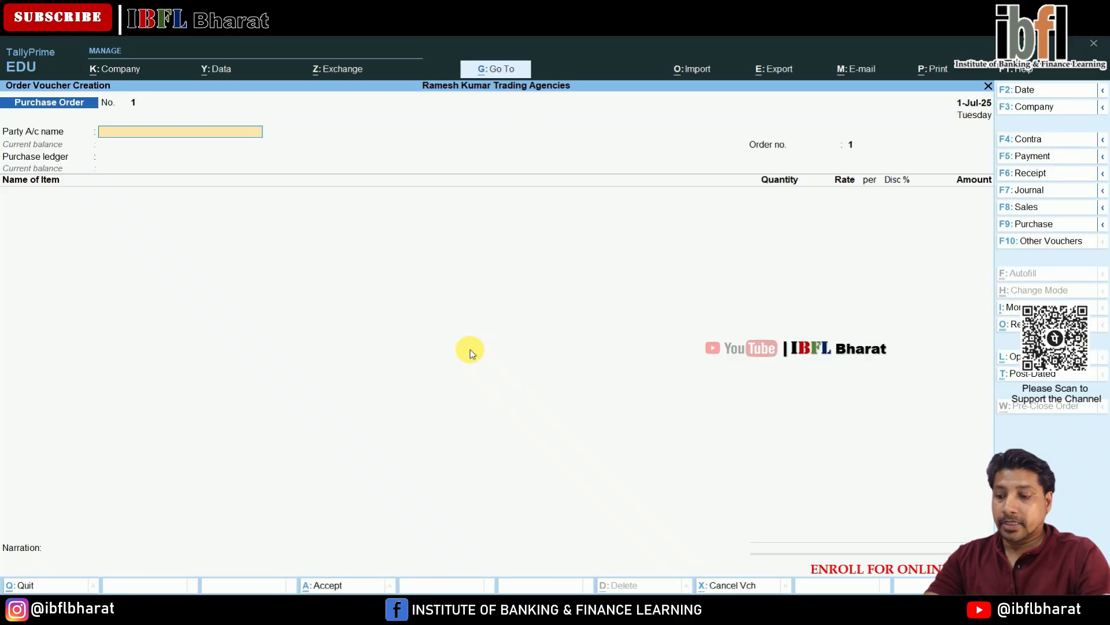
# - Create a new party ledger with the supplier's name under Sundry Creditors for the purchase order
pyautogui.hotkey('alt', 'c')
pyautogui.write('Rohit')
pyautogui.press('Return')
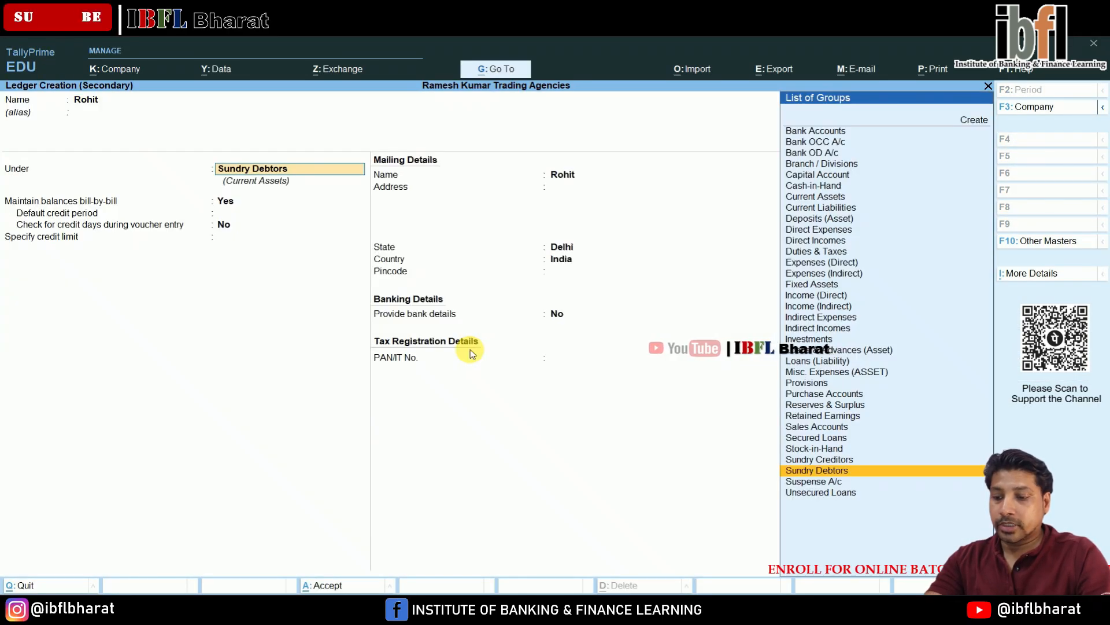
pyautogui.write('cr')
pyautogui.press('Return')
pyautogui.hotkey('ctrl', 'a')
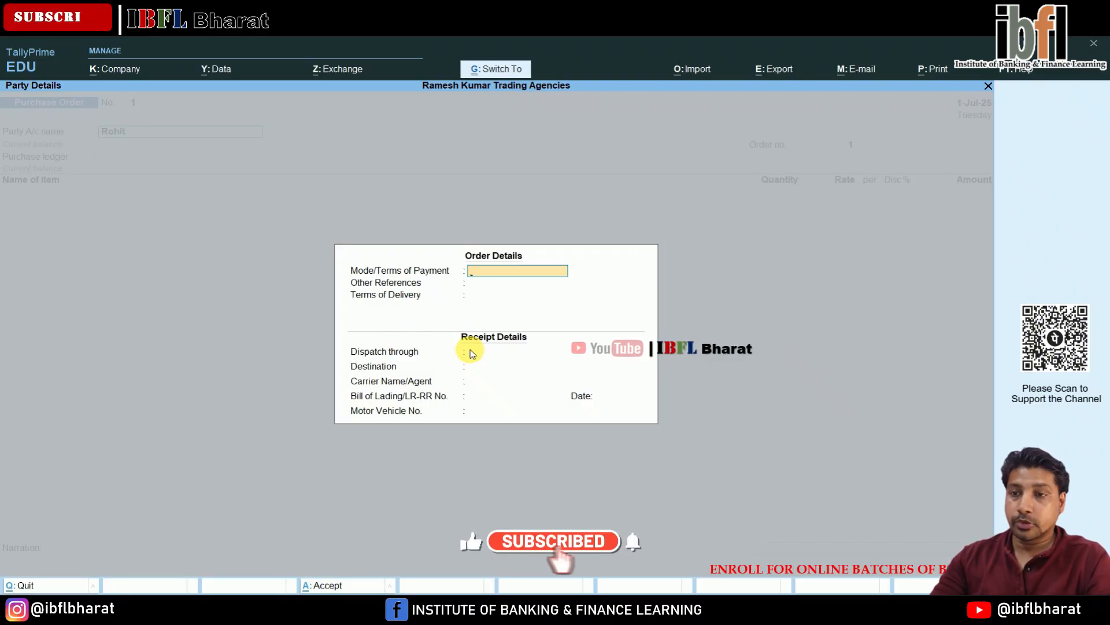
# - Skip the order details and set the order number to POR/001
pyautogui.hotkey('ctrl', 'a')
pyautogui.hotkey('ctrl', 'a')
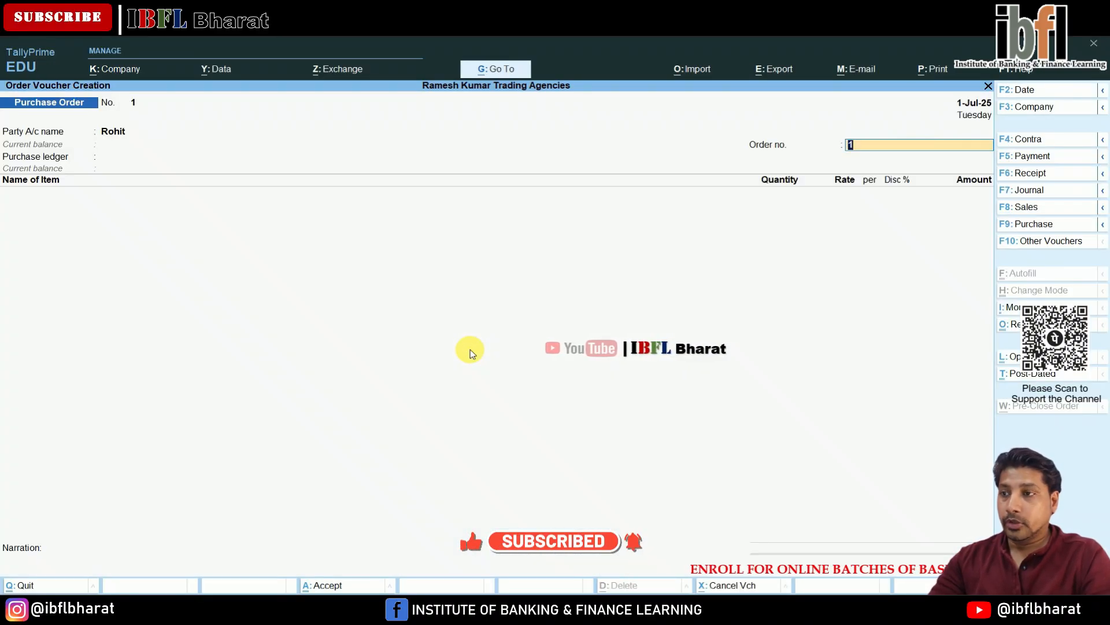
pyautogui.write('PO')
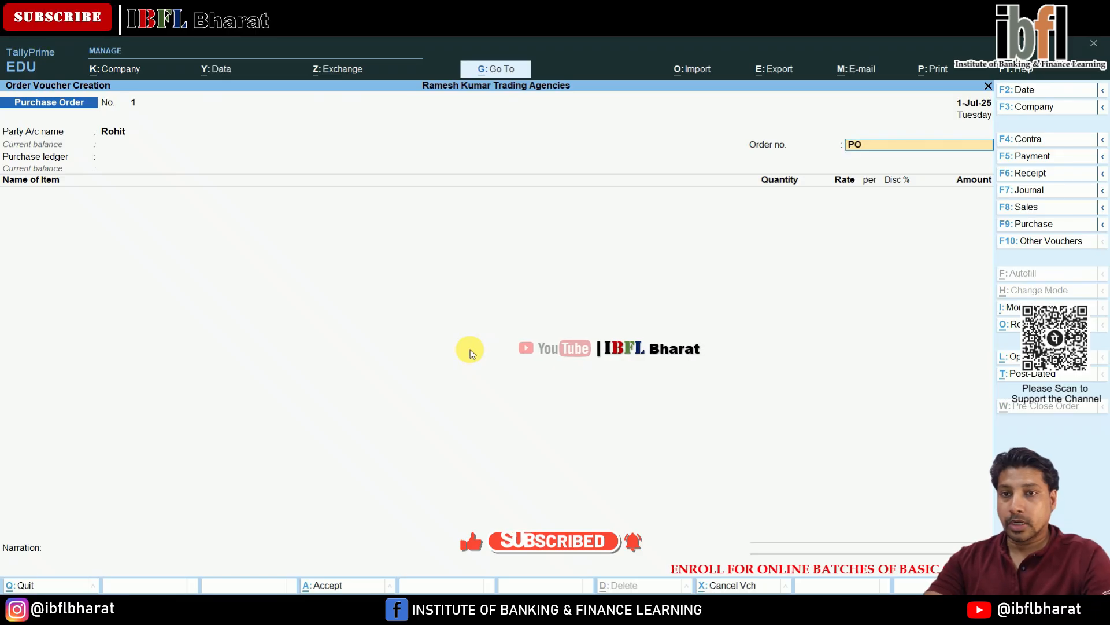
pyautogui.write('R/001')
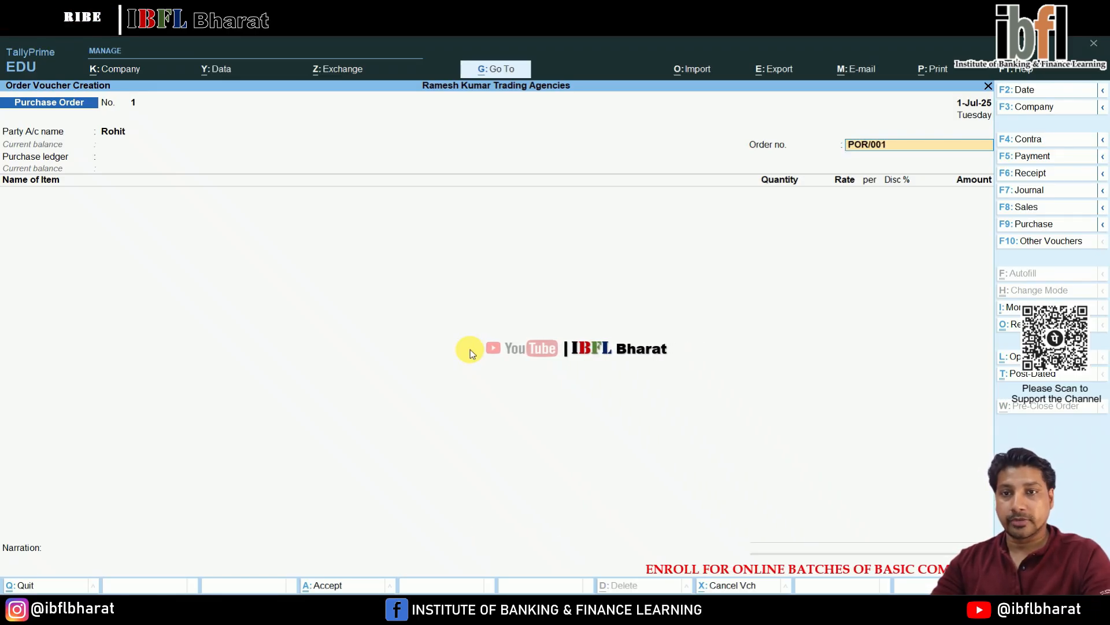
pyautogui.press('Return')
# - Choose Purchases as the purchase ledger and add Watches as the order item
pyautogui.press('Return')
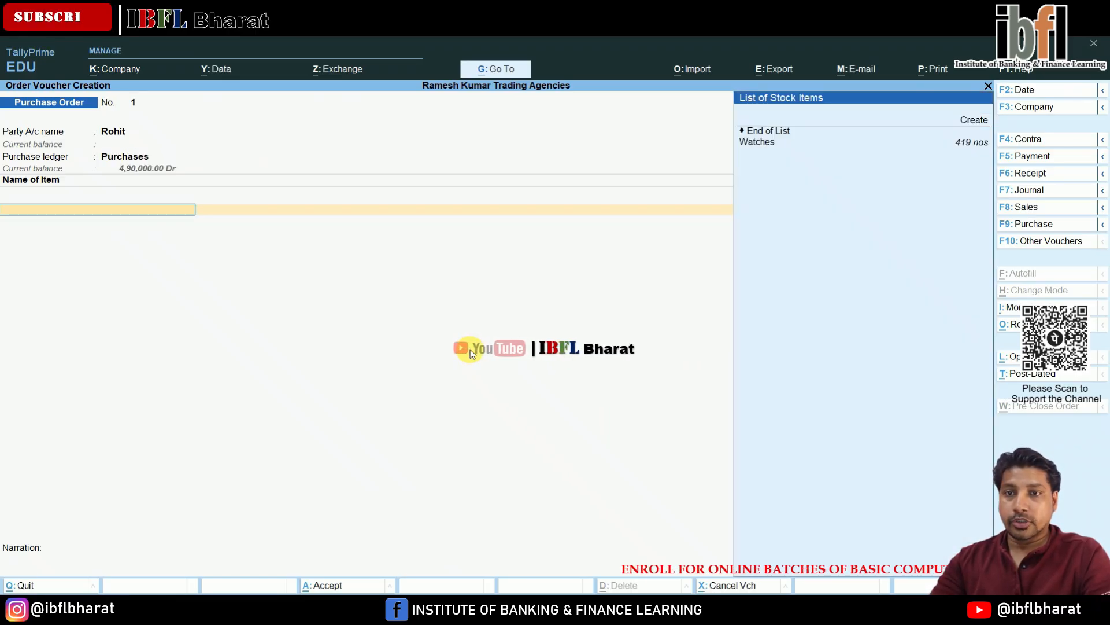
pyautogui.press('Down')
pyautogui.press('Return')
pyautogui.press('Return')
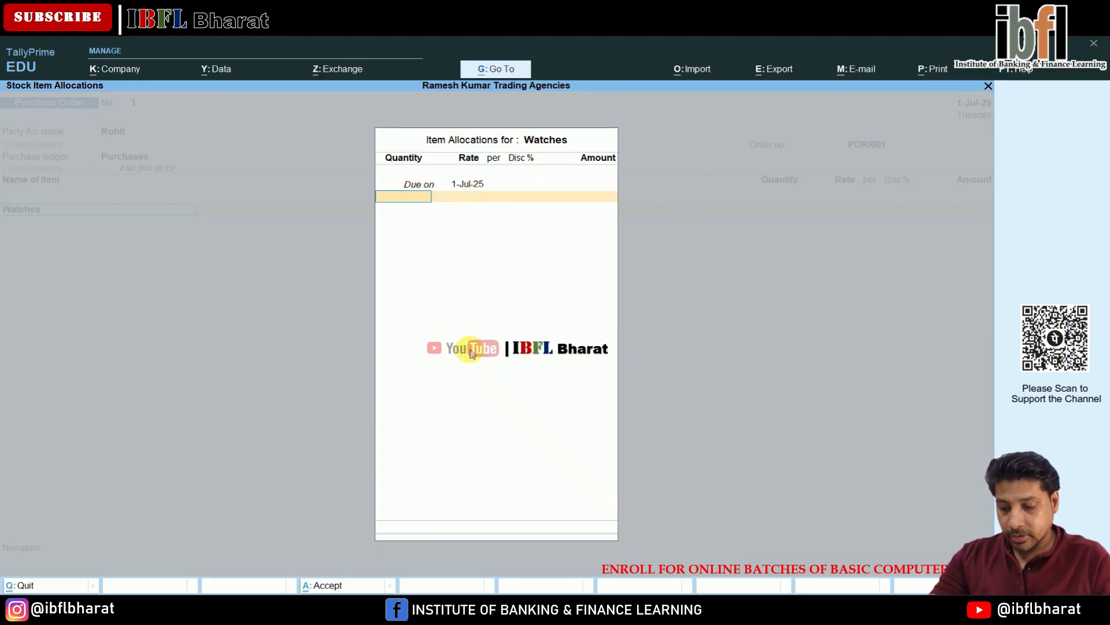
# - Enter 500 nos of Watches due on 1-Jul-25 with an amount of 5,00,000
pyautogui.write('500')
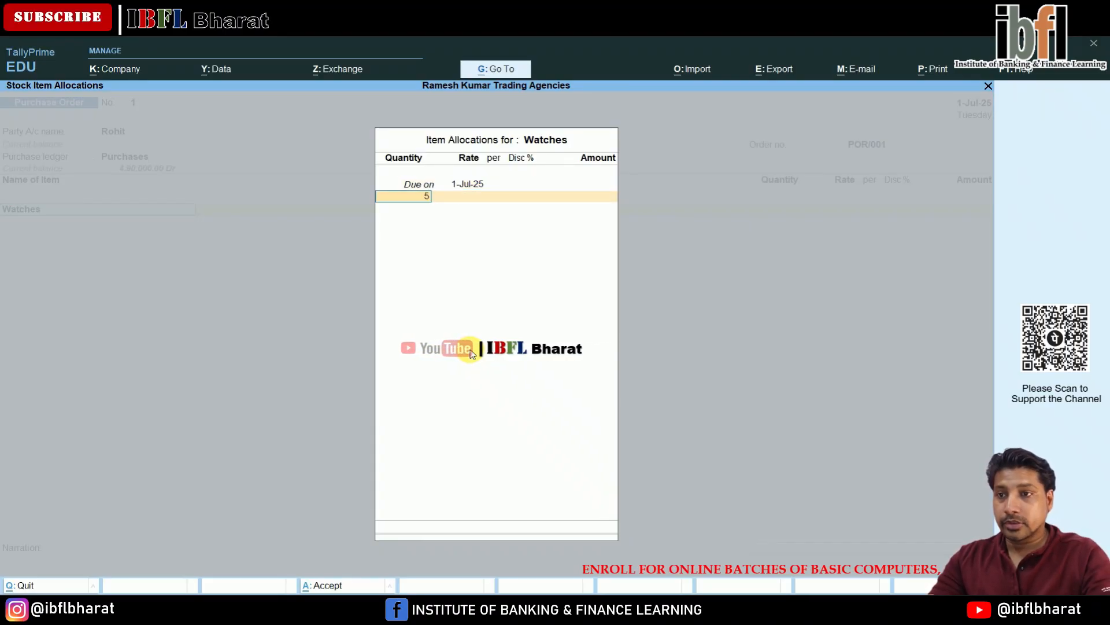
pyautogui.press('Return')
pyautogui.press('Return')
pyautogui.press('Return')
pyautogui.press('Return')
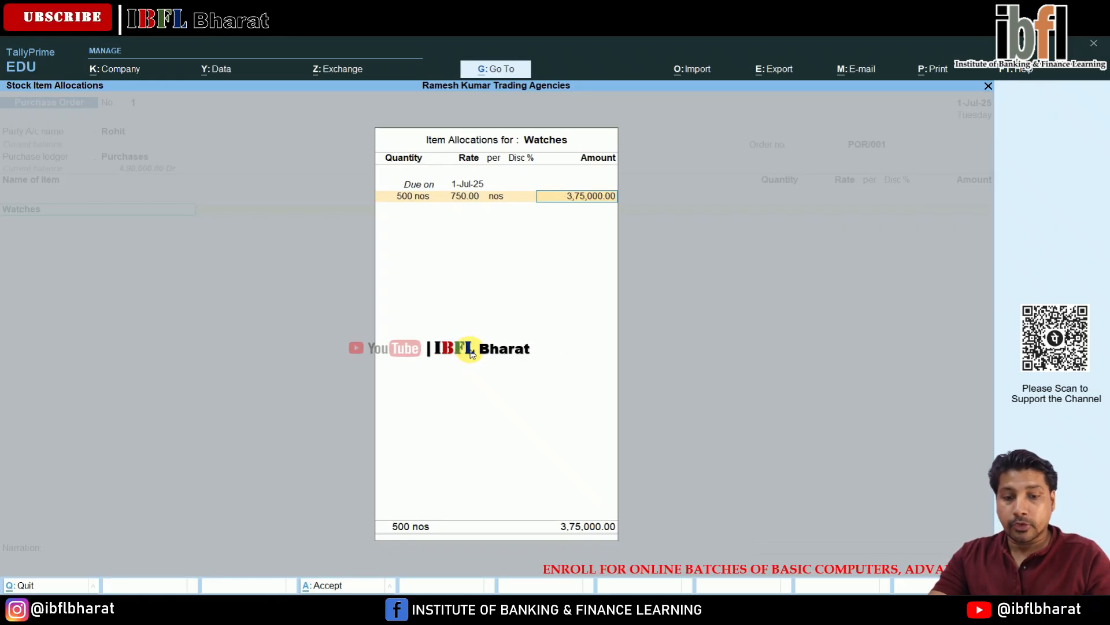
pyautogui.write('500000')
pyautogui.press('Return')
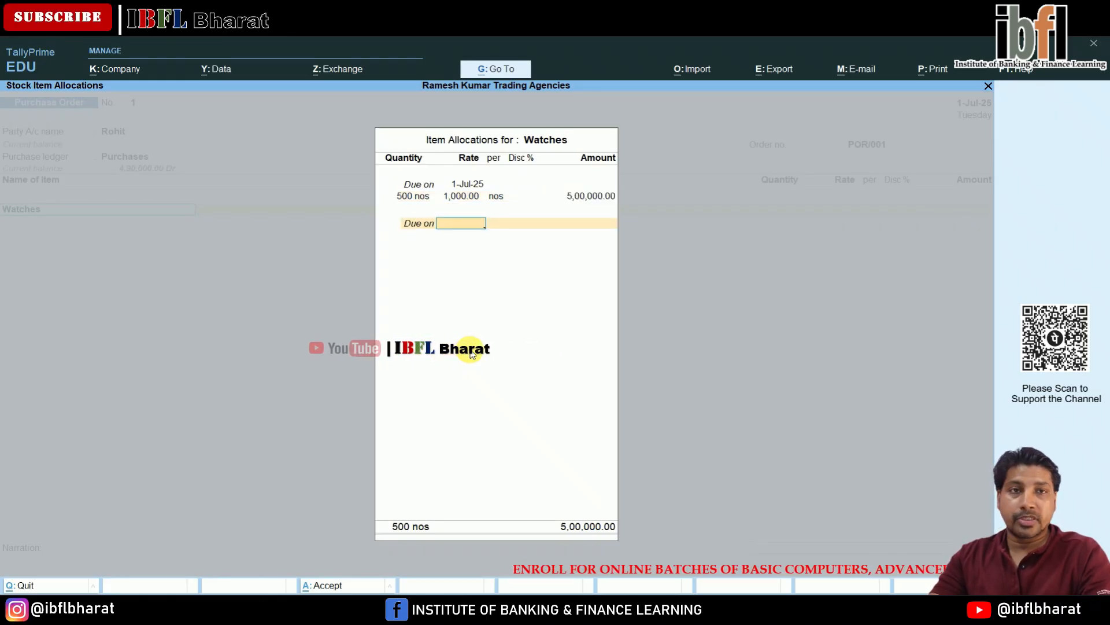
# - Close the item allocation and accept the purchase order voucher
pyautogui.press('Return')
pyautogui.press('Return')
pyautogui.press('Return')
pyautogui.press('Return')
pyautogui.press('Return')
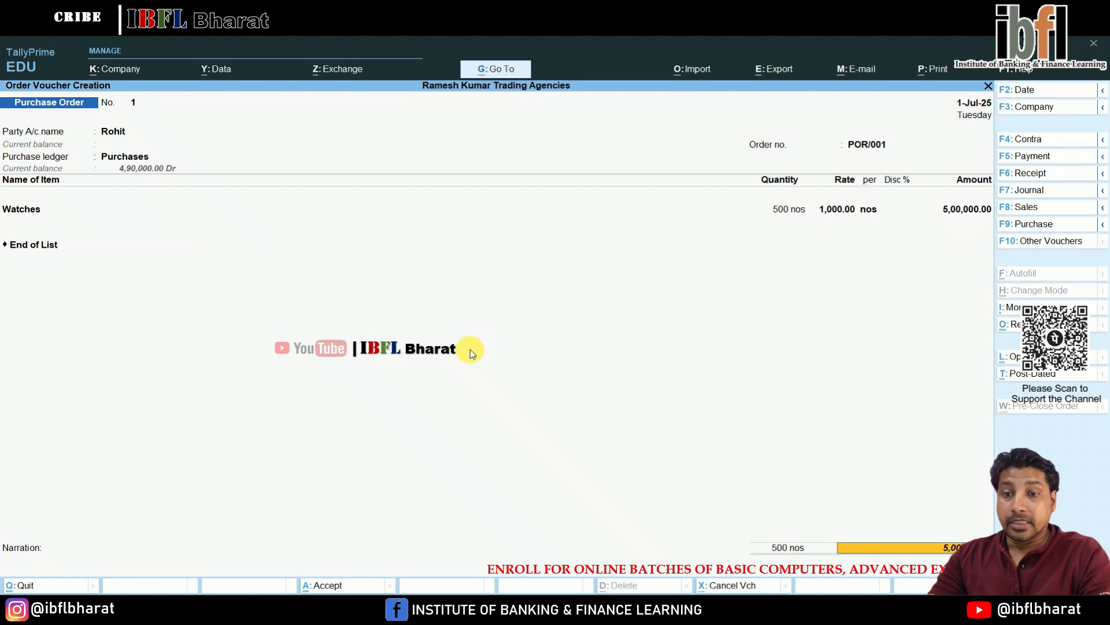
pyautogui.press('Return')
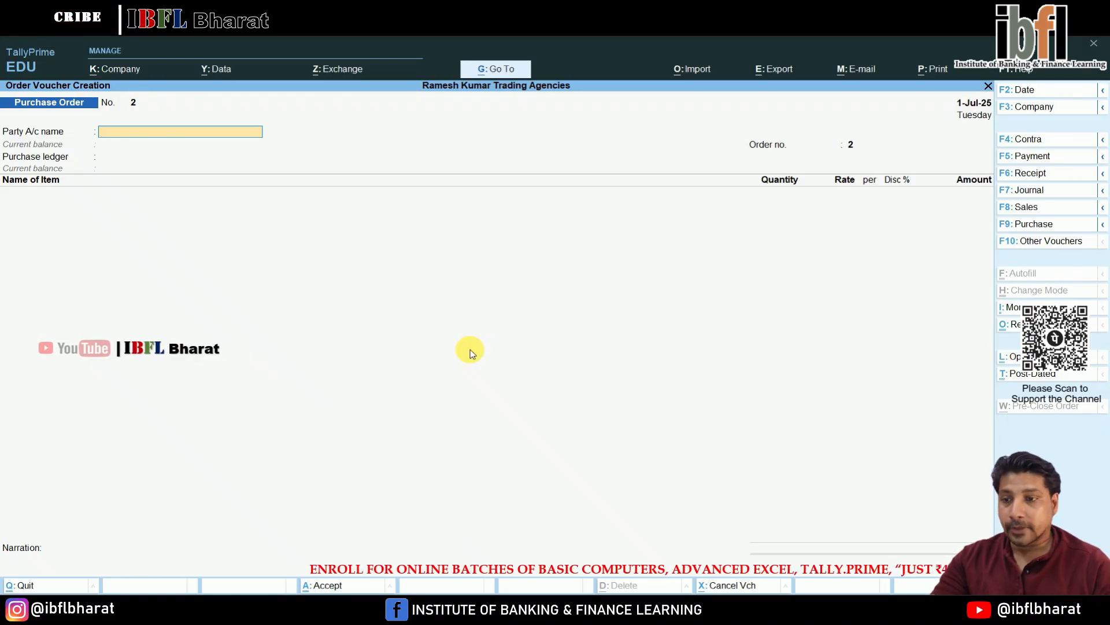
# - Open the Stock Summary report to review the Watches stock, then go back to voucher entry
pyautogui.press('Escape')
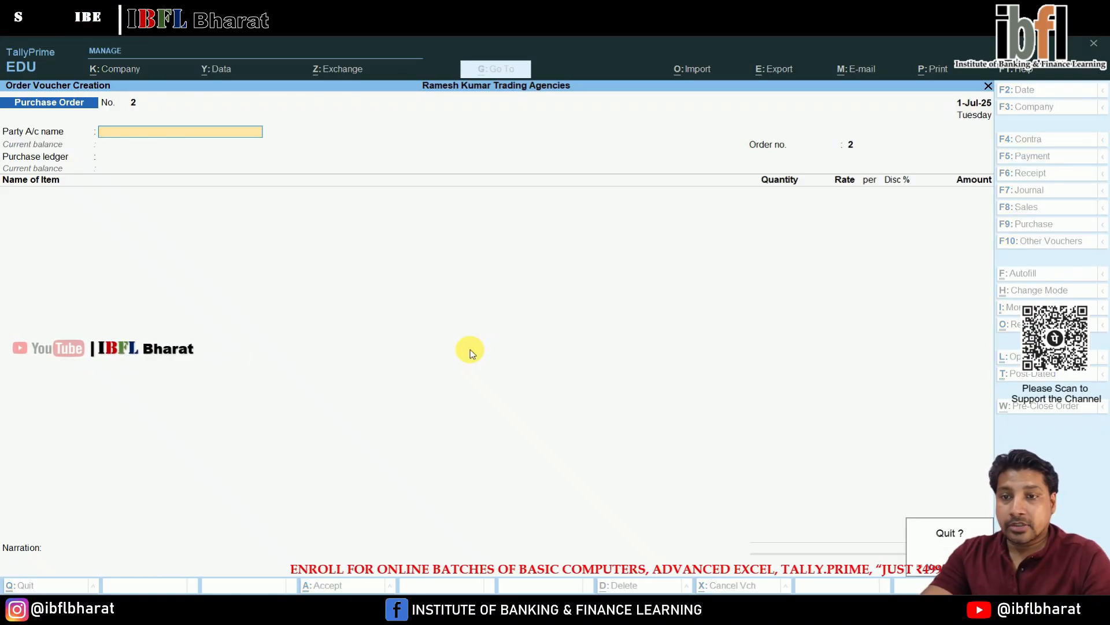
pyautogui.press('Return')
pyautogui.press('Down')
pyautogui.press('Down')
pyautogui.press('Down')
pyautogui.press('Down')
pyautogui.press('Down')
pyautogui.press('Return')
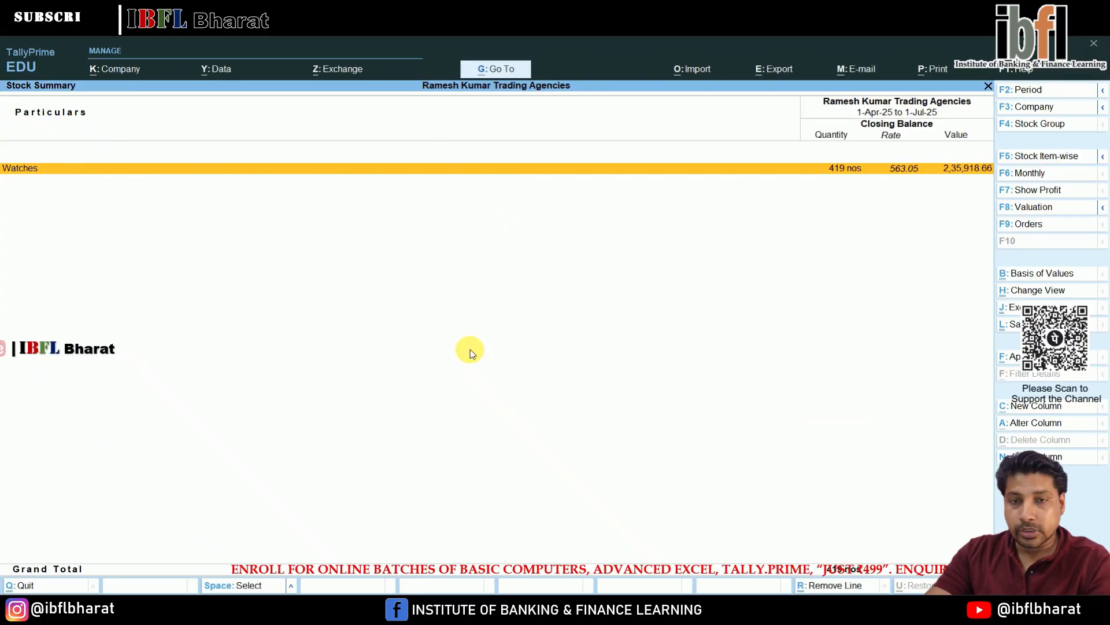
pyautogui.press('Escape')
pyautogui.press('Escape')
pyautogui.press('Escape')
pyautogui.press('Down')
pyautogui.press('Down')
pyautogui.press('Down')
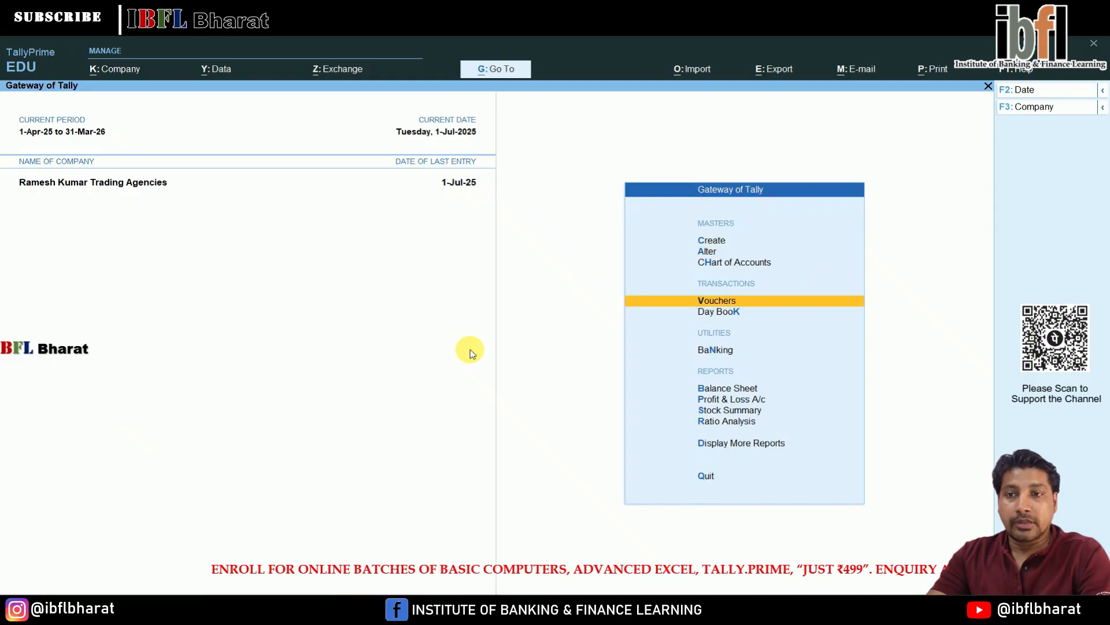
pyautogui.press('Return')
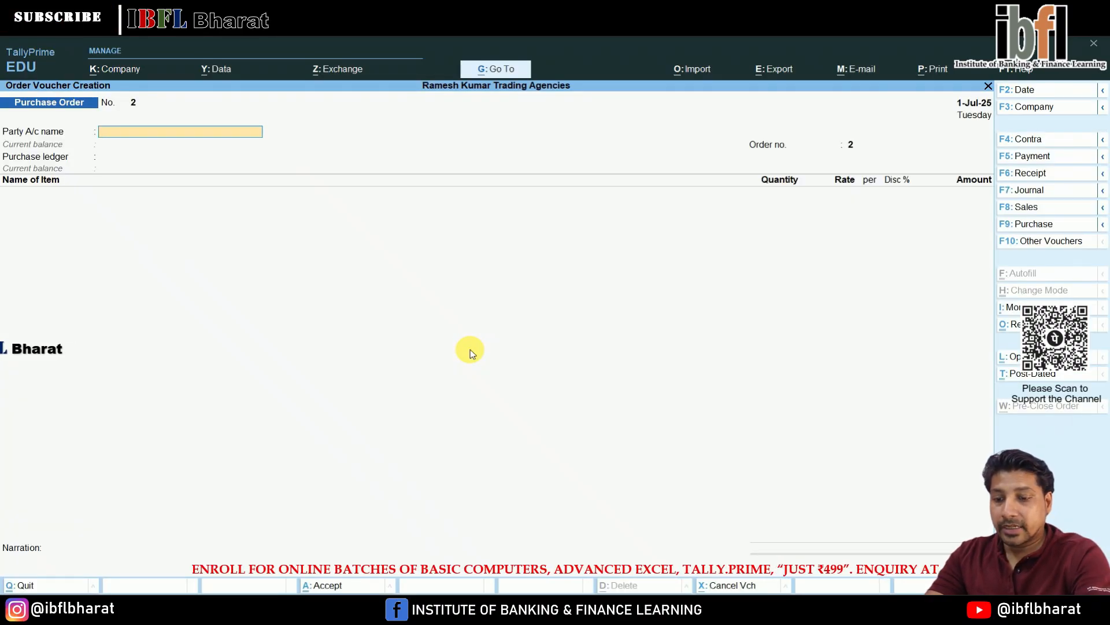
# - Switch the voucher type to Delivery Note from the inactive voucher types
pyautogui.press('F10')
pyautogui.press('Up')
pyautogui.press('Up')
pyautogui.press('Up')
pyautogui.press('Up')
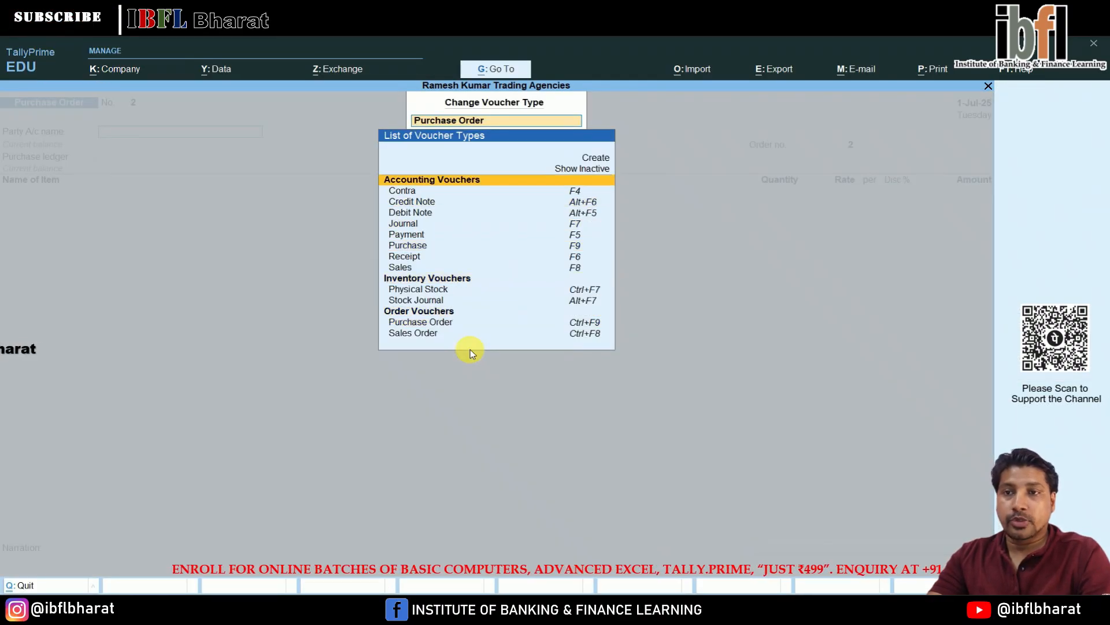
pyautogui.press('Return')
pyautogui.press('Down')
pyautogui.press('Down')
pyautogui.press('Down')
pyautogui.press('Down')
pyautogui.press('Down')
pyautogui.press('Down')
pyautogui.press('Down')
pyautogui.press('Down')
pyautogui.press('Down')
pyautogui.press('Down')
pyautogui.press('Down')
pyautogui.press('Down')
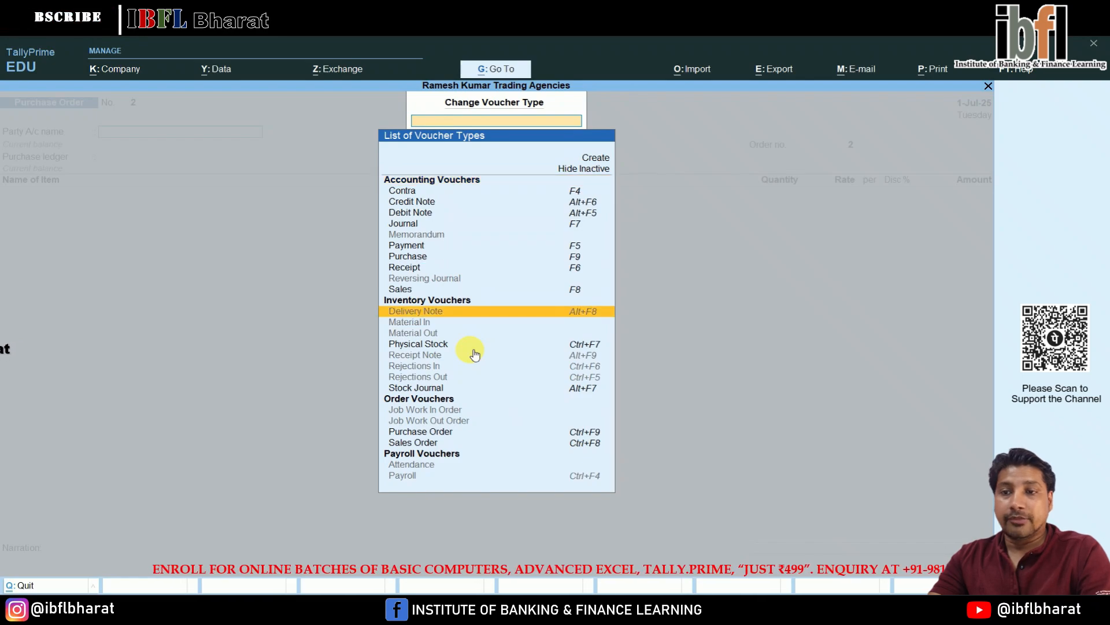
pyautogui.press('Return')
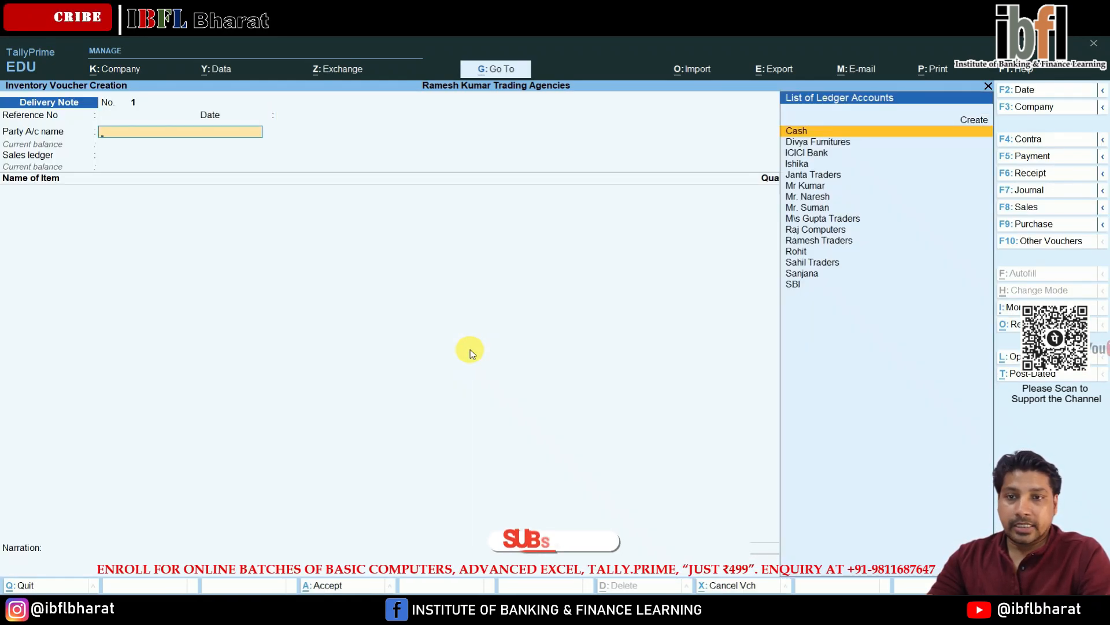
# - Select the customer's party ledger on the delivery note and link it to sales order SOS/001, accepting the order details
pyautogui.press('Down')
pyautogui.press('Down')
pyautogui.press('Down')
pyautogui.press('Down')
pyautogui.press('Down')
pyautogui.press('Down')
pyautogui.press('Down')
pyautogui.press('Down')
pyautogui.press('Down')
pyautogui.press('Down')
pyautogui.press('Down')
pyautogui.press('Down')
pyautogui.press('Down')
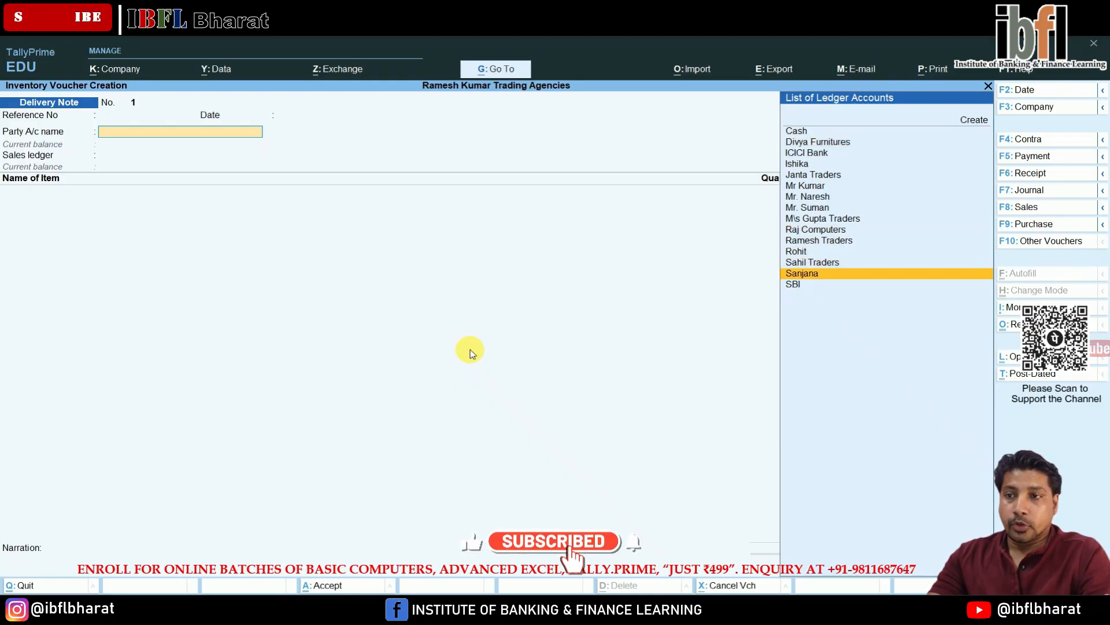
pyautogui.press('Return')
pyautogui.press('Down')
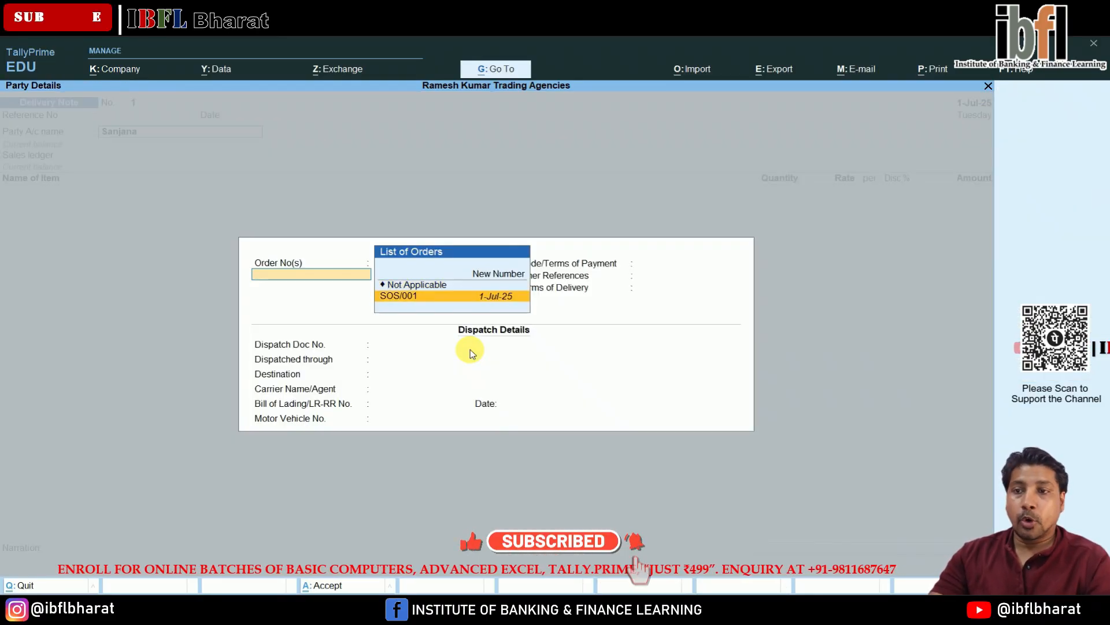
pyautogui.press('Return')
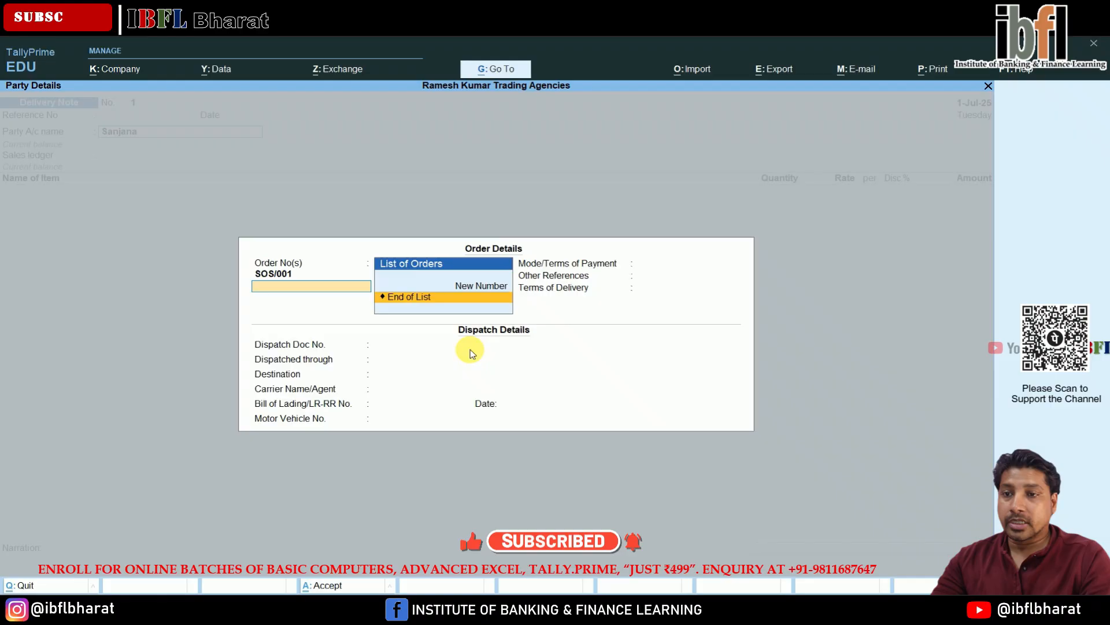
pyautogui.press('Return')
pyautogui.press('Return')
pyautogui.press('Return')
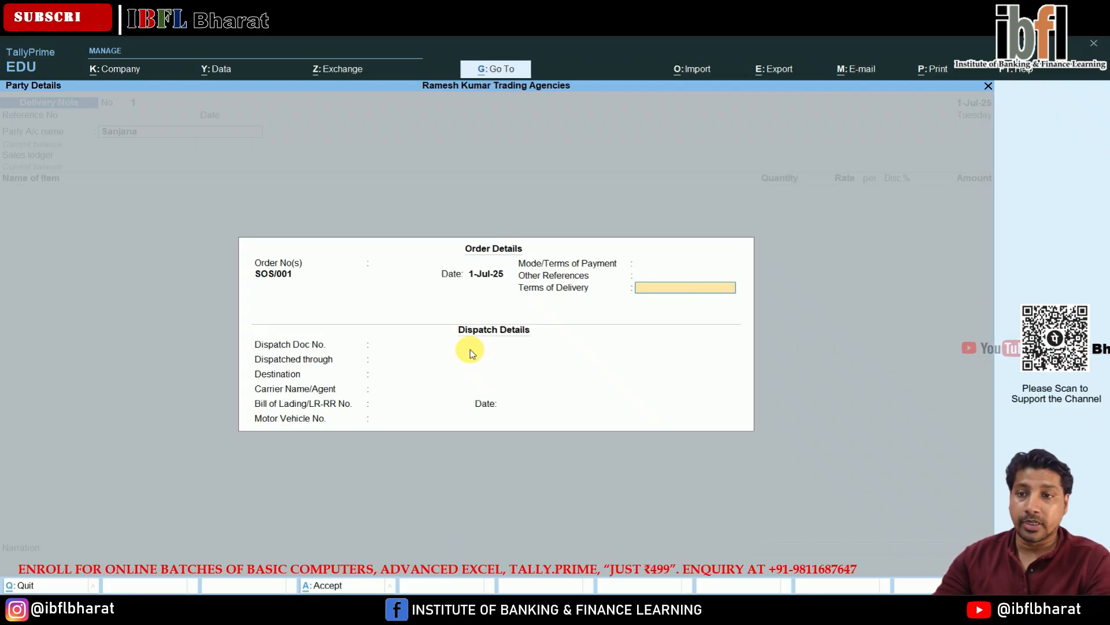
pyautogui.press('Return')
pyautogui.press('Return')
pyautogui.press('Return')
pyautogui.press('Return')
pyautogui.press('Return')
pyautogui.press('Return')
pyautogui.press('Return')
pyautogui.press('Return')
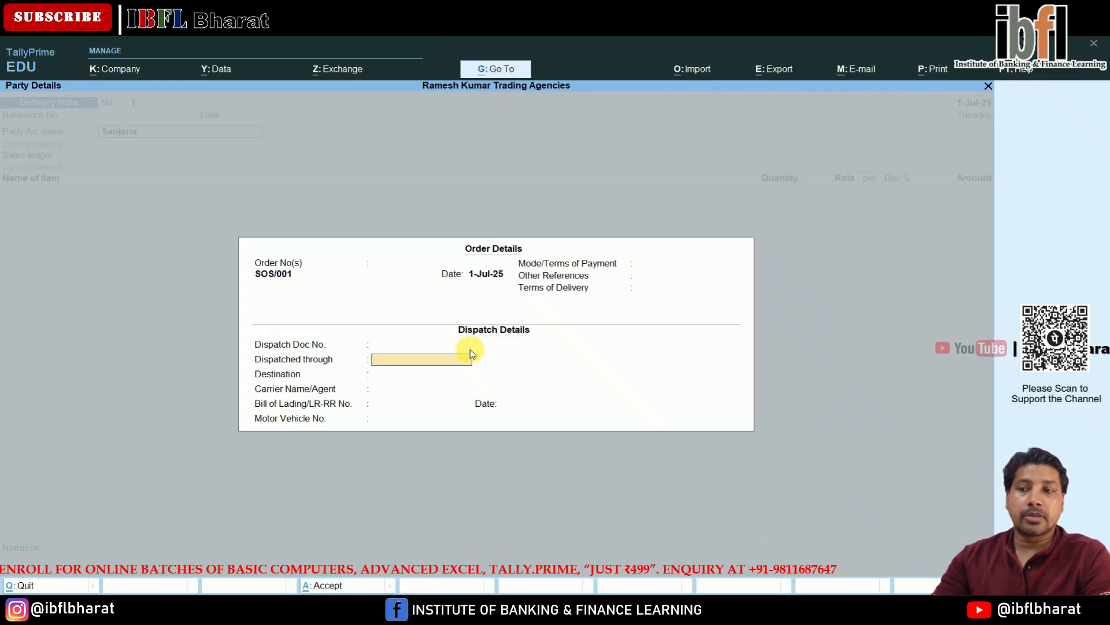
pyautogui.hotkey('ctrl', 'a')
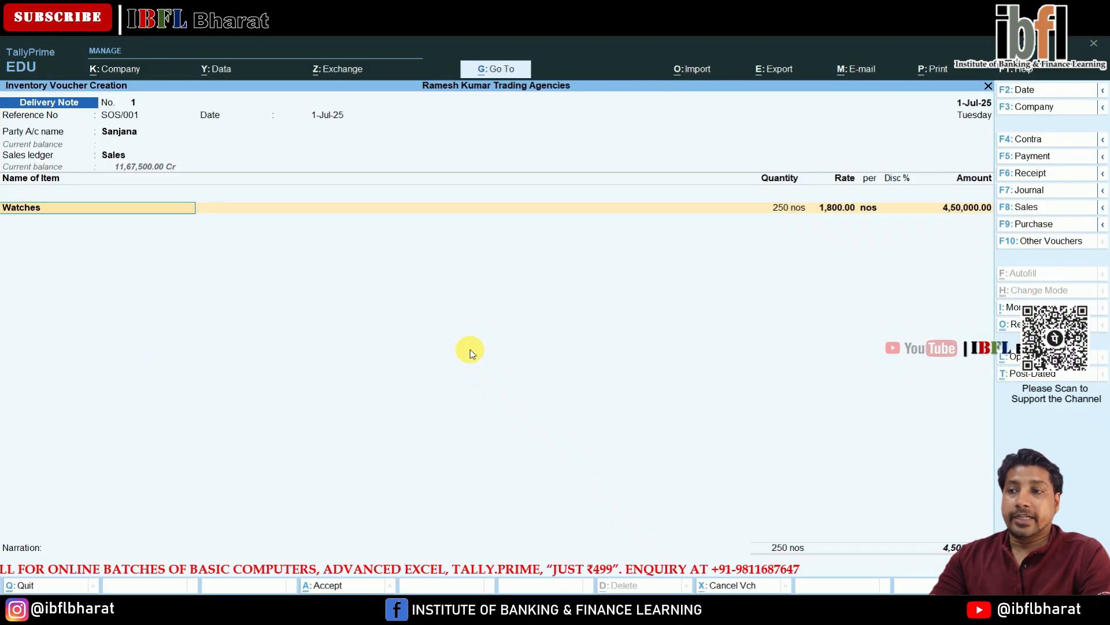
# - Allocate the Watches line to tracking number and order SOS/001 for 250 nos at 1,800.00
pyautogui.press('Return')
pyautogui.press('Down')
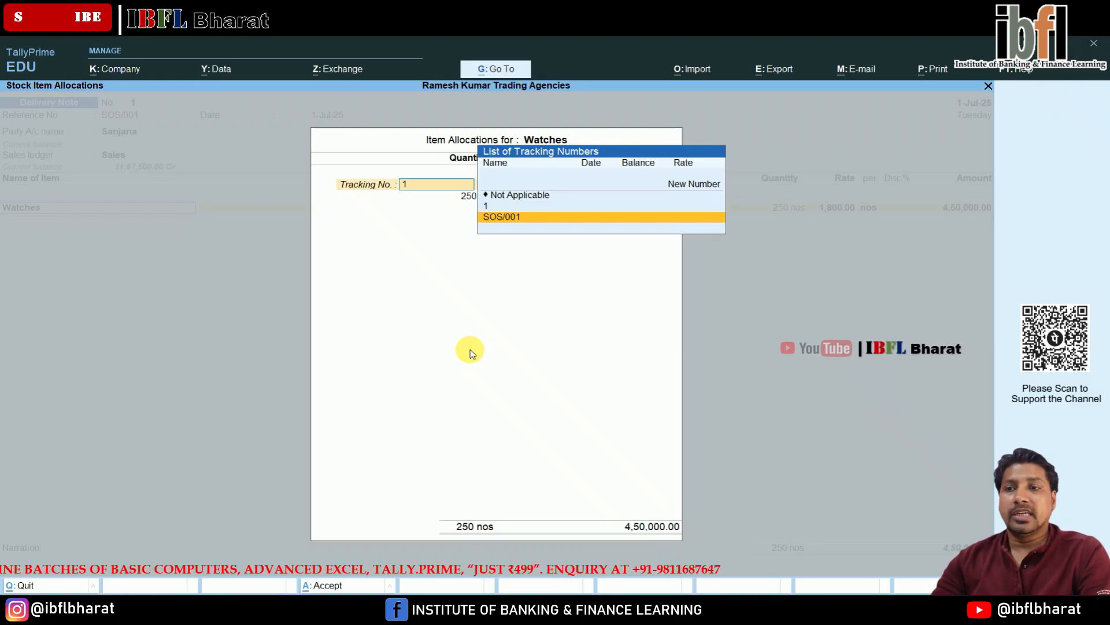
pyautogui.press('Return')
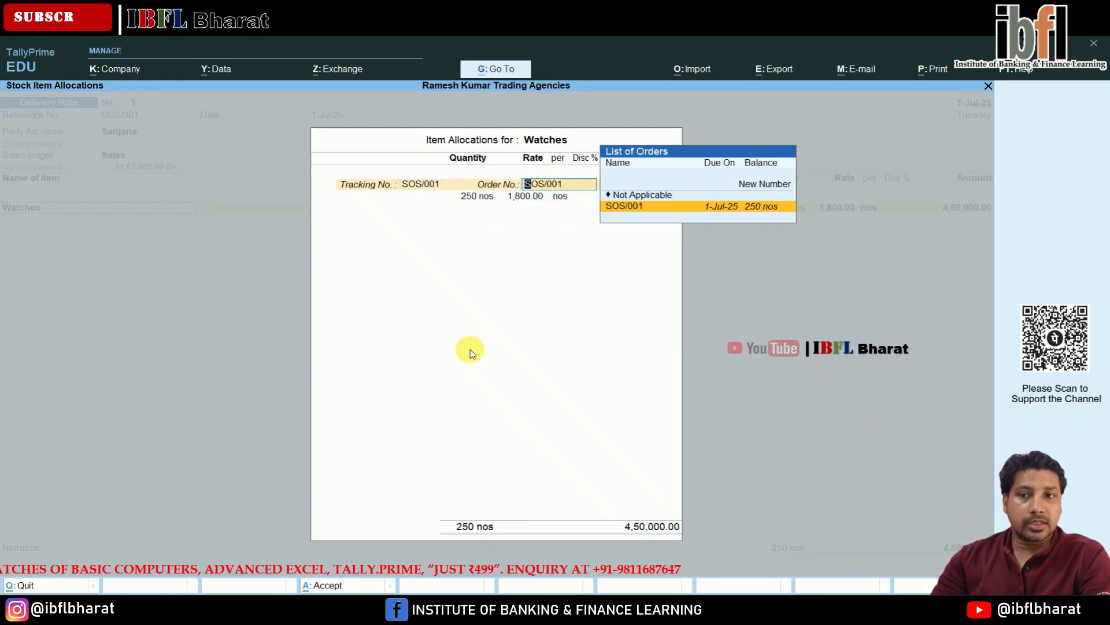
pyautogui.press('Return')
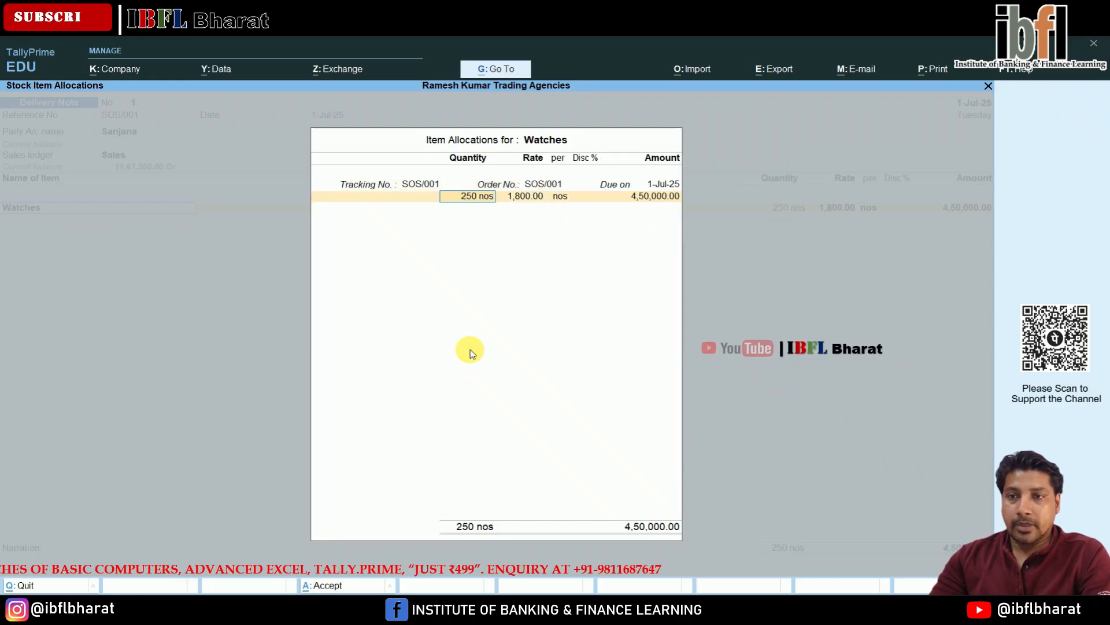
pyautogui.press('Return')
pyautogui.press('Return')
pyautogui.press('Return')
pyautogui.press('Return')
pyautogui.press('Return')
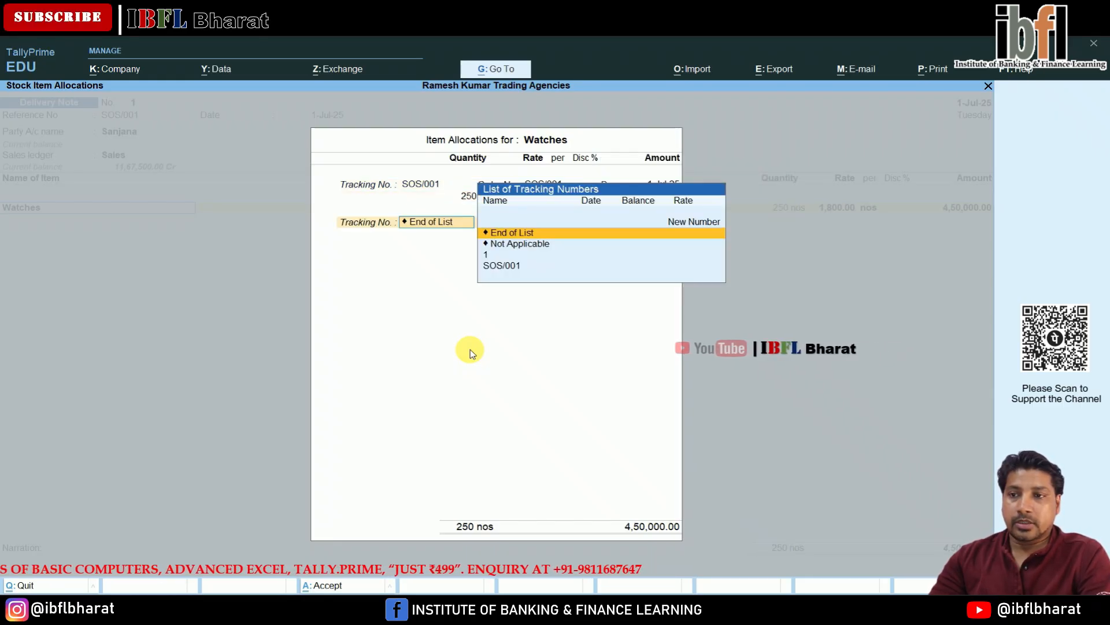
pyautogui.press('Return')
# - Close the item allocation and accept the delivery note voucher
pyautogui.press('Return')
pyautogui.press('Return')
pyautogui.press('Return')
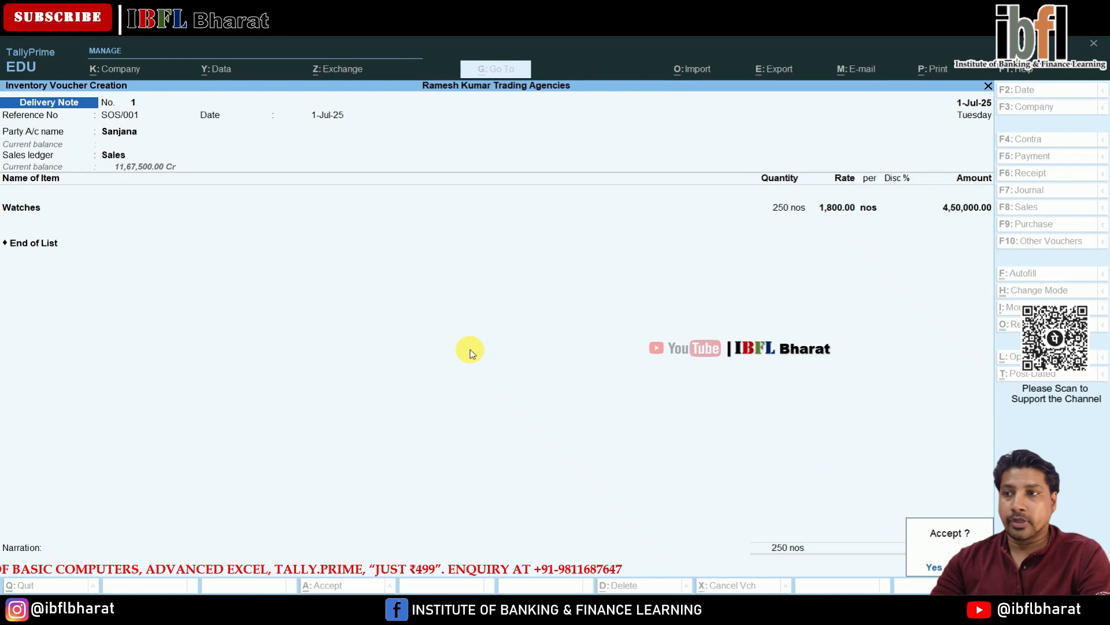
pyautogui.press('Return')
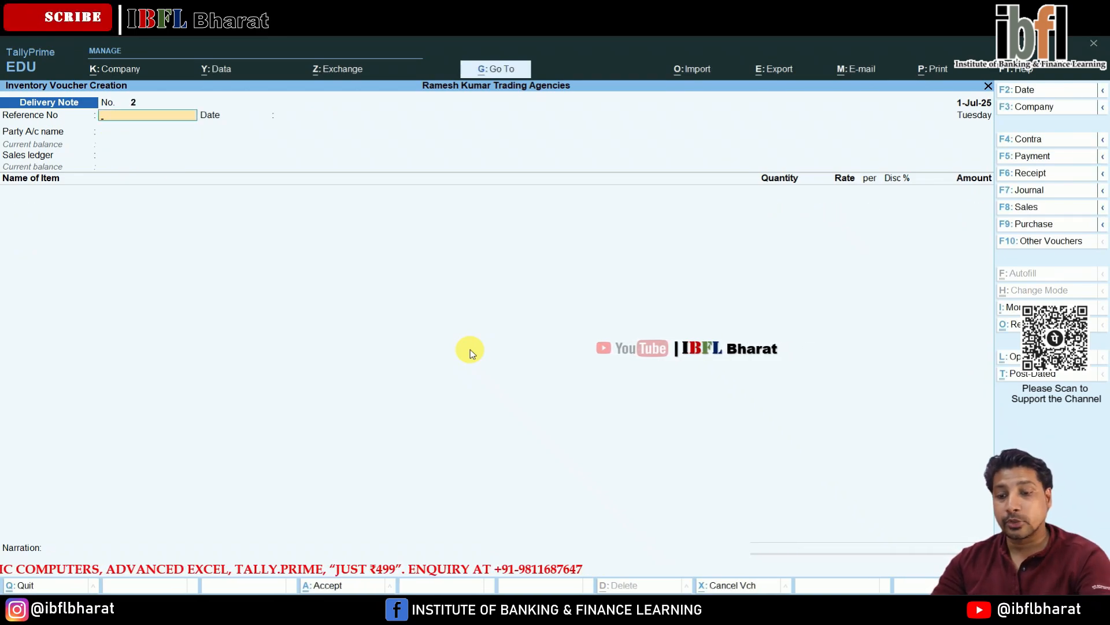
# - Switch the voucher type to Receipt Note from the inactive voucher types, activating it
pyautogui.press('F10')
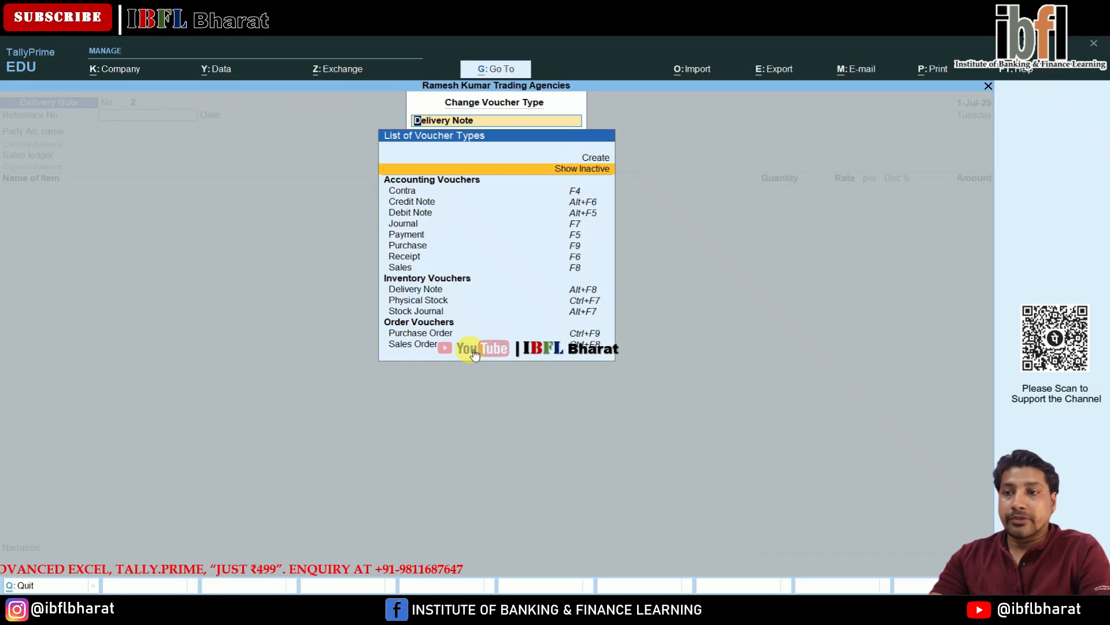
pyautogui.press('Down')
pyautogui.press('Up')
pyautogui.press('Return')
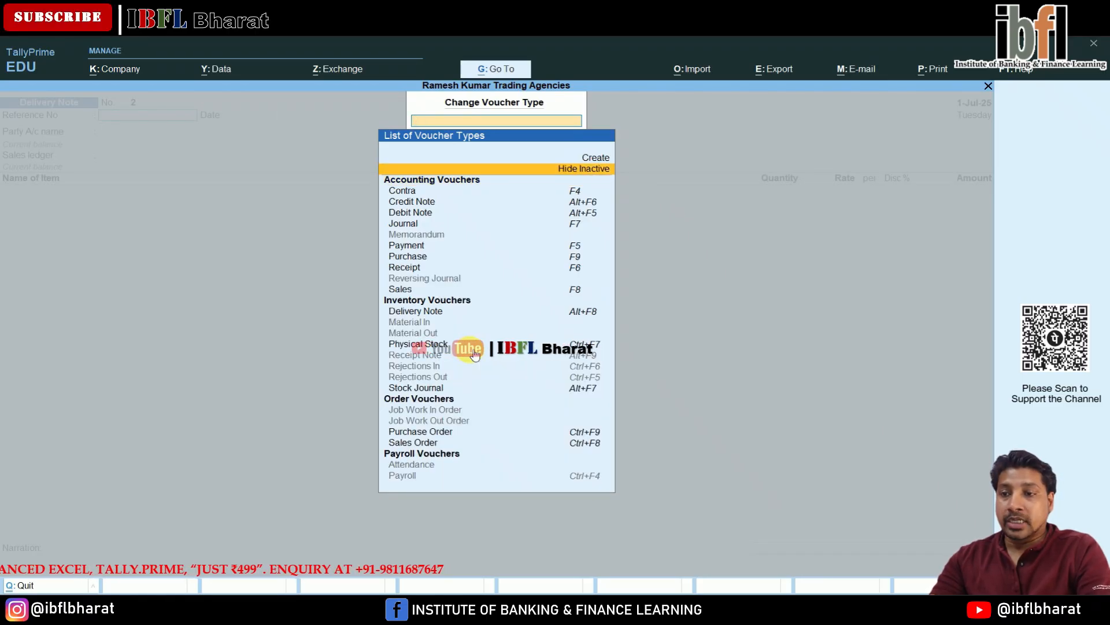
pyautogui.press('Down')
pyautogui.press('Down')
pyautogui.press('Down')
pyautogui.press('Down')
pyautogui.press('Down')
pyautogui.press('Down')
pyautogui.press('Down')
pyautogui.press('Down')
pyautogui.press('Down')
pyautogui.press('Down')
pyautogui.press('Down')
pyautogui.press('Down')
pyautogui.press('Down')
pyautogui.press('Down')
pyautogui.press('Down')
pyautogui.press('Down')
pyautogui.press('Down')
pyautogui.press('Return')
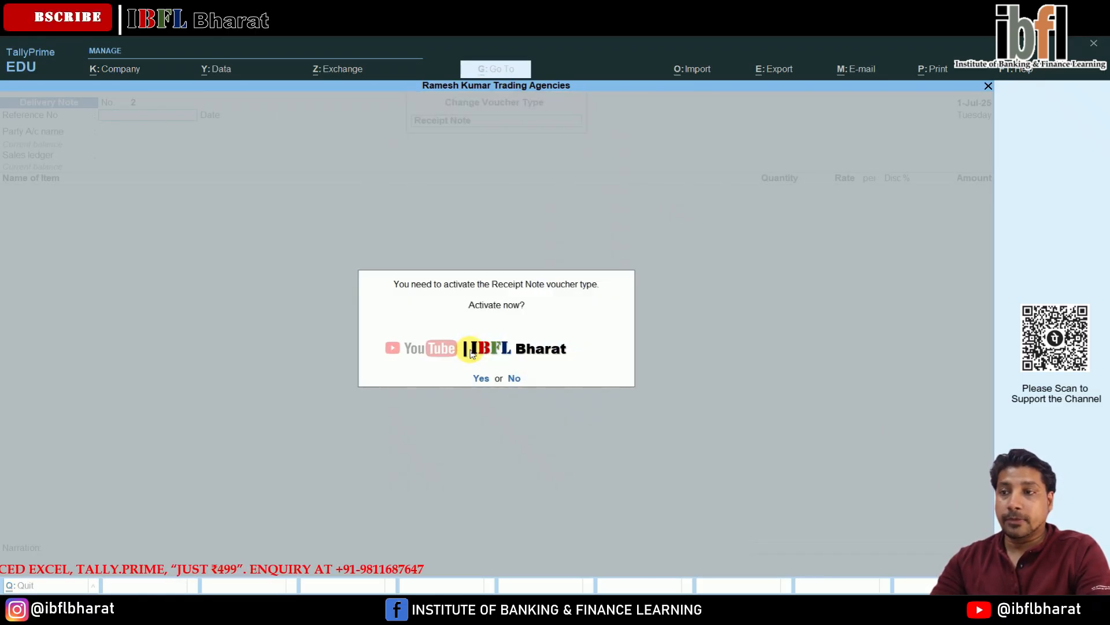
pyautogui.press('y')
pyautogui.press('Return')
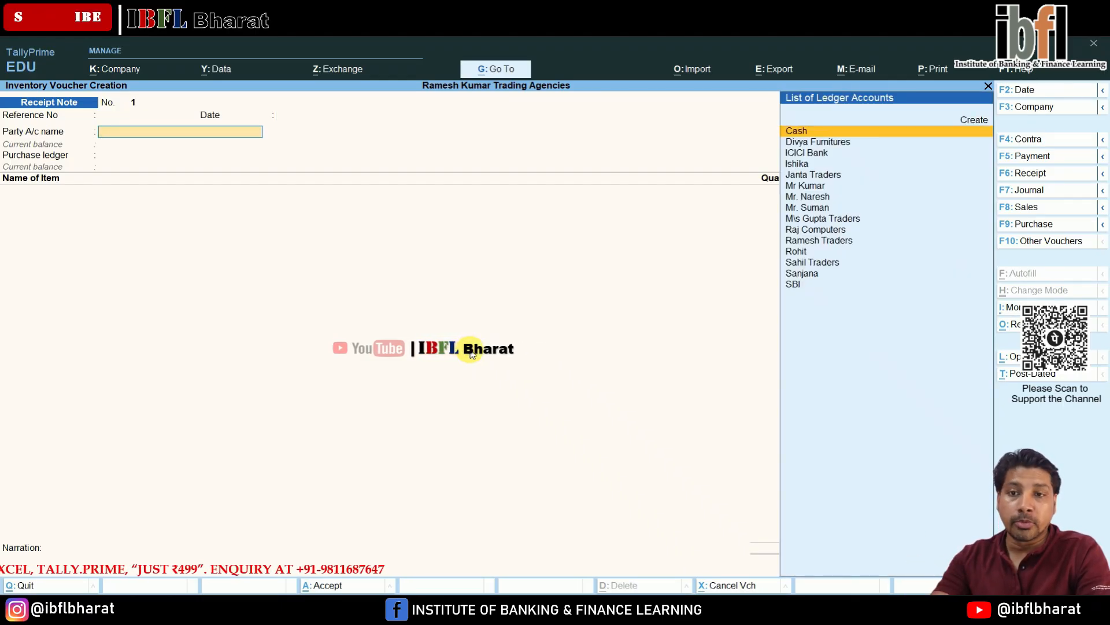
# - Select the supplier's party ledger on the receipt note and link it to purchase order POR/001
pyautogui.press('Down')
pyautogui.press('Down')
pyautogui.press('Down')
pyautogui.press('Down')
pyautogui.press('Down')
pyautogui.press('Down')
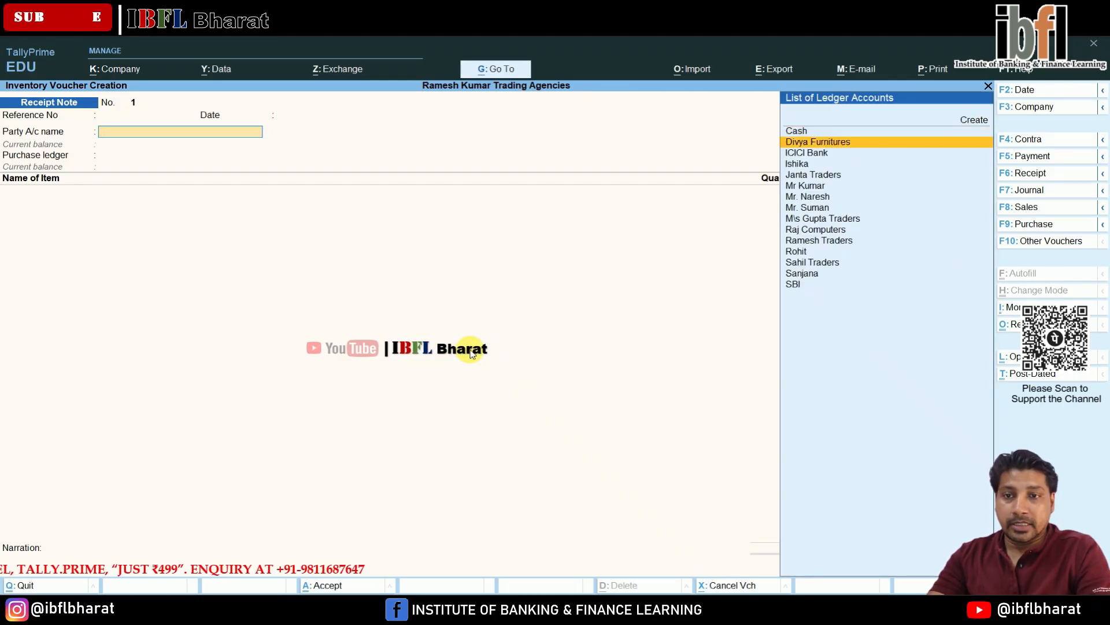
pyautogui.press('Up')
pyautogui.press('Up')
pyautogui.press('Up')
pyautogui.press('Down')
pyautogui.press('Down')
pyautogui.press('Down')
pyautogui.press('Down')
pyautogui.press('Down')
pyautogui.press('Down')
pyautogui.press('Down')
pyautogui.press('Down')
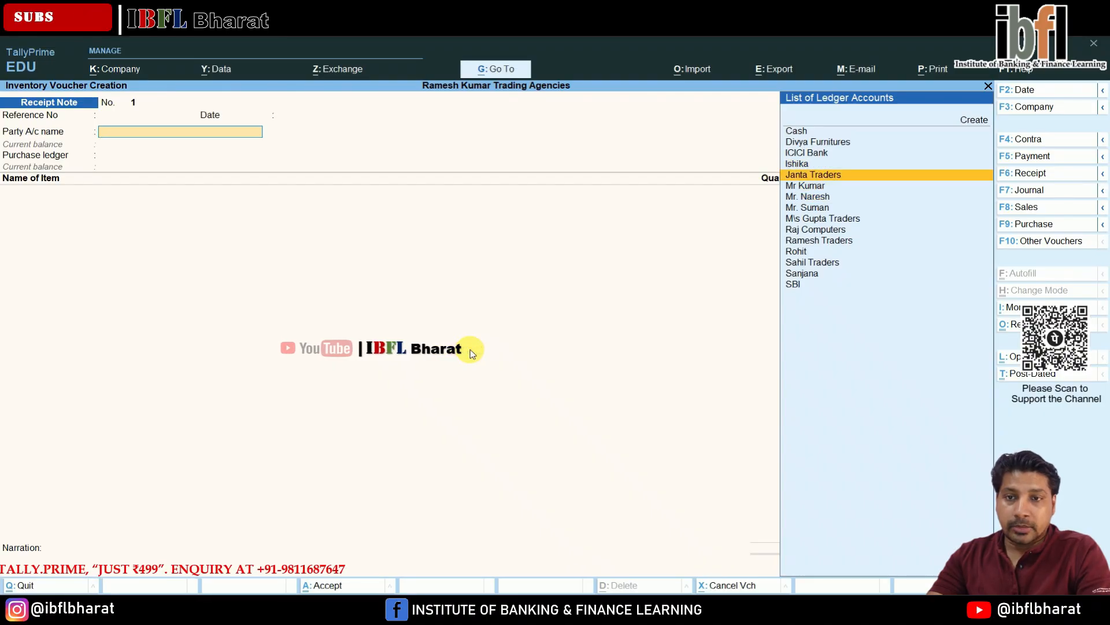
pyautogui.press('Return')
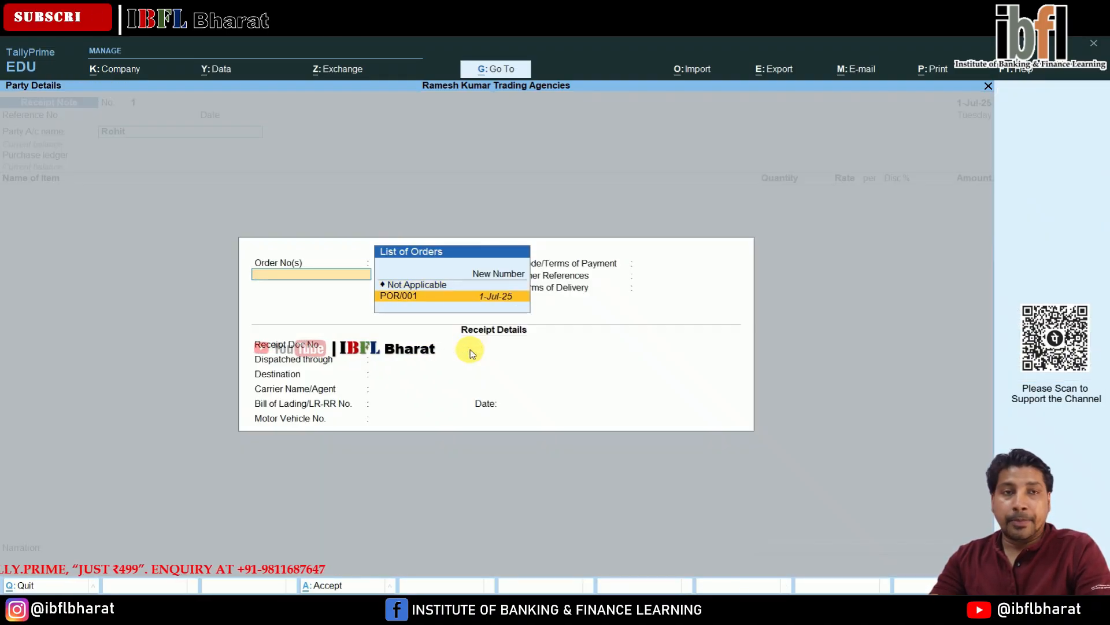
pyautogui.press('Return')
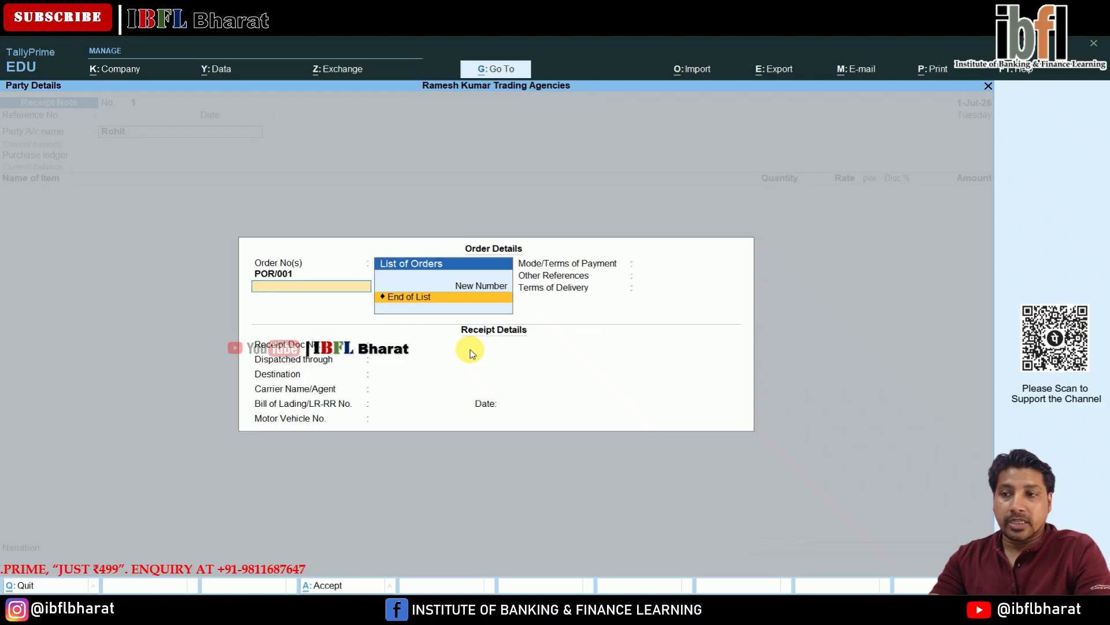
pyautogui.press('Return')
pyautogui.press('Return')
pyautogui.press('Return')
pyautogui.press('Return')
pyautogui.press('Return')
pyautogui.press('Return')
pyautogui.press('Return')
pyautogui.press('Return')
# - Bring in 500 nos of Watches at 1,000.00 from order POR/001 and submit the receipt note for acceptance
pyautogui.press('Return')
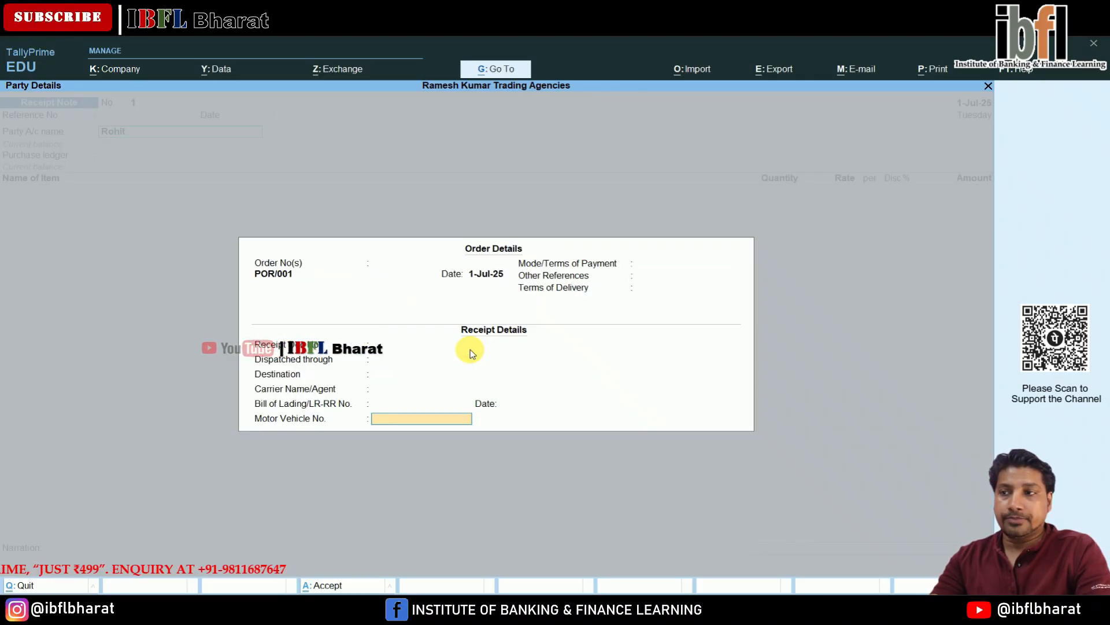
pyautogui.press('Return')
pyautogui.press('Return')
pyautogui.press('Return')
pyautogui.press('Return')
pyautogui.press('Return')
pyautogui.press('Return')
pyautogui.press('Return')
pyautogui.press('Return')
pyautogui.press('Return')
pyautogui.press('Return')
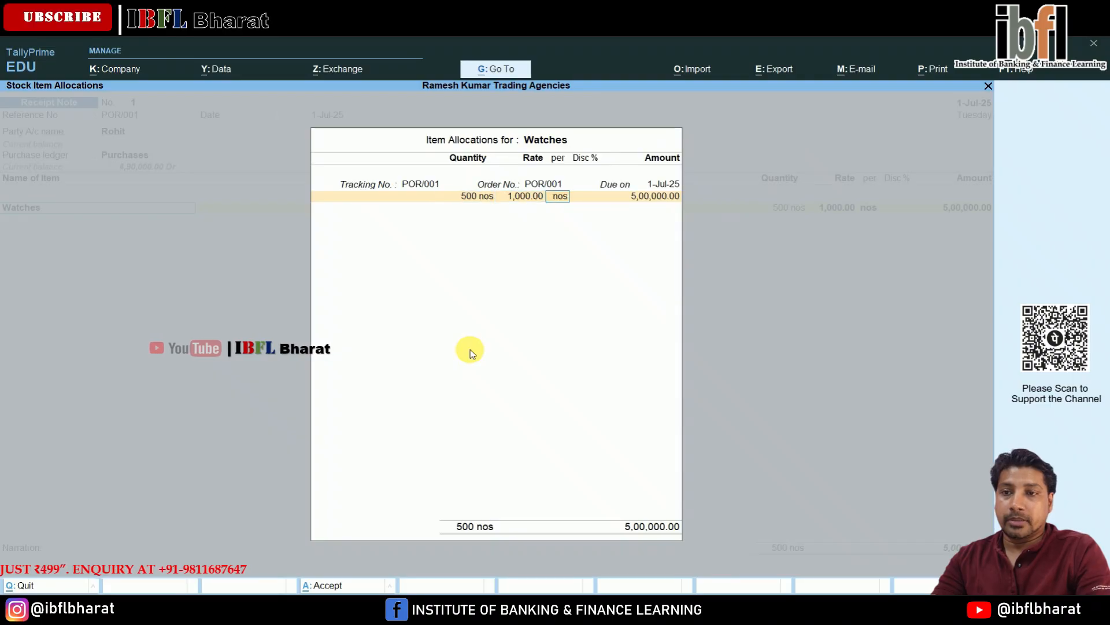
pyautogui.press('Return')
pyautogui.press('Return')
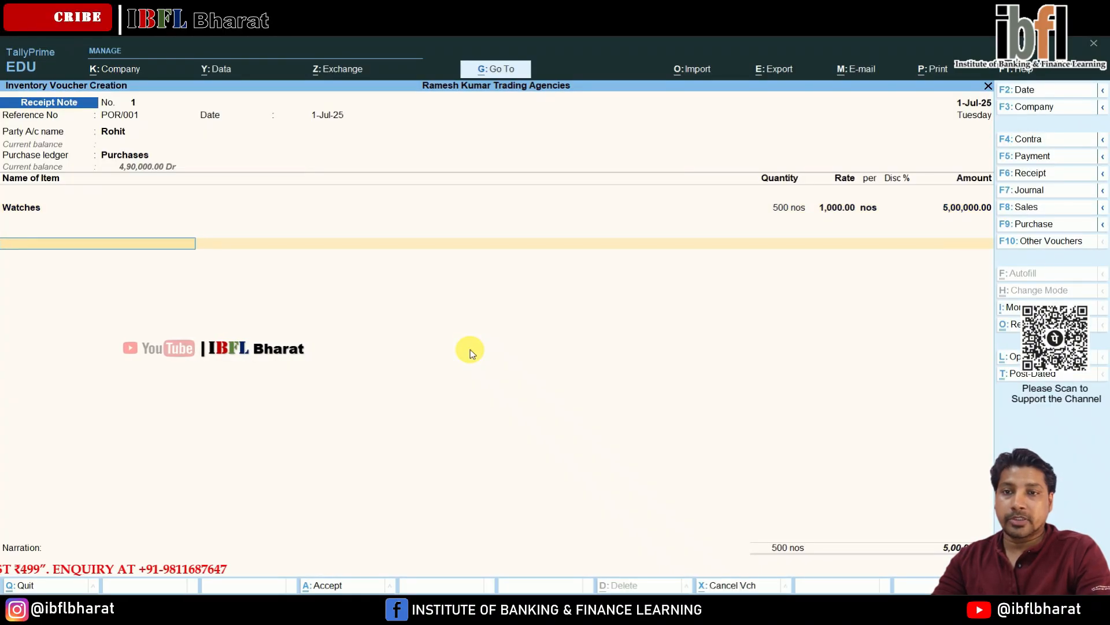
pyautogui.press('Return')
pyautogui.press('Return')
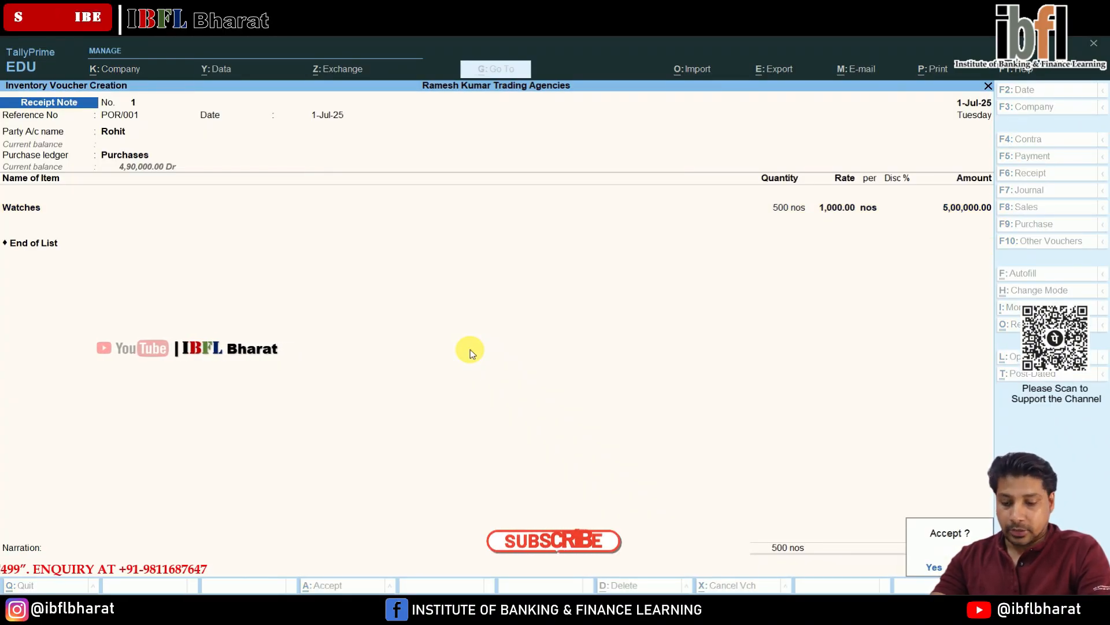
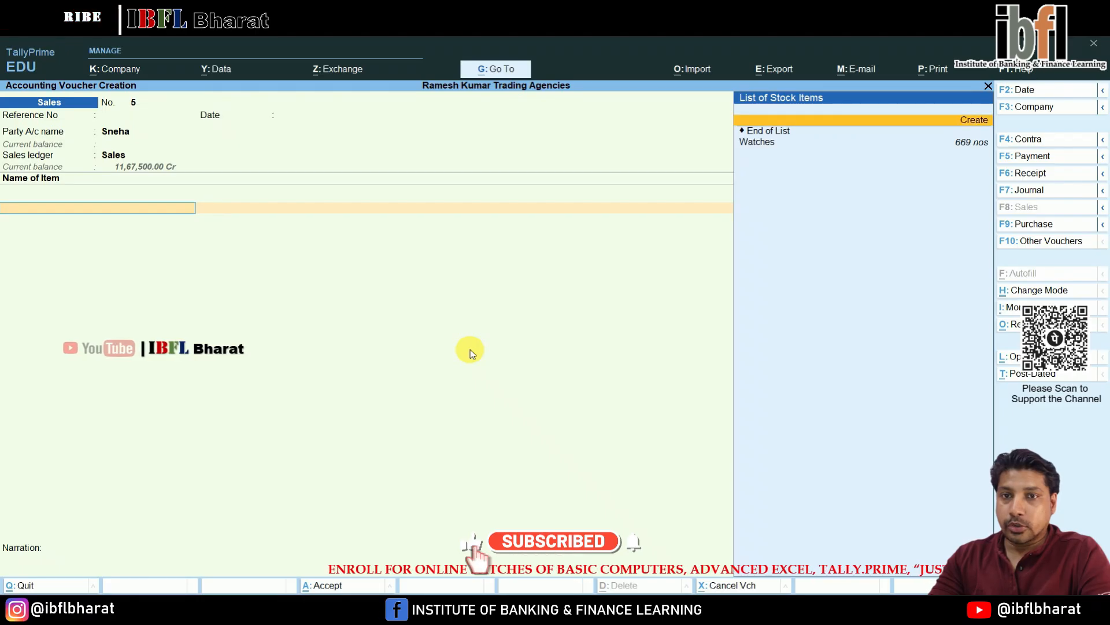
# - Add Watches to the sales voucher for Sneha with tracking and order numbers Not Applicable and a quantity of 25 nos
pyautogui.press('Down')
pyautogui.press('Return')
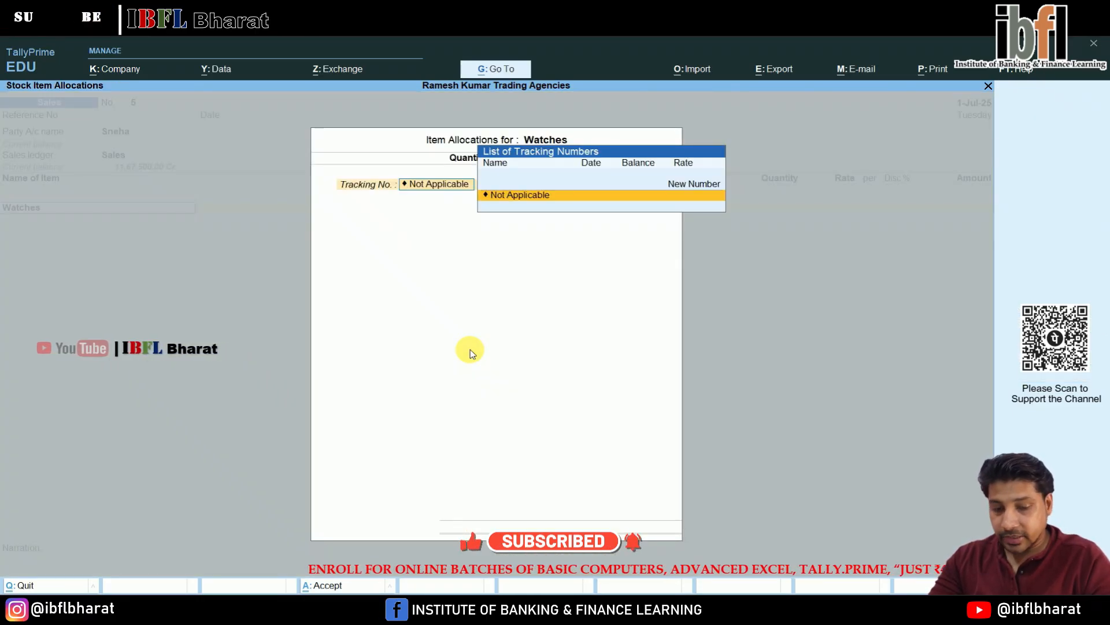
pyautogui.press('Return')
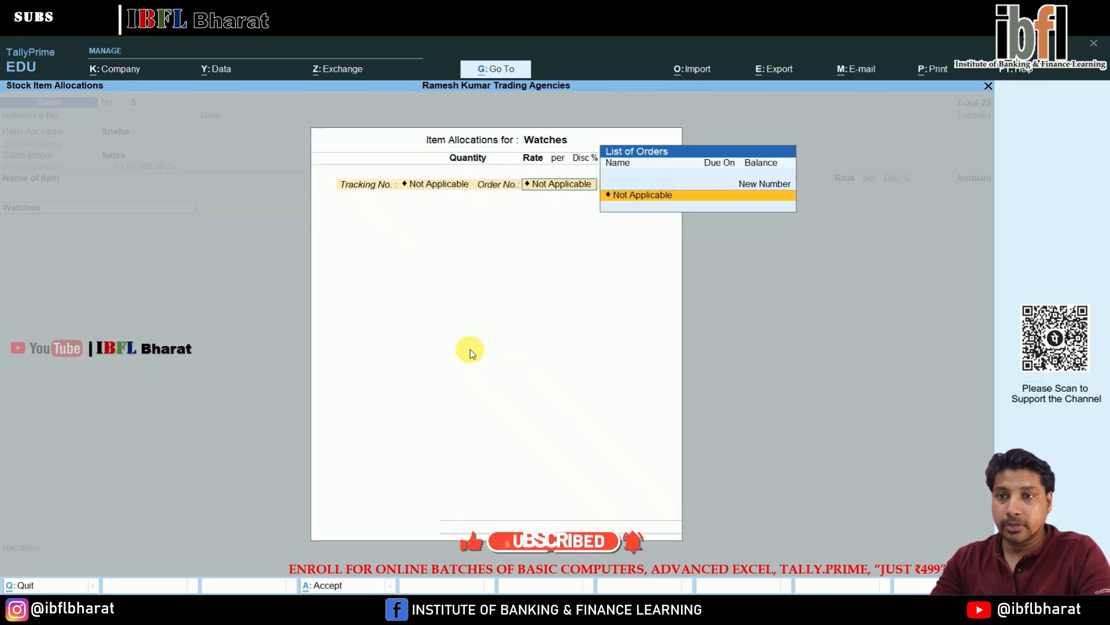
pyautogui.press('Return')
pyautogui.write('25')
pyautogui.press('Return')
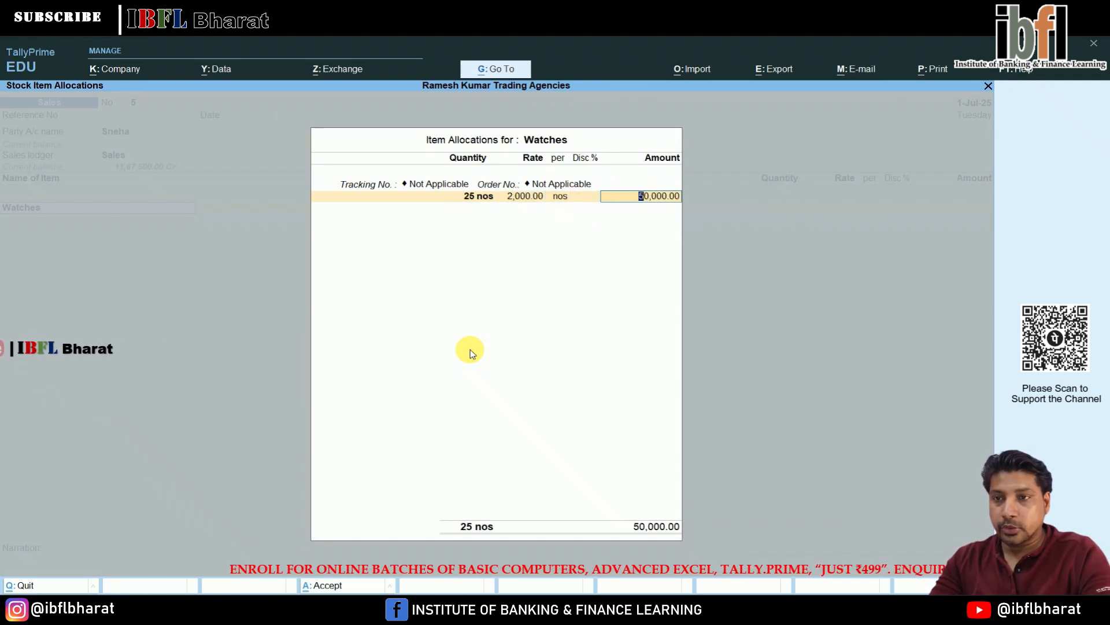
# - Close the item allocation at 2,000.00 per nos and accept the sales voucher
pyautogui.press('Return')
pyautogui.press('Return')
pyautogui.press('Return')
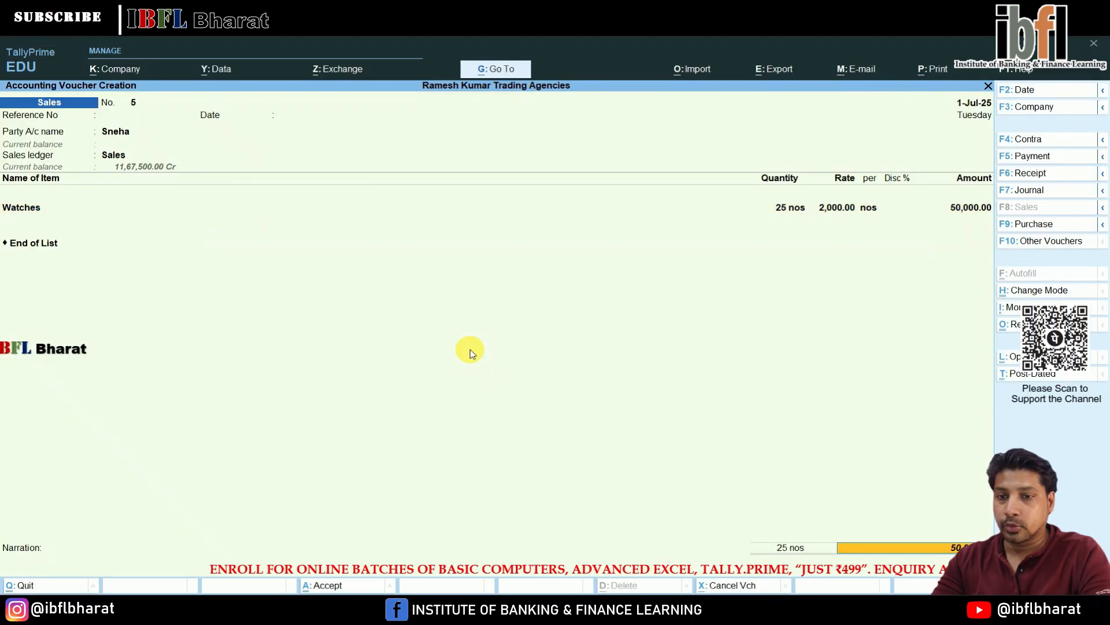
pyautogui.press('Return')
pyautogui.press('Return')
pyautogui.press('Return')
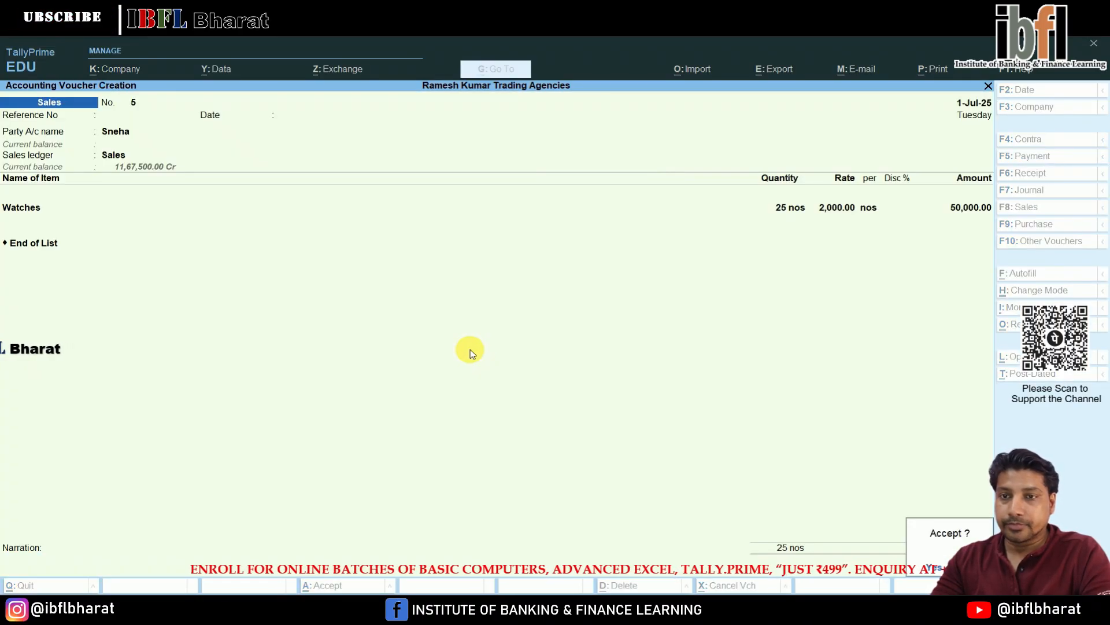
pyautogui.press('Return')
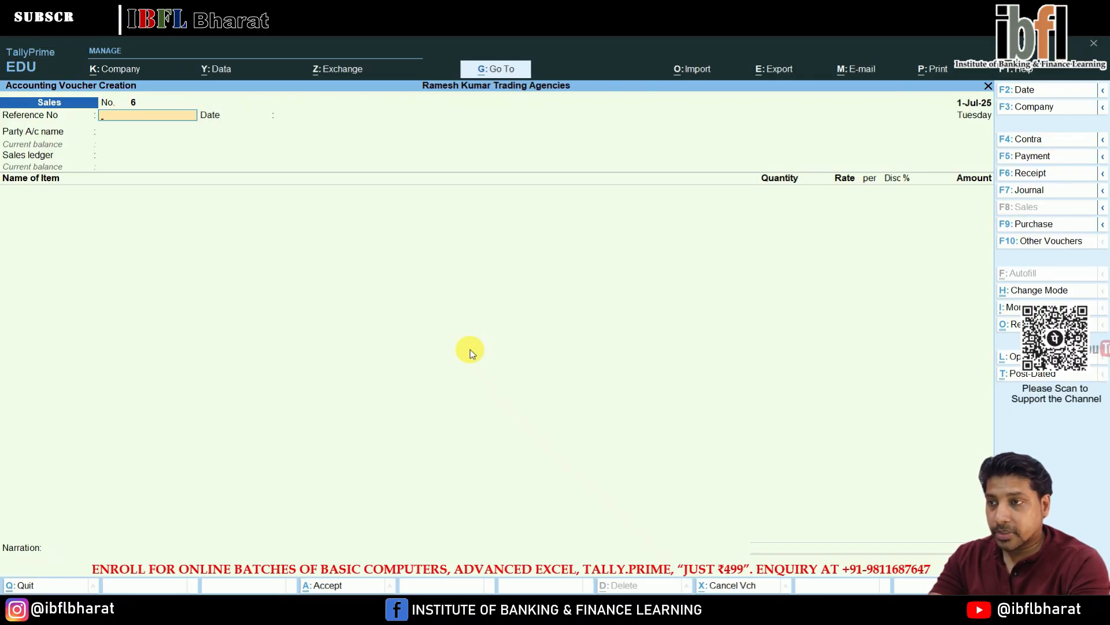
# - Start a Journal voucher and create a Machinery ledger under Fixed Assets, debiting it 6,50,000
pyautogui.press('F5')
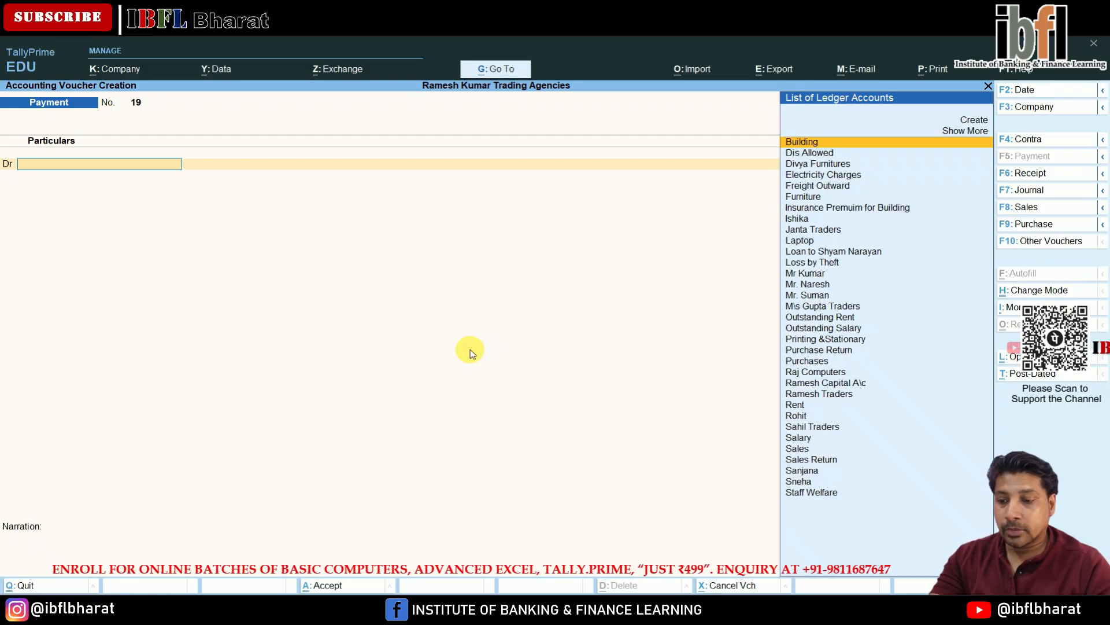
pyautogui.press('F7')
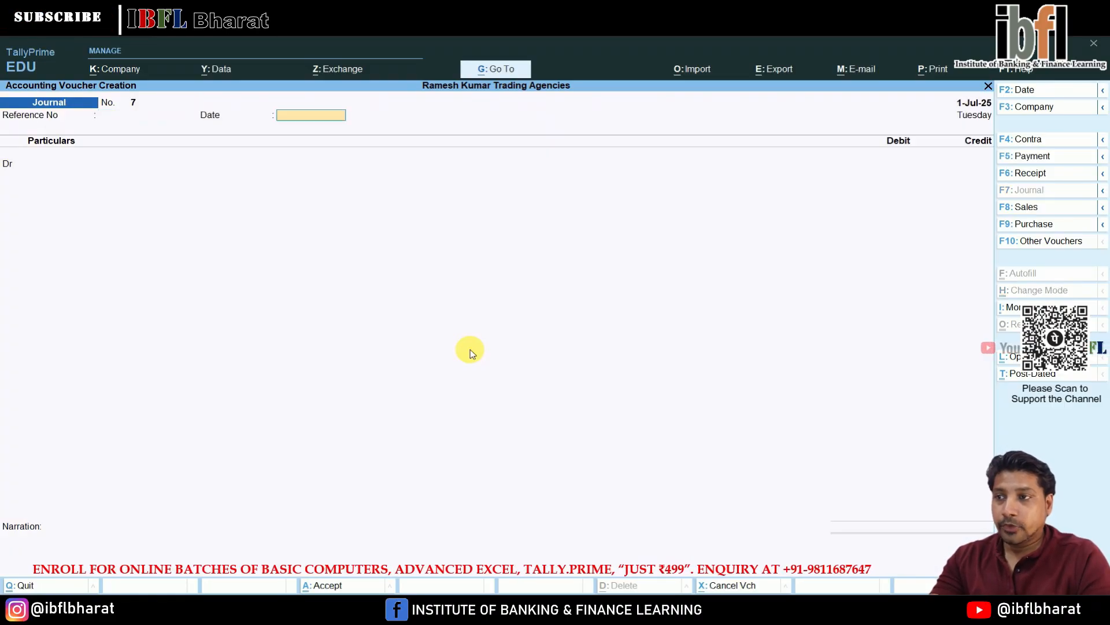
pyautogui.press('Up')
pyautogui.press('Up')
pyautogui.press('Return')
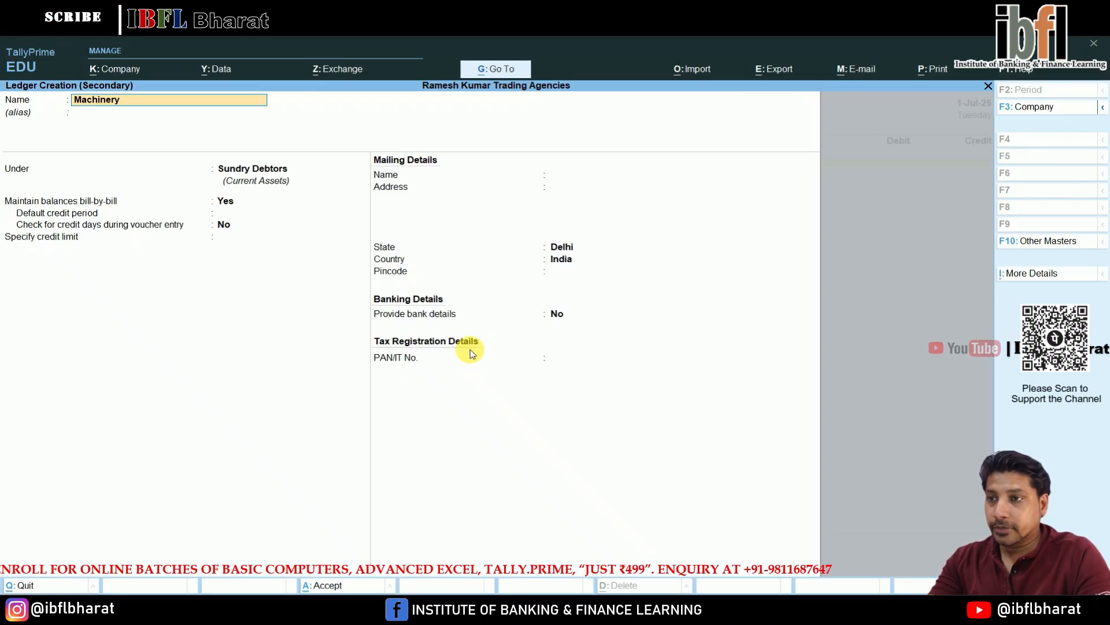
pyautogui.press('Return')
pyautogui.press('Return')
pyautogui.write('fi')
pyautogui.press('Return')
pyautogui.press('Return')
pyautogui.press('Return')
pyautogui.press('Return')
pyautogui.press('Return')
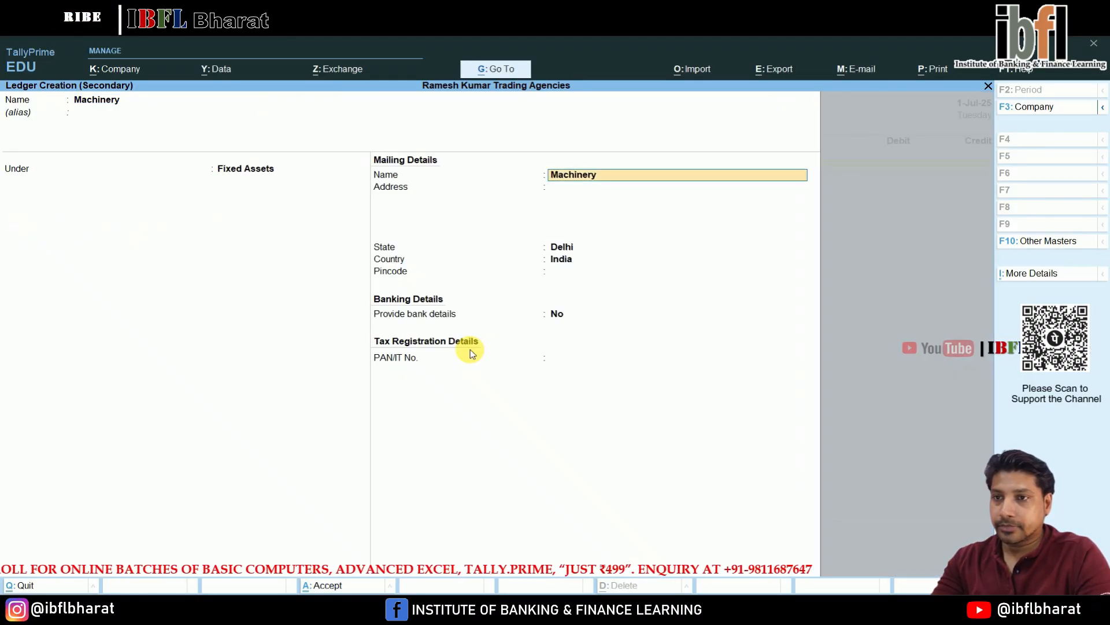
pyautogui.press('Return')
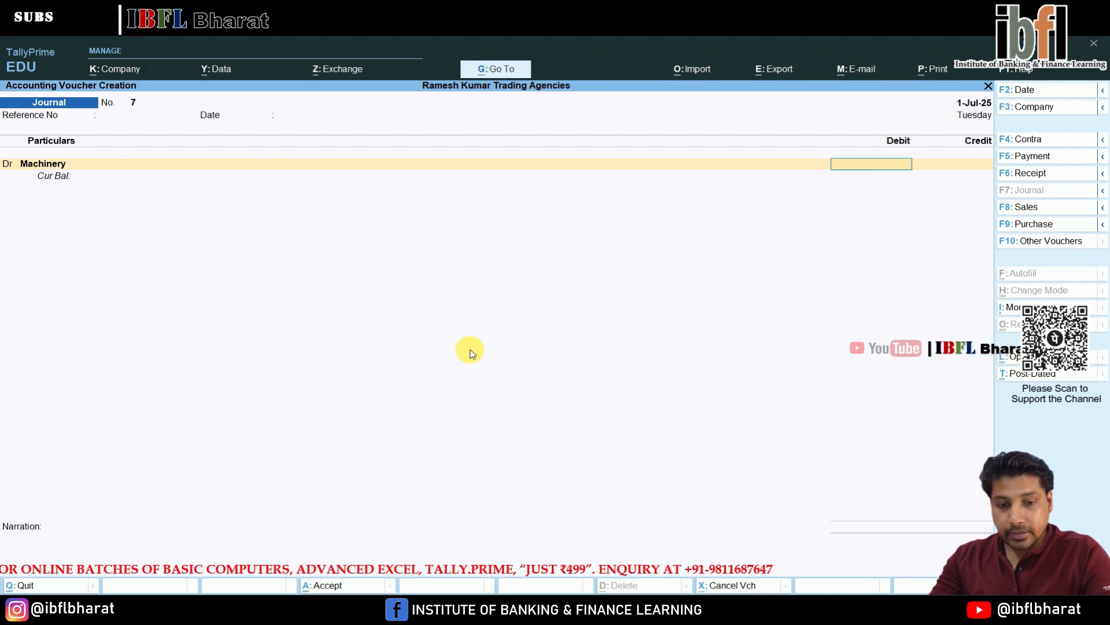
pyautogui.press('Return')
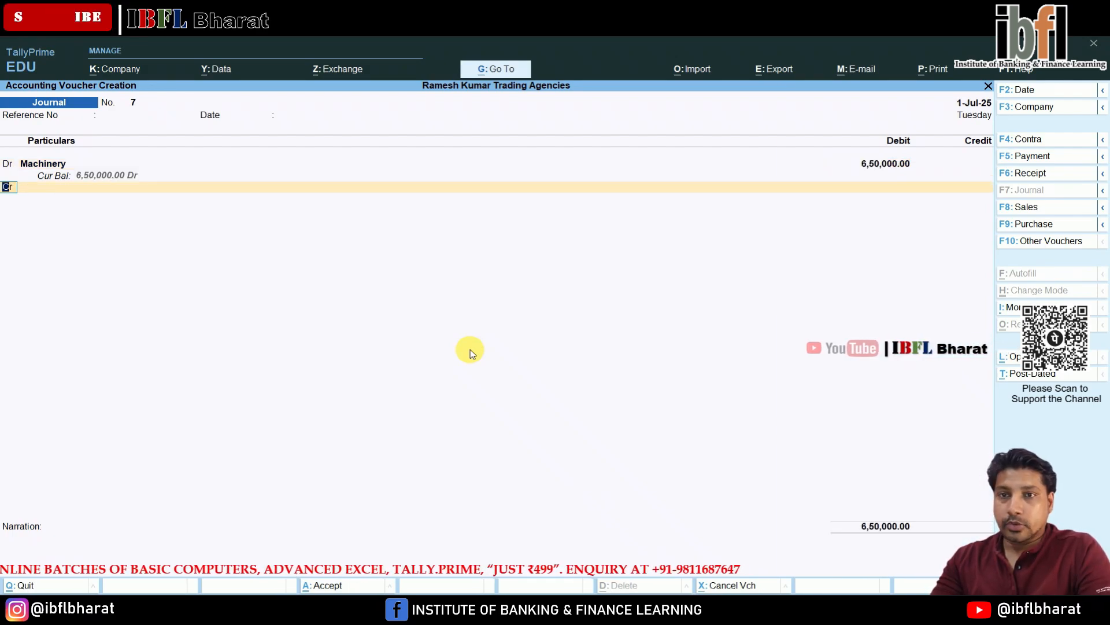
# - Create a new ledger named Nikhar and credit it on the journal's second line
pyautogui.press('Return')
pyautogui.hotkey('alt', 'c')
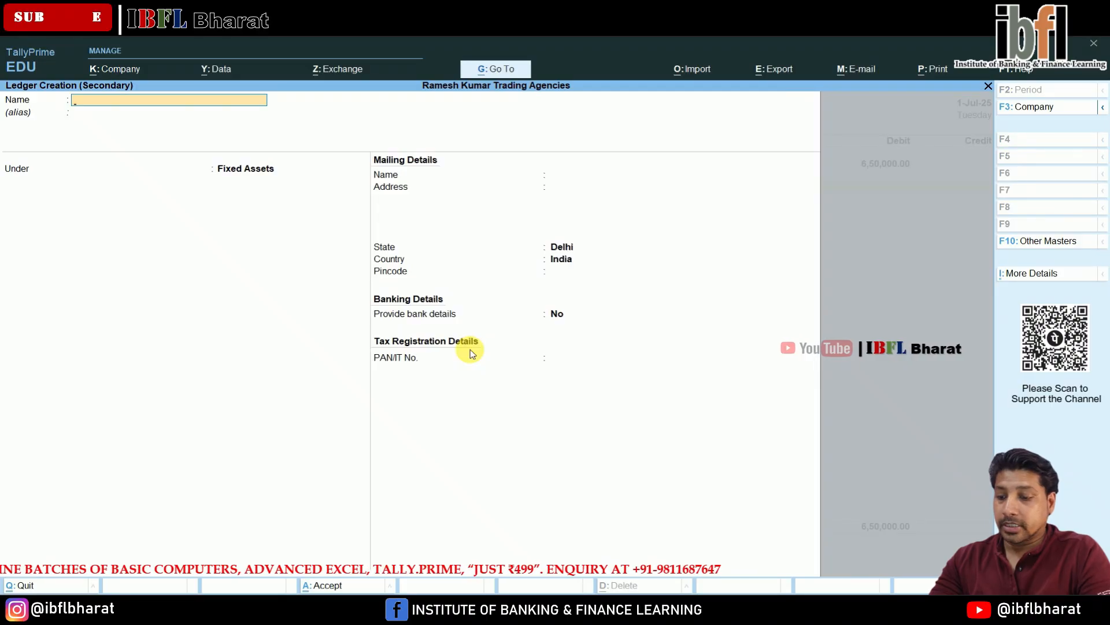
pyautogui.write('Nikhar')
pyautogui.press('Return')
pyautogui.write('D')
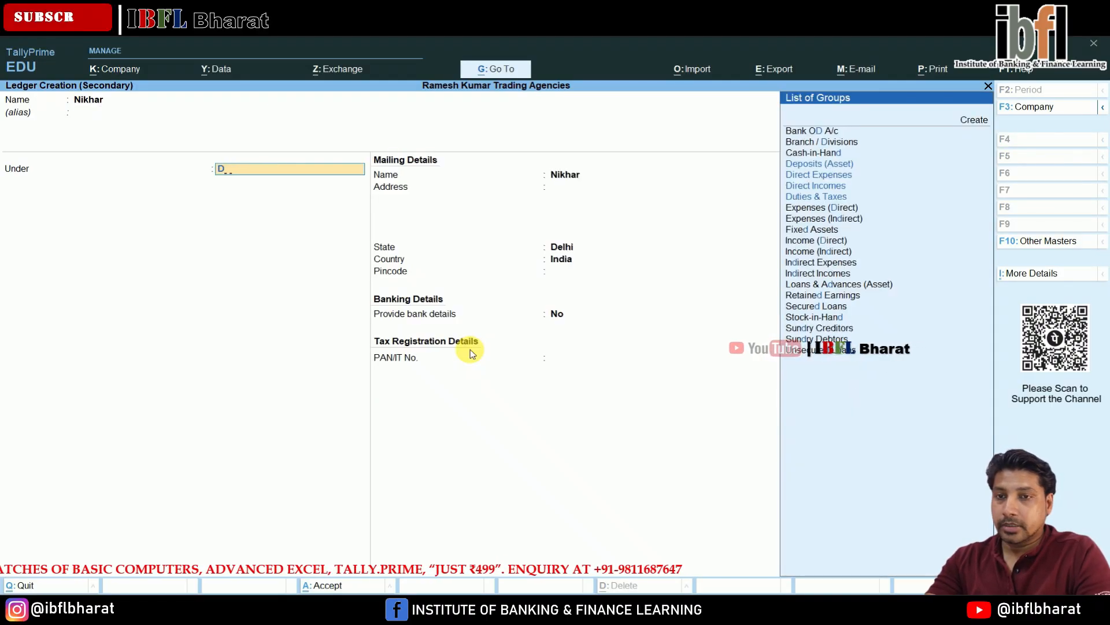
pyautogui.write('e')
pyautogui.hotkey('ctrl', 'a')
pyautogui.press('Return')
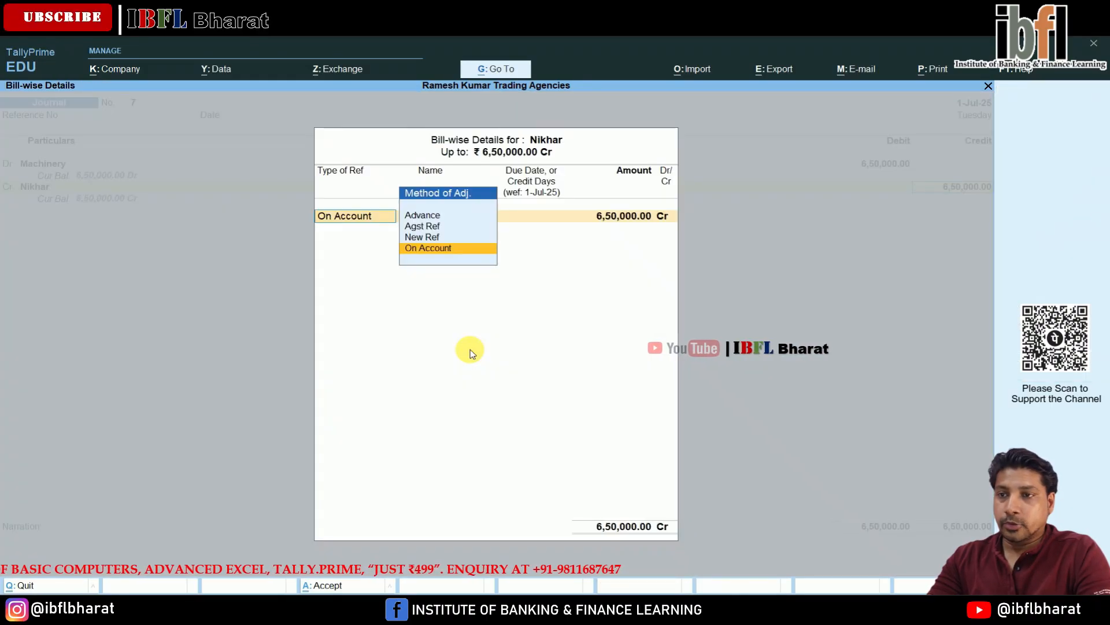
# - Set Nikhar's bill-wise allocation as a New Ref 7 for 6,50,000.00 Cr and accept the journal voucher
pyautogui.press('Up')
pyautogui.press('Return')
pyautogui.press('Return')
pyautogui.press('Return')
pyautogui.press('Return')
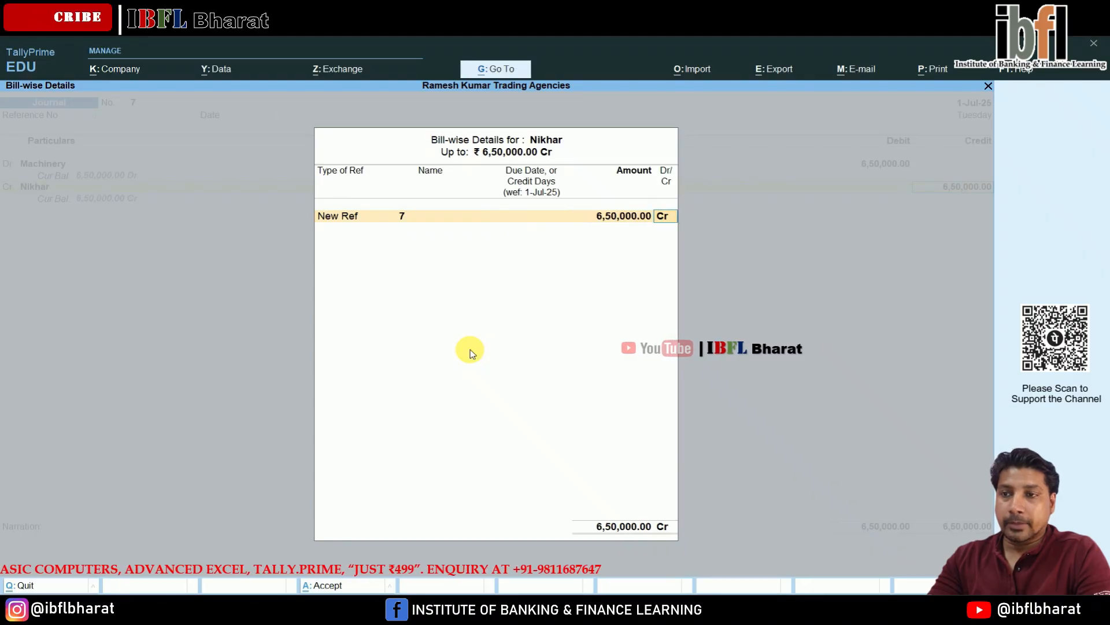
pyautogui.press('Return')
pyautogui.press('Return')
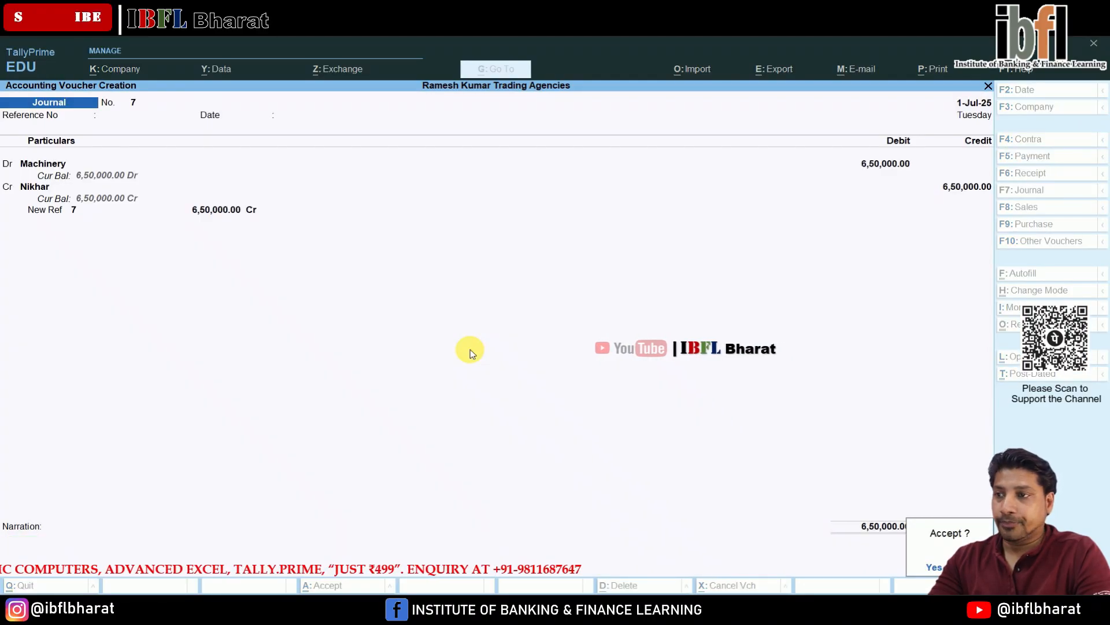
pyautogui.press('Return')
# - Record a Payment of 650000 to Nikhar against reference 7, credited to Cash, and accept it
pyautogui.press('F5')
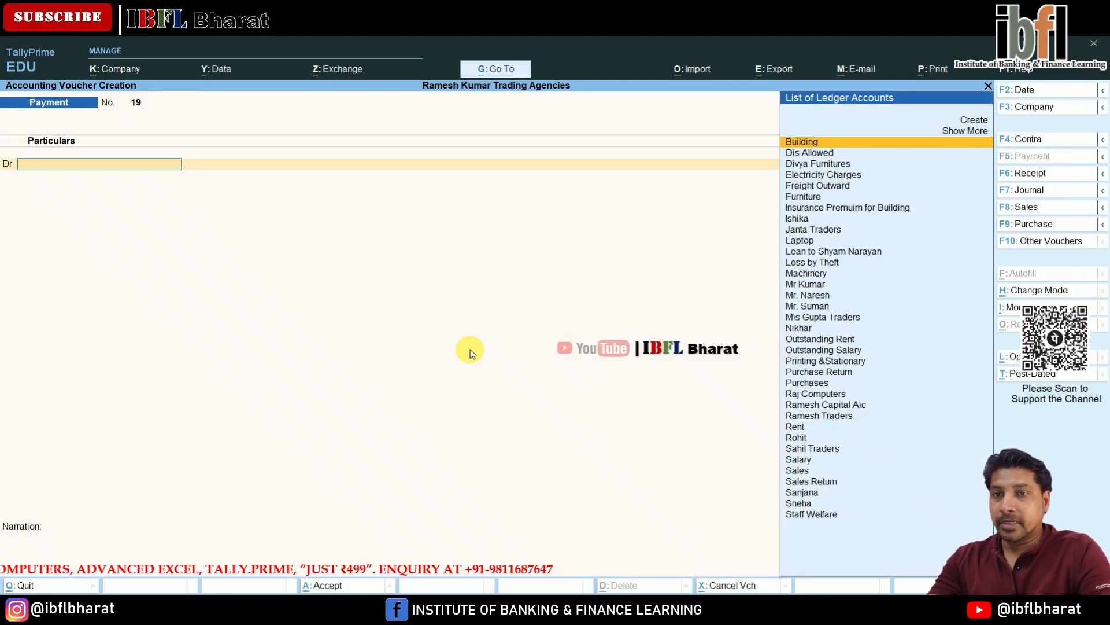
pyautogui.write('Nik')
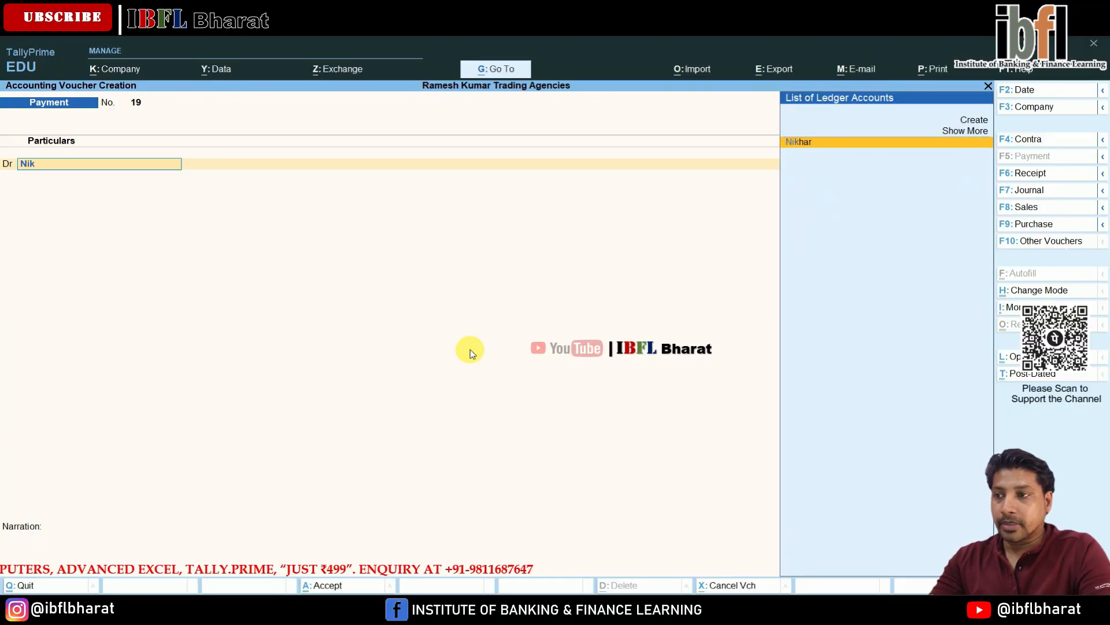
pyautogui.press('Return')
pyautogui.write('650000')
pyautogui.press('Return')
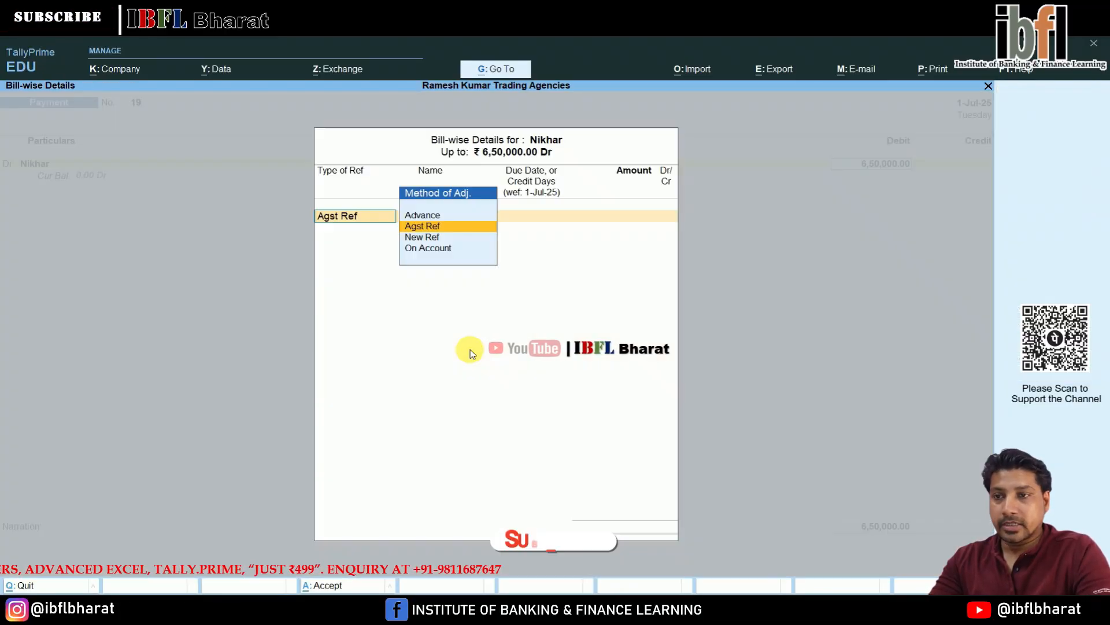
pyautogui.press('Return')
pyautogui.press('Return')
pyautogui.press('Return')
pyautogui.press('Return')
pyautogui.press('Return')
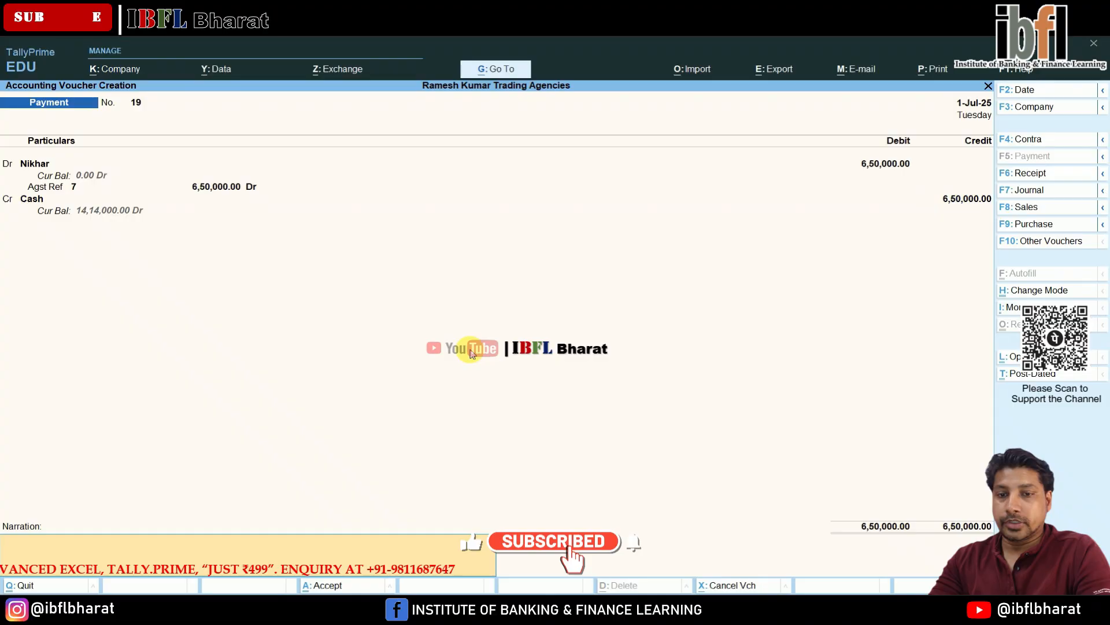
pyautogui.press('Return')
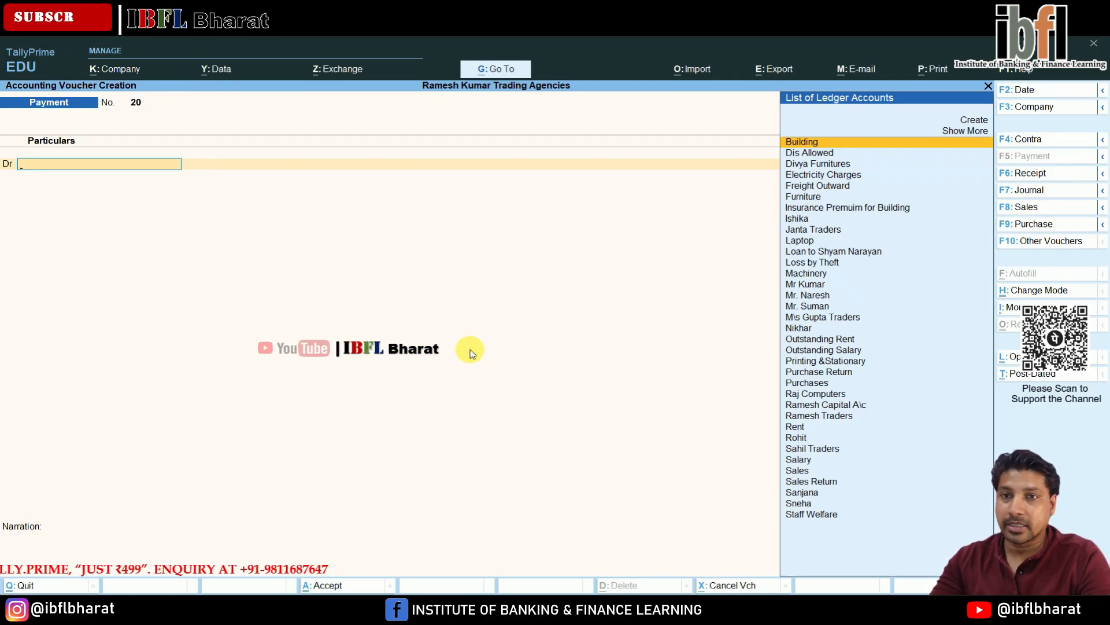
# - Start a new payment and create a Drawings ledger under Capital Account as its debit account
pyautogui.press('Up')
pyautogui.press('Up')
pyautogui.press('Return')
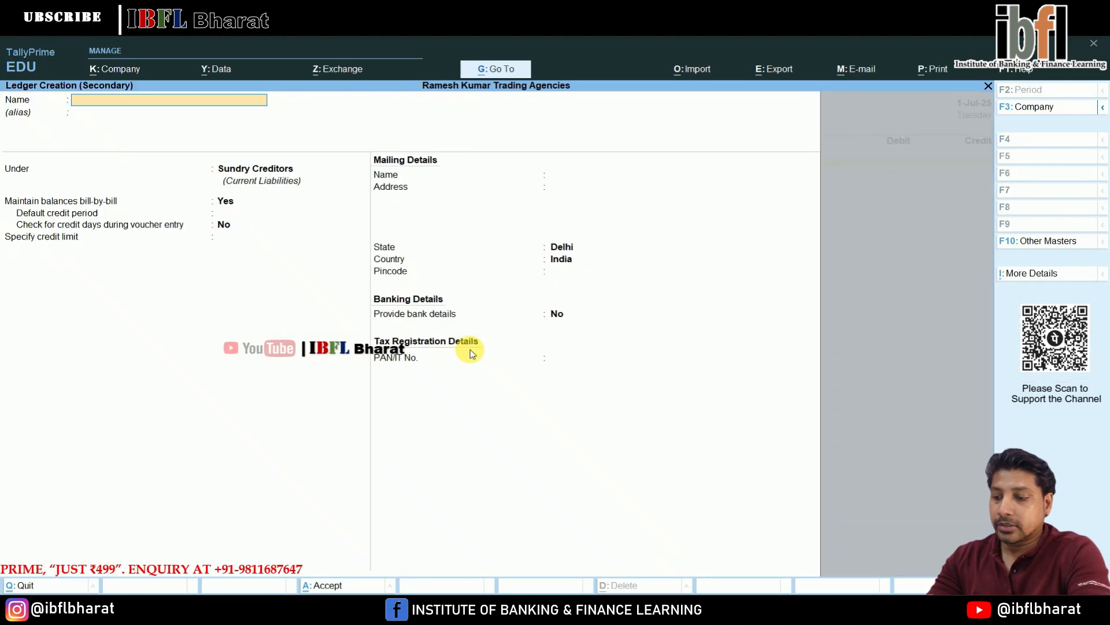
pyautogui.write('Drawings')
pyautogui.press('Return')
pyautogui.write('C')
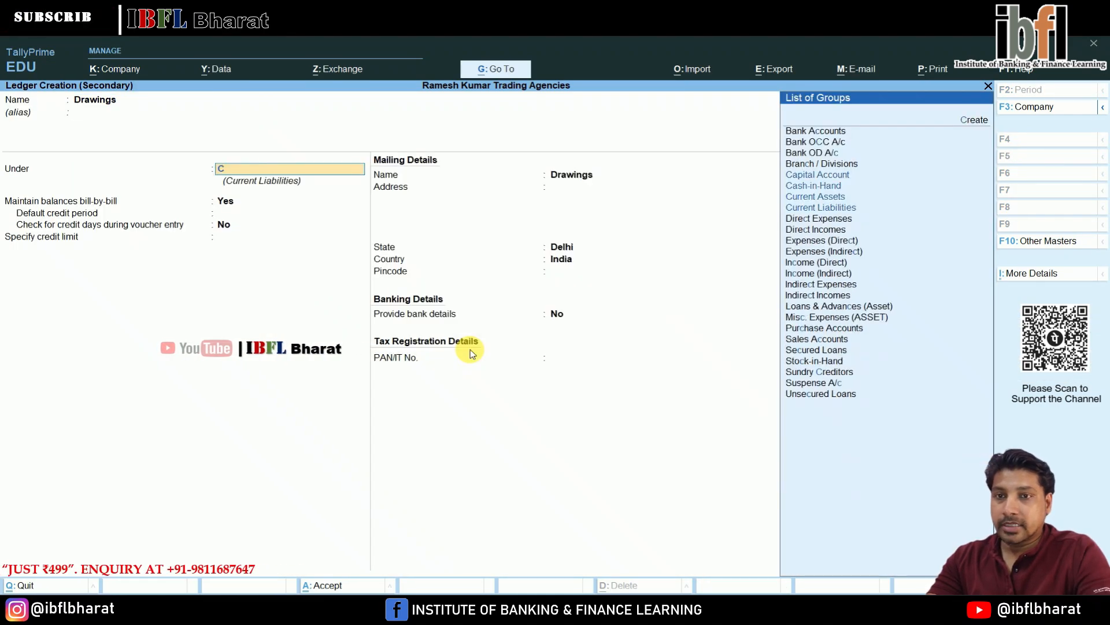
pyautogui.write('a')
pyautogui.press('Return')
pyautogui.press('Return')
pyautogui.press('Return')
pyautogui.press('Return')
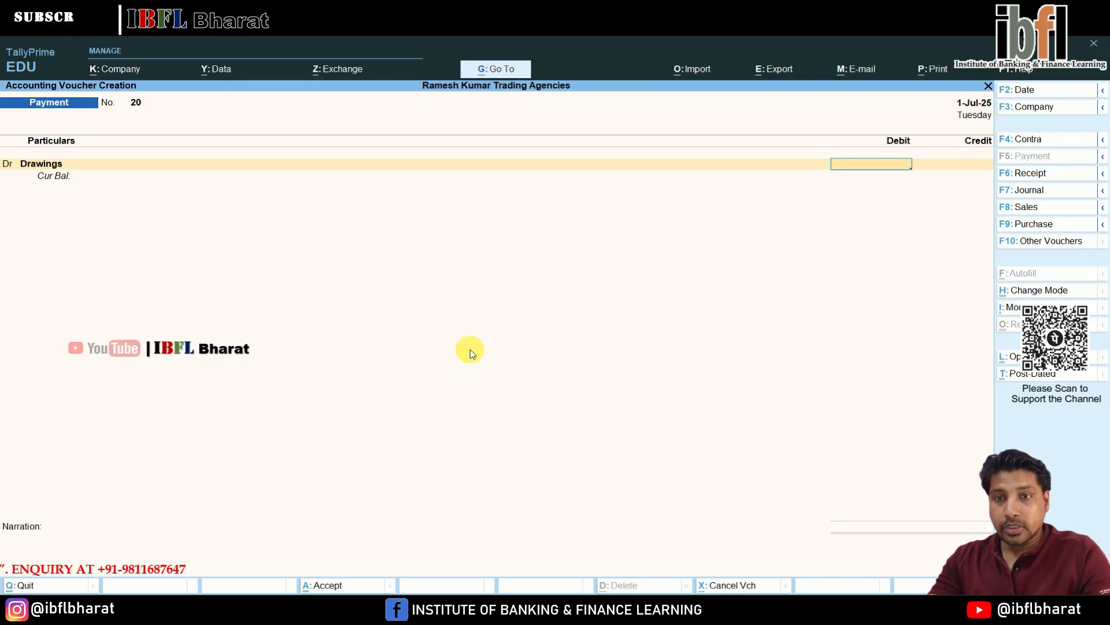
# - Debit Drawings 10000 against Cash and accept the payment voucher
pyautogui.write('10000')
pyautogui.press('Return')
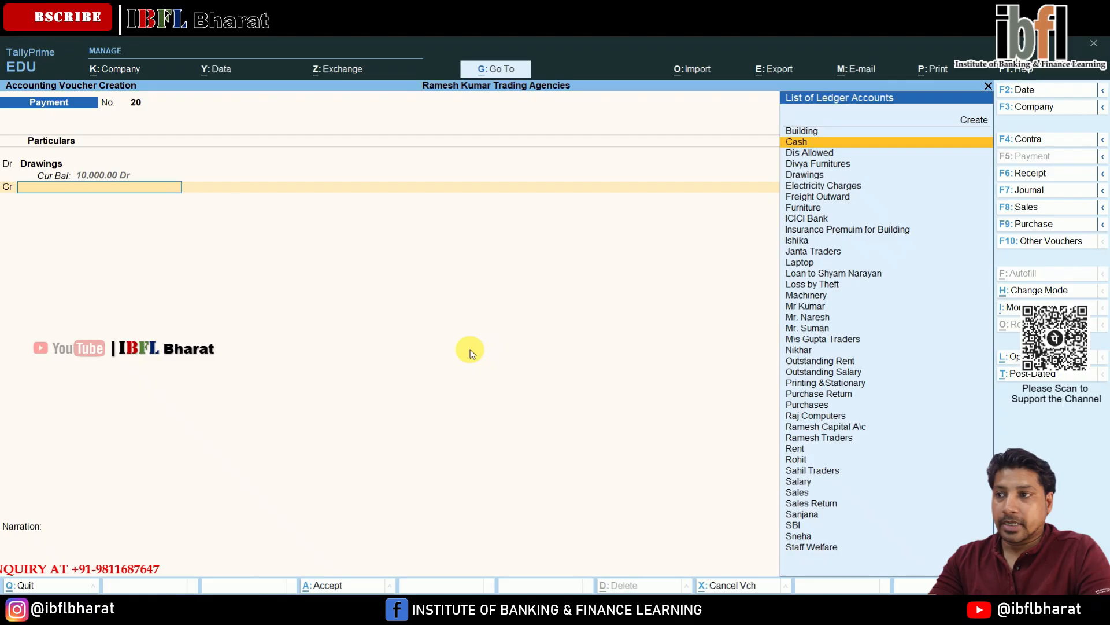
pyautogui.press('Return')
pyautogui.press('Return')
pyautogui.press('Return')
pyautogui.press('Return')
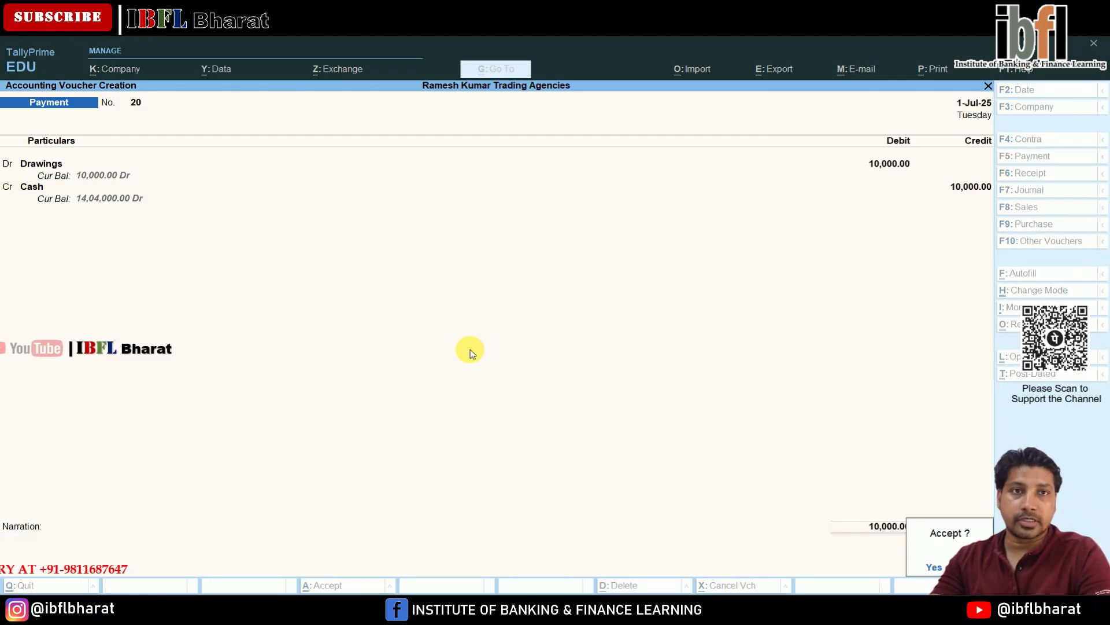
pyautogui.press('Return')
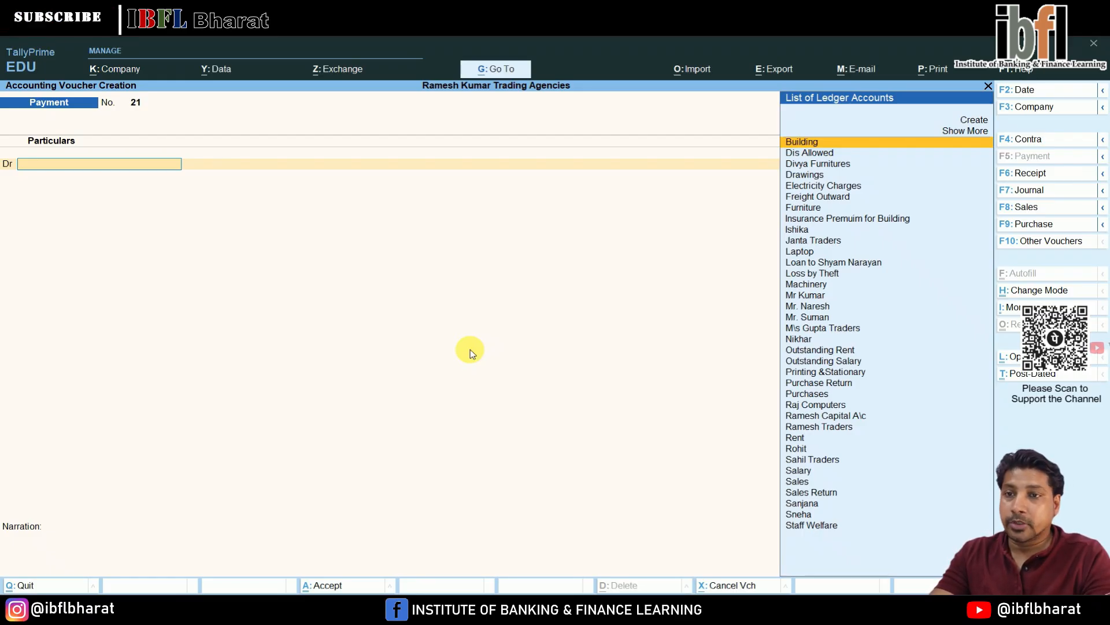
# - In the new payment voucher, debit Drawings 4,450 against Cash
pyautogui.write('Dr')
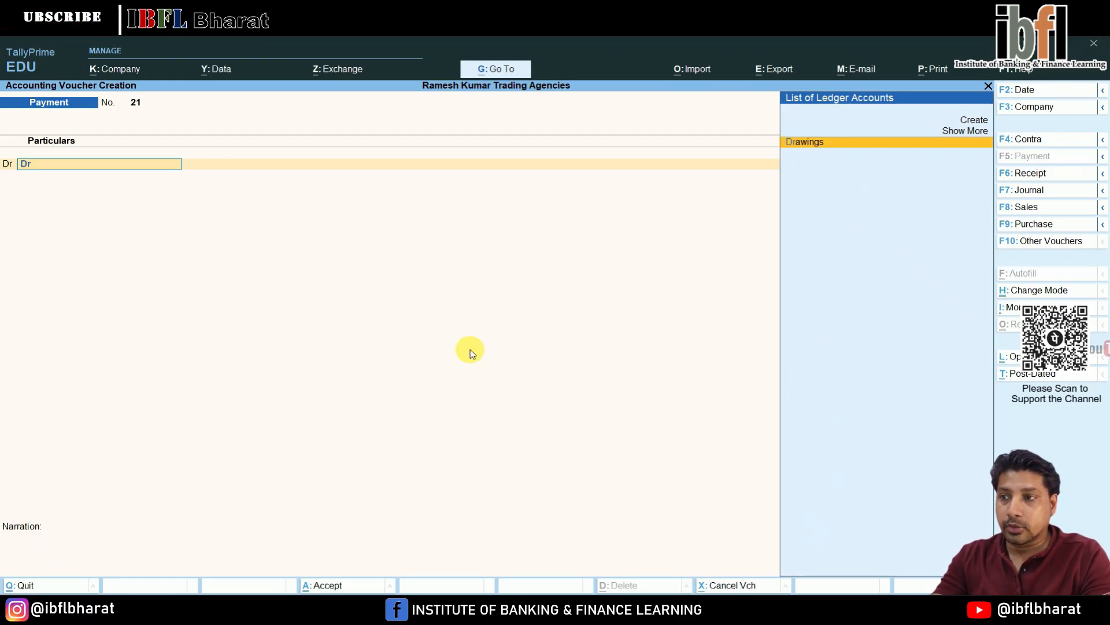
pyautogui.press('Return')
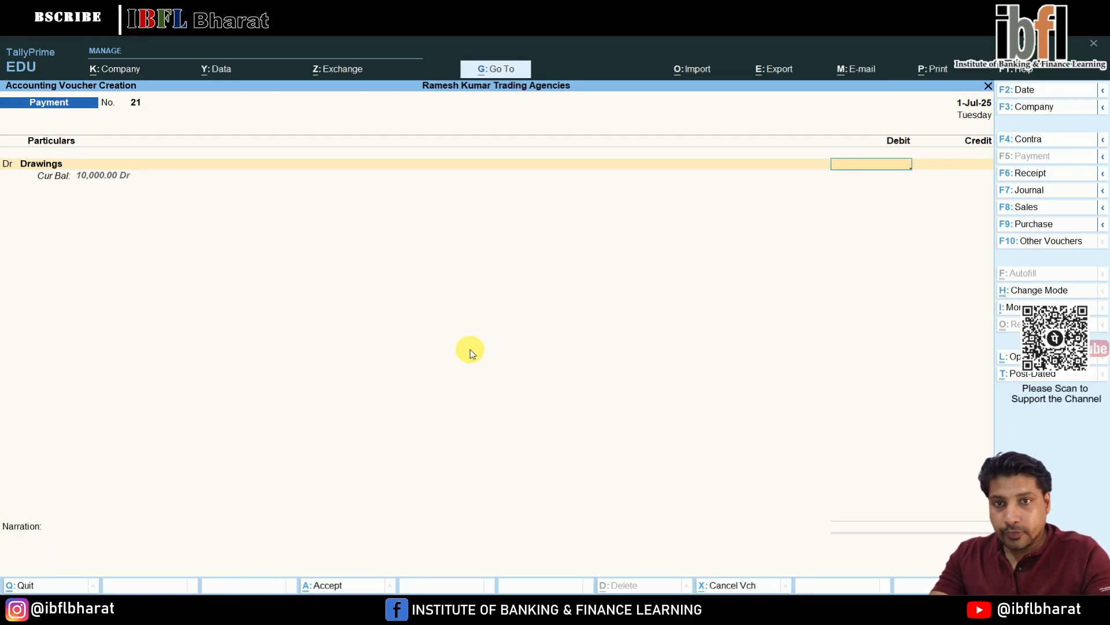
pyautogui.write('4,450')
pyautogui.press('Return')
pyautogui.press('Return')
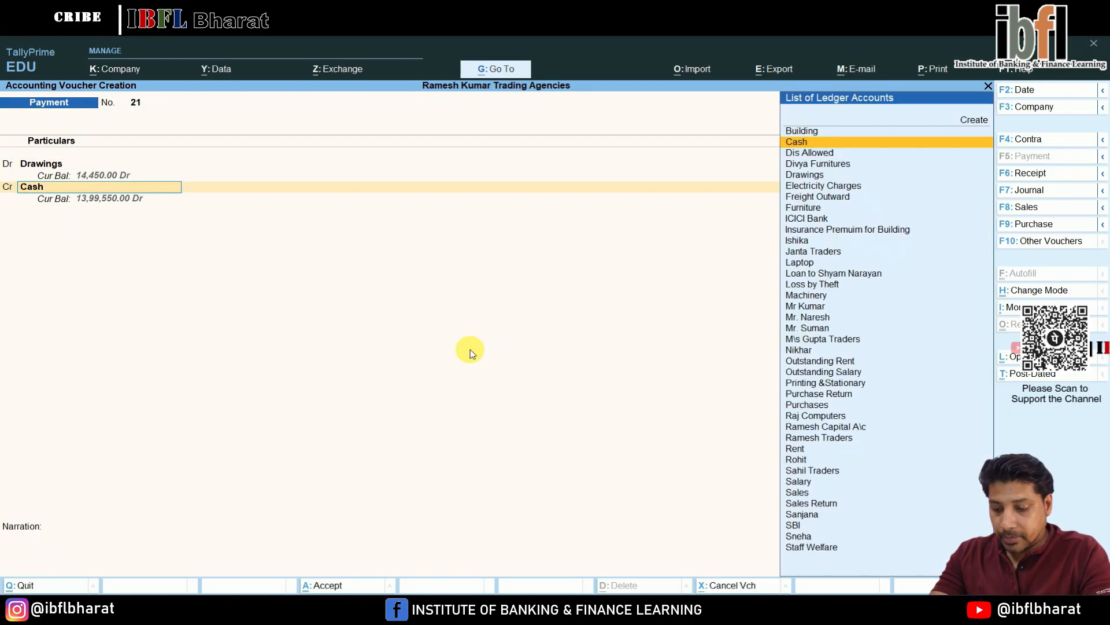
pyautogui.press('Return')
pyautogui.press('Return')
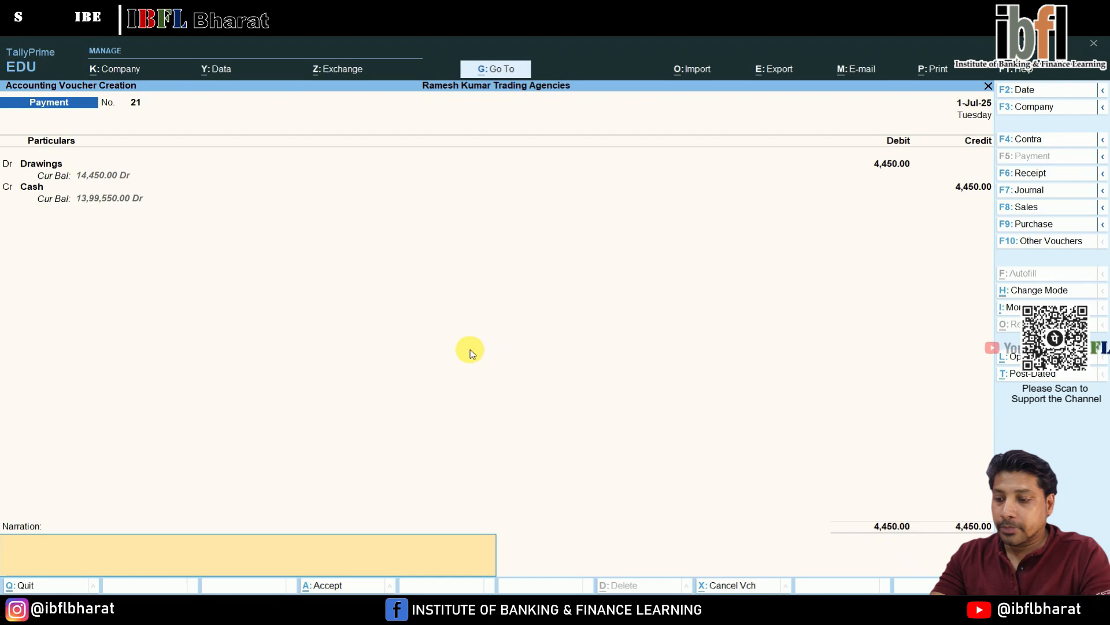
# - Enter the narration "Watch purchased for son." and accept the payment voucher
pyautogui.write('Watch purchas')
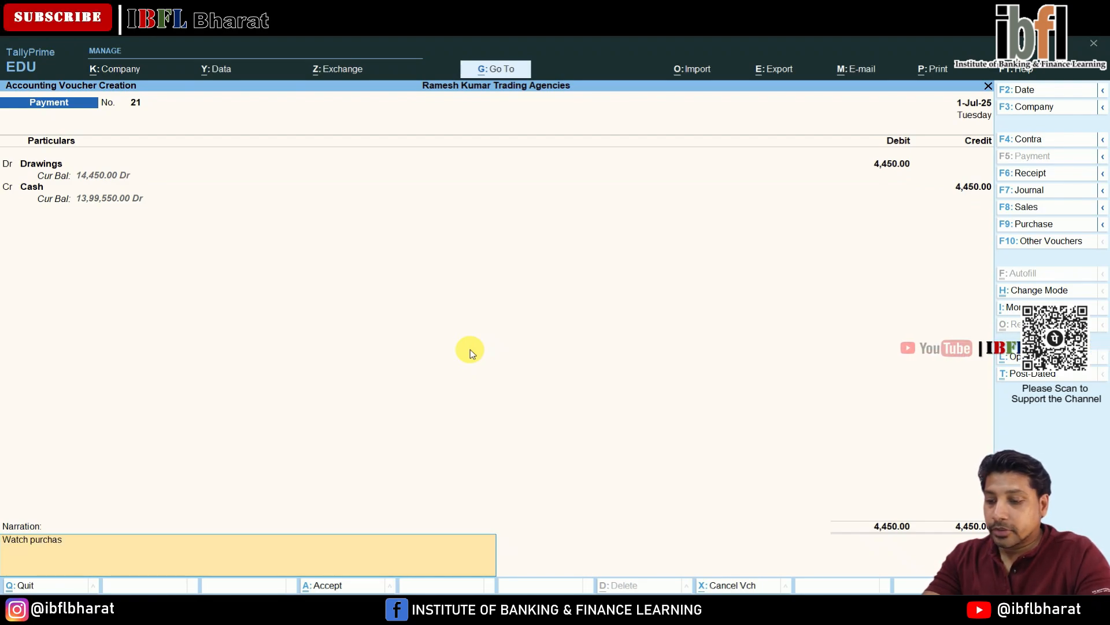
pyautogui.write('ed for son')
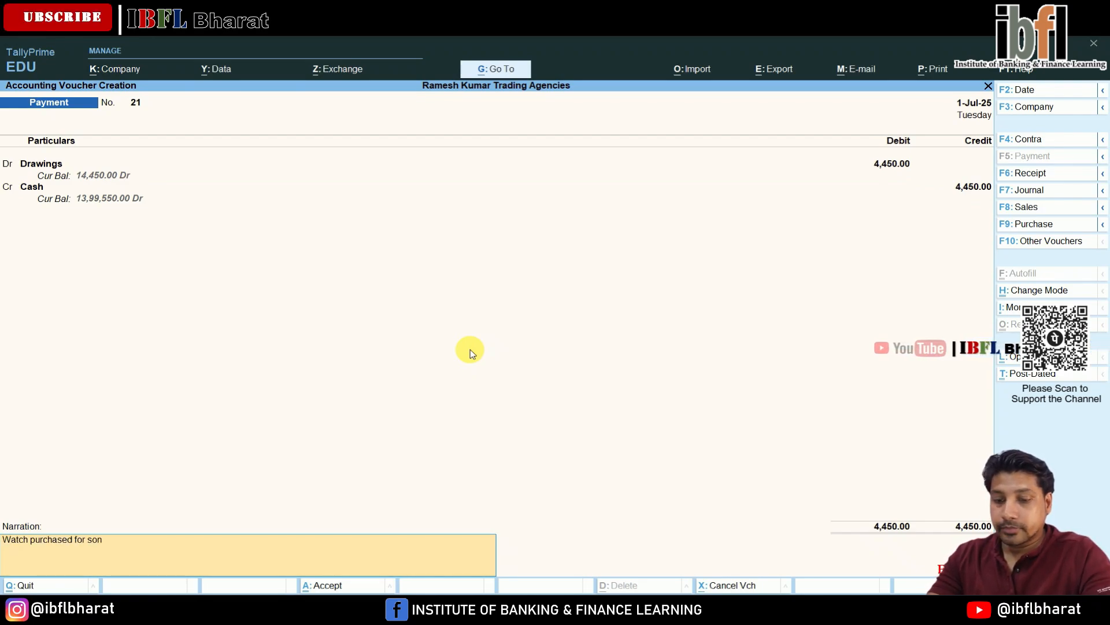
pyautogui.write('.')
pyautogui.press('Return')
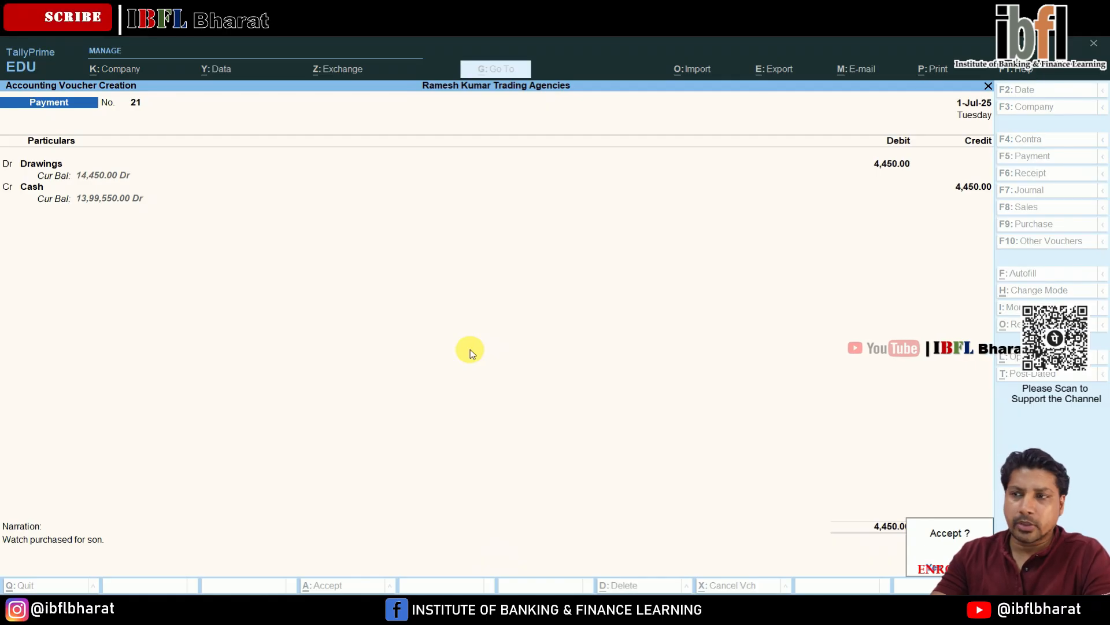
pyautogui.press('Return')
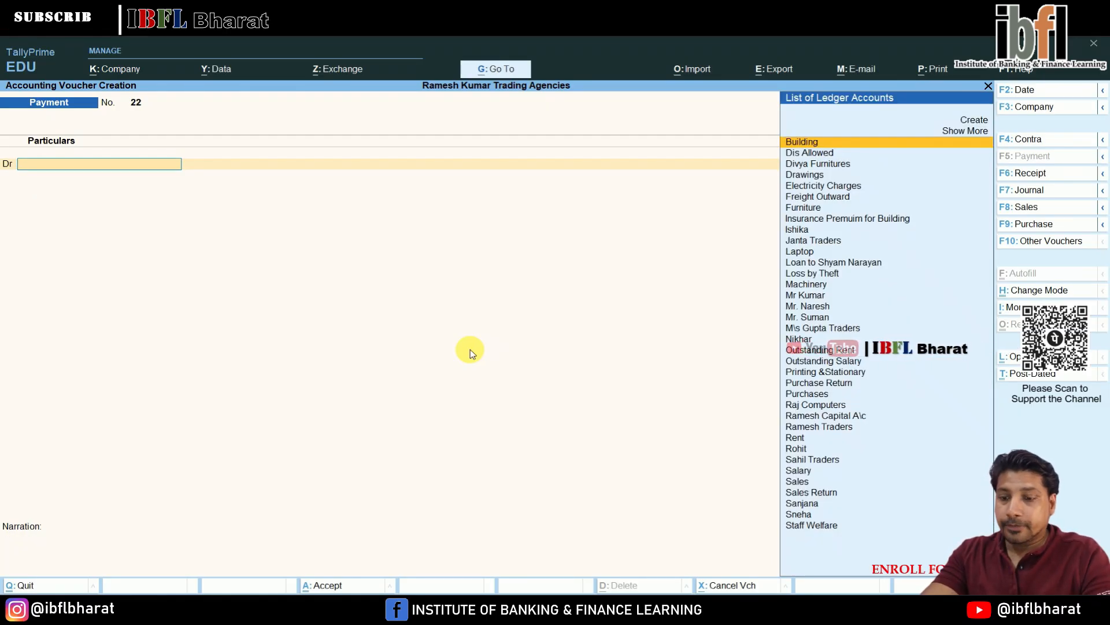
# - Start a Sales voucher and create a party ledger Radha under Sundry Debtors
pyautogui.press('F8')
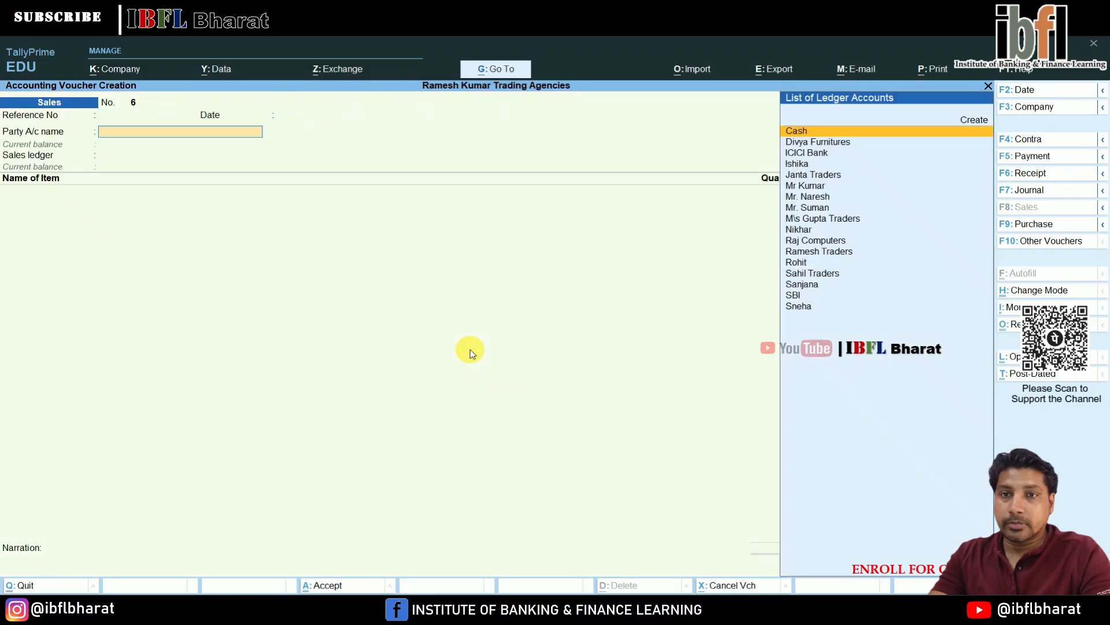
pyautogui.hotkey('alt', 'c')
pyautogui.write('Radha')
pyautogui.press('Return')
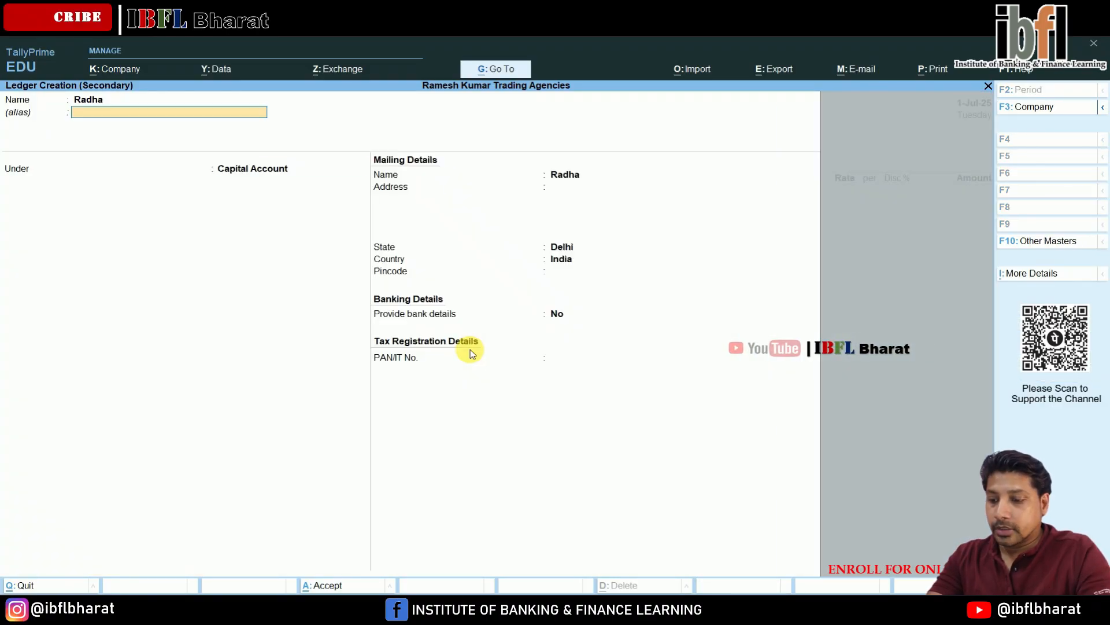
pyautogui.press('Return')
pyautogui.write('Debt')
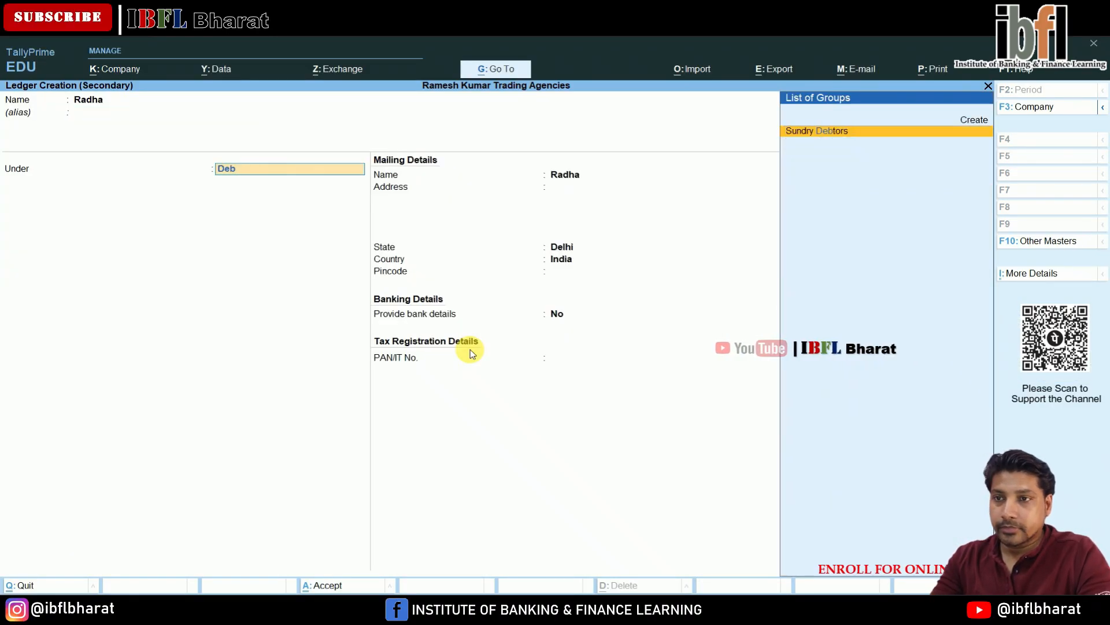
pyautogui.press('Return')
pyautogui.press('Return')
pyautogui.press('Return')
pyautogui.press('Return')
pyautogui.press('Return')
pyautogui.press('Return')
pyautogui.press('Return')
pyautogui.press('Return')
pyautogui.press('Return')
pyautogui.press('Return')
pyautogui.press('Return')
pyautogui.hotkey('ctrl', 'a')
pyautogui.hotkey('ctrl', 'a')
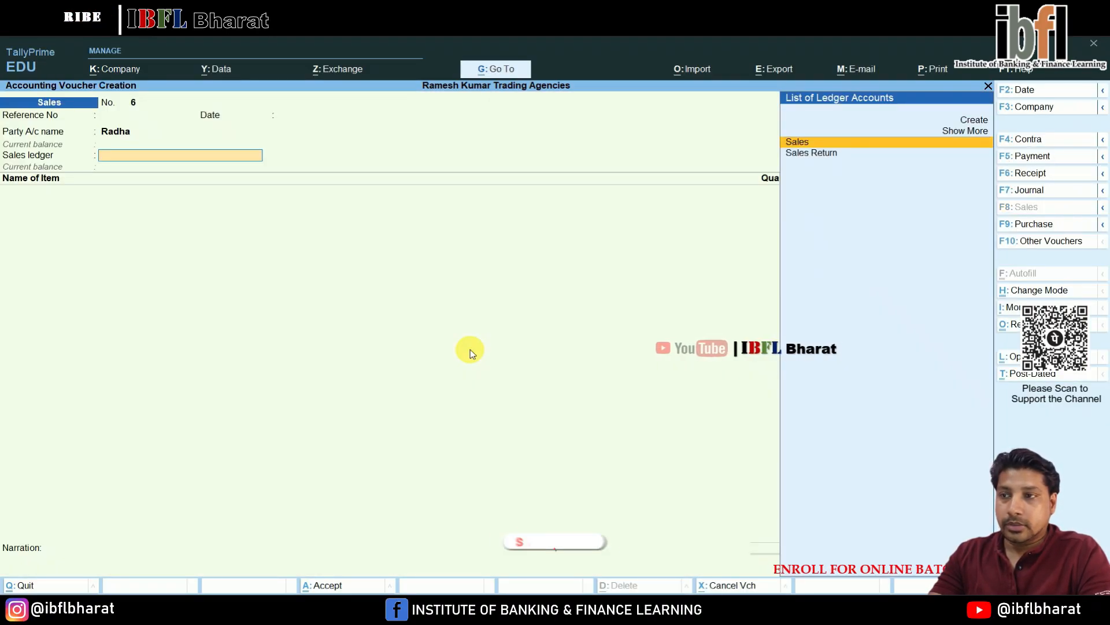
# - Choose the Sales ledger, set the 25 nos of Watches to an amount of 45000, and accept the sales voucher
pyautogui.press('Return')
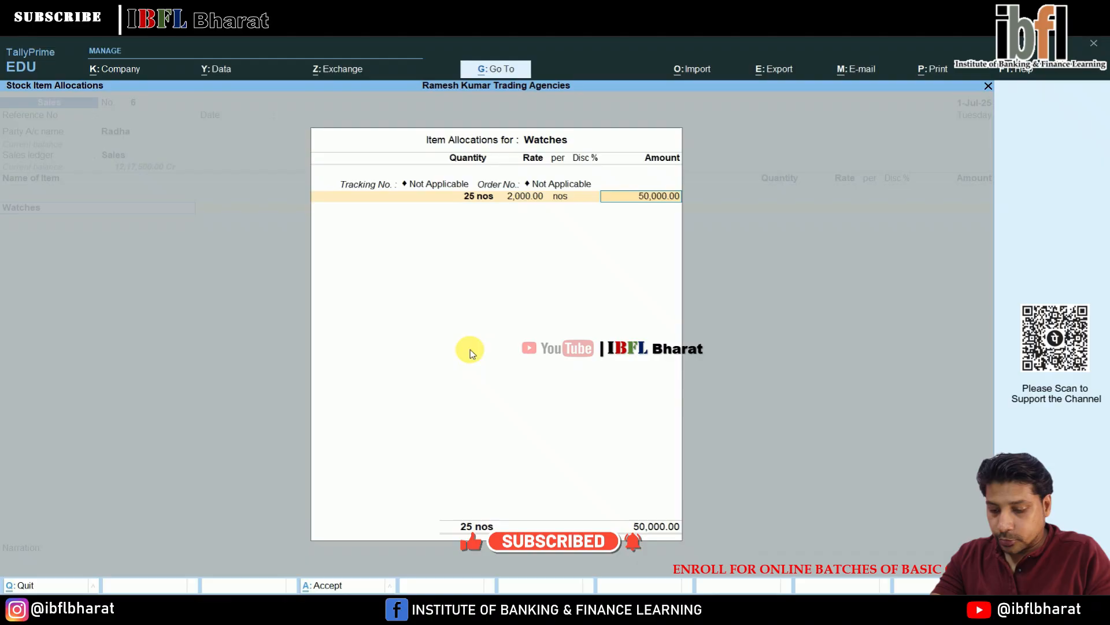
pyautogui.write('45000')
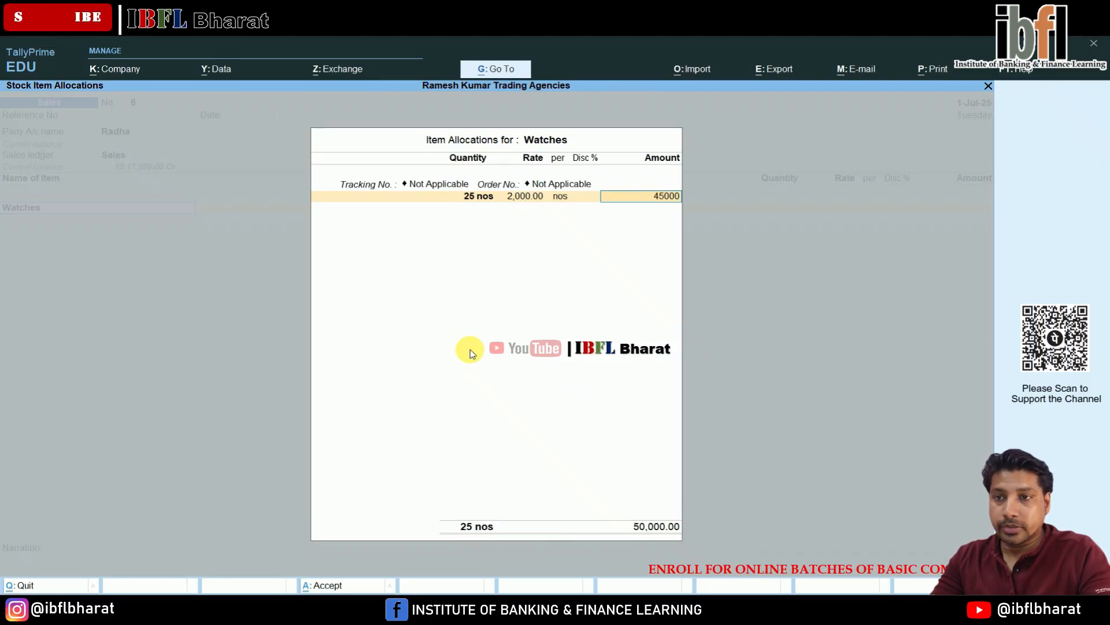
pyautogui.press('Return')
pyautogui.press('Return')
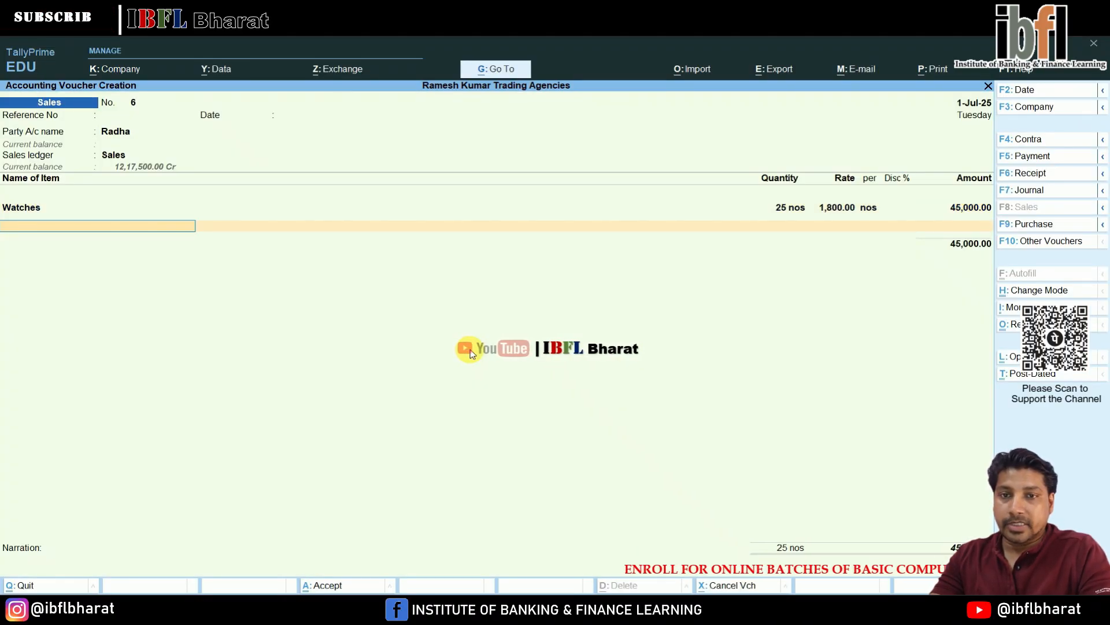
pyautogui.press('Return')
pyautogui.press('Return')
pyautogui.press('Return')
pyautogui.press('Return')
pyautogui.press('Return')
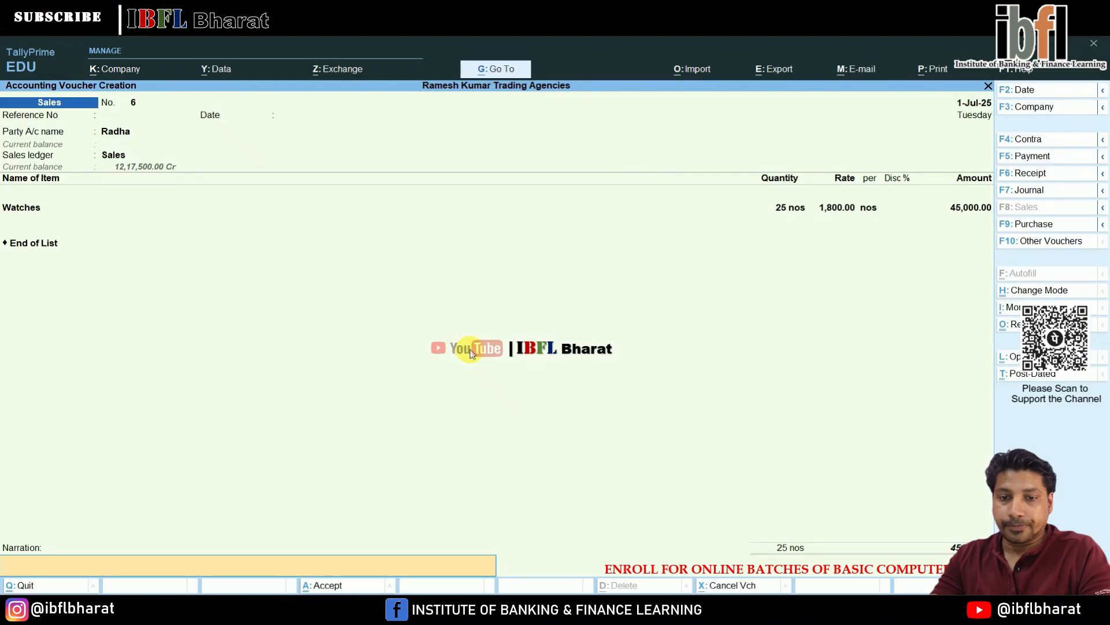
pyautogui.press('Return')
pyautogui.press('Return')
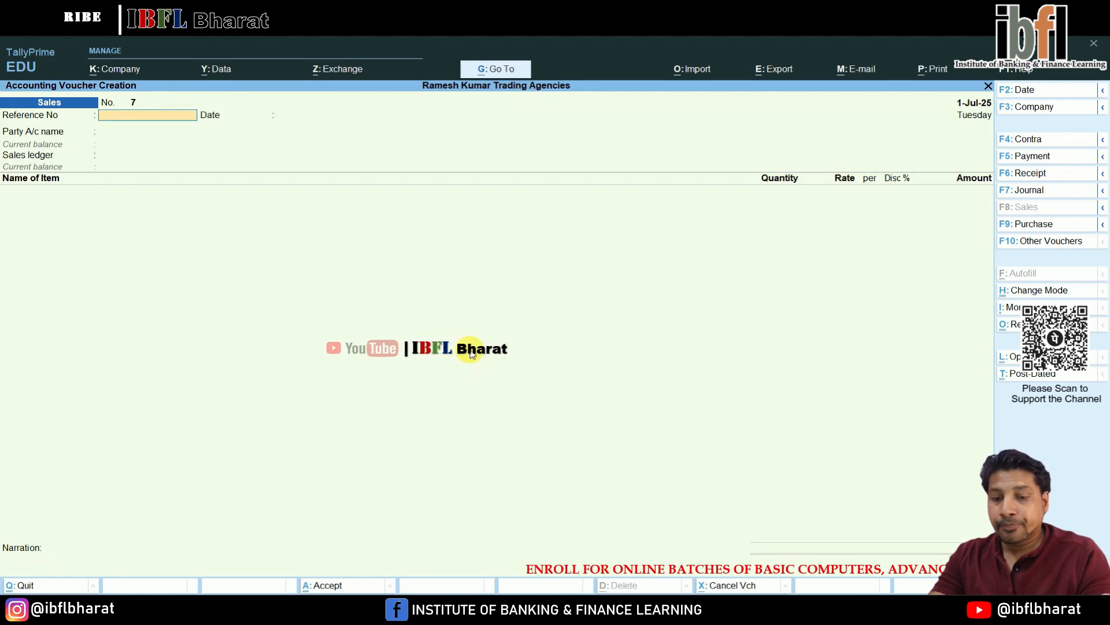
# - Start the next sales voucher, creating party ledger Bhawani under Sundry Debtors, and choose the Sales ledger
pyautogui.press('Return')
pyautogui.press('Return')
pyautogui.press('Up')
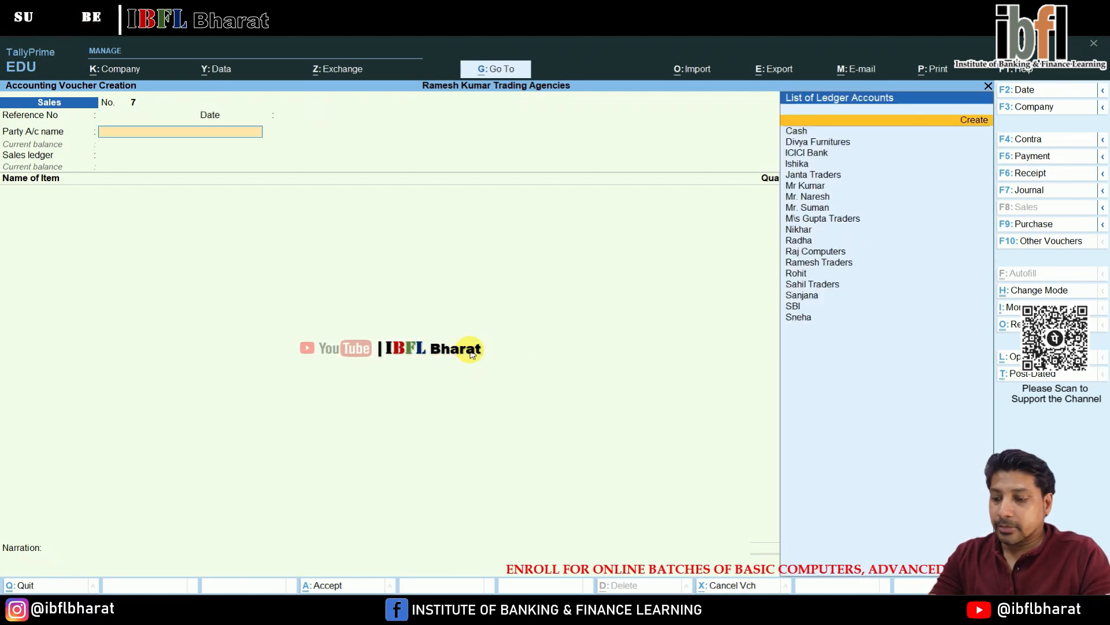
pyautogui.press('Return')
pyautogui.write('Bhawani')
pyautogui.press('Return')
pyautogui.press('Return')
pyautogui.press('Return')
pyautogui.press('Return')
pyautogui.press('Return')
pyautogui.press('Return')
pyautogui.press('Return')
pyautogui.press('Return')
pyautogui.press('Return')
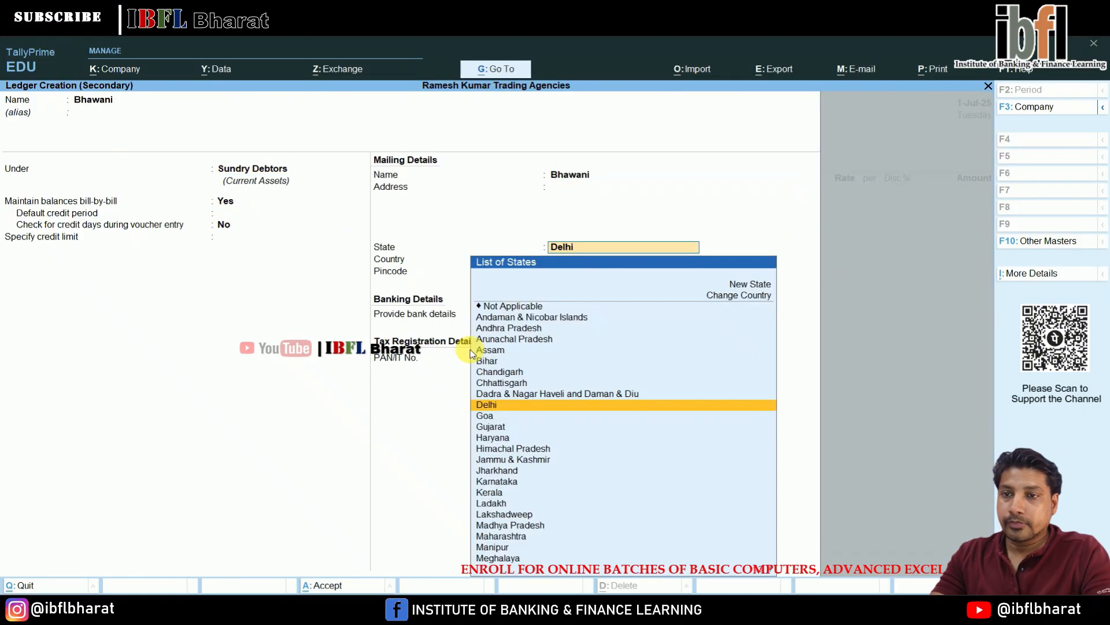
pyautogui.press('Return')
pyautogui.press('Return')
pyautogui.press('Return')
# - Add Watches to the sale with quantity 25 at a rate of 1800
pyautogui.press('Return')
pyautogui.press('Return')
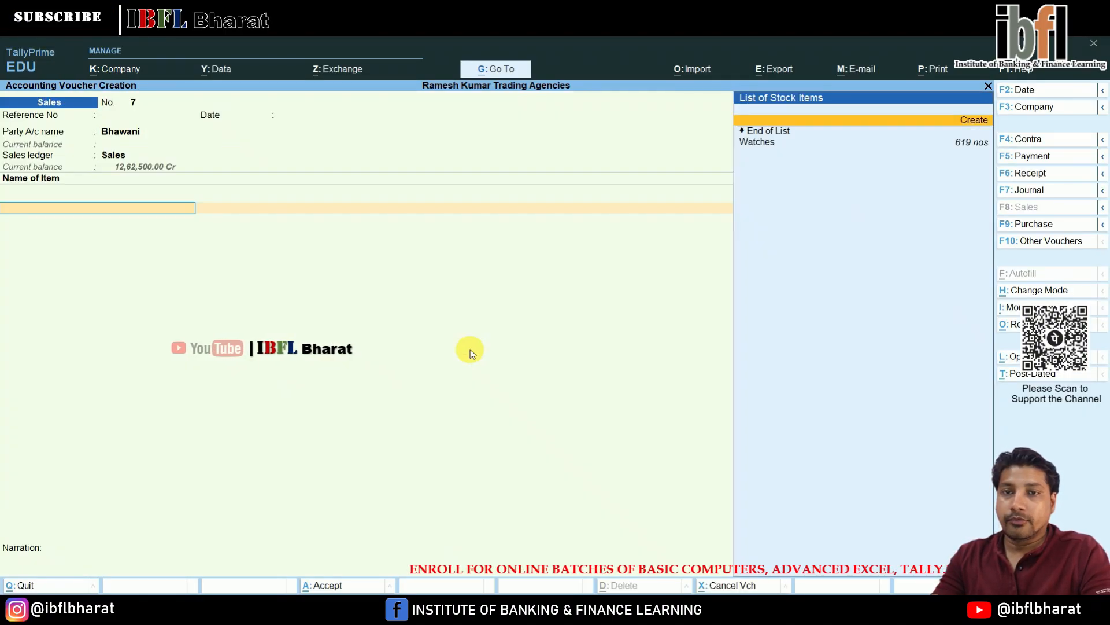
pyautogui.press('Down')
pyautogui.press('Return')
pyautogui.press('Return')
pyautogui.press('Return')
pyautogui.write('25')
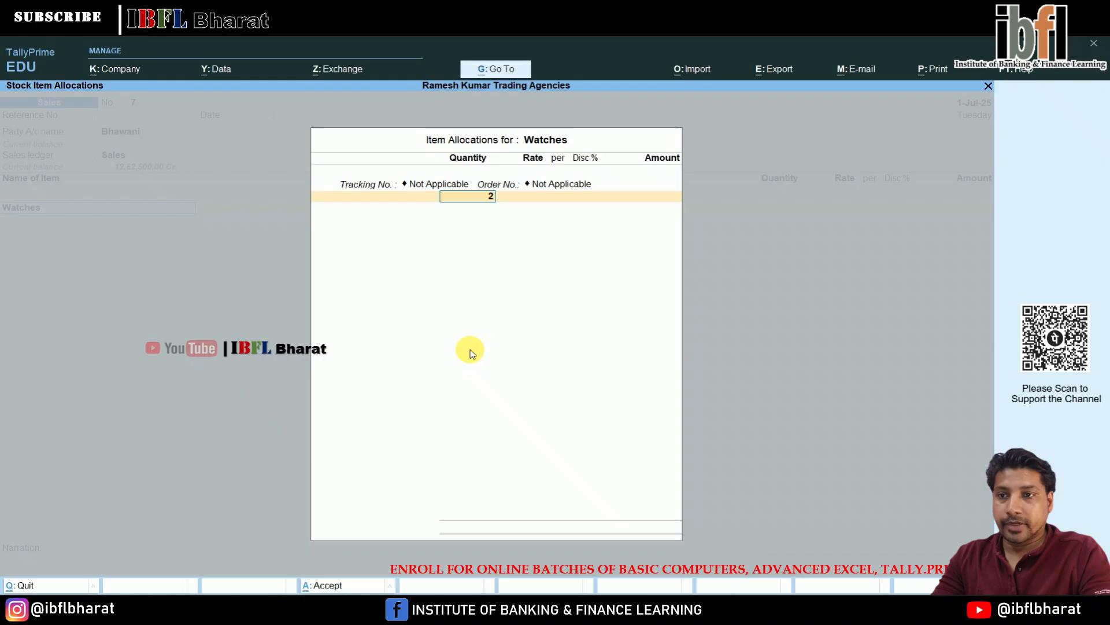
pyautogui.press('Return')
pyautogui.write('1800')
pyautogui.press('Return')
pyautogui.press('Return')
pyautogui.press('Return')
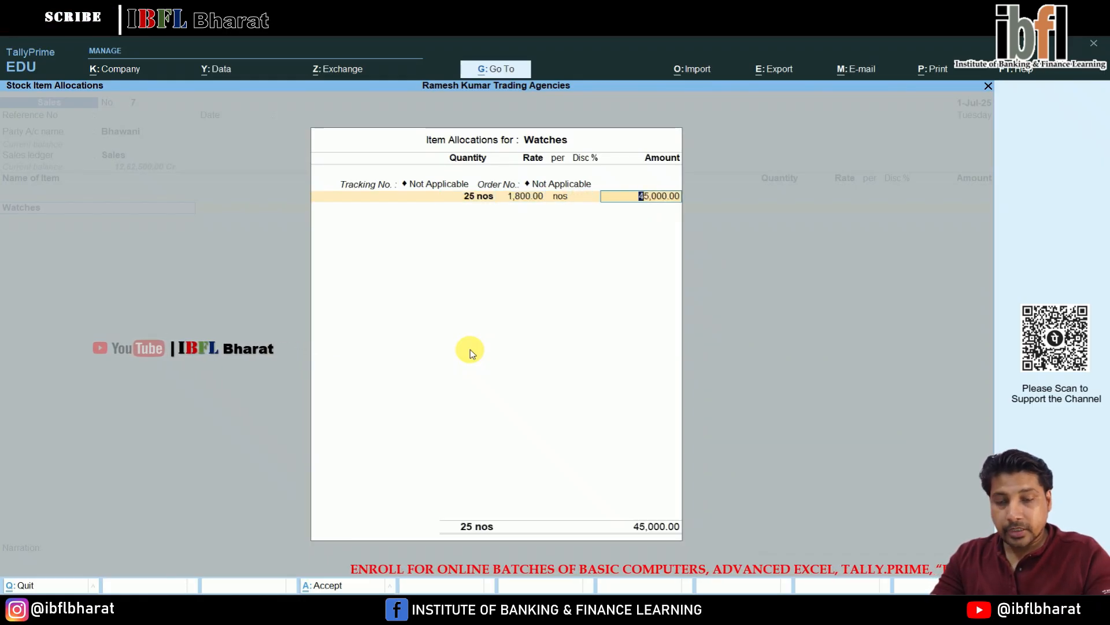
# - Set the Watches amount to 50000, keep the bill-wise New Ref 7, and accept the sales voucher
pyautogui.write('50000')
pyautogui.press('Return')
pyautogui.press('Return')
pyautogui.press('Return')
pyautogui.press('Return')
pyautogui.press('Return')
pyautogui.press('Return')
pyautogui.press('Return')
pyautogui.press('Return')
pyautogui.press('Return')
pyautogui.press('Return')
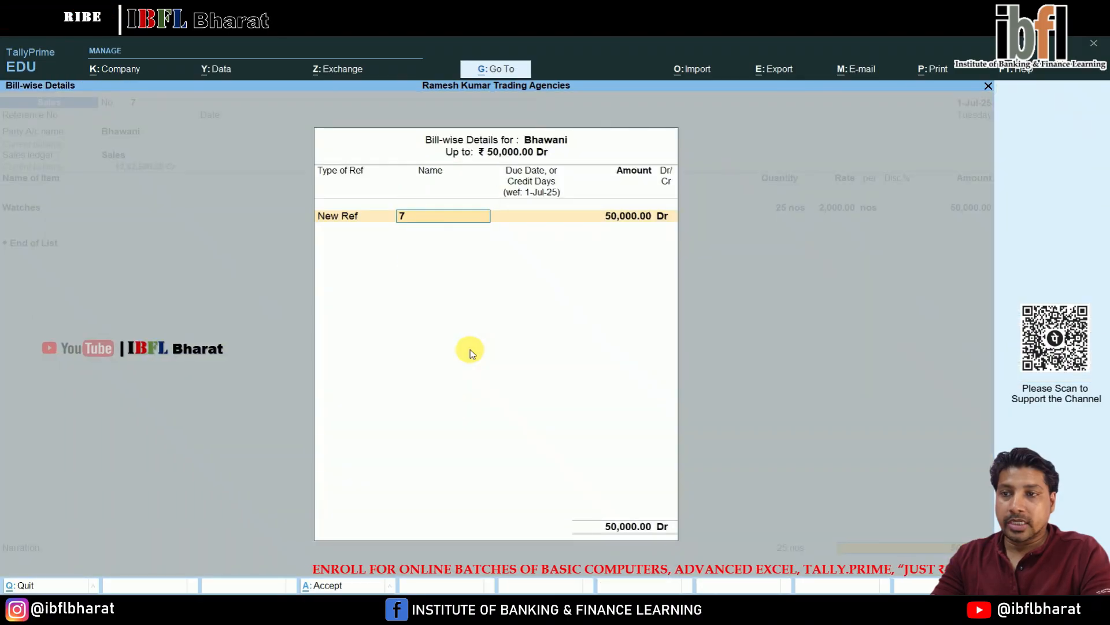
pyautogui.press('Return')
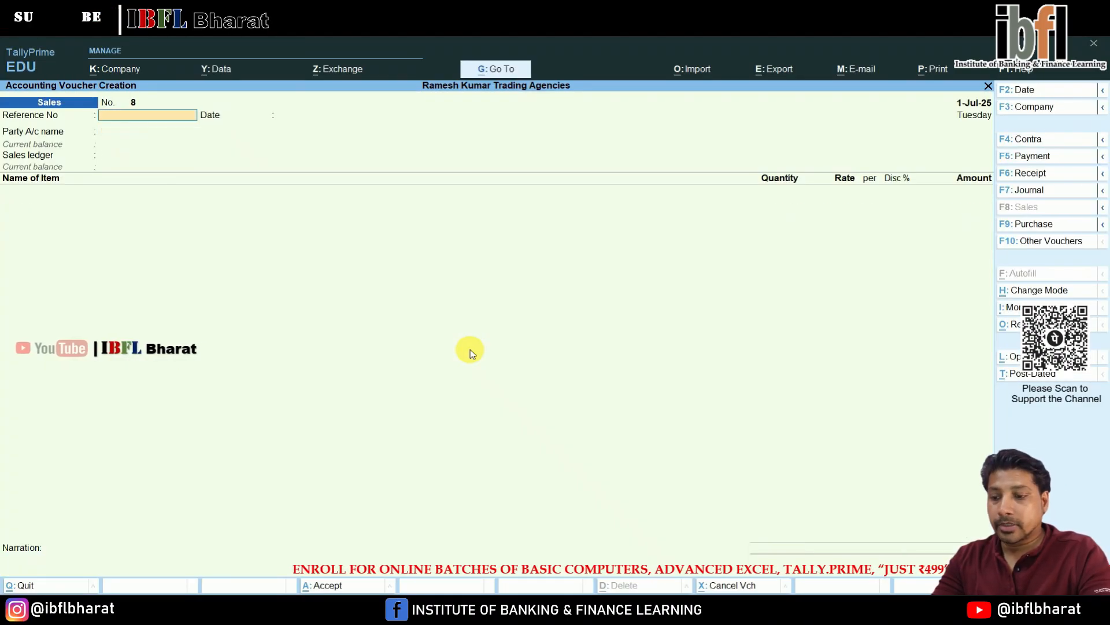
# - Record a Receipt of 50000 from Bhawani against reference 7 and accept it
pyautogui.press('F6')
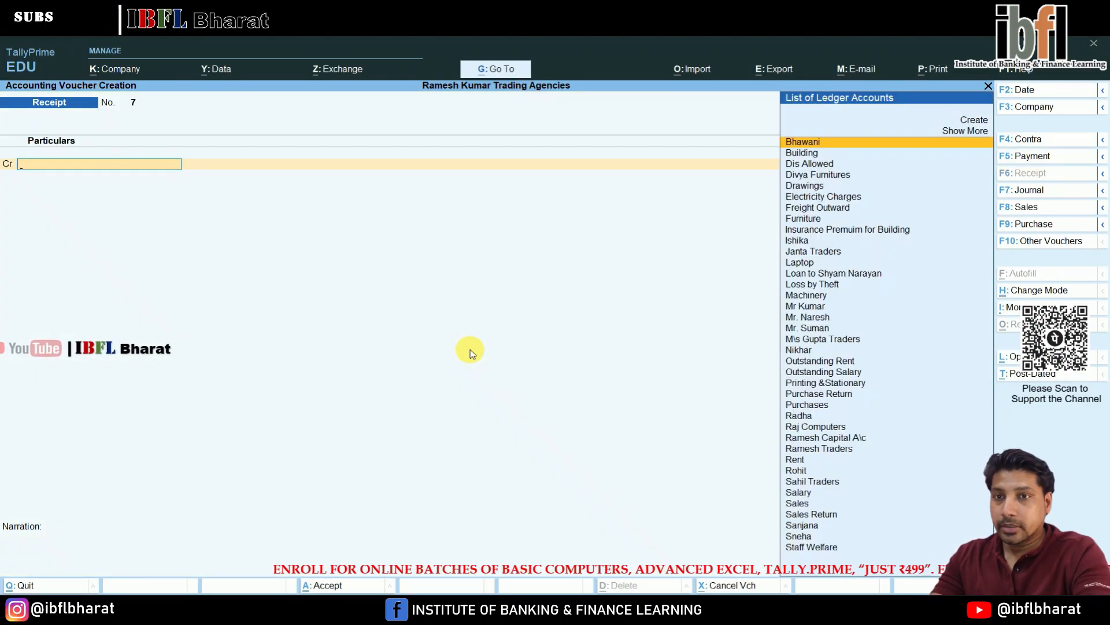
pyautogui.write('bh')
pyautogui.press('Return')
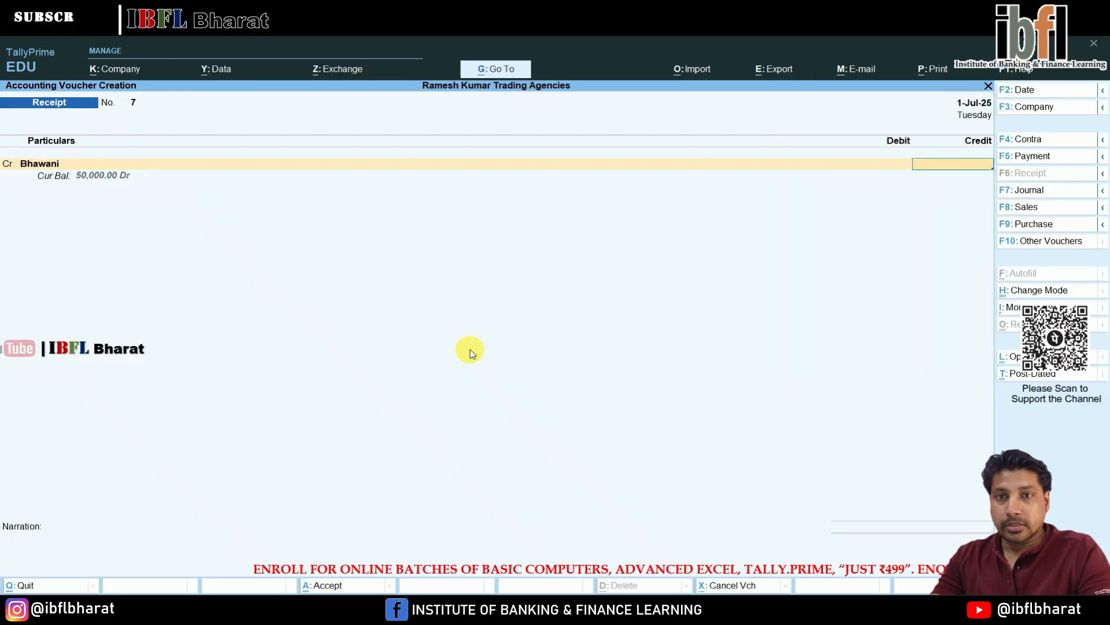
pyautogui.write('50000')
pyautogui.press('Return')
pyautogui.press('Return')
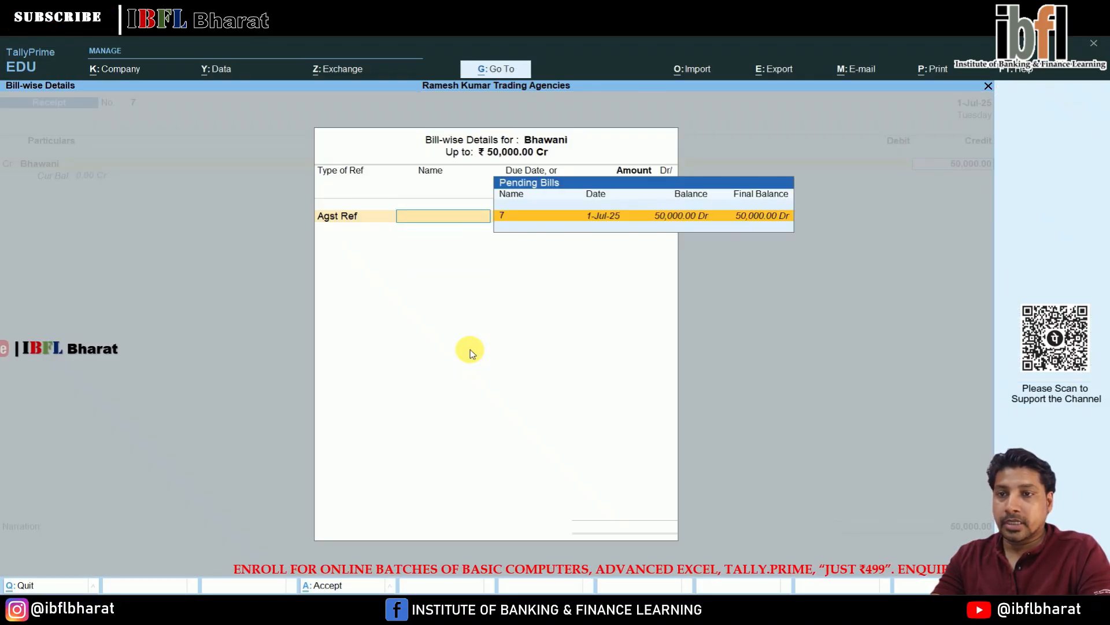
pyautogui.press('Return')
pyautogui.press('Return')
pyautogui.press('Down')
pyautogui.press('Down')
pyautogui.press('Down')
pyautogui.press('Down')
pyautogui.press('Down')
pyautogui.press('Down')
pyautogui.press('Down')
pyautogui.press('Down')
pyautogui.press('Down')
pyautogui.press('Down')
pyautogui.press('Down')
pyautogui.press('Down')
pyautogui.press('Down')
pyautogui.press('Down')
pyautogui.press('Down')
pyautogui.press('Down')
pyautogui.press('Down')
pyautogui.press('Down')
pyautogui.press('Down')
pyautogui.press('Down')
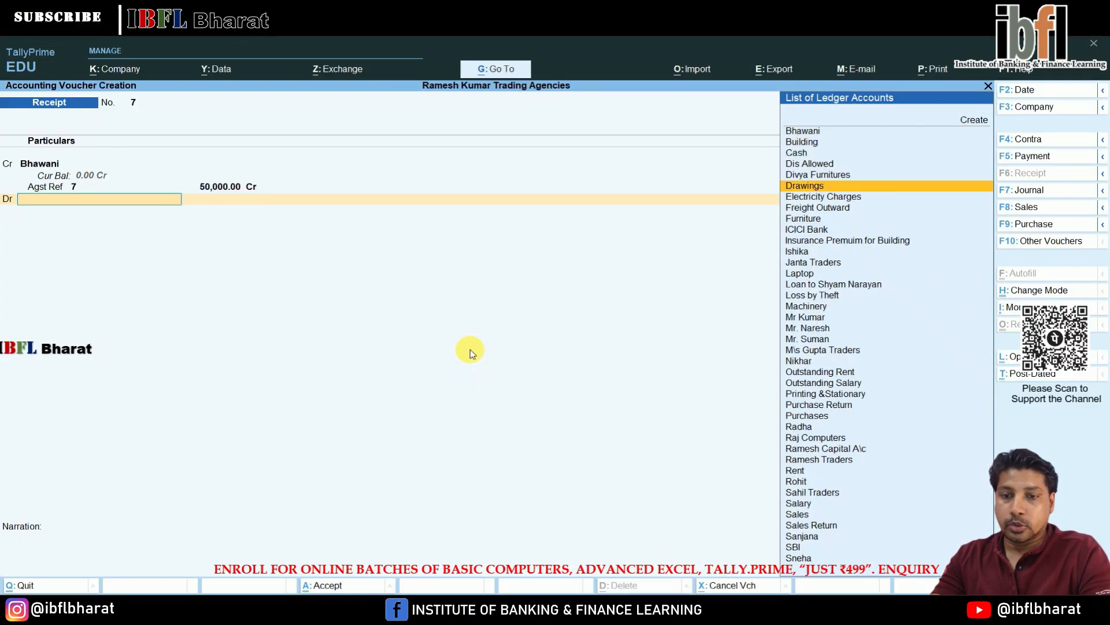
pyautogui.hotkey('ctrl', 'a')
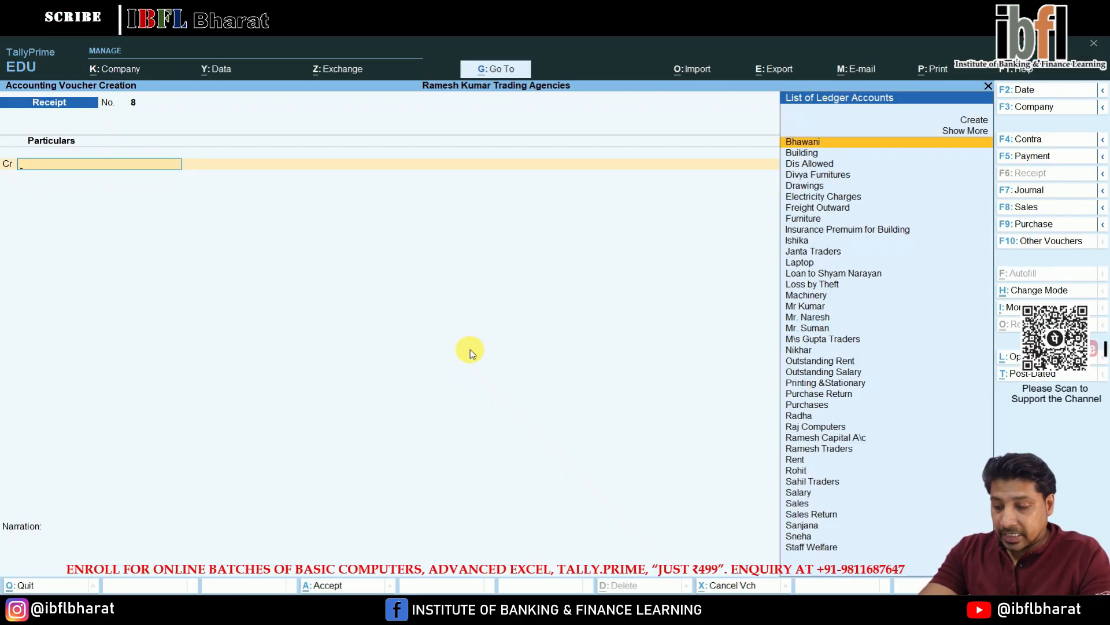
# - Start a Journal voucher debiting Salary 40,000 and Rent 25,000
pyautogui.press('F7')
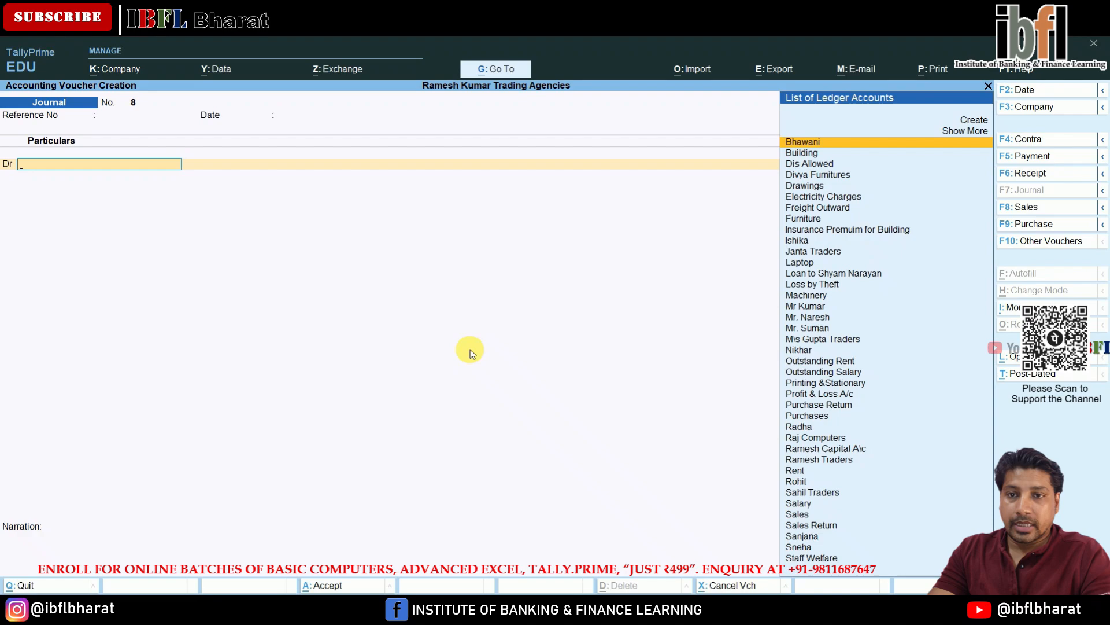
pyautogui.write('sal')
pyautogui.press('Return')
pyautogui.write('40,000')
pyautogui.press('Return')
pyautogui.write('rent')
pyautogui.press('Return')
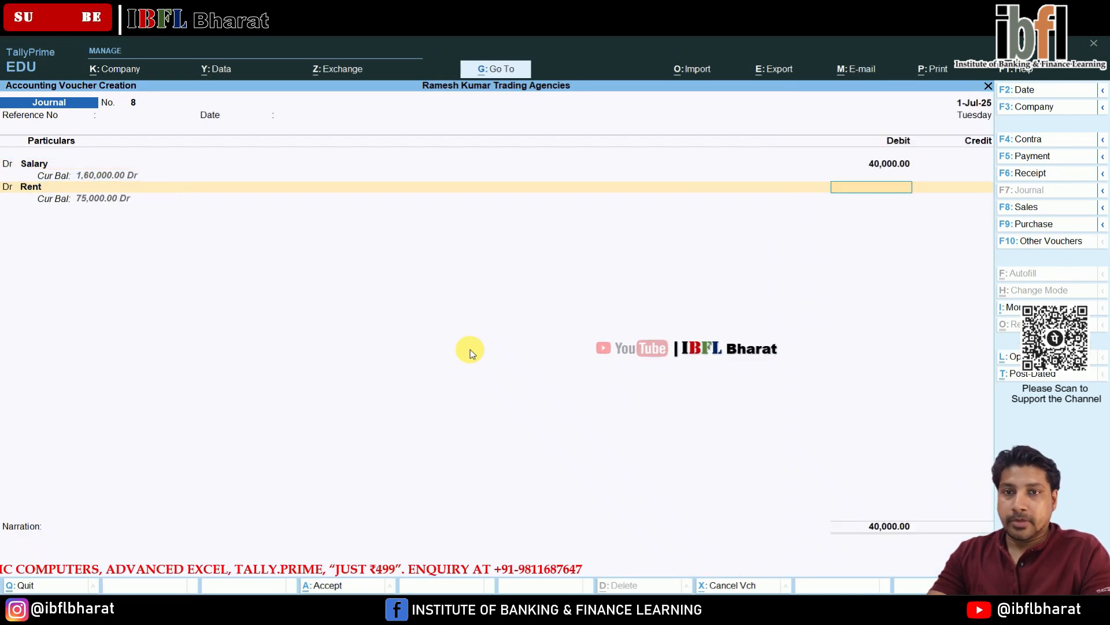
pyautogui.write('25,000.00')
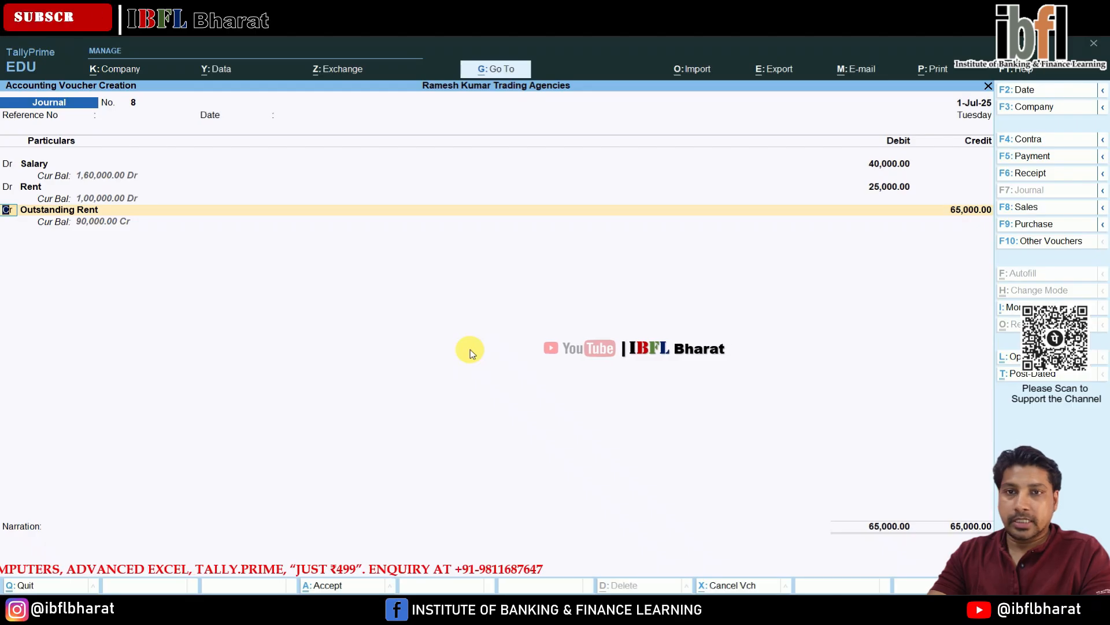
# - Credit Outstanding Rent 25,000 and Outstanding Salary 40,000, then accept the journal voucher
pyautogui.press('Return')
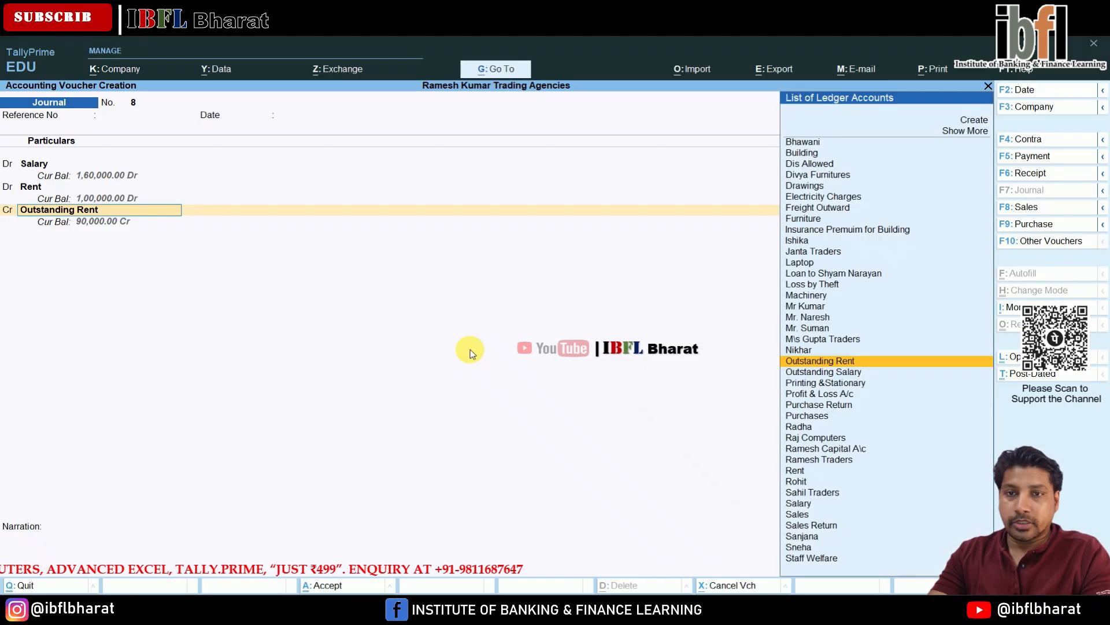
pyautogui.press('Return')
pyautogui.press('Return')
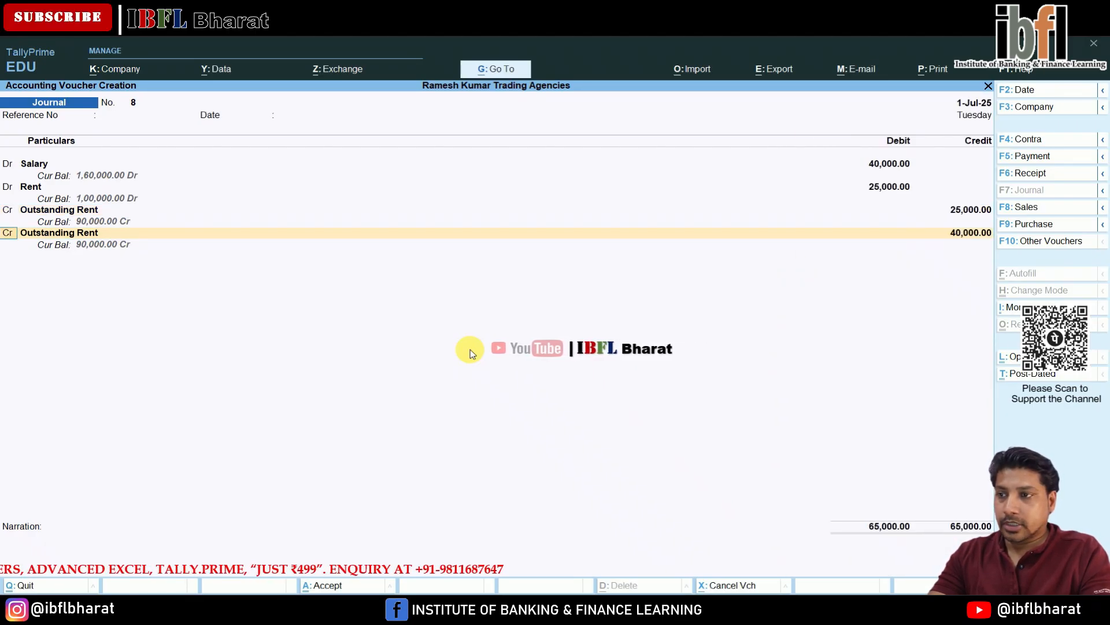
pyautogui.press('Return')
pyautogui.press('Down')
pyautogui.press('Return')
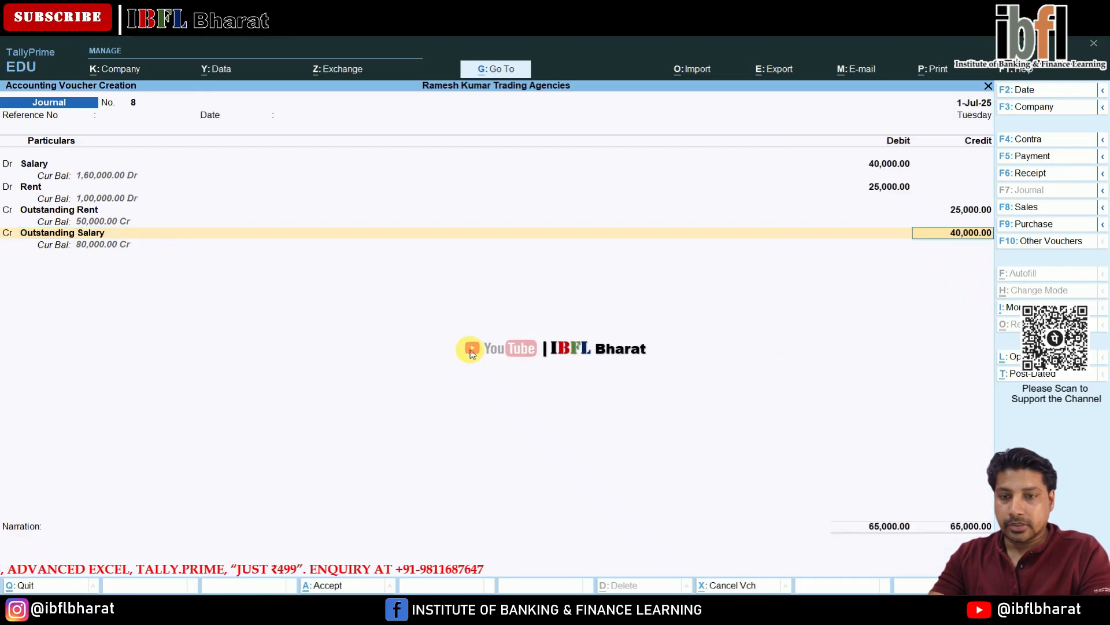
pyautogui.press('Return')
pyautogui.press('Return')
pyautogui.press('Return')
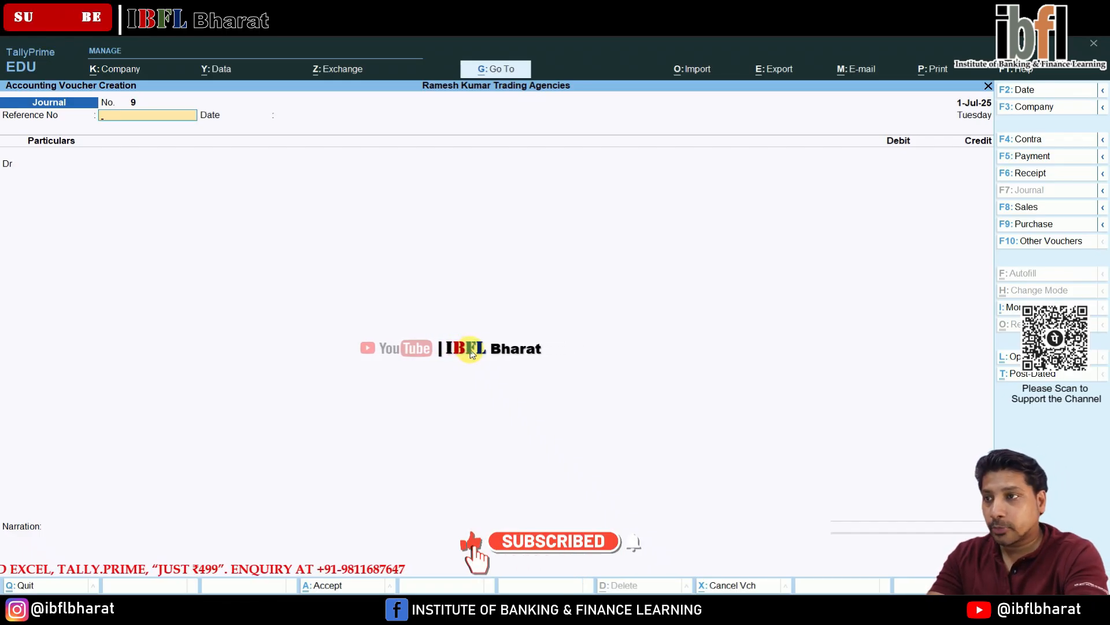
# - Start a Payment voucher debiting Outstanding Rent 50,000
pyautogui.press('F5')
pyautogui.press('Down')
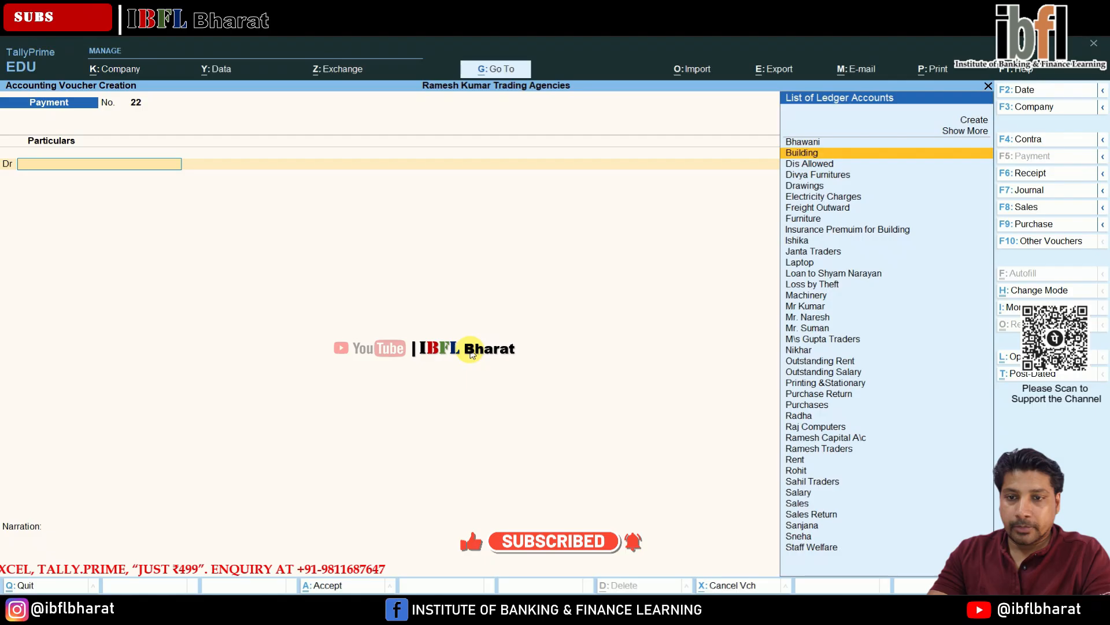
pyautogui.press('Down')
pyautogui.press('Down')
pyautogui.press('Down')
pyautogui.press('Down')
pyautogui.press('Down')
pyautogui.press('Down')
pyautogui.press('Down')
pyautogui.press('Down')
pyautogui.press('Down')
pyautogui.press('Down')
pyautogui.press('Down')
pyautogui.press('Down')
pyautogui.press('Down')
pyautogui.press('Down')
pyautogui.press('Down')
pyautogui.press('Down')
pyautogui.press('Down')
pyautogui.press('Down')
pyautogui.press('Down')
pyautogui.press('Down')
pyautogui.press('Up')
pyautogui.press('Up')
pyautogui.press('Up')
pyautogui.press('Up')
pyautogui.press('Up')
pyautogui.press('Up')
pyautogui.press('Up')
pyautogui.press('Up')
pyautogui.press('Up')
pyautogui.press('Up')
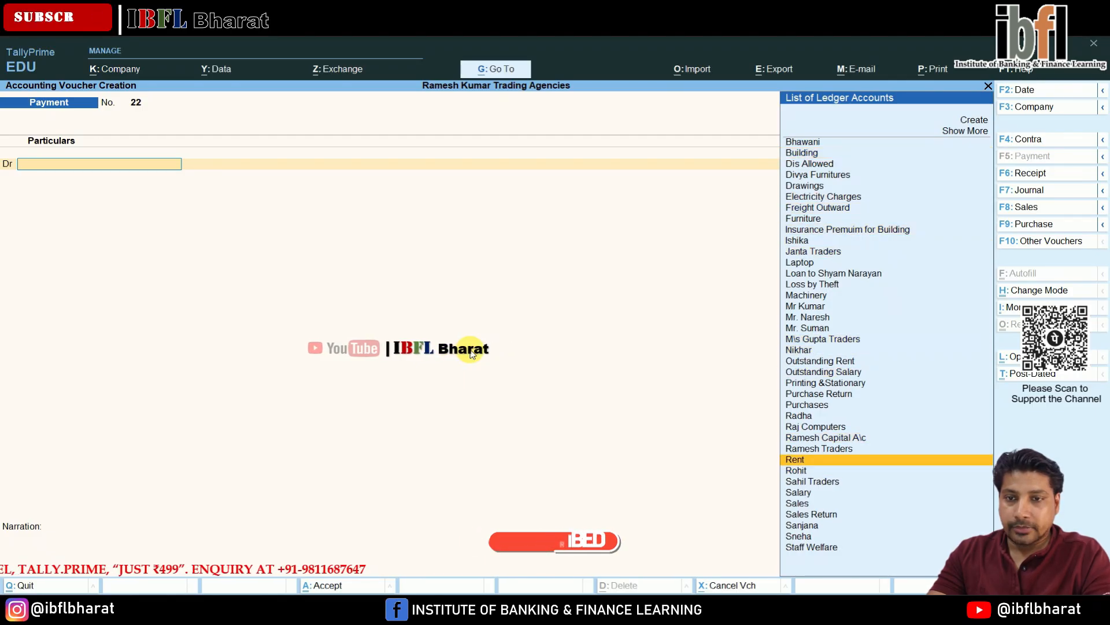
pyautogui.press('Return')
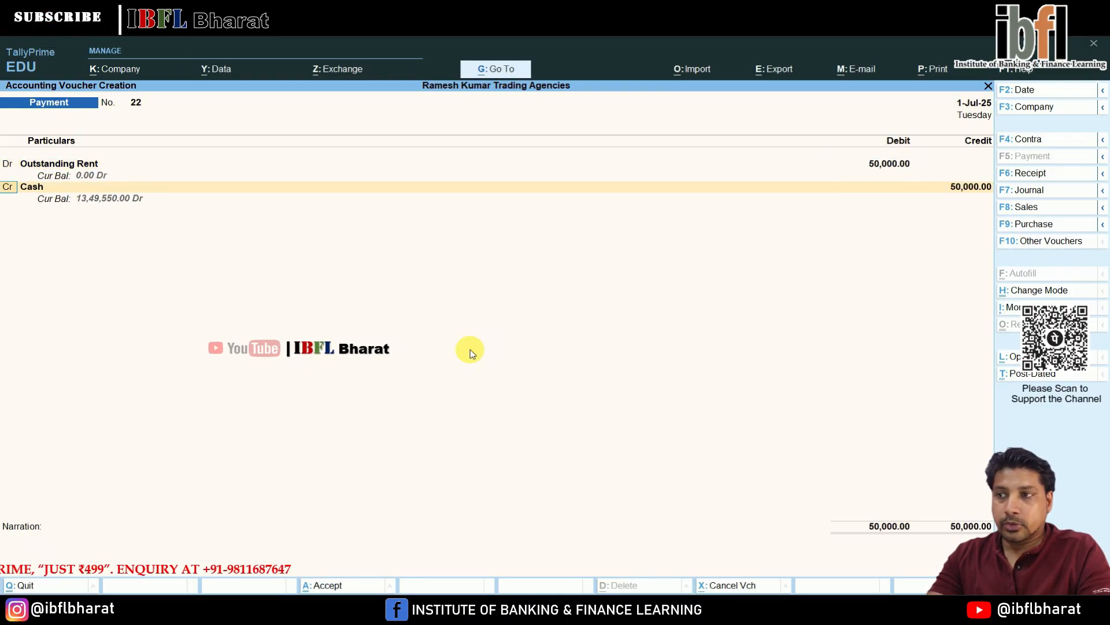
# - Change the second line to a debit of Outstanding Salary for 80,000
pyautogui.write('d')
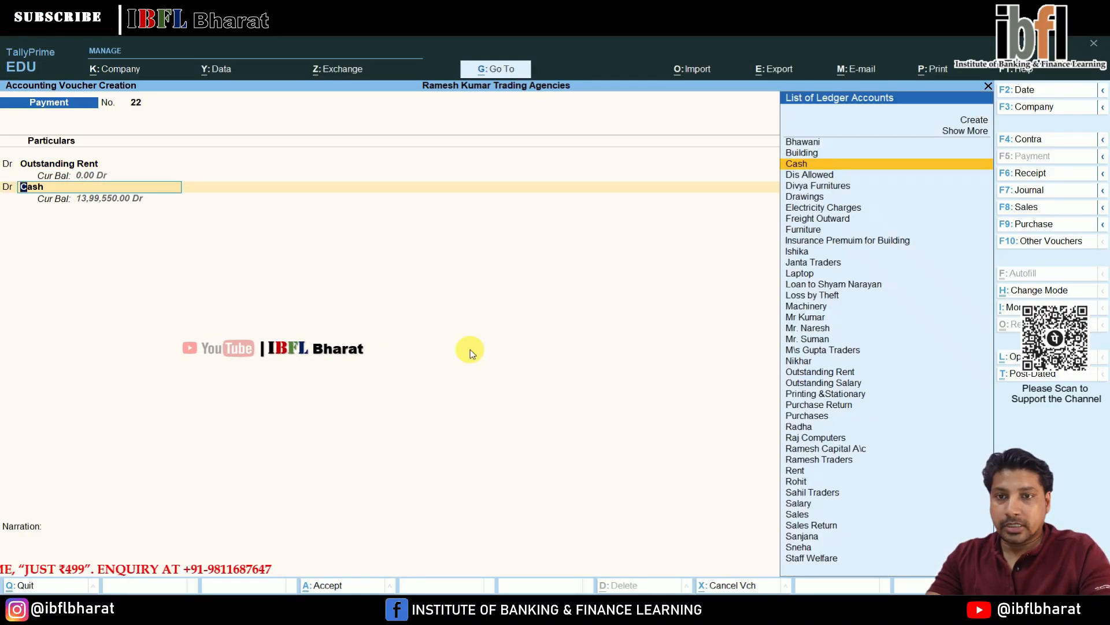
pyautogui.write('o')
pyautogui.press('Down')
pyautogui.press('Down')
pyautogui.press('Return')
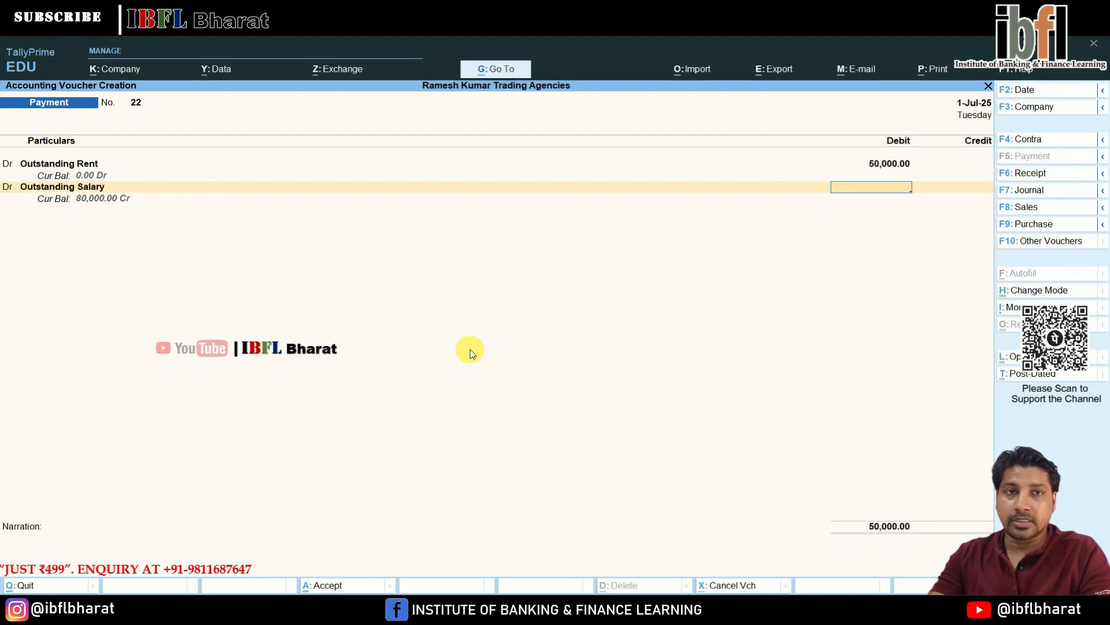
pyautogui.write('40')
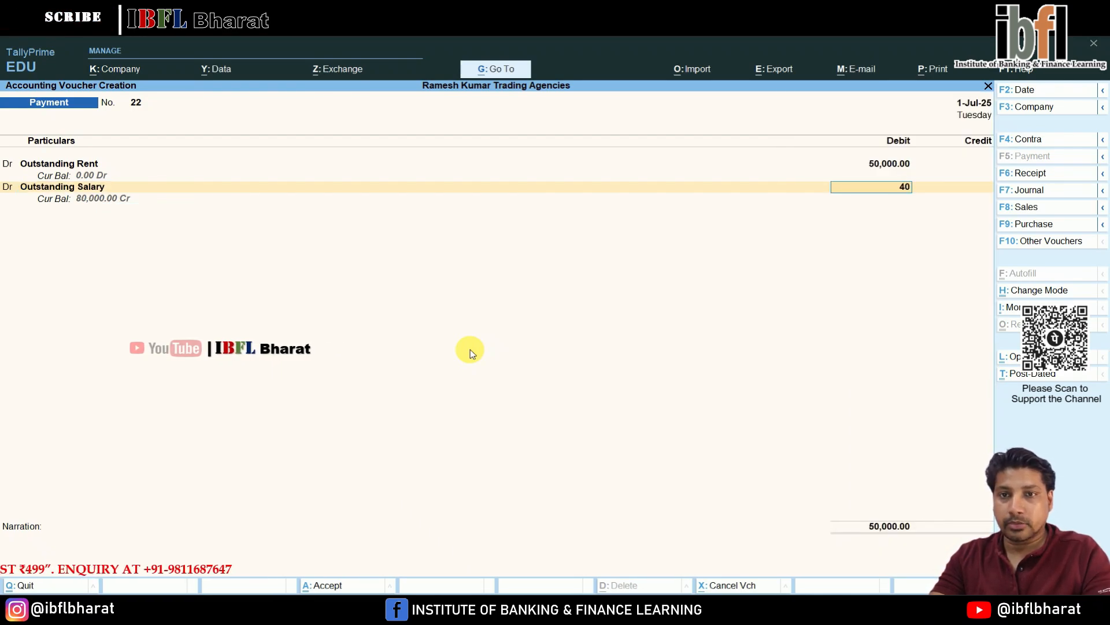
pyautogui.write('80000')
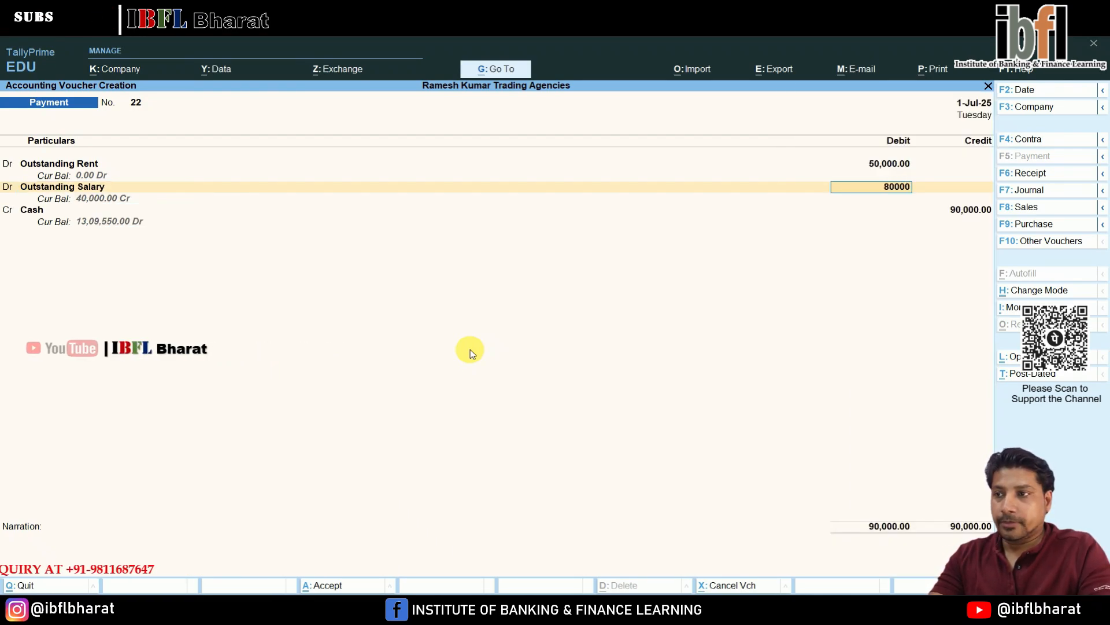
pyautogui.press('Return')
# - Credit ICICI Bank for the 1,30,000 total instead of Cash and accept the payment voucher
pyautogui.press('Return')
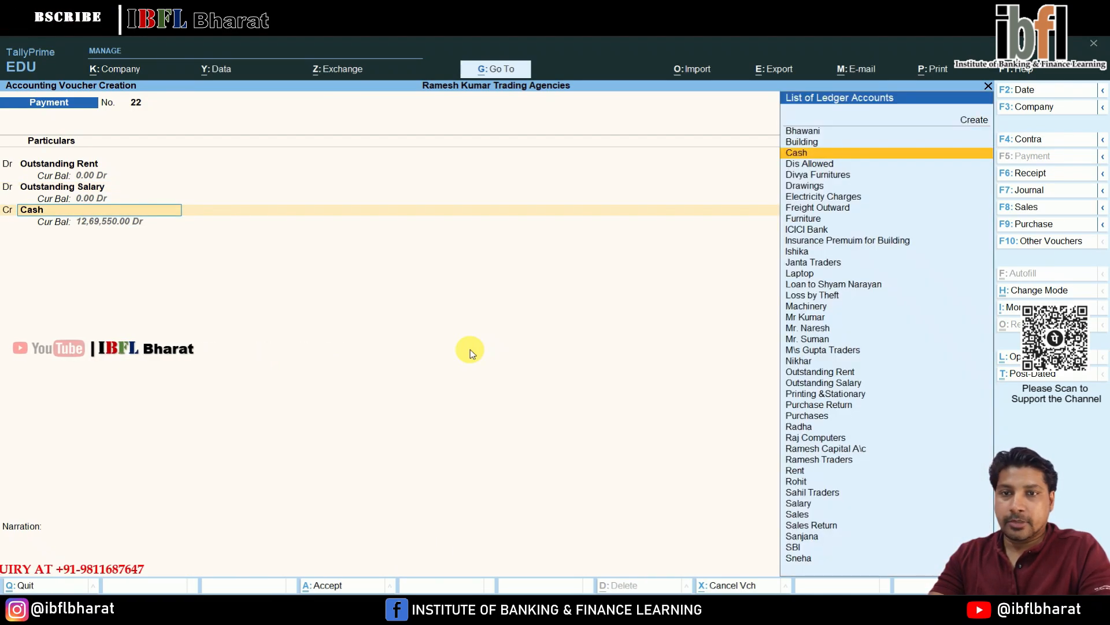
pyautogui.press('Return')
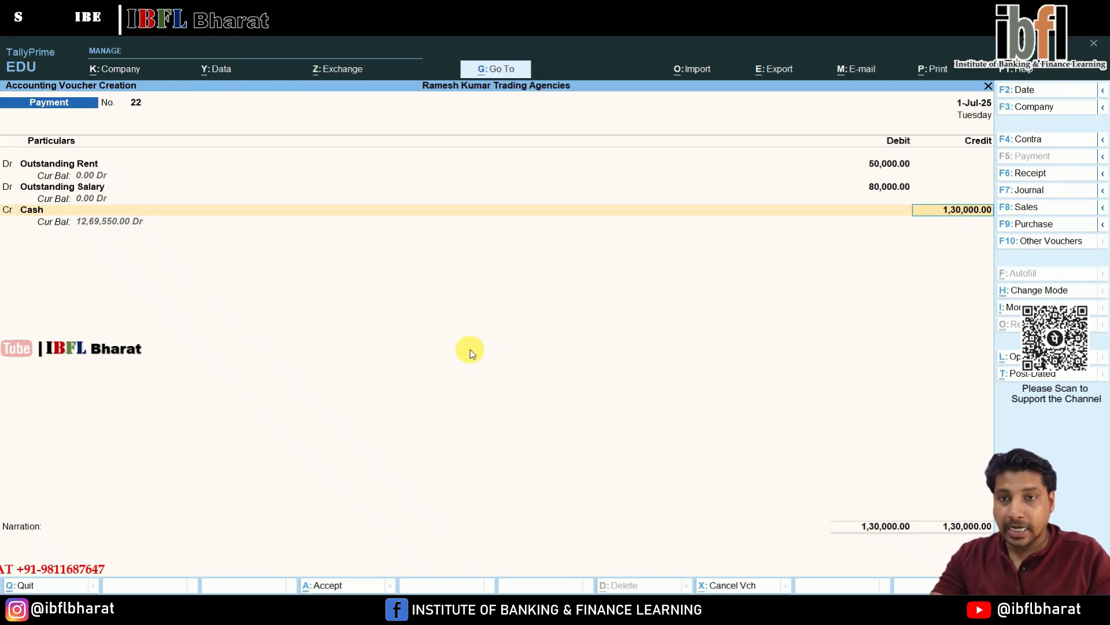
pyautogui.press('BackSpace')
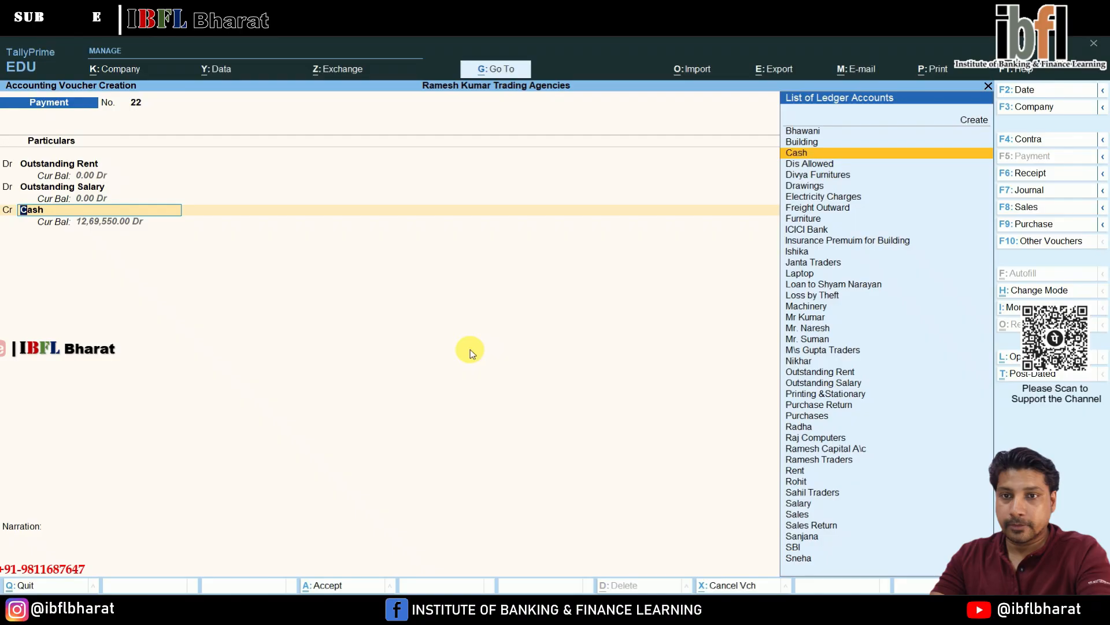
pyautogui.write('i')
pyautogui.press('Return')
pyautogui.press('Return')
pyautogui.press('Return')
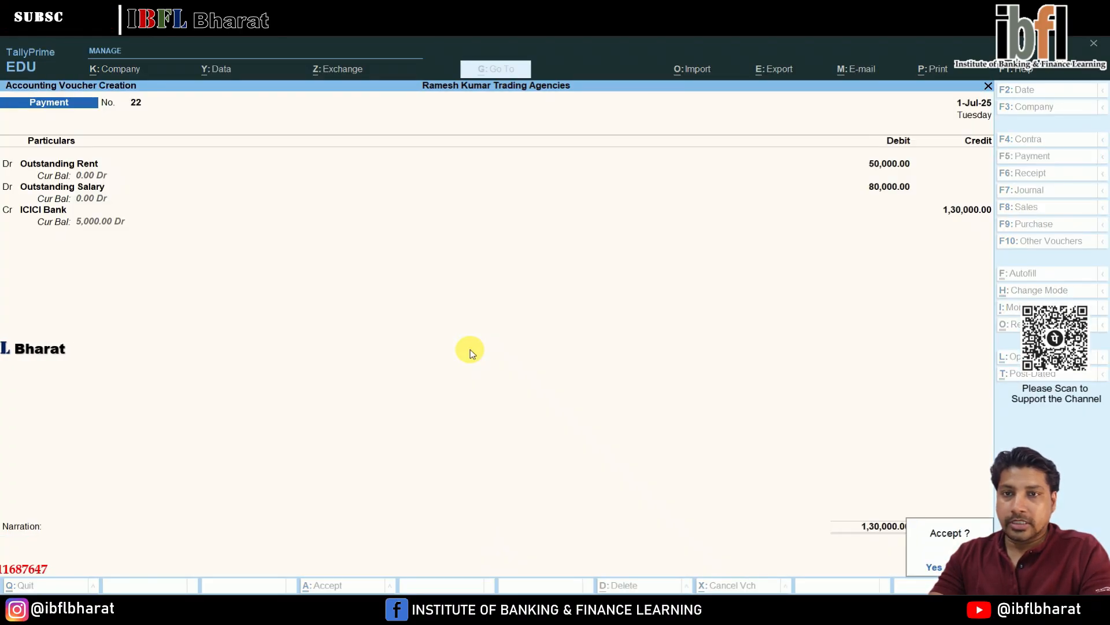
# - Record a Payment of 1,500 debiting Staff Welfare and crediting Cash, then accept it
pyautogui.press('Return')
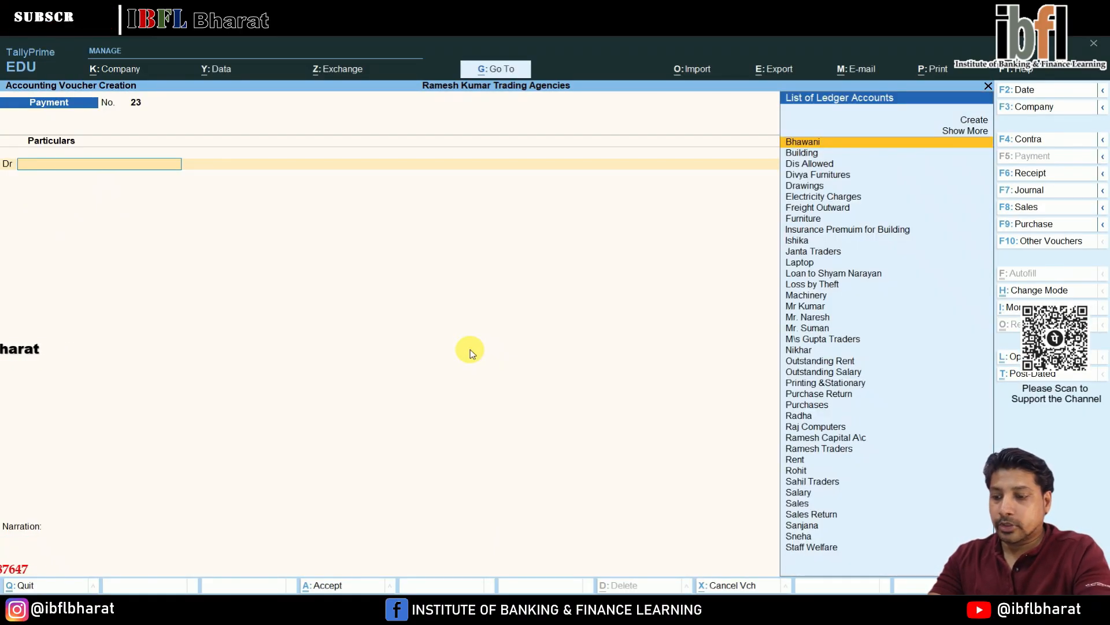
pyautogui.write('Staf')
pyautogui.press('Return')
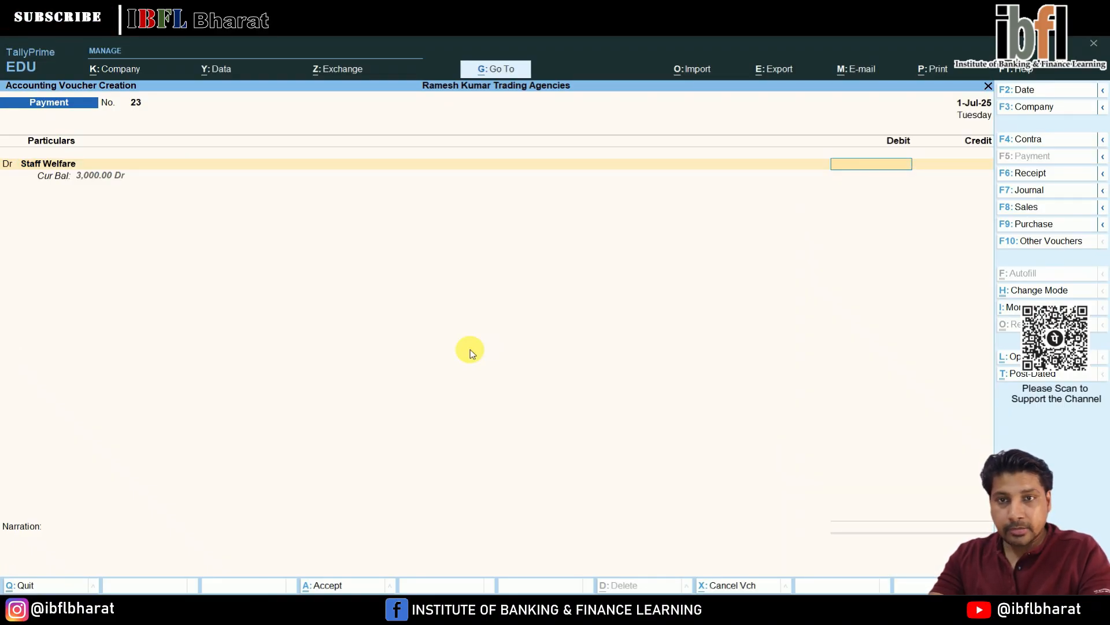
pyautogui.press('Return')
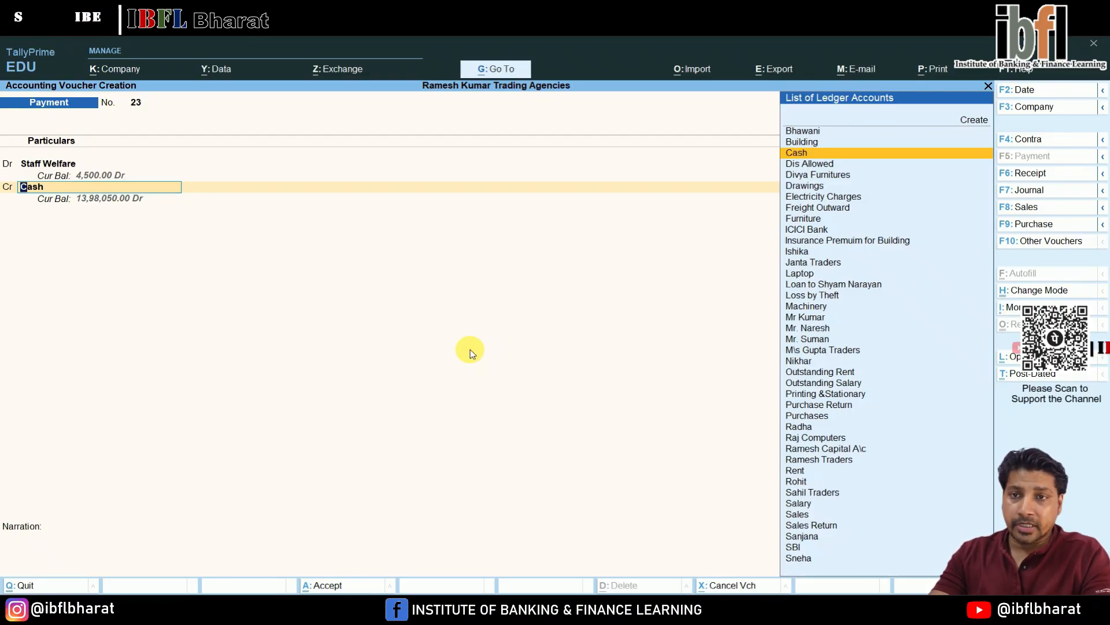
pyautogui.press('Return')
pyautogui.press('Return')
pyautogui.press('Return')
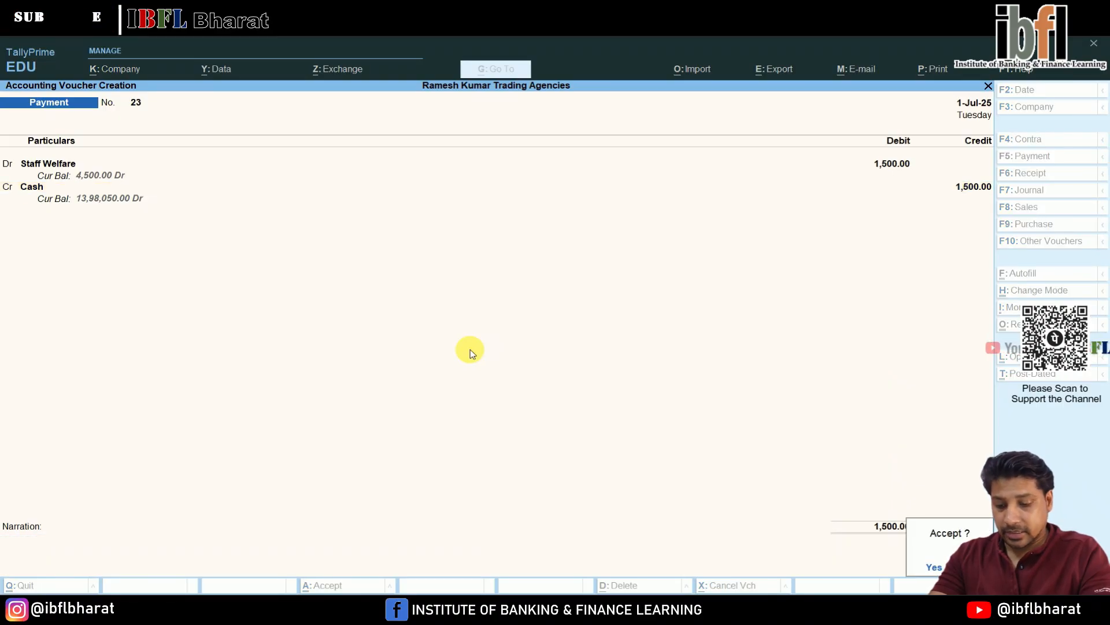
pyautogui.press('Return')
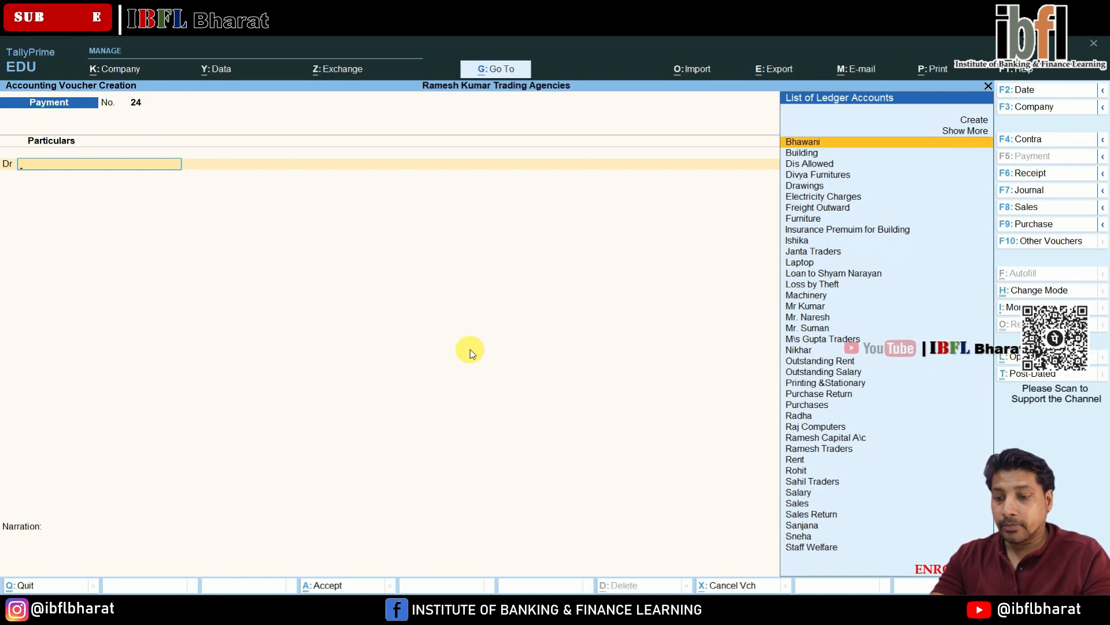
pyautogui.press('F6')
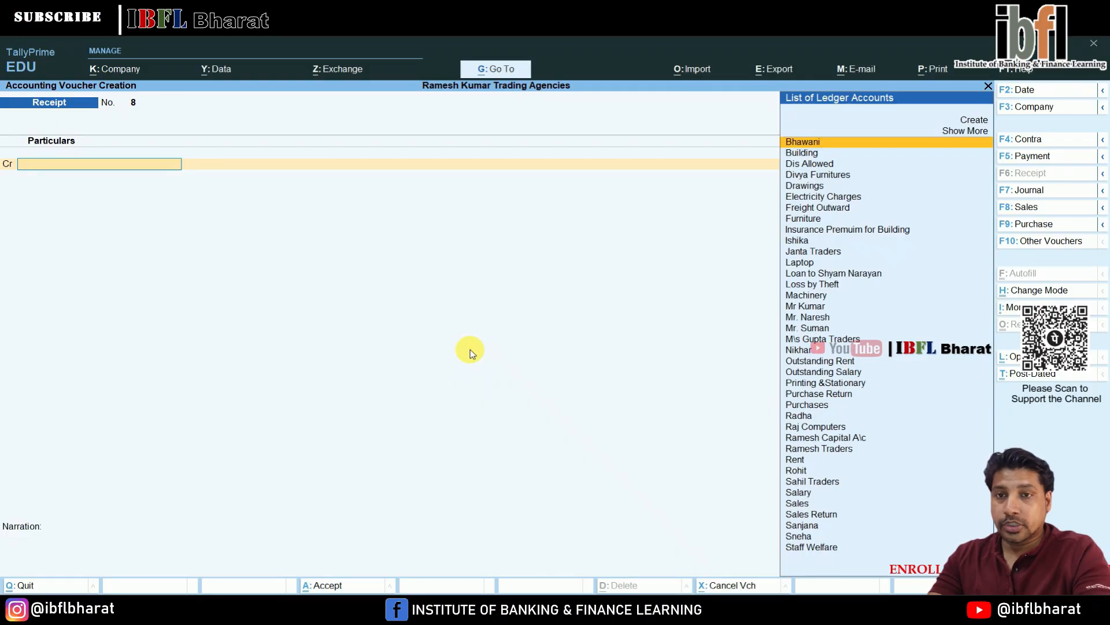
pyautogui.write('sh')
pyautogui.press('Down')
pyautogui.press('Down')
pyautogui.press('Down')
pyautogui.press('Down')
pyautogui.press('Return')
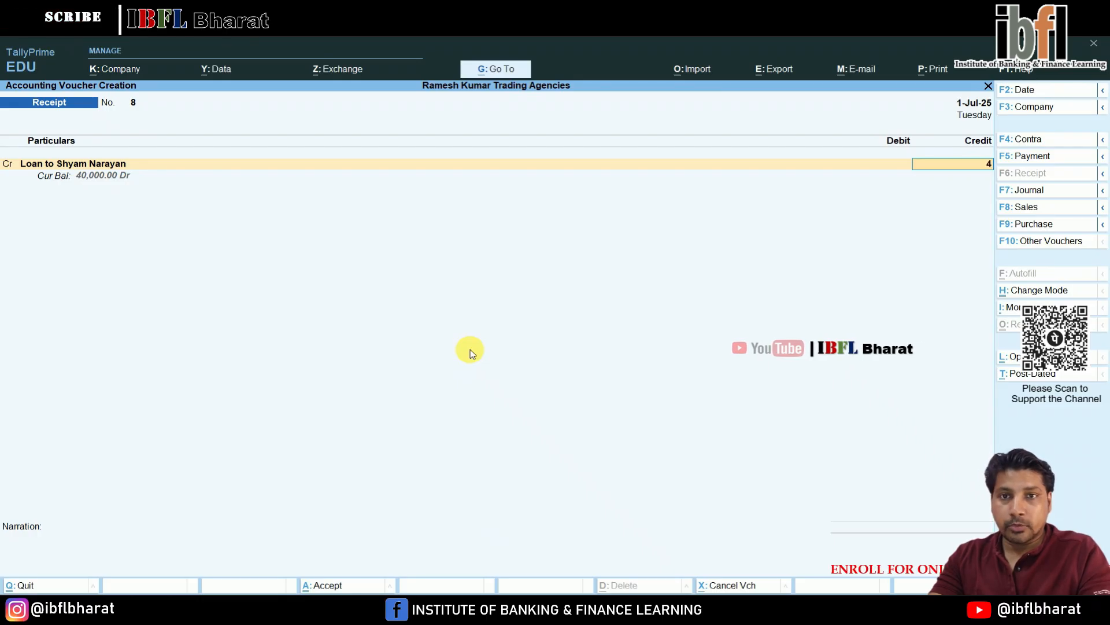
pyautogui.press('Return')
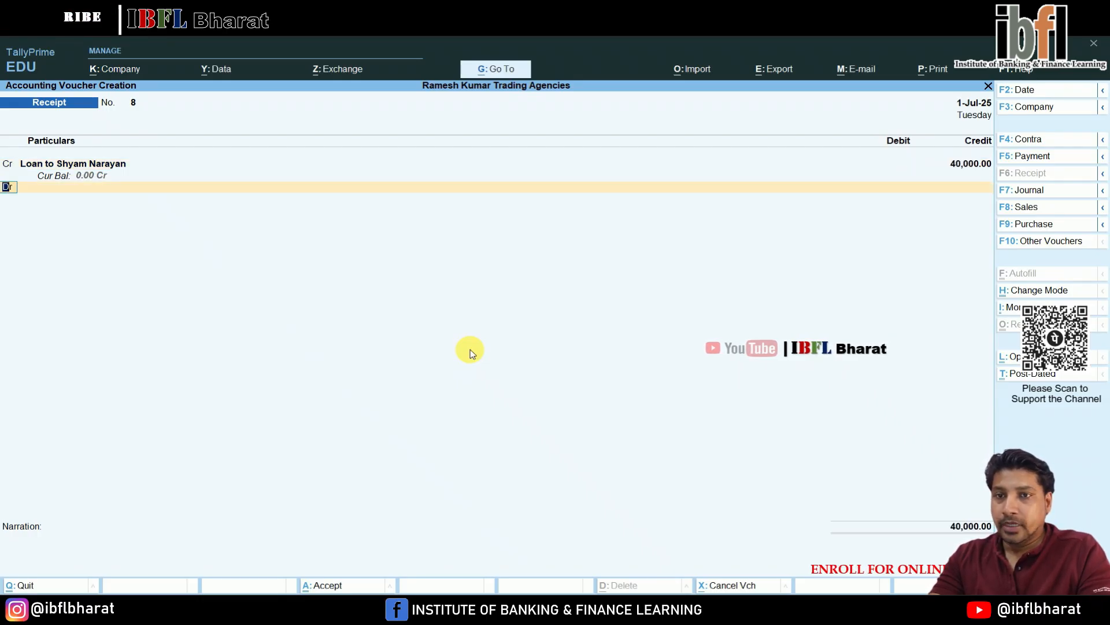
# - Debit Cash 18,000, working out 45% of 40000 in the calculator
pyautogui.press('Return')
pyautogui.press('Down')
pyautogui.press('Down')
pyautogui.press('Return')
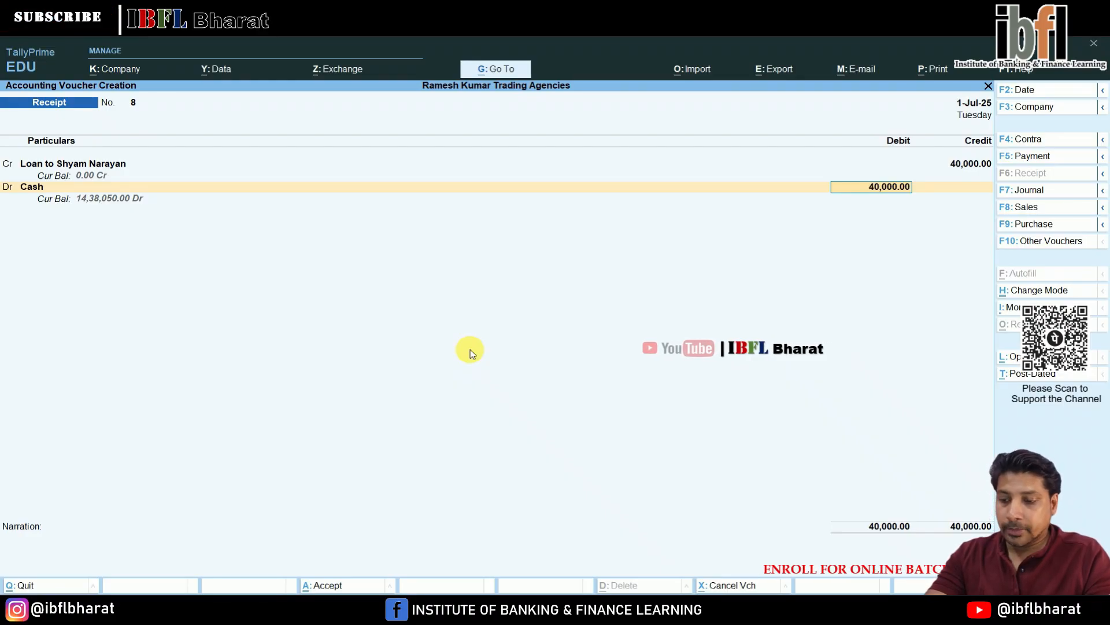
pyautogui.hotkey('ctrl', 'n')
pyautogui.write('40000')
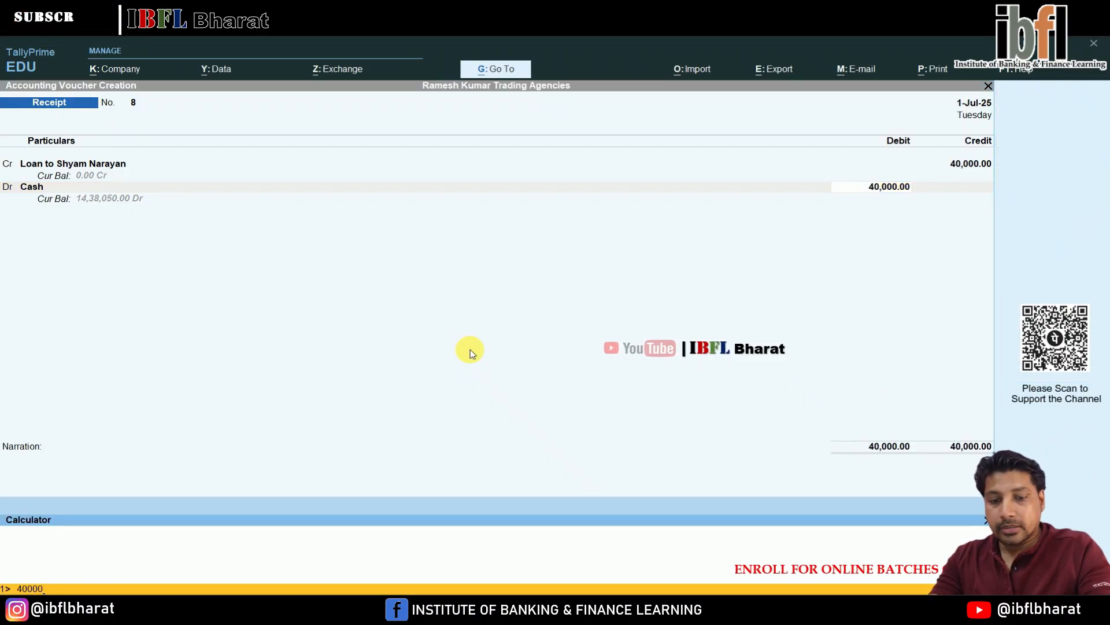
pyautogui.write('*45%')
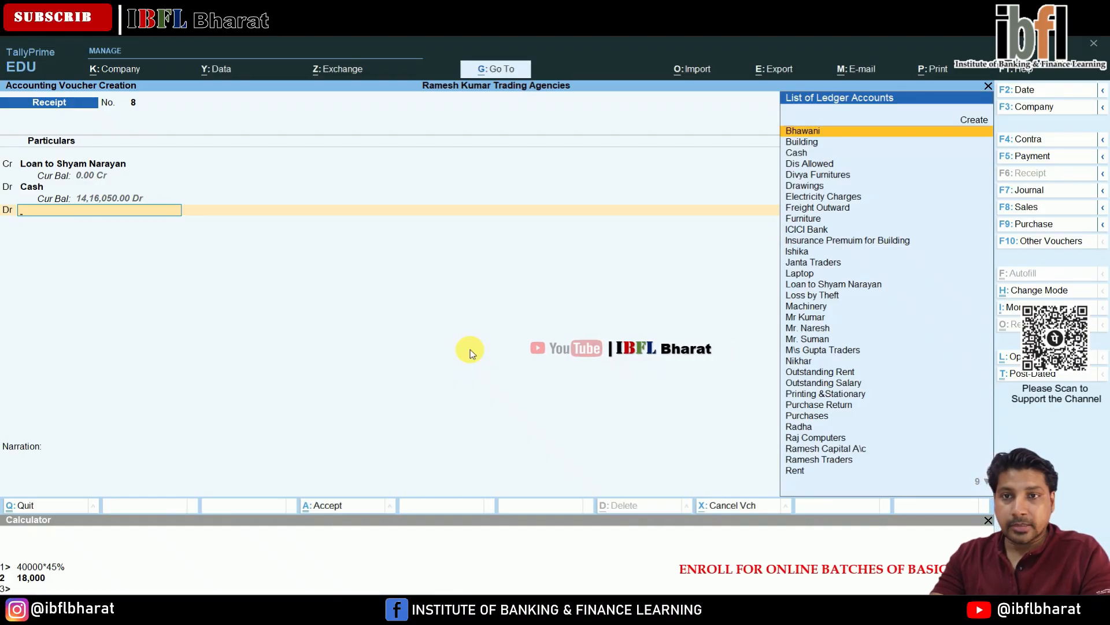
# - Debit ICICI Bank with the remaining 22,000, confirm its cheque bank allocation, and accept the receipt
pyautogui.press('Down')
pyautogui.press('Down')
pyautogui.press('Down')
pyautogui.press('Down')
pyautogui.press('Down')
pyautogui.press('Down')
pyautogui.press('Down')
pyautogui.press('Down')
pyautogui.press('Down')
pyautogui.press('Down')
pyautogui.press('Down')
pyautogui.press('Down')
pyautogui.press('Down')
pyautogui.press('Down')
pyautogui.press('Down')
pyautogui.press('Return')
pyautogui.press('Return')
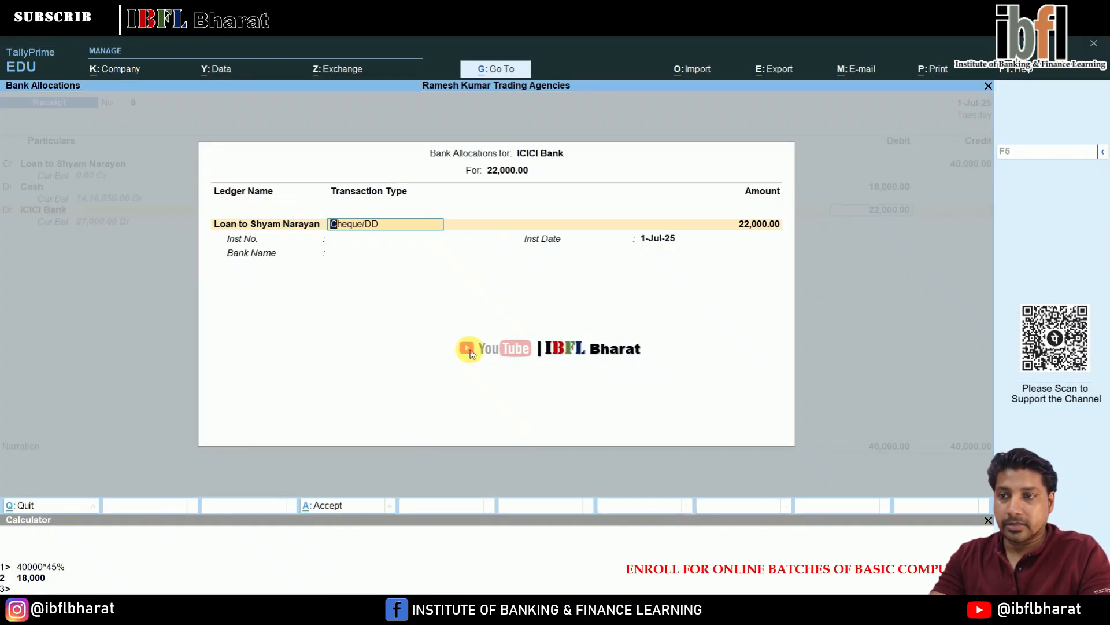
pyautogui.press('Return')
pyautogui.press('Return')
pyautogui.press('Return')
pyautogui.press('Return')
pyautogui.press('Return')
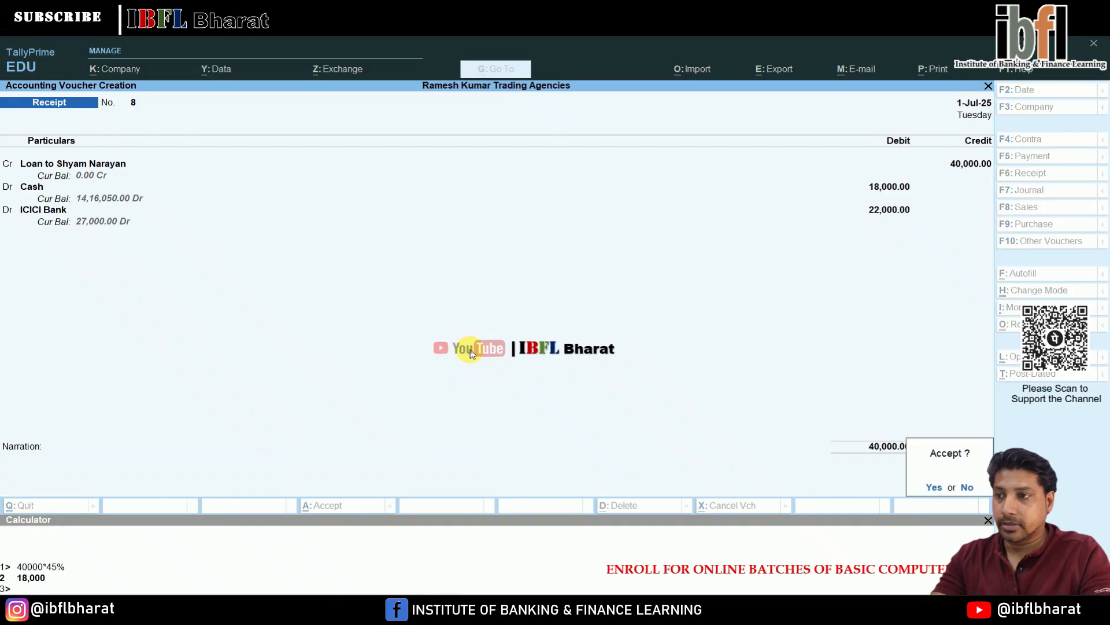
pyautogui.press('Return')
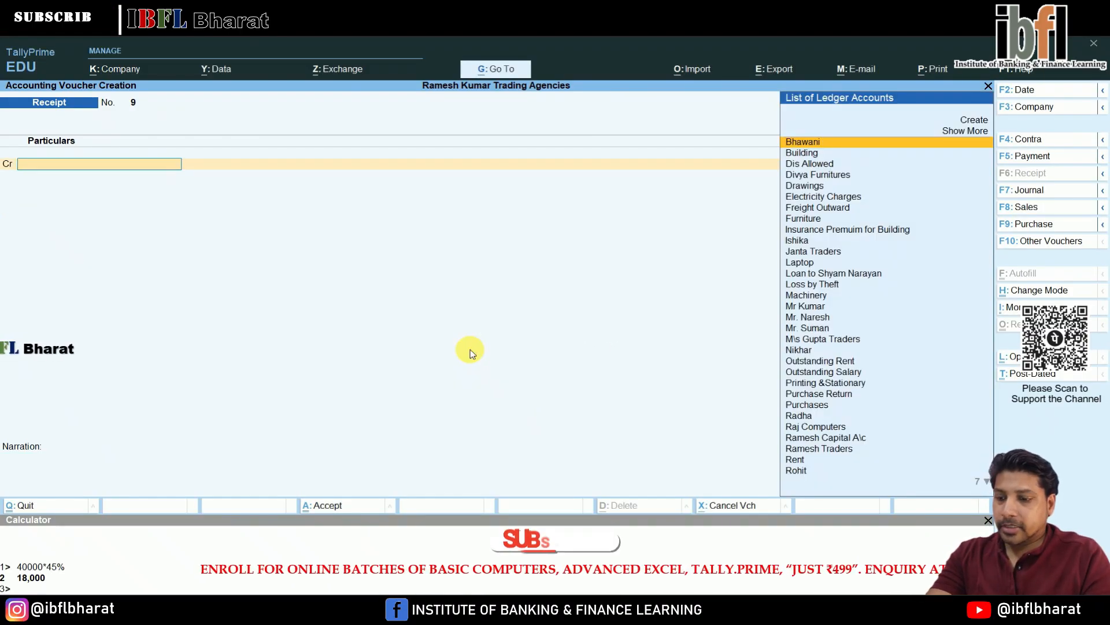
# - Start a Payment voucher debiting Electricity Charges 15,500
pyautogui.press('F5')
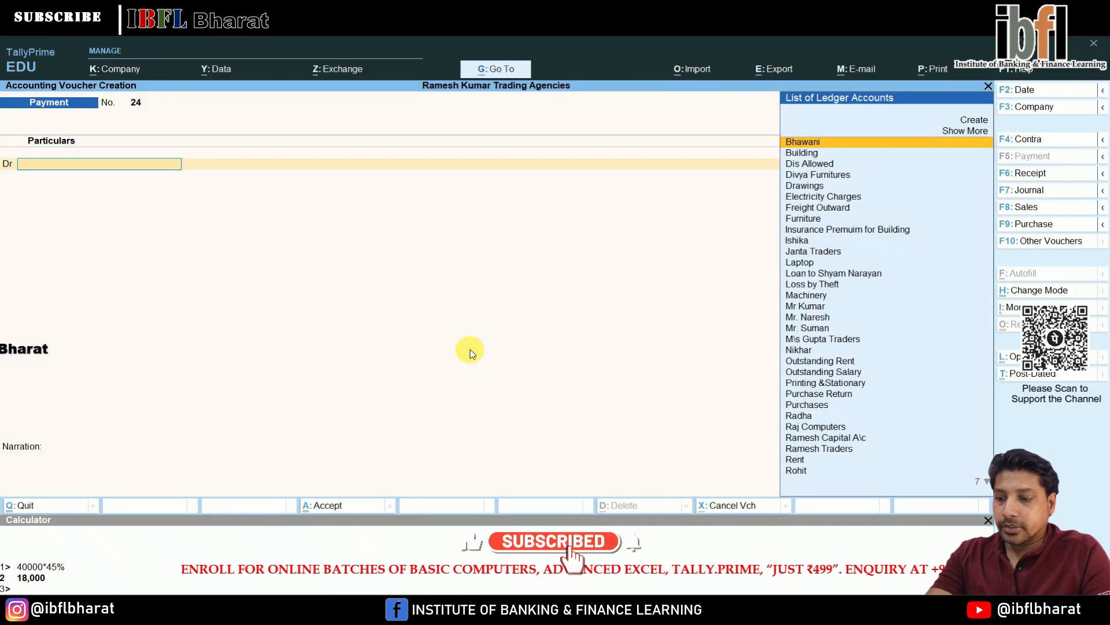
pyautogui.write('e')
pyautogui.press('Return')
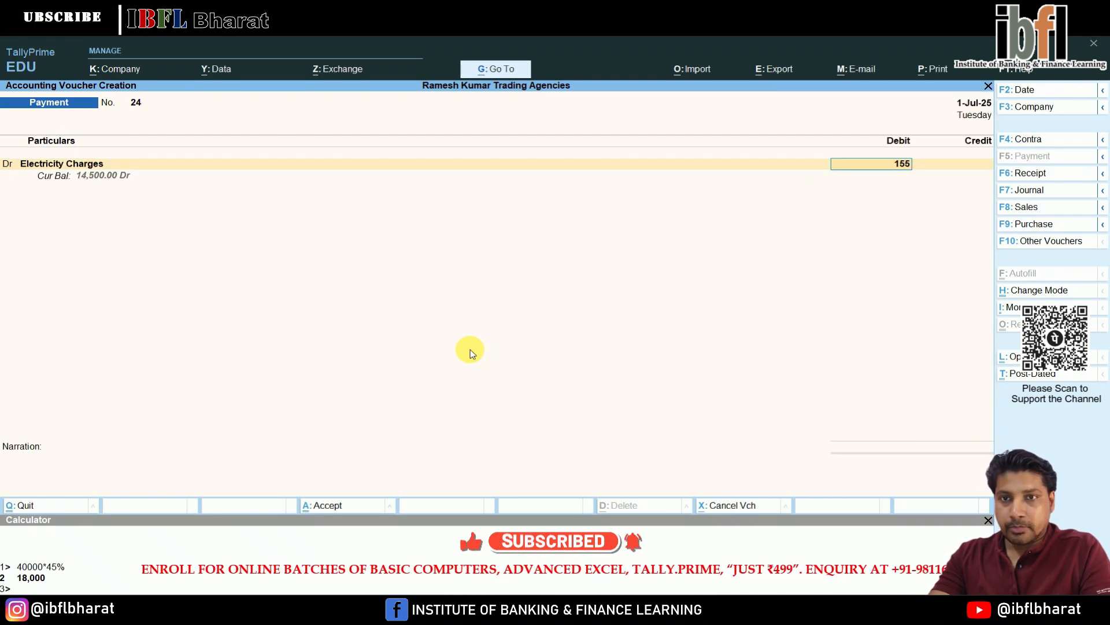
pyautogui.write('15500')
pyautogui.press('Return')
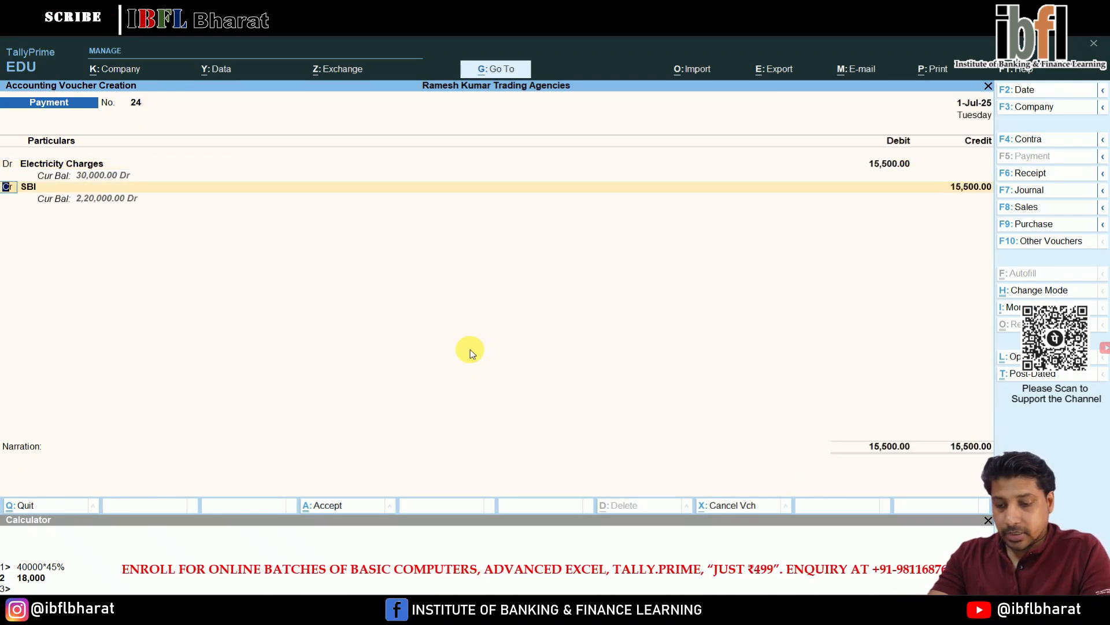
# - Credit ICICI Bank 15,500 and confirm the cheque bank allocation
pyautogui.press('Return')
pyautogui.write('ic')
pyautogui.press('Return')
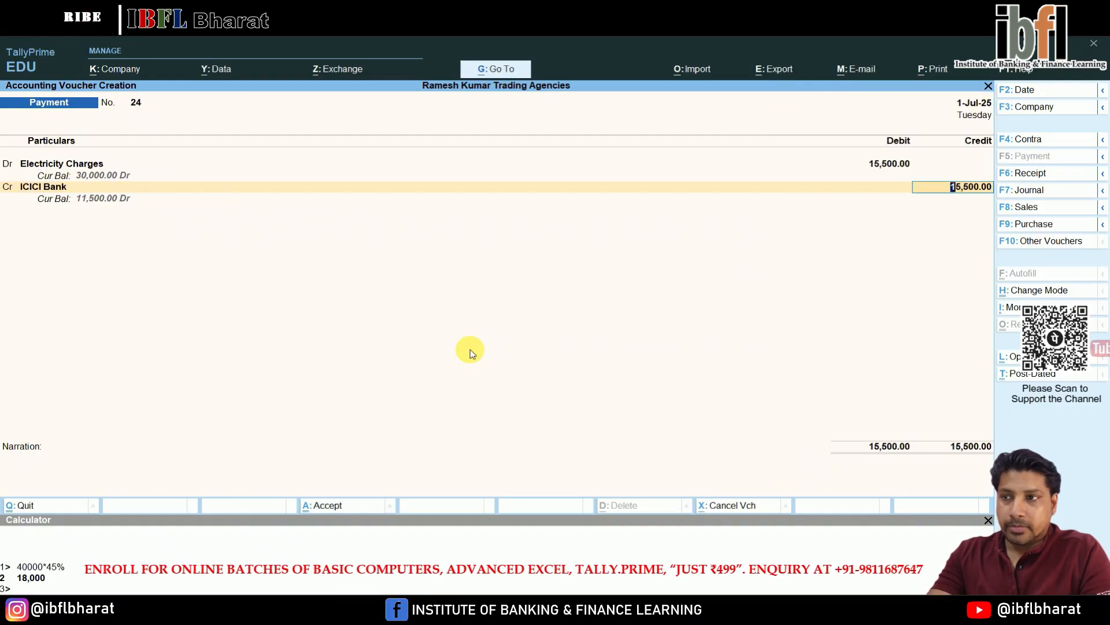
pyautogui.press('Return')
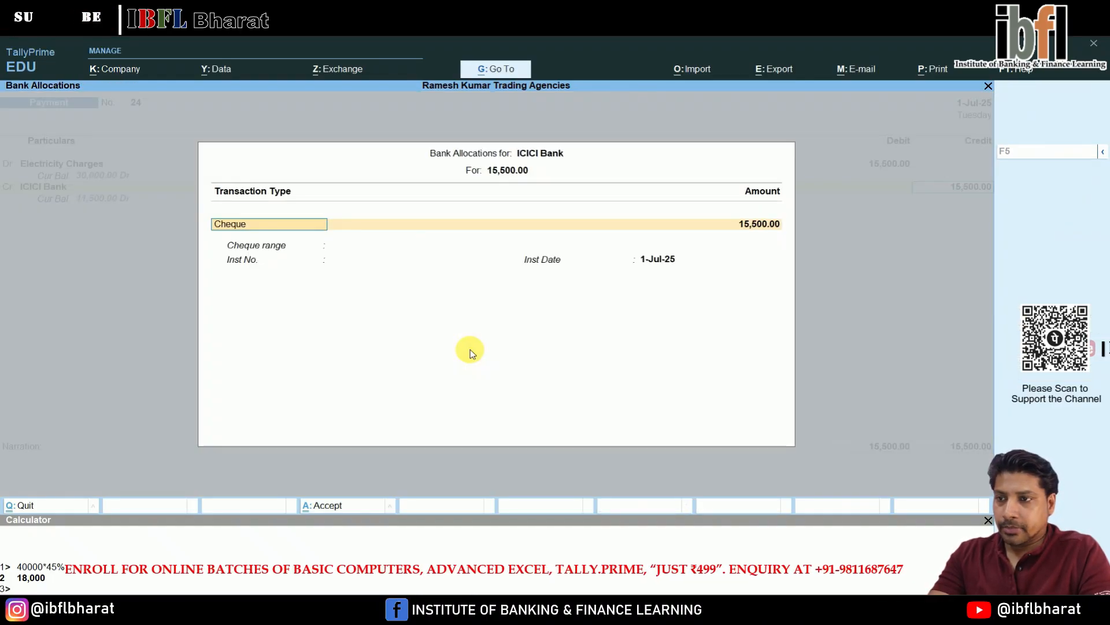
pyautogui.press('Return')
pyautogui.press('Return')
pyautogui.press('Return')
# - Recall the previous narration, edit it to refer to June and July, and accept the payment
pyautogui.hotkey('ctrl', 'r')
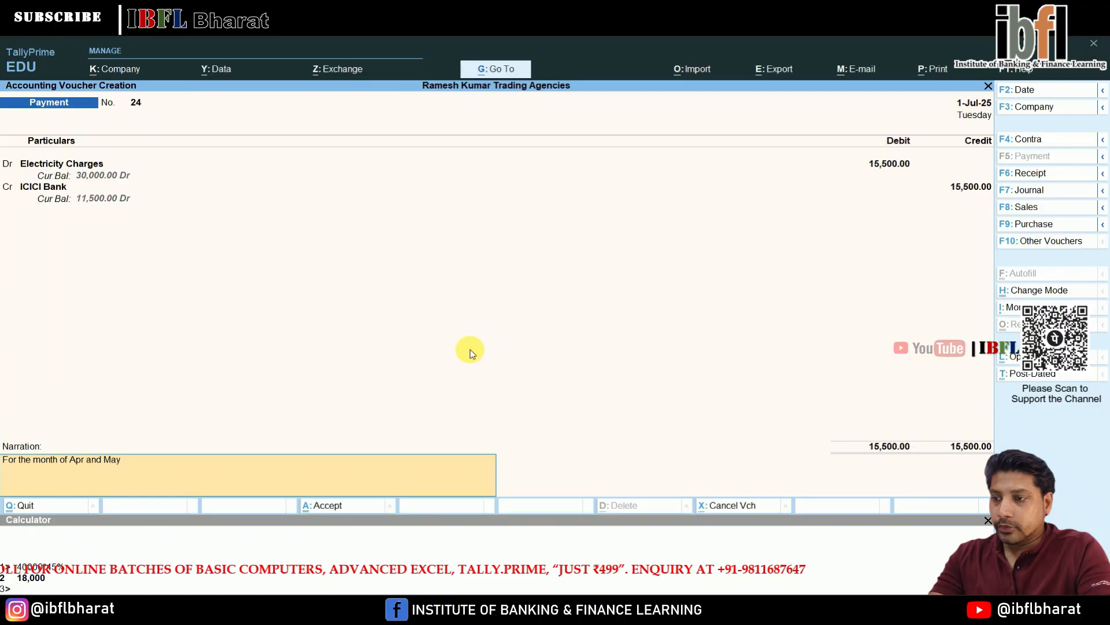
pyautogui.press('BackSpace')
pyautogui.press('BackSpace')
pyautogui.press('BackSpace')
pyautogui.press('BackSpace')
pyautogui.press('BackSpace')
pyautogui.press('BackSpace')
pyautogui.press('BackSpace')
pyautogui.press('BackSpace')
pyautogui.press('BackSpace')
pyautogui.press('BackSpace')
pyautogui.press('BackSpace')
pyautogui.write('June and Ju')
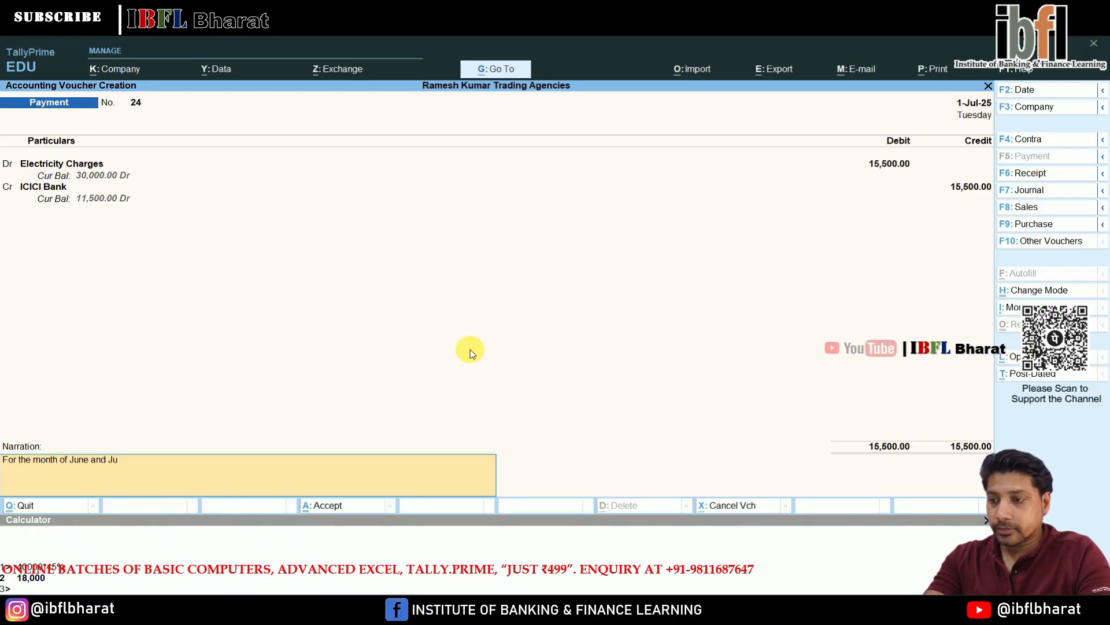
pyautogui.press('Return')
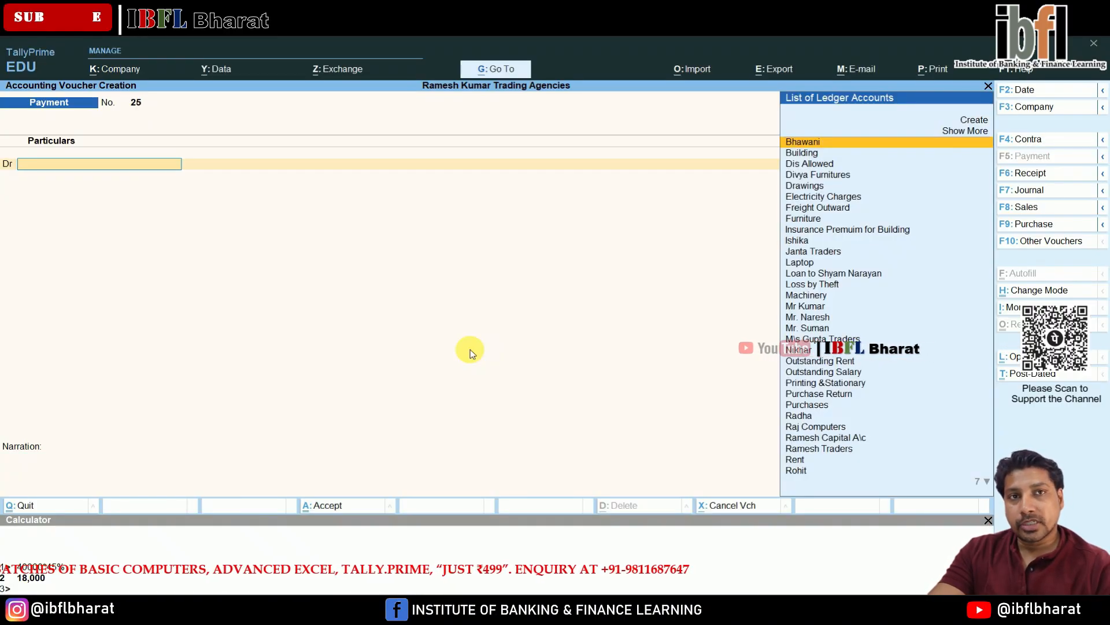
# - Open the Balance Sheet and expand its groups to review the detailed balances
pyautogui.press('Escape')
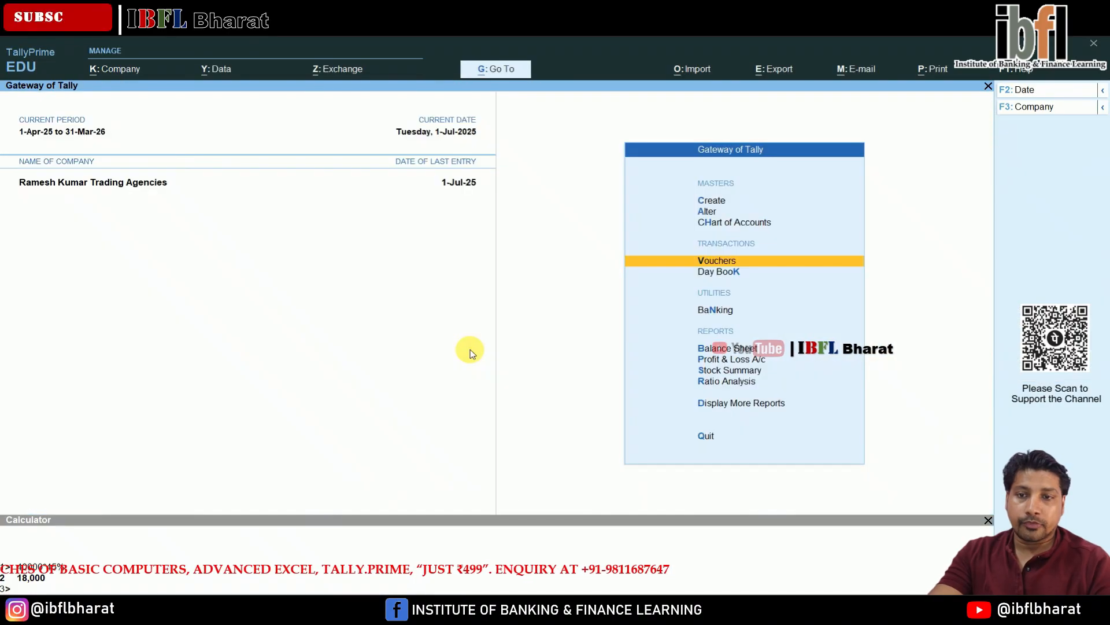
pyautogui.press('Down')
pyautogui.press('Down')
pyautogui.press('Down')
pyautogui.press('Return')
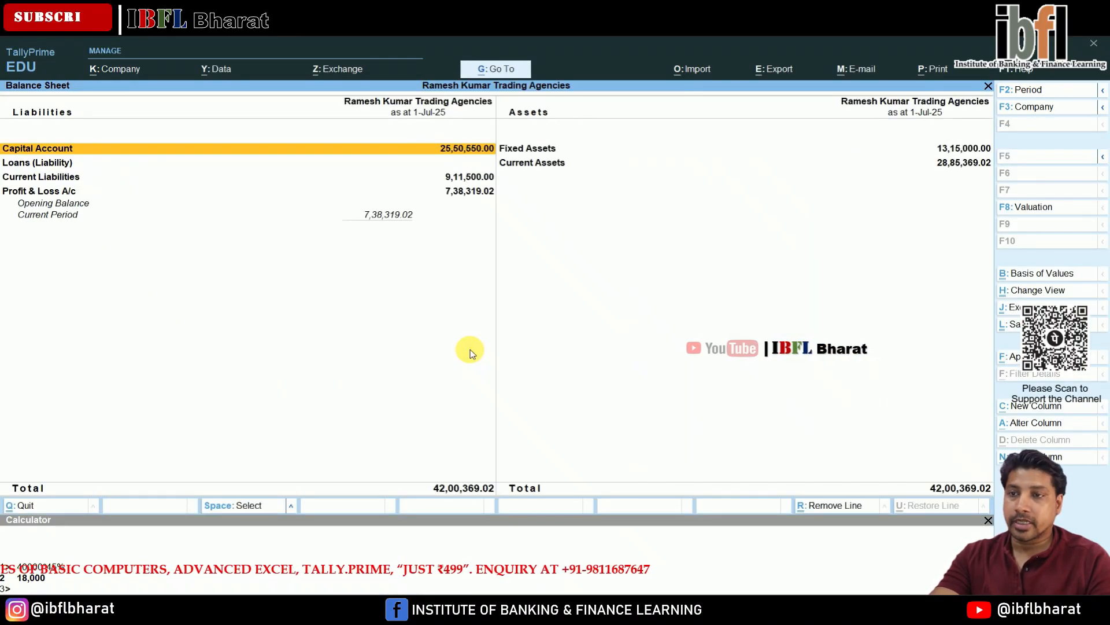
pyautogui.press('Down')
pyautogui.press('Down')
pyautogui.press('Down')
pyautogui.press('Down')
pyautogui.press('Down')
pyautogui.press('Down')
pyautogui.press('Down')
pyautogui.press('Down')
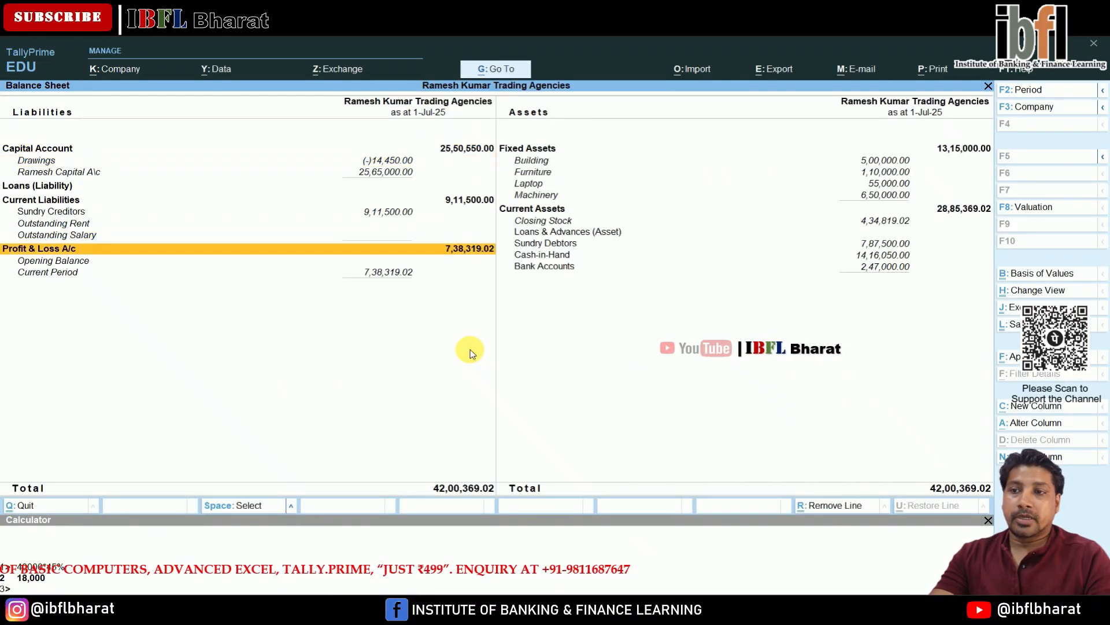
# - Drill into Bank Accounts on the Balance Sheet to view the individual bank balances
pyautogui.press('Up')
pyautogui.press('Up')
pyautogui.press('Up')
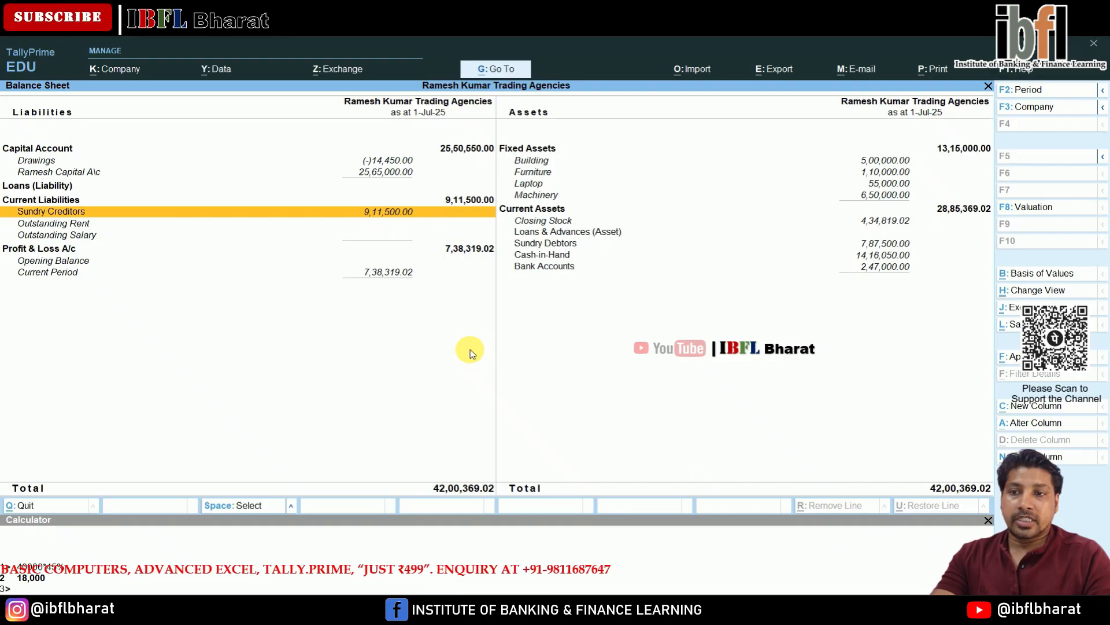
pyautogui.press('Right')
pyautogui.press('Down')
pyautogui.press('Down')
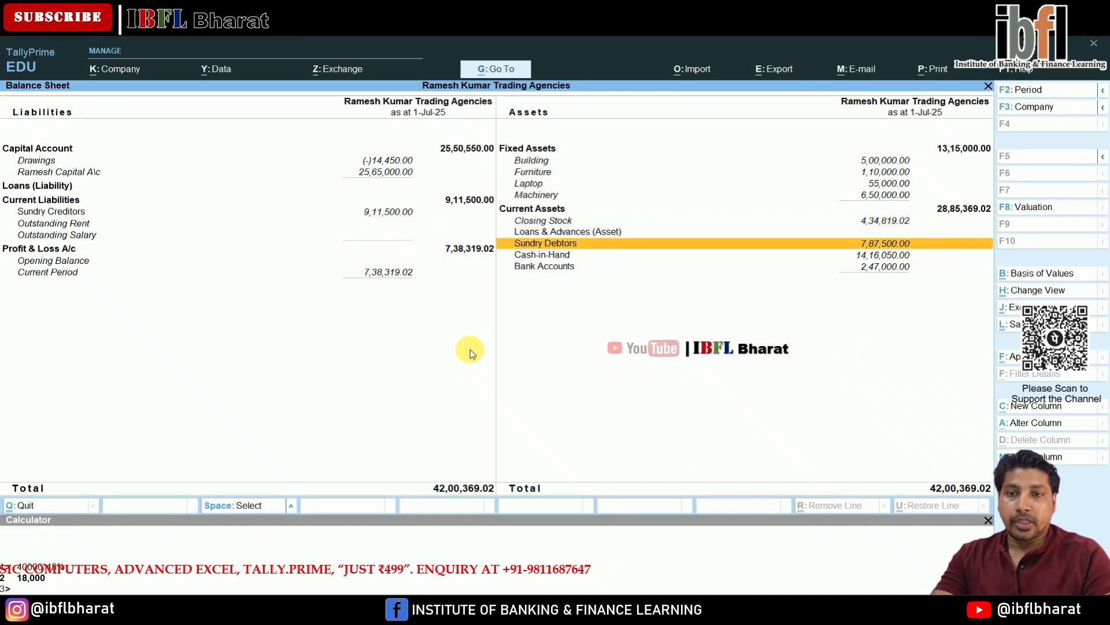
pyautogui.press('Down')
pyautogui.press('Down')
pyautogui.press('Return')
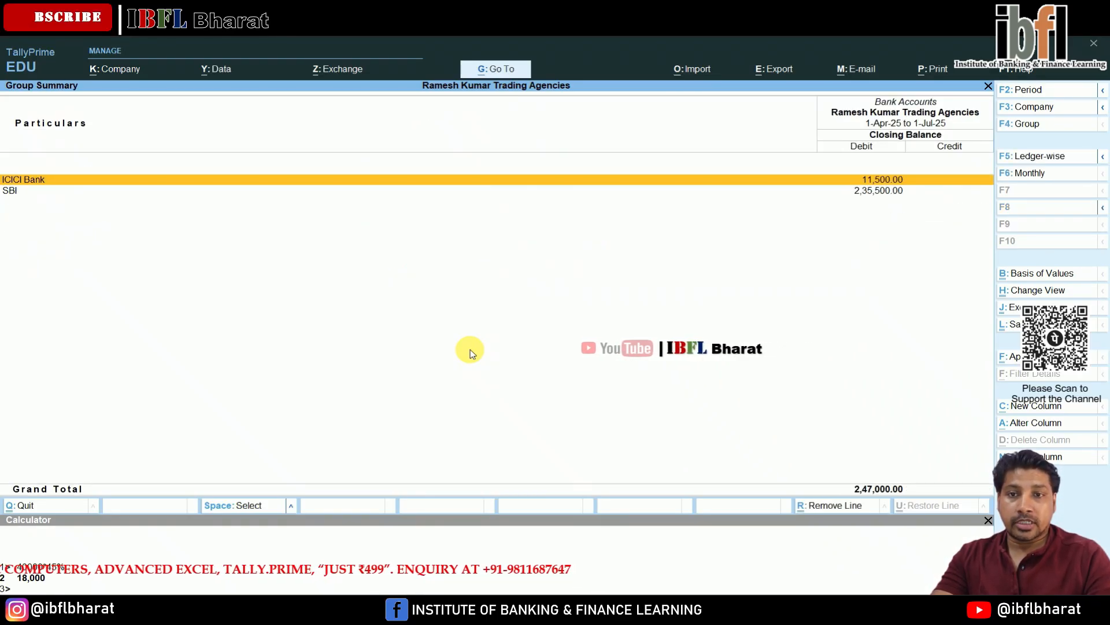
# - Go back to the Balance Sheet, open the Profit & Loss A/c and switch it to detailed view
pyautogui.press('Escape')
pyautogui.press('Up')
pyautogui.press('Up')
pyautogui.press('Up')
pyautogui.press('Up')
pyautogui.press('Up')
pyautogui.press('Up')
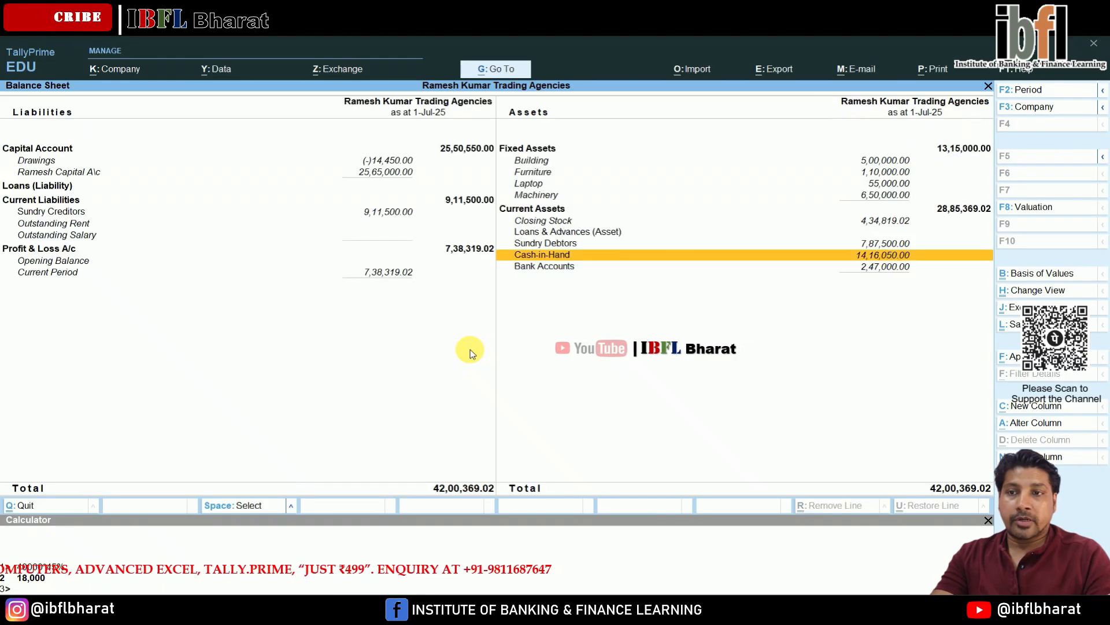
pyautogui.press('Up')
pyautogui.press('Up')
pyautogui.press('Up')
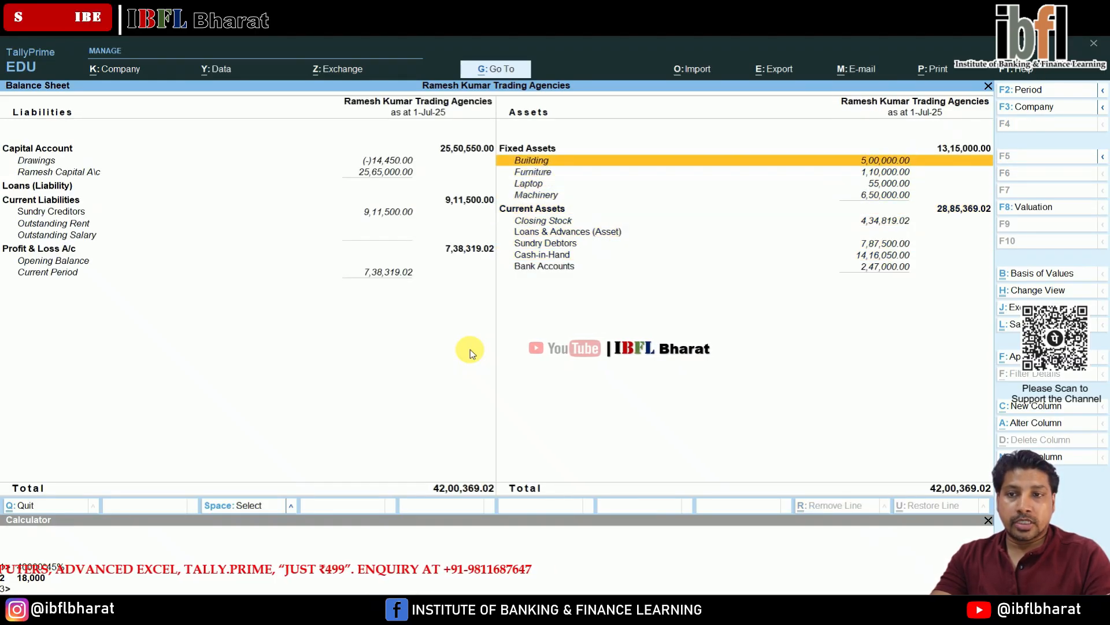
pyautogui.press('Down')
pyautogui.press('Down')
pyautogui.press('Down')
pyautogui.press('Left')
pyautogui.press('Down')
pyautogui.press('Down')
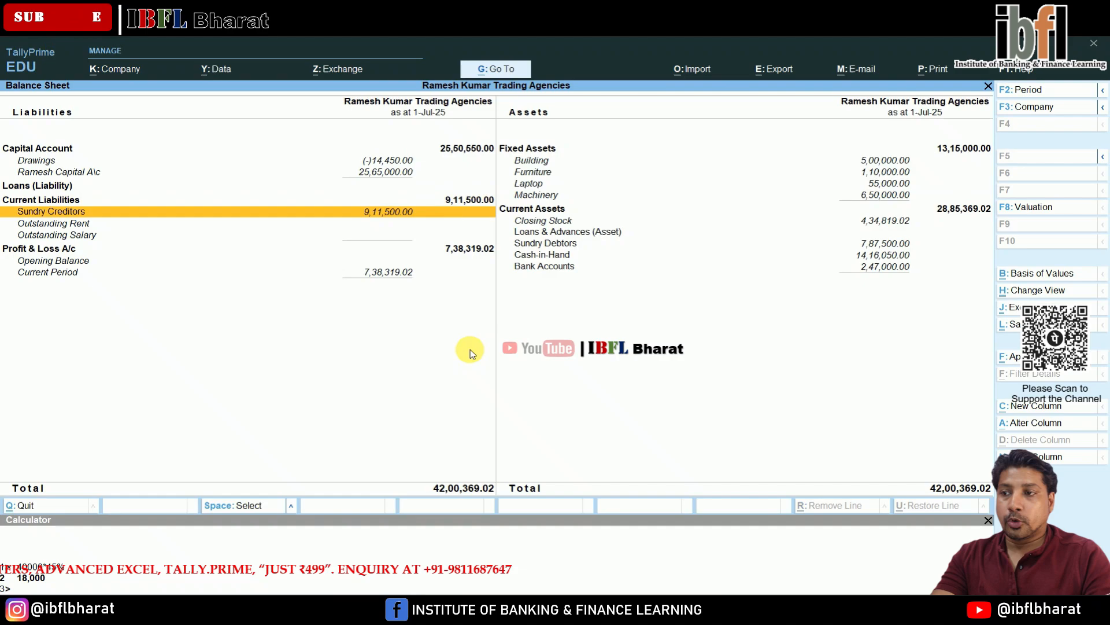
pyautogui.press('Down')
pyautogui.press('Down')
pyautogui.press('Return')
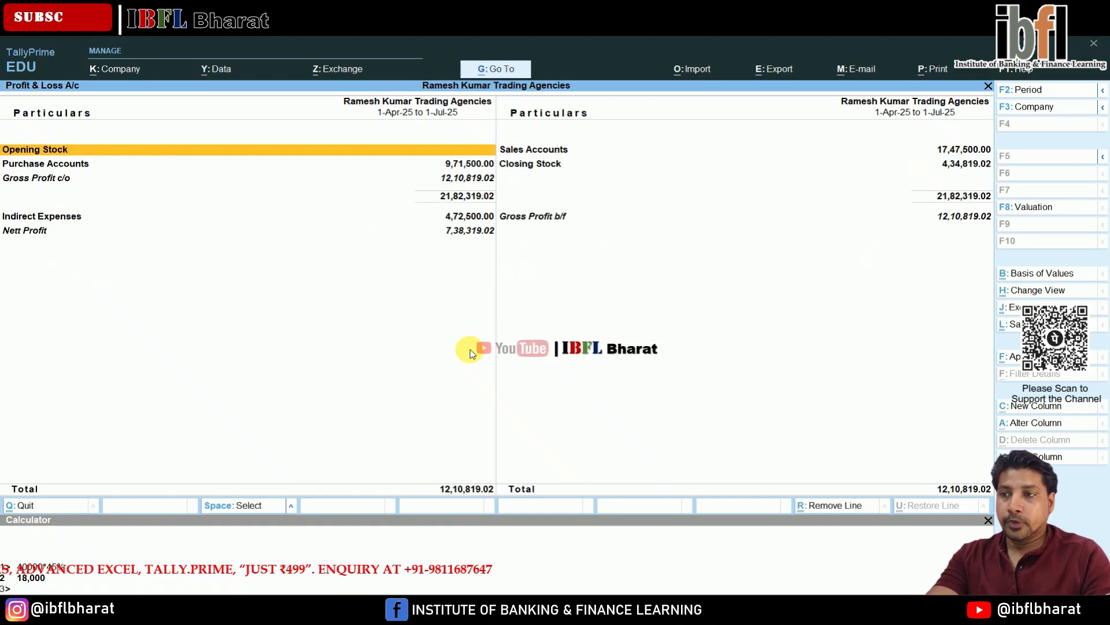
pyautogui.hotkey('alt', 'F5')
# - Examine the Profit & Loss line items under purchases and indirect expenses
pyautogui.press('Down')
pyautogui.press('Down')
pyautogui.press('Down')
pyautogui.press('Down')
pyautogui.press('Down')
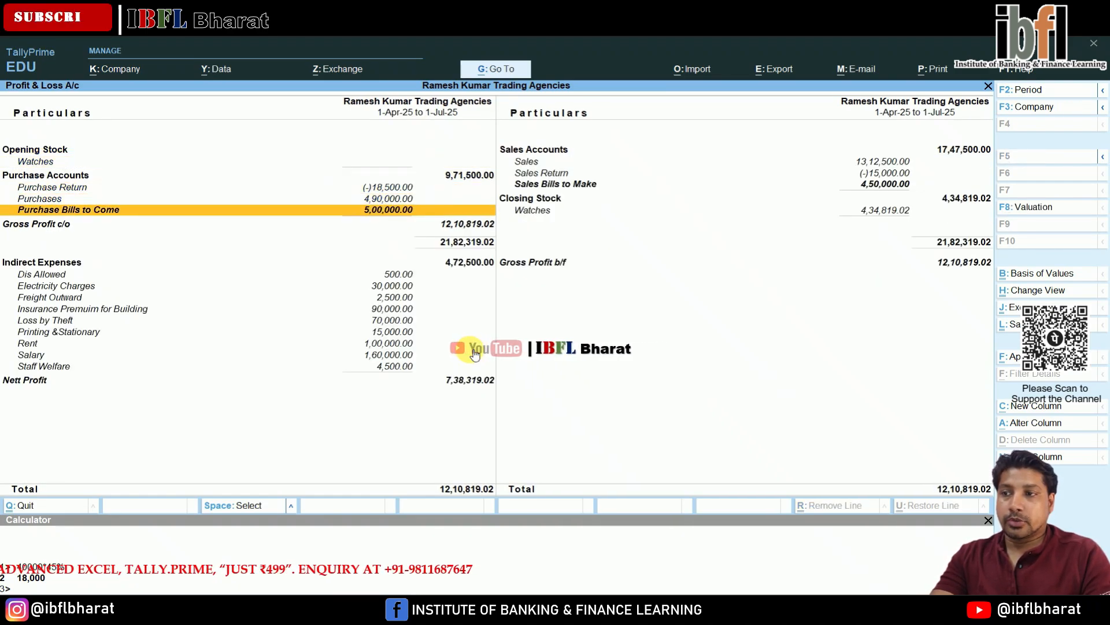
pyautogui.press('Down')
pyautogui.press('Down')
pyautogui.press('Down')
pyautogui.press('Down')
pyautogui.press('Down')
pyautogui.press('Down')
pyautogui.press('Down')
pyautogui.press('Down')
pyautogui.press('Down')
pyautogui.press('Down')
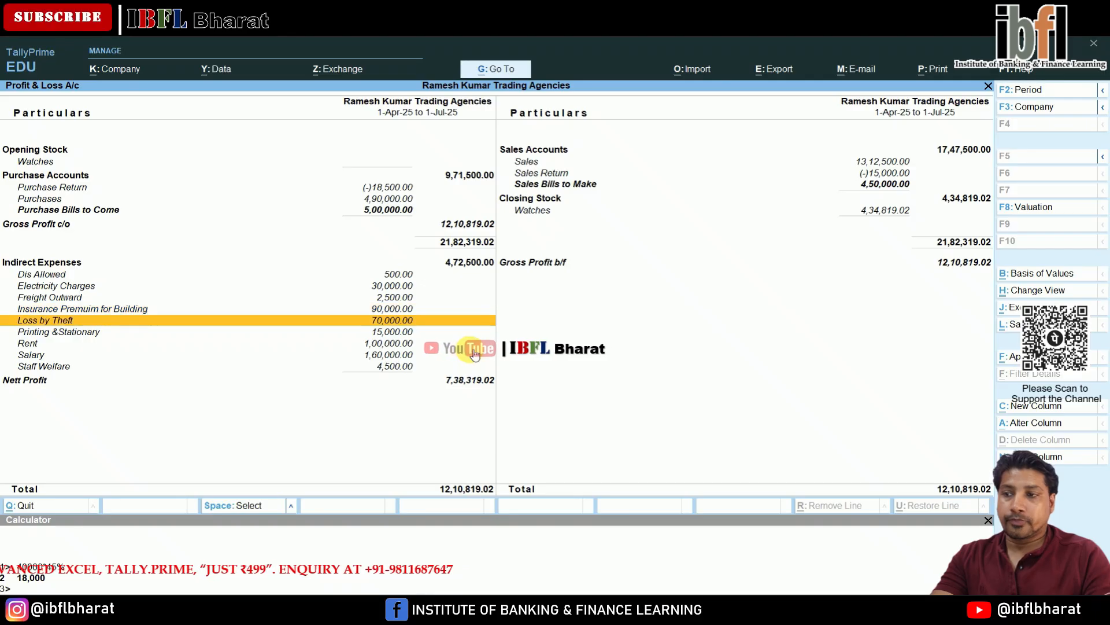
pyautogui.press('Up')
pyautogui.press('Up')
pyautogui.press('Up')
pyautogui.press('Up')
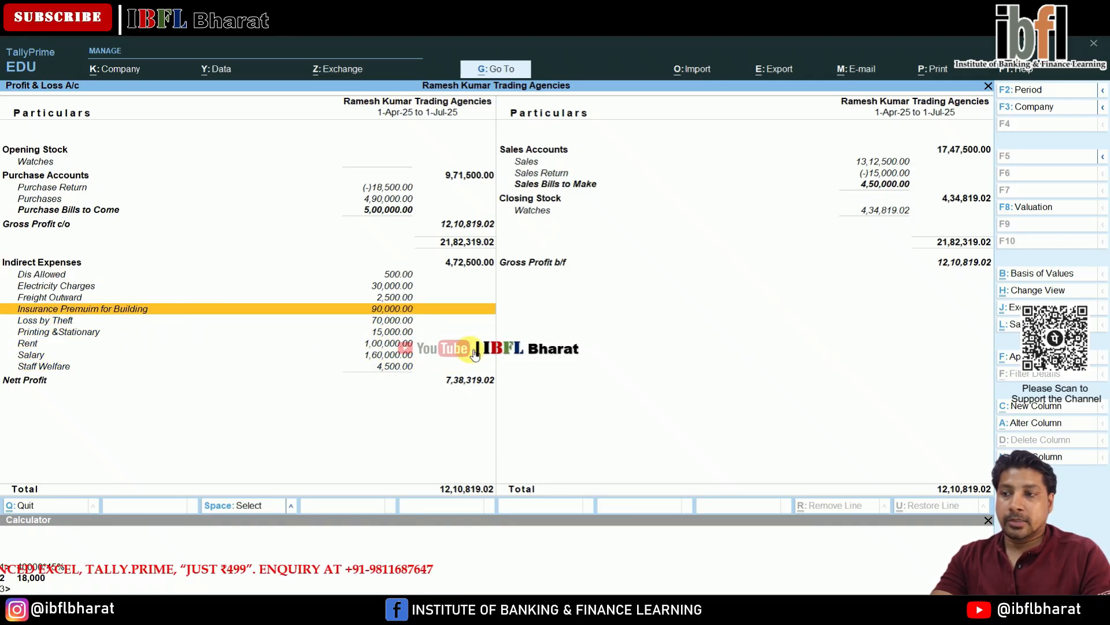
pyautogui.press('Up')
pyautogui.press('Down')
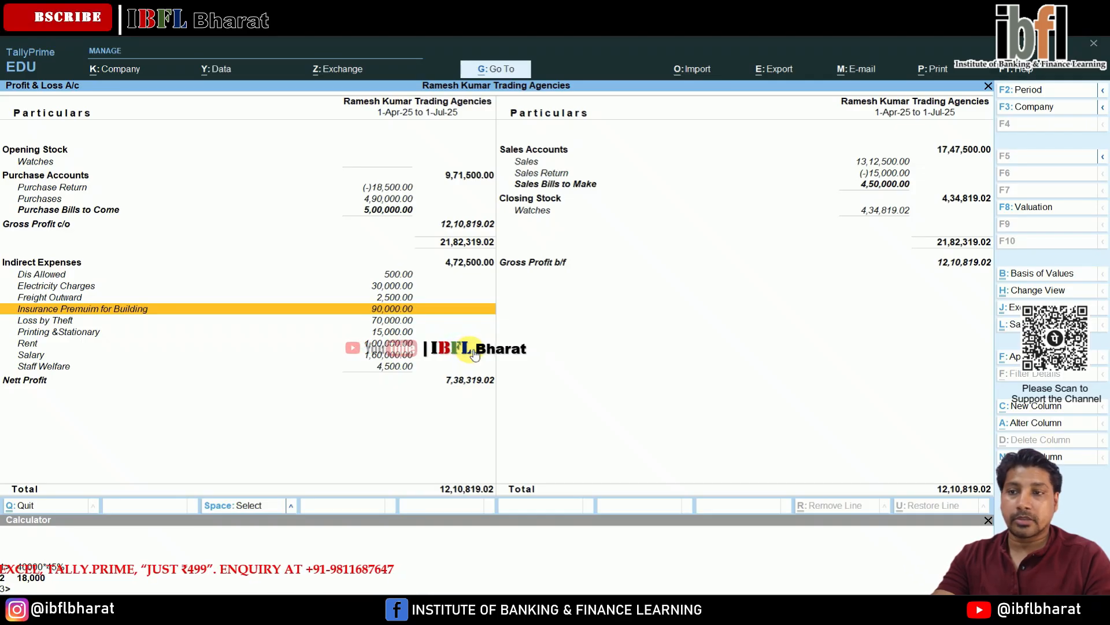
# - Open the Watches closing-stock item's monthly summary, then exit back to the Gateway of Tally
pyautogui.press('Right')
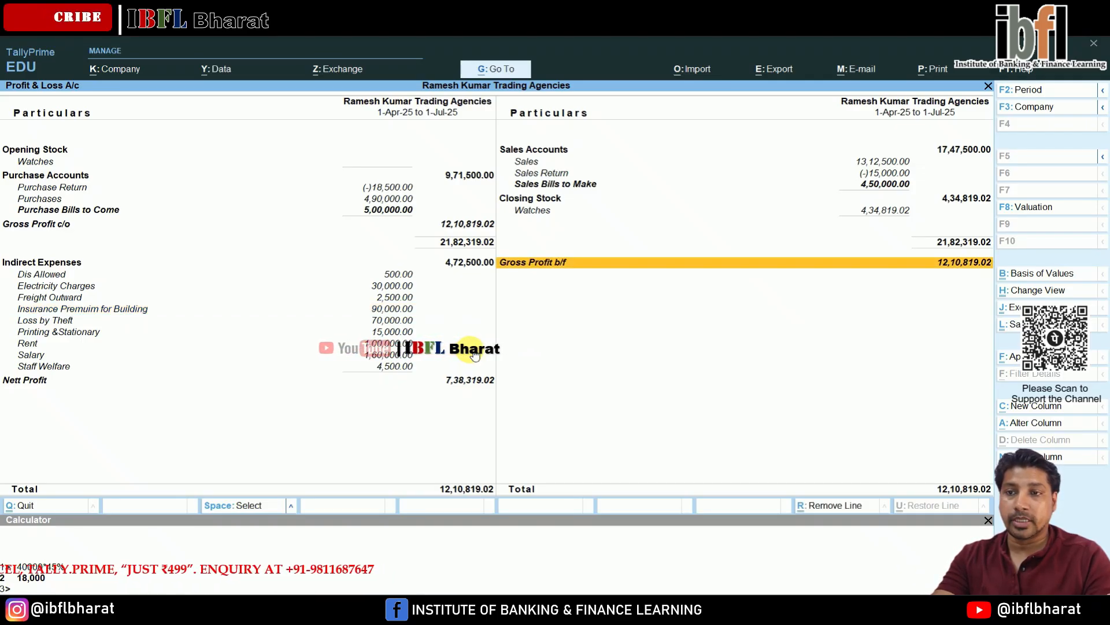
pyautogui.press('Up')
pyautogui.press('Up')
pyautogui.press('Up')
pyautogui.press('Up')
pyautogui.press('Down')
pyautogui.press('Down')
pyautogui.press('Down')
pyautogui.press('Return')
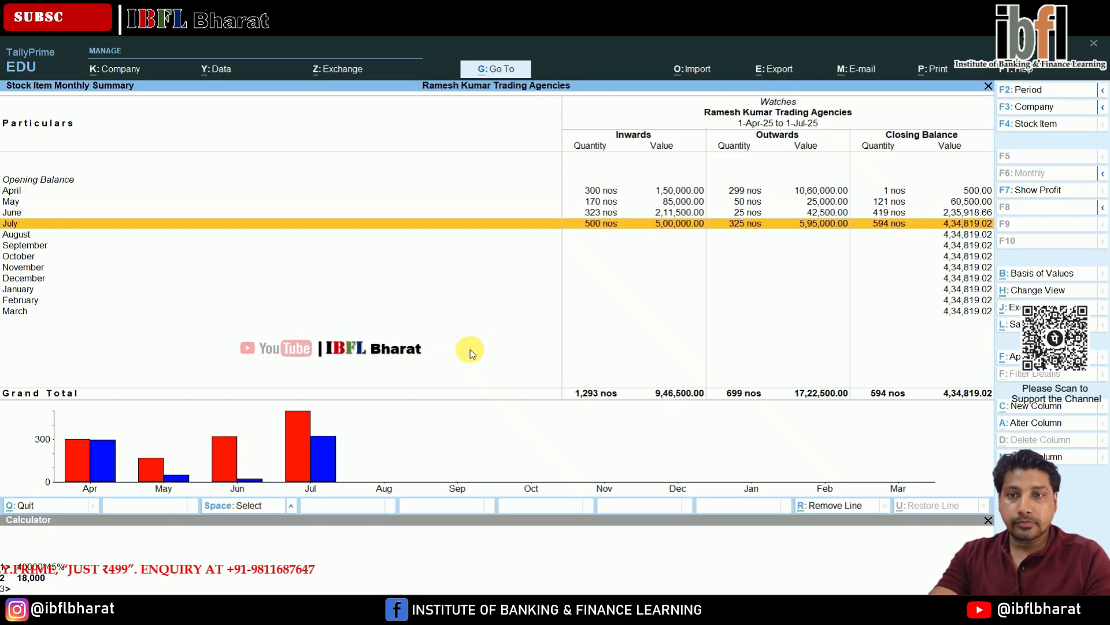
pyautogui.press('Escape')
pyautogui.press('Escape')
pyautogui.press('Escape')
pyautogui.press('Home')
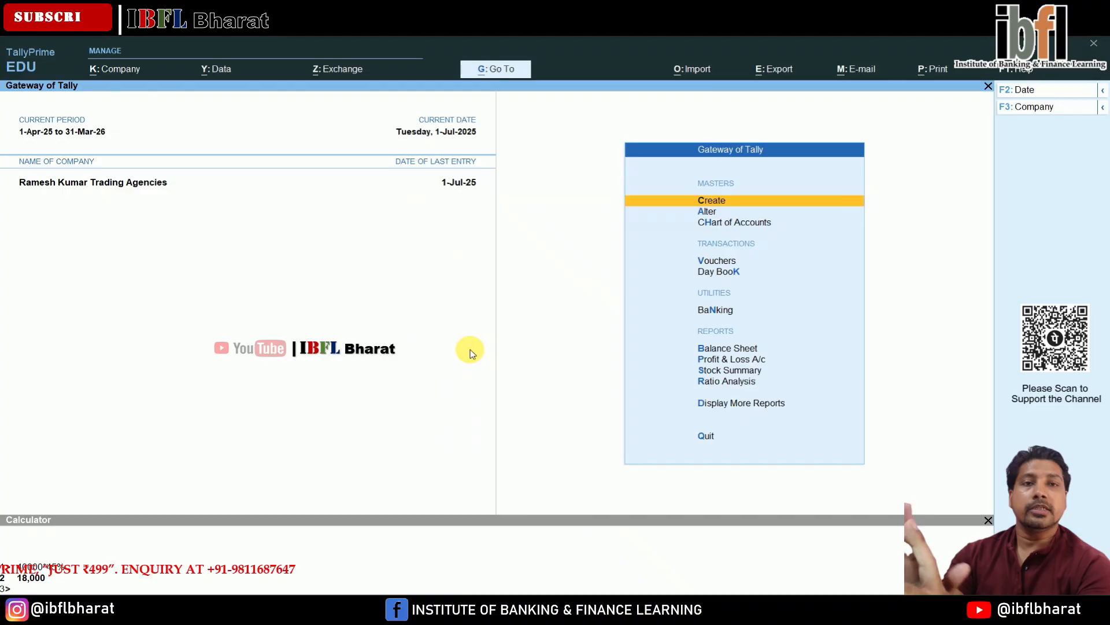